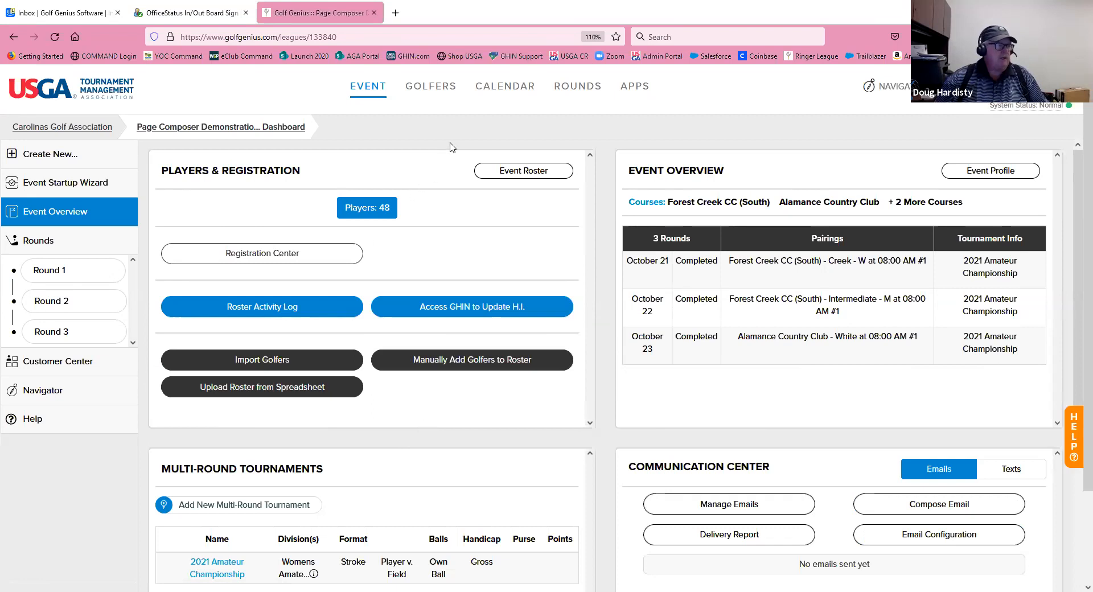
- Open the event's divisions, flights and teams page and review the golfers assigned to each division
click(439, 89)
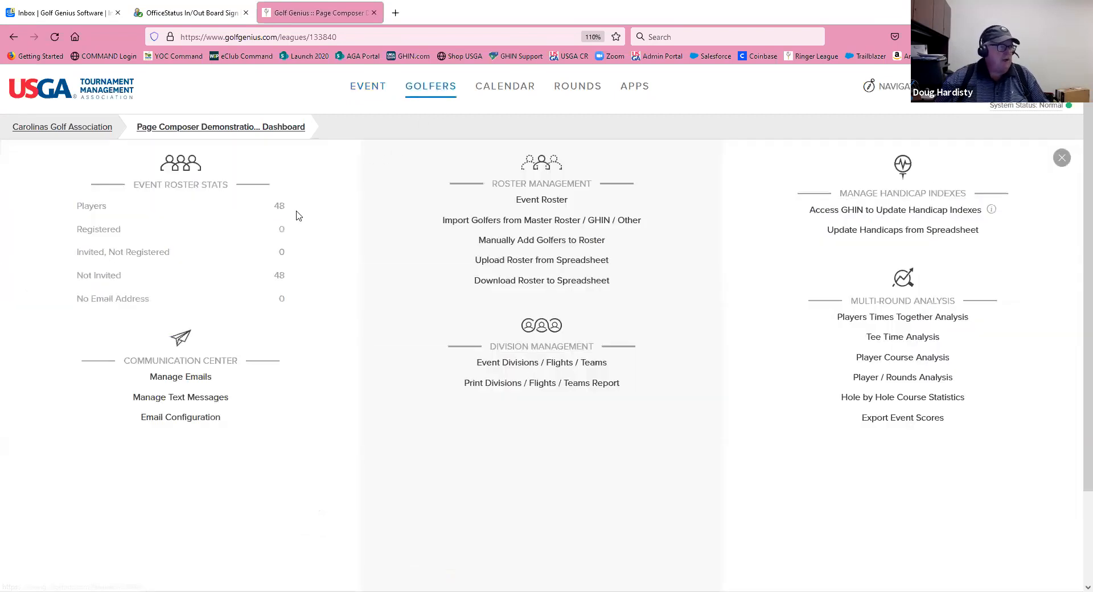
drag(291, 211, 271, 210)
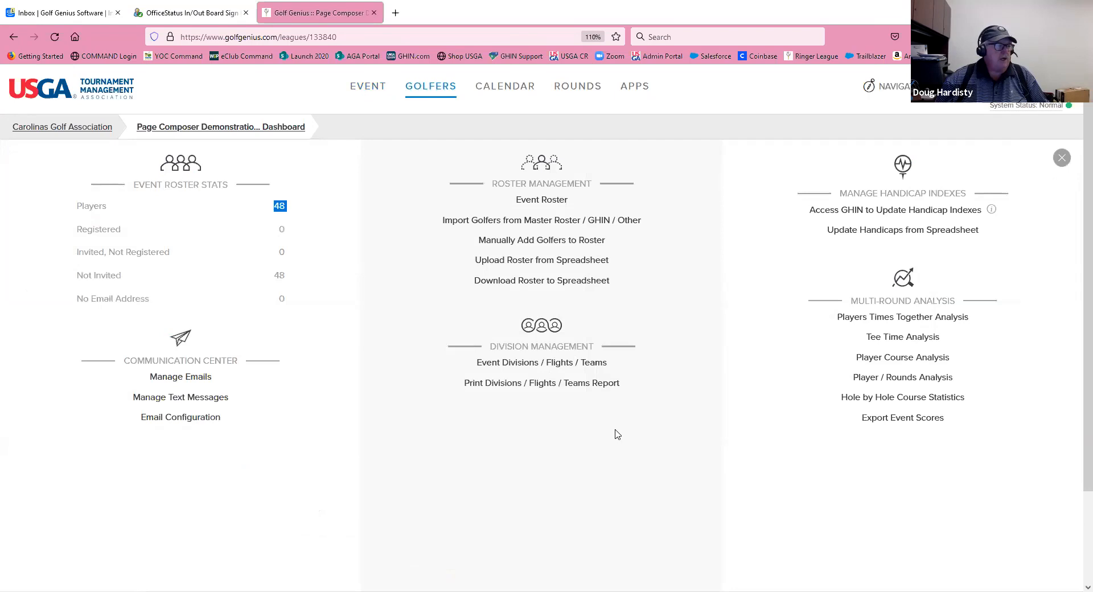
click(555, 366)
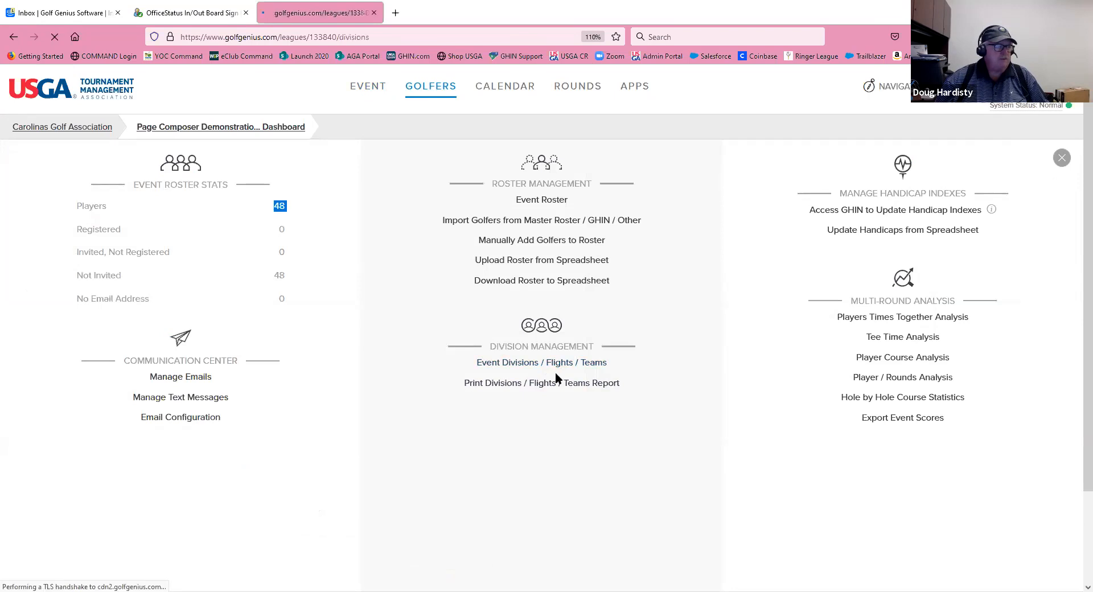
scroll(531, 399, down, 3)
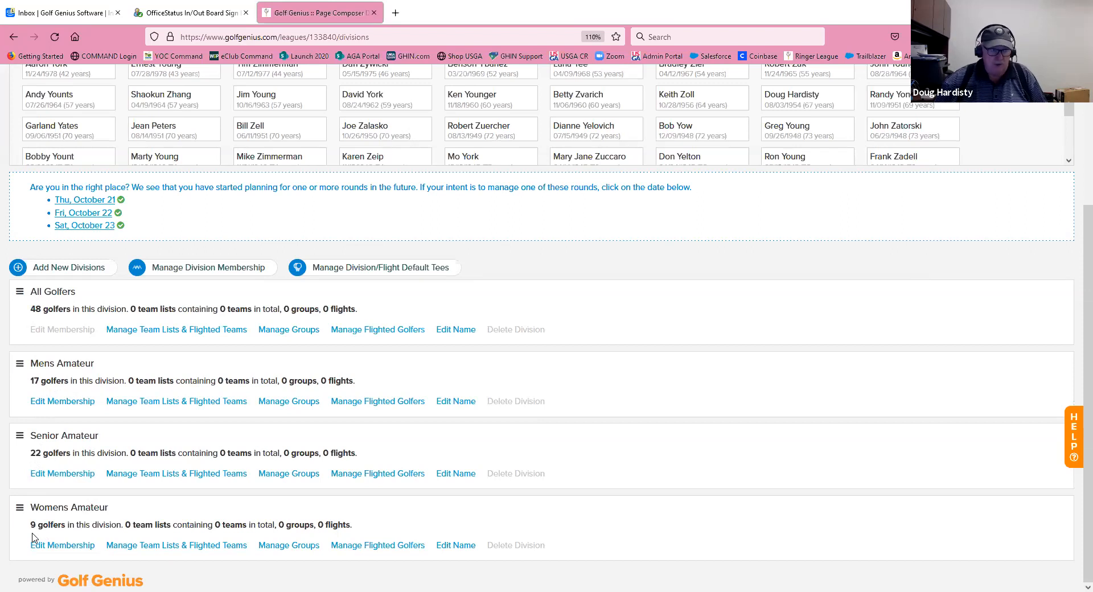
scroll(33, 538, up, 5)
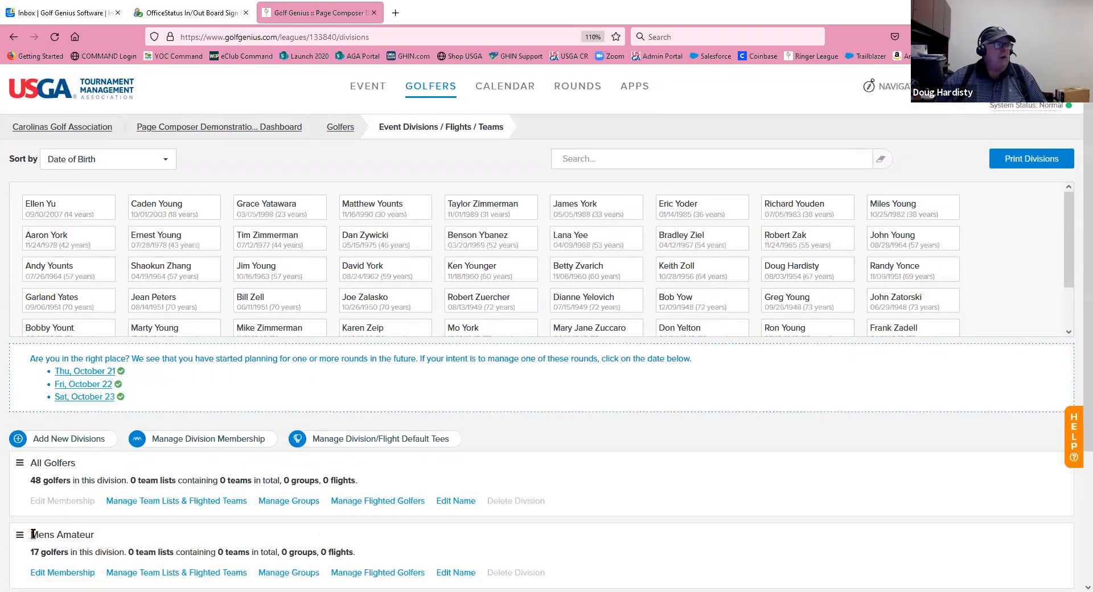
- Check the event's round dates in the tabular calendar view and view the rounds overview
click(503, 89)
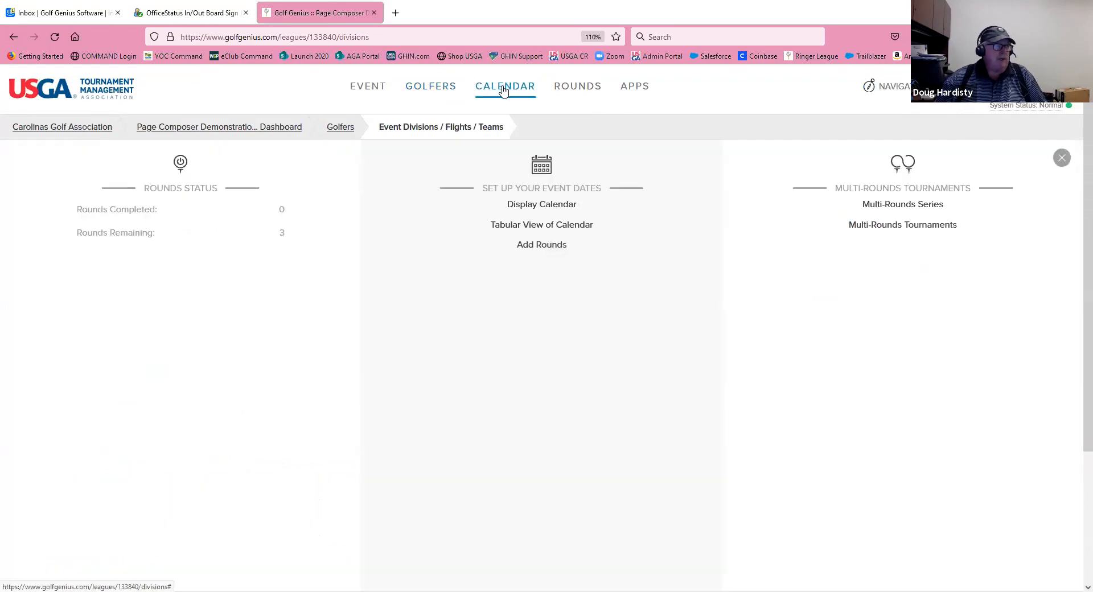
click(551, 226)
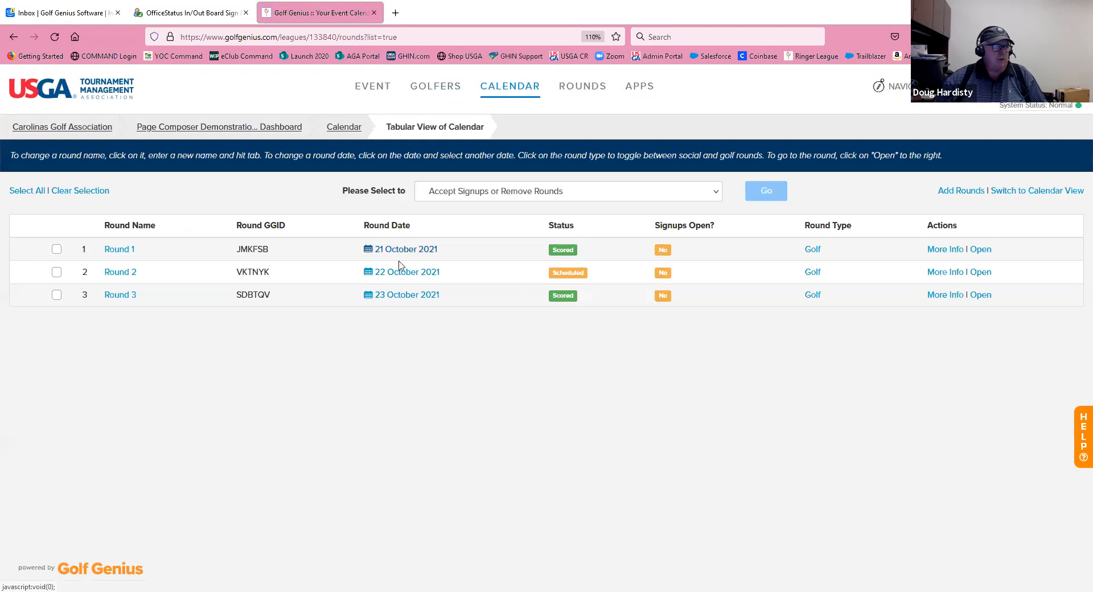
click(581, 91)
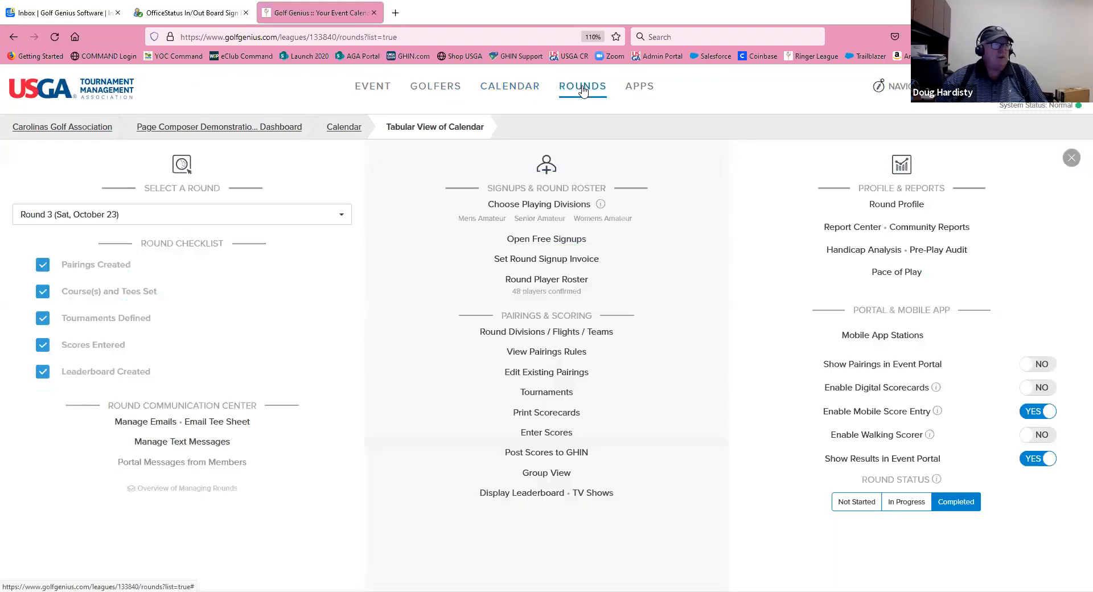
- Open the 2021 Amateur Championship multi-round tournament to review its rounds, divisions and format settings
click(371, 87)
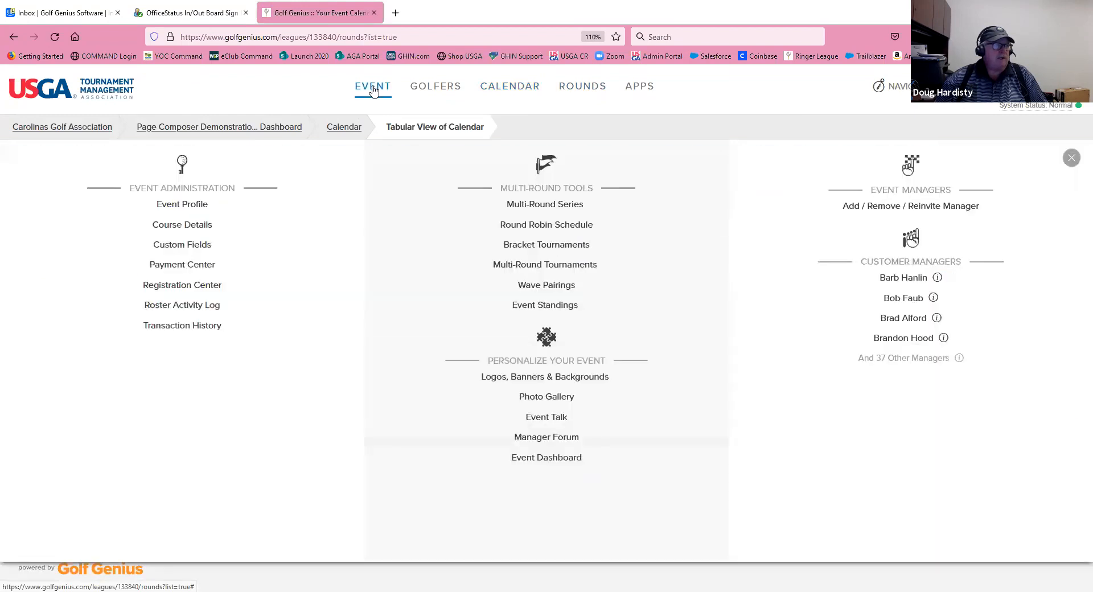
click(553, 266)
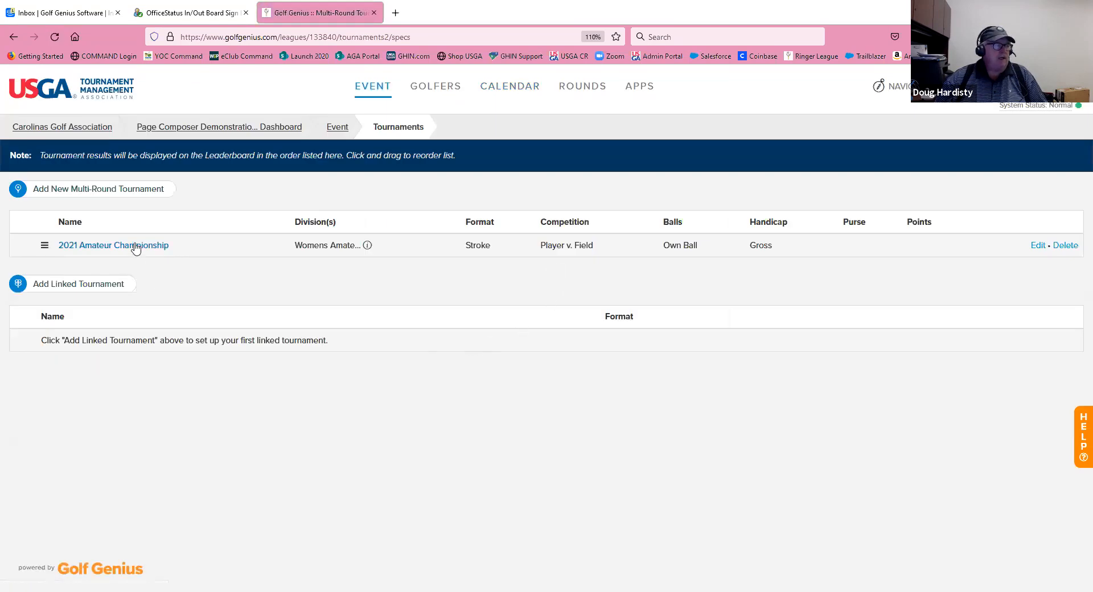
click(135, 246)
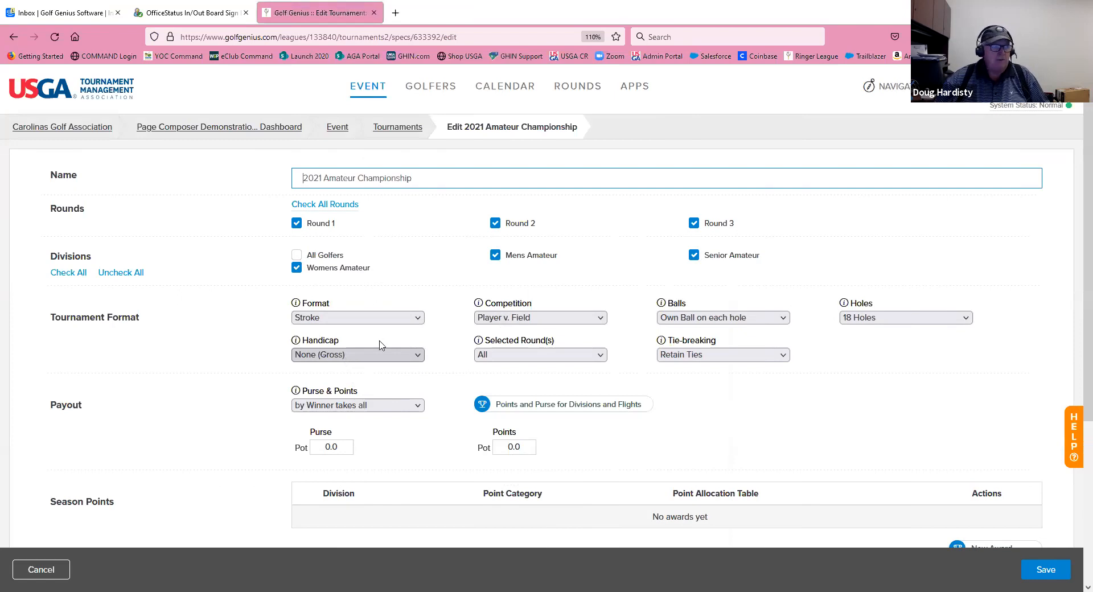
- Select Round 1 as the active round and open its Report Center
click(579, 89)
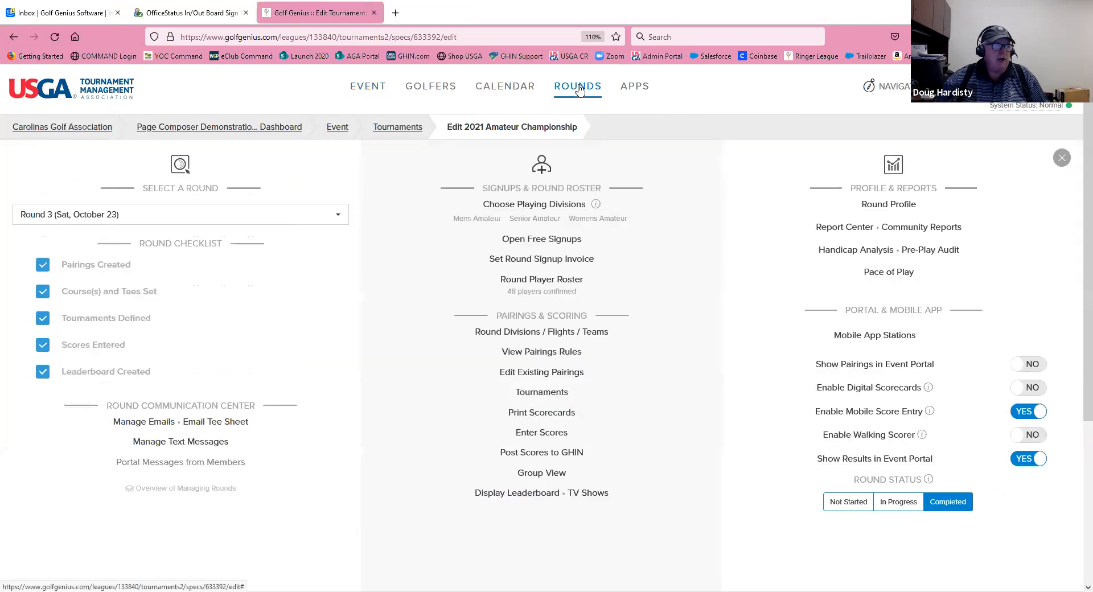
click(77, 270)
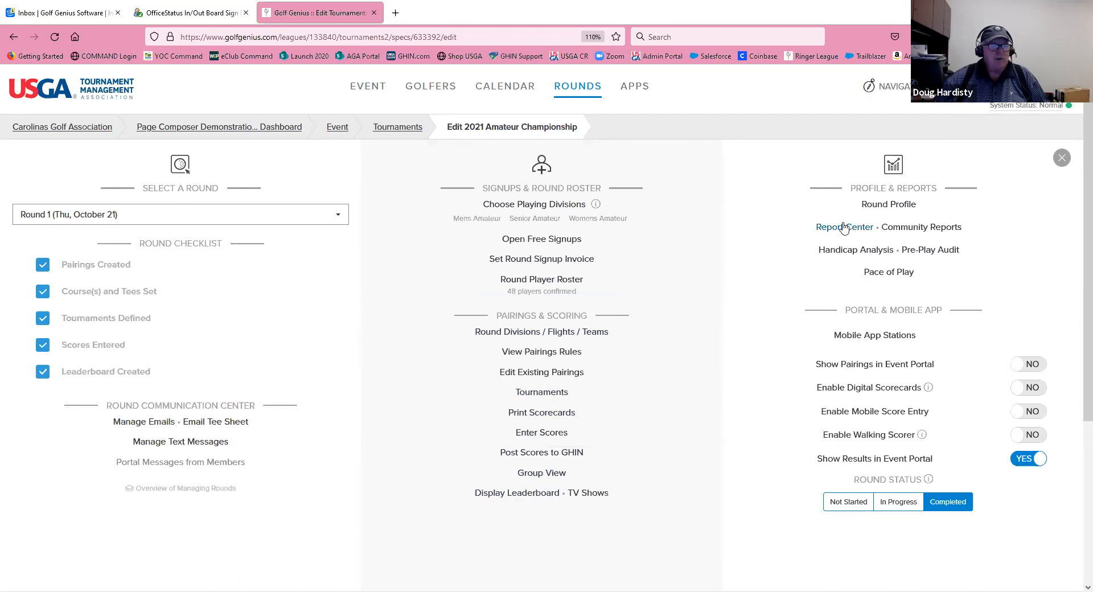
drag(811, 227, 878, 230)
click(755, 247)
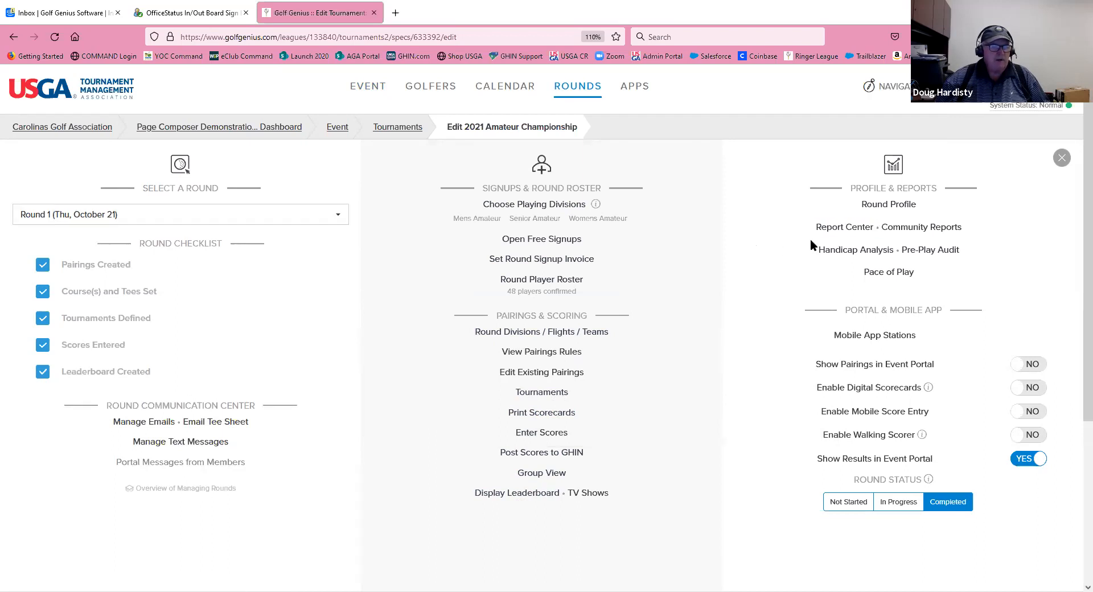
click(839, 227)
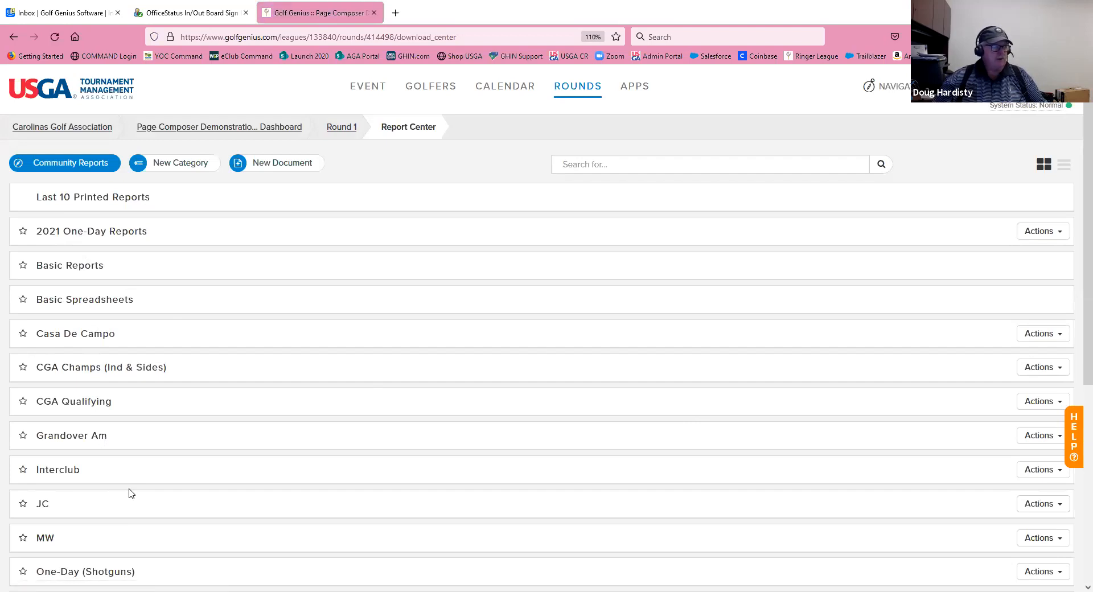
- Look through the report categories in the Report Center, including This Event near the end of the list
scroll(141, 300, down, 2)
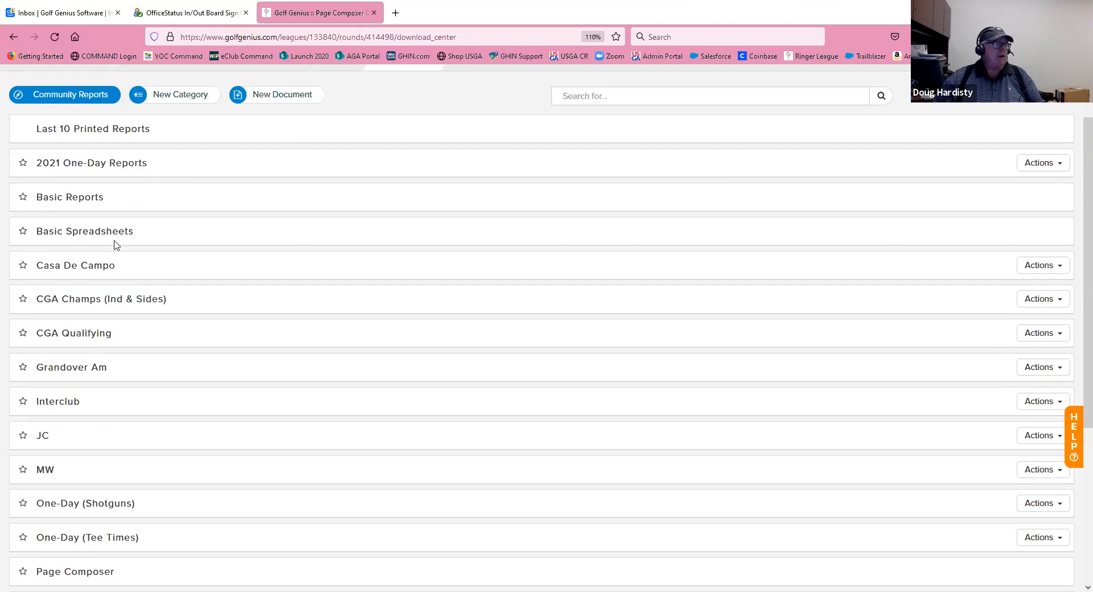
scroll(104, 411, down, 2)
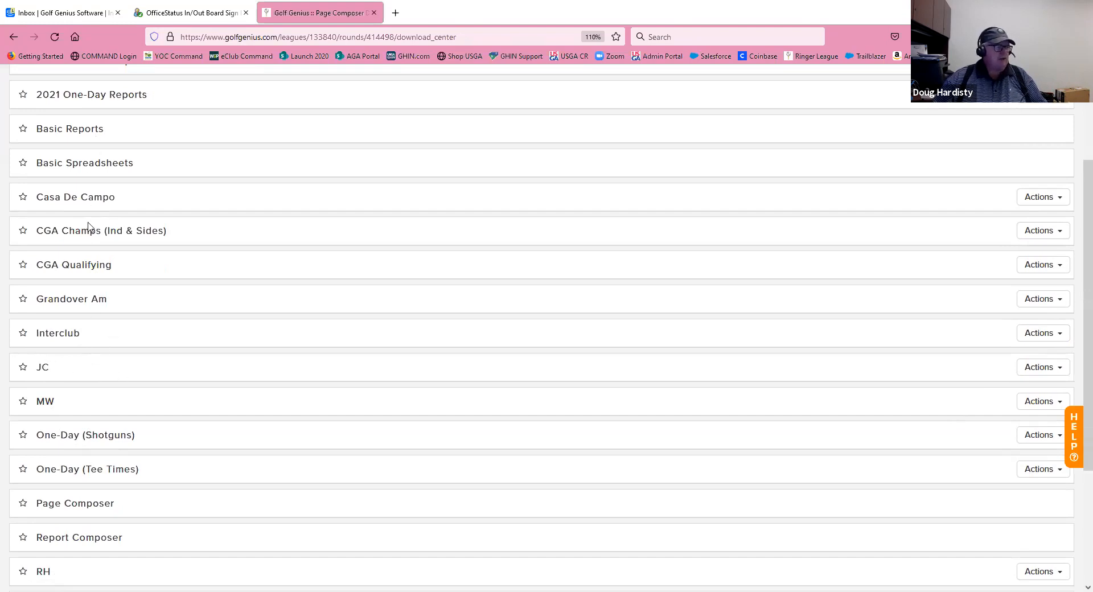
scroll(116, 492, down, 3)
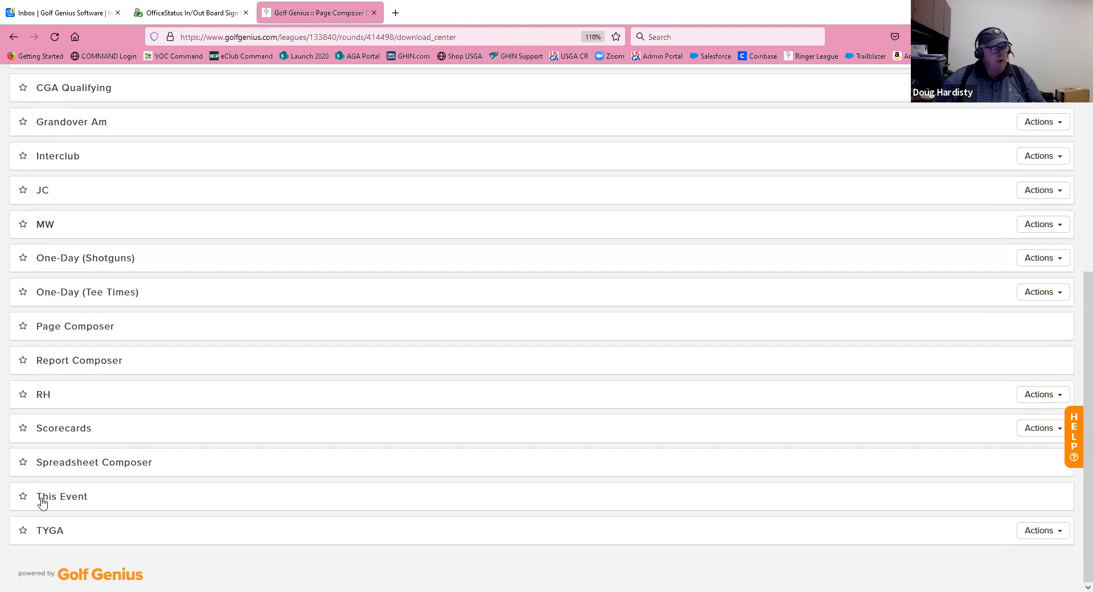
drag(89, 496, 34, 495)
click(134, 496)
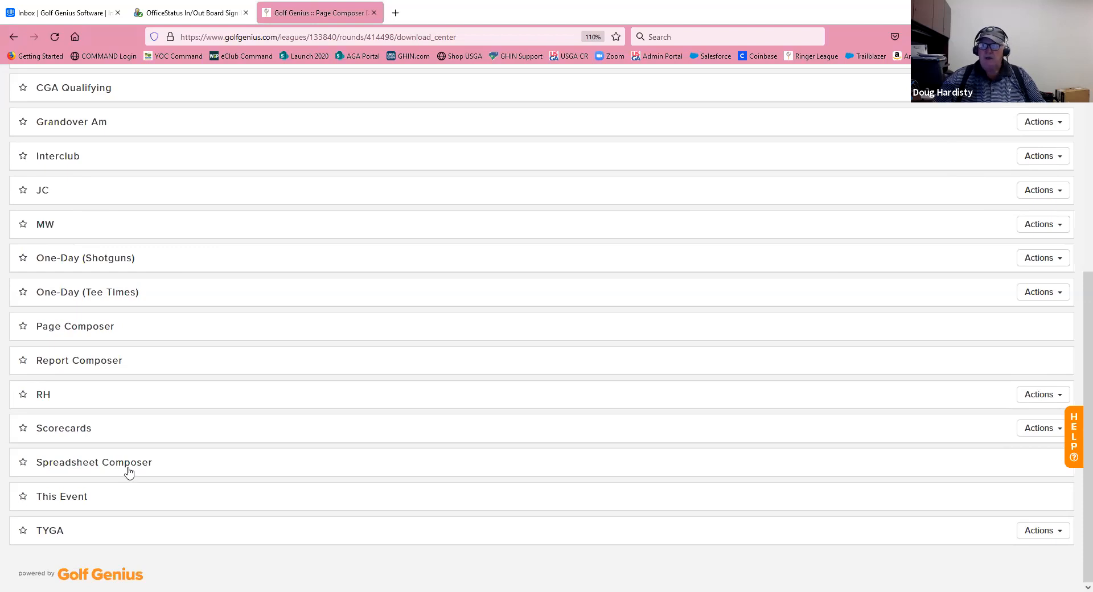
scroll(127, 465, up, 5)
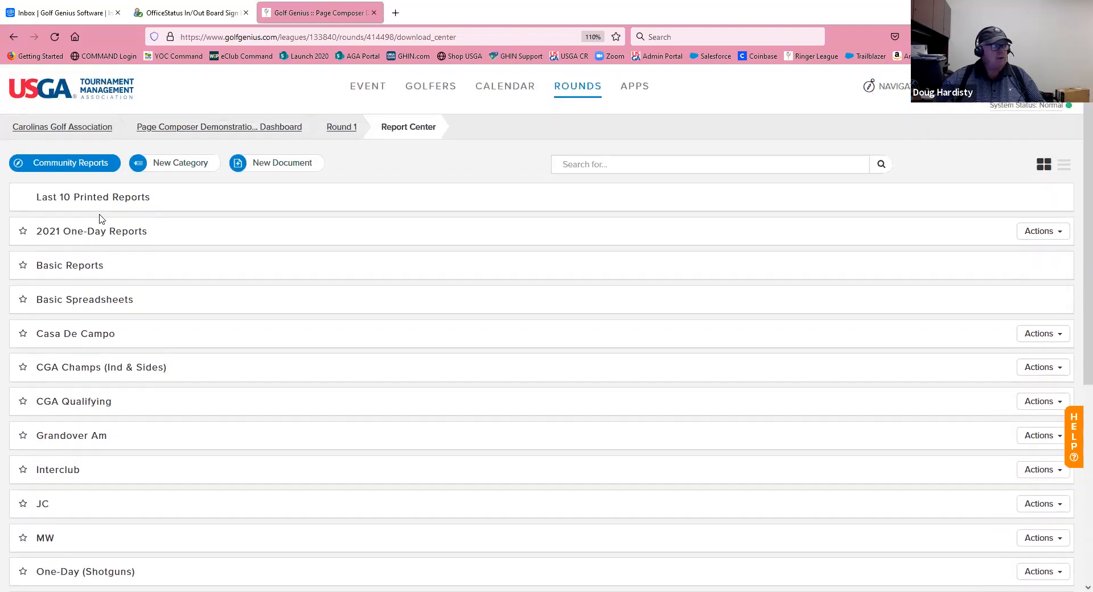
- Expand the Basic Reports category, look through its report templates, and collapse it again
drag(117, 267, 35, 268)
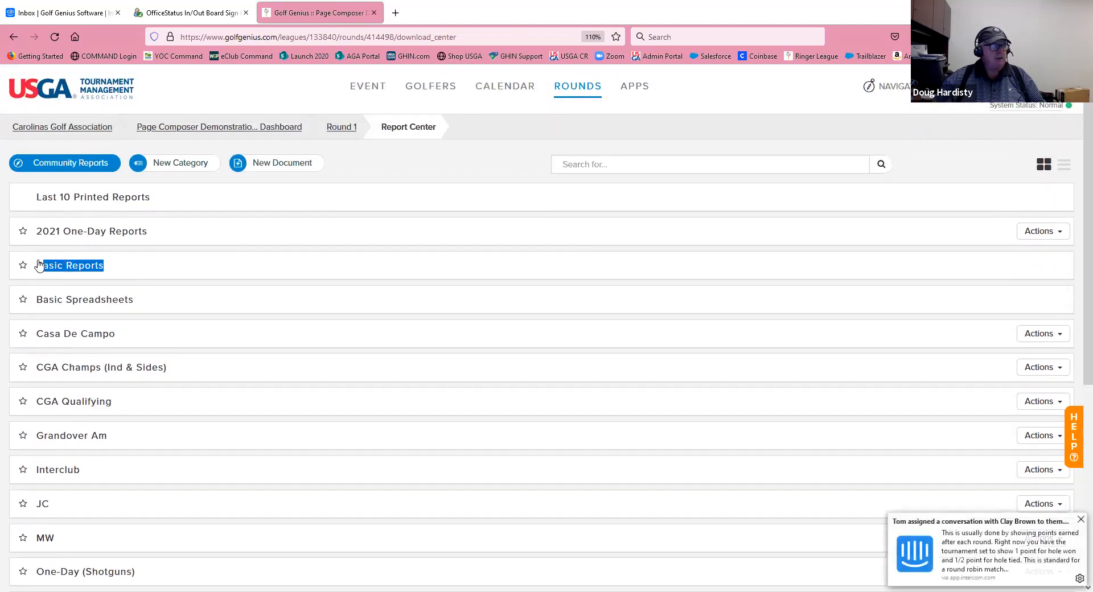
click(103, 277)
click(81, 271)
scroll(398, 316, down, 2)
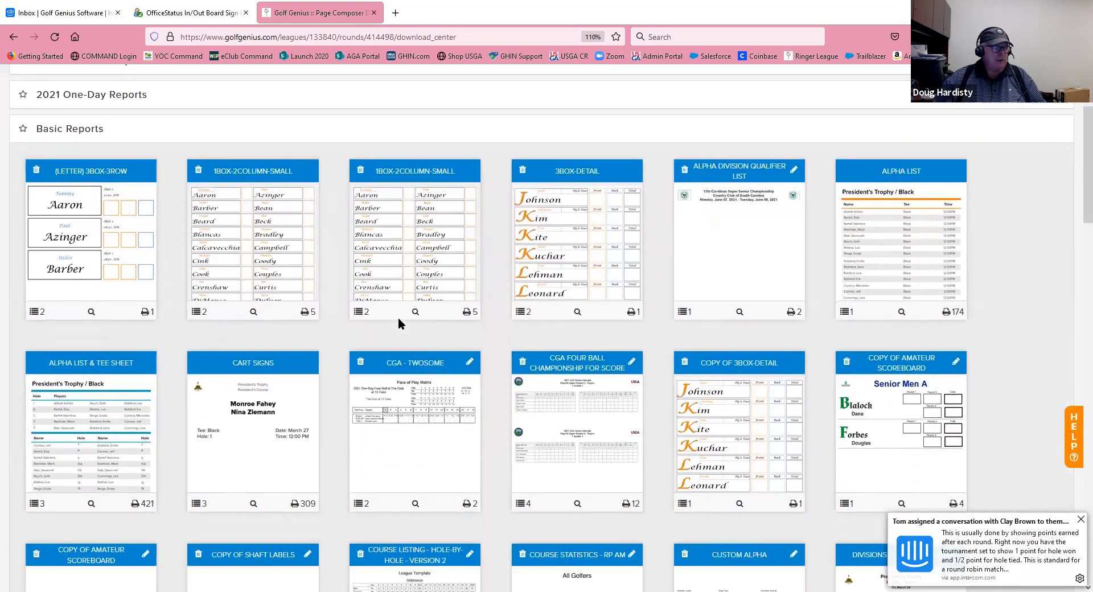
scroll(398, 317, down, 5)
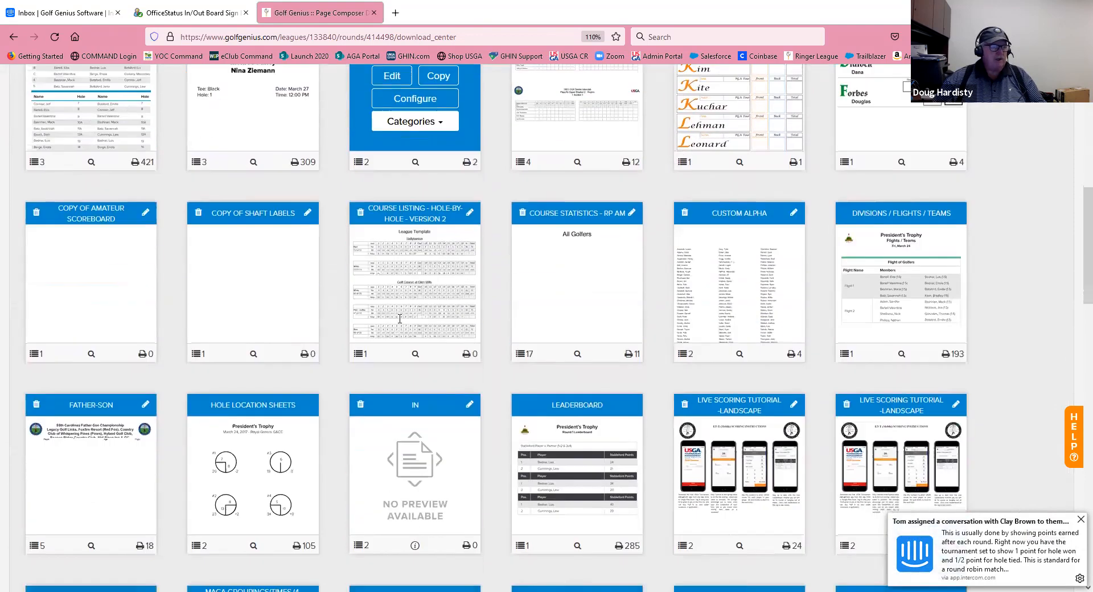
scroll(400, 319, down, 5)
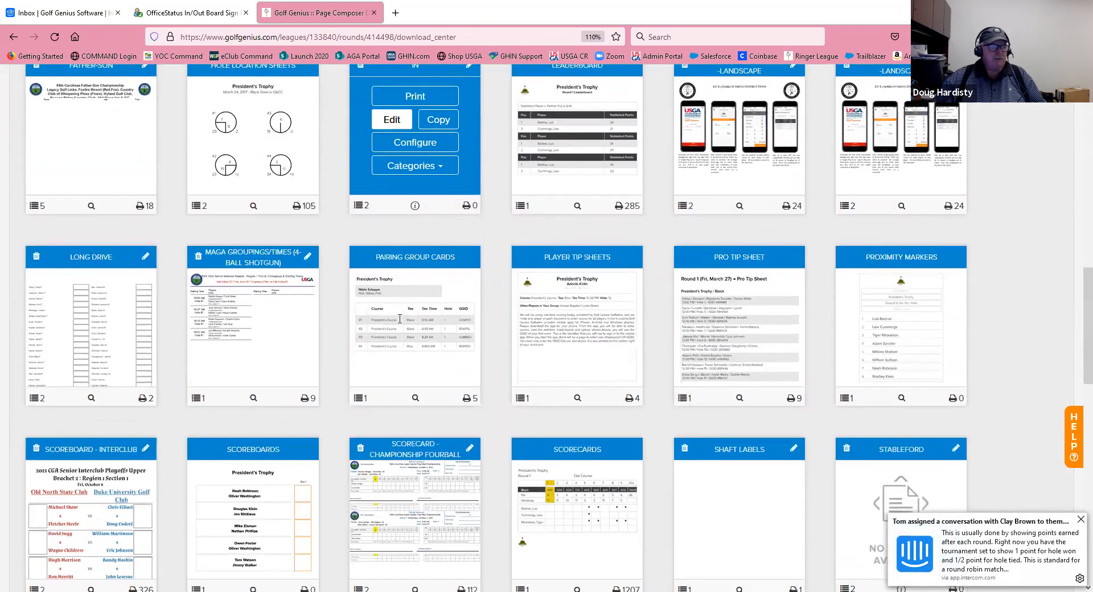
scroll(400, 319, down, 6)
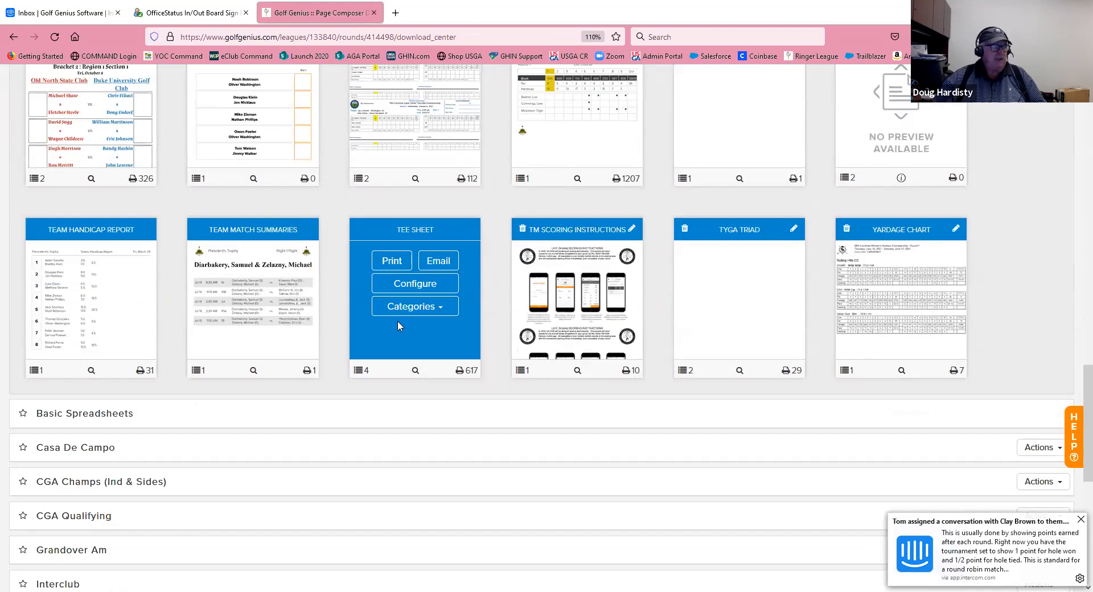
scroll(398, 316, up, 10)
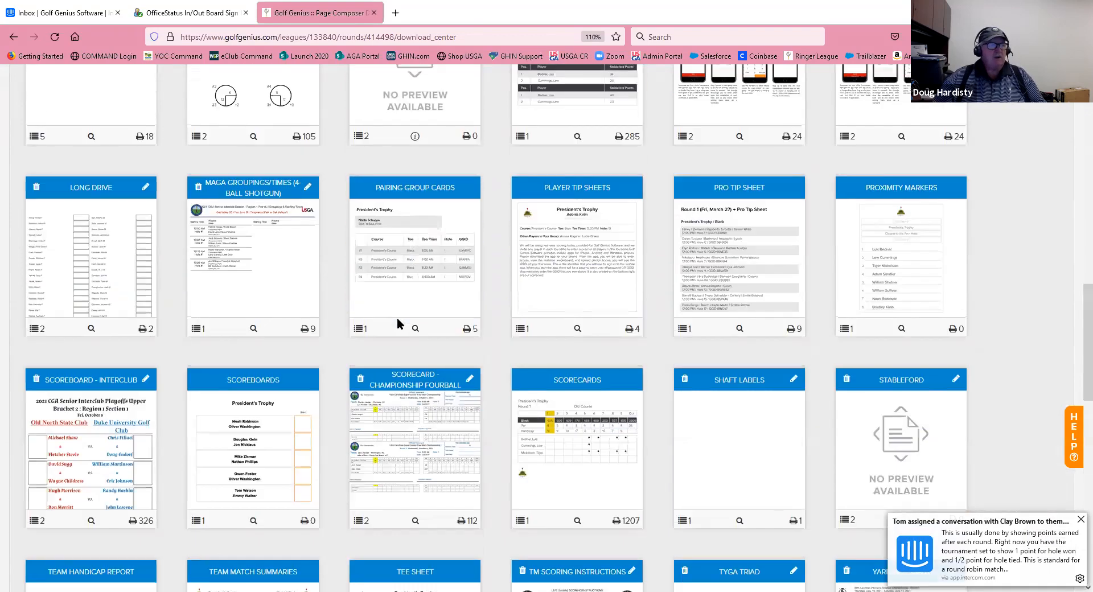
scroll(397, 317, up, 15)
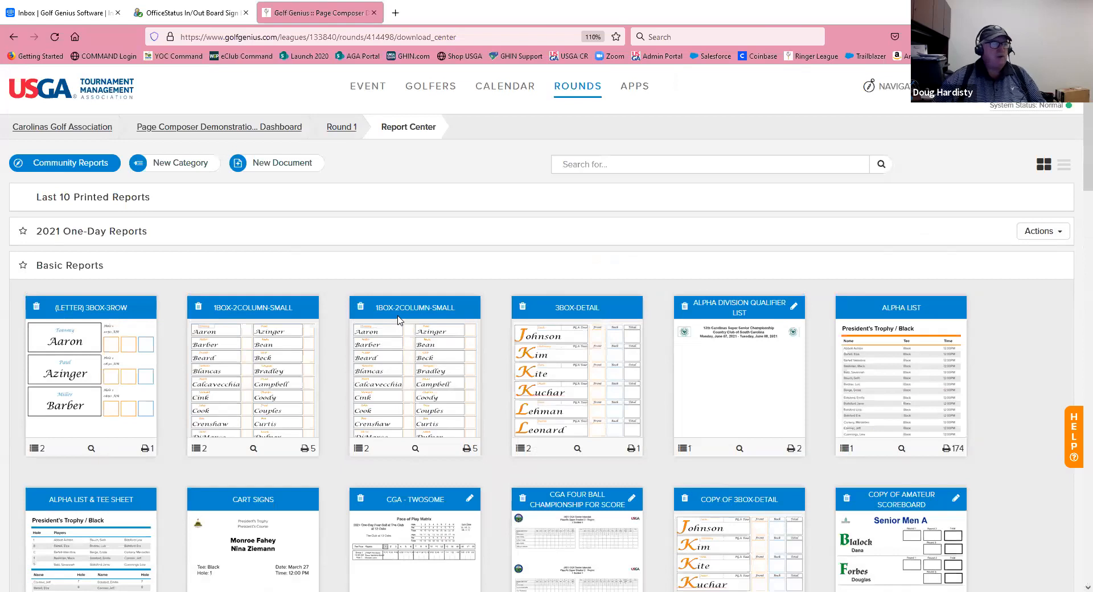
click(78, 270)
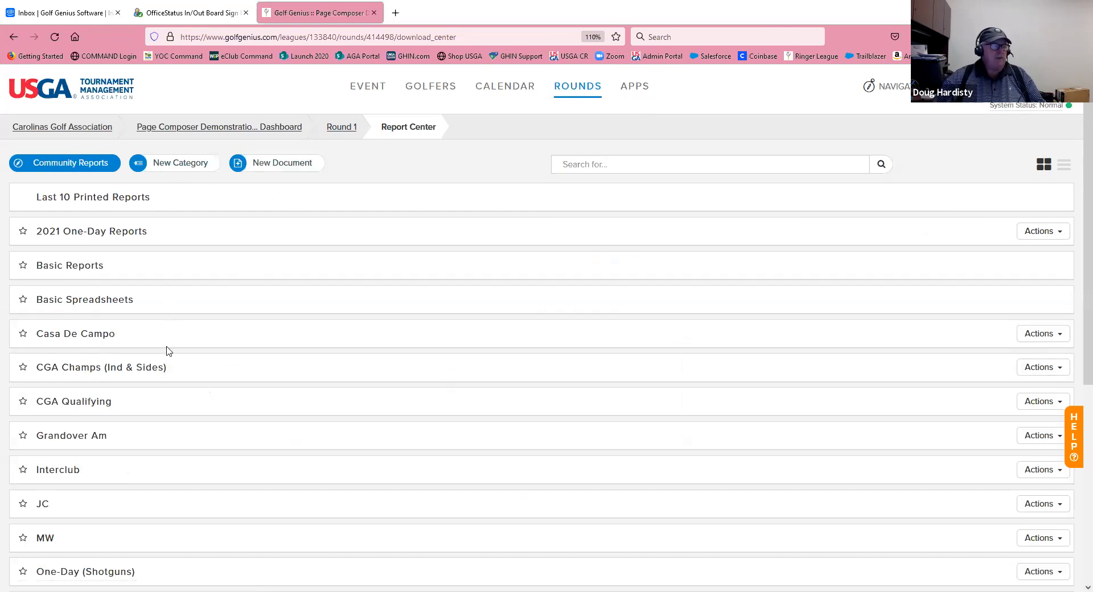
- Open Community Reports and look through the shared report templates
click(67, 164)
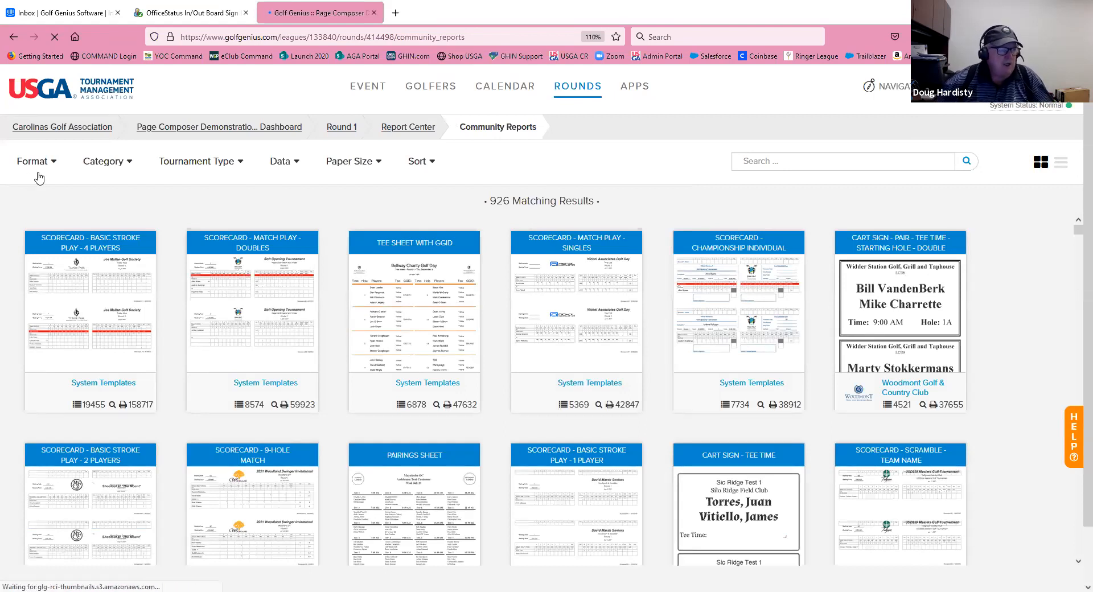
drag(485, 204, 671, 216)
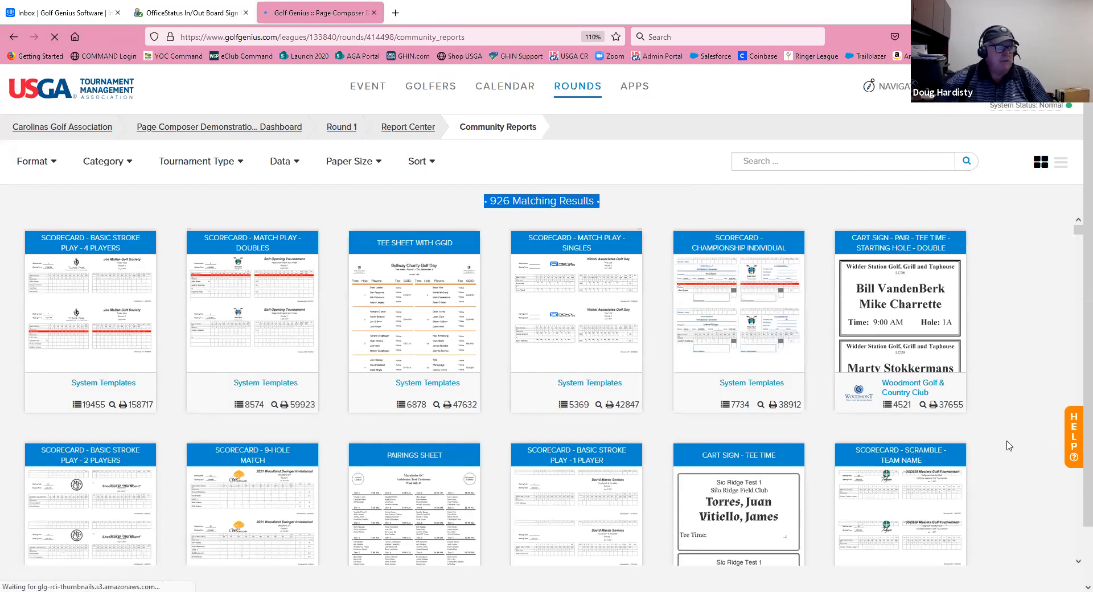
scroll(1008, 445, down, 3)
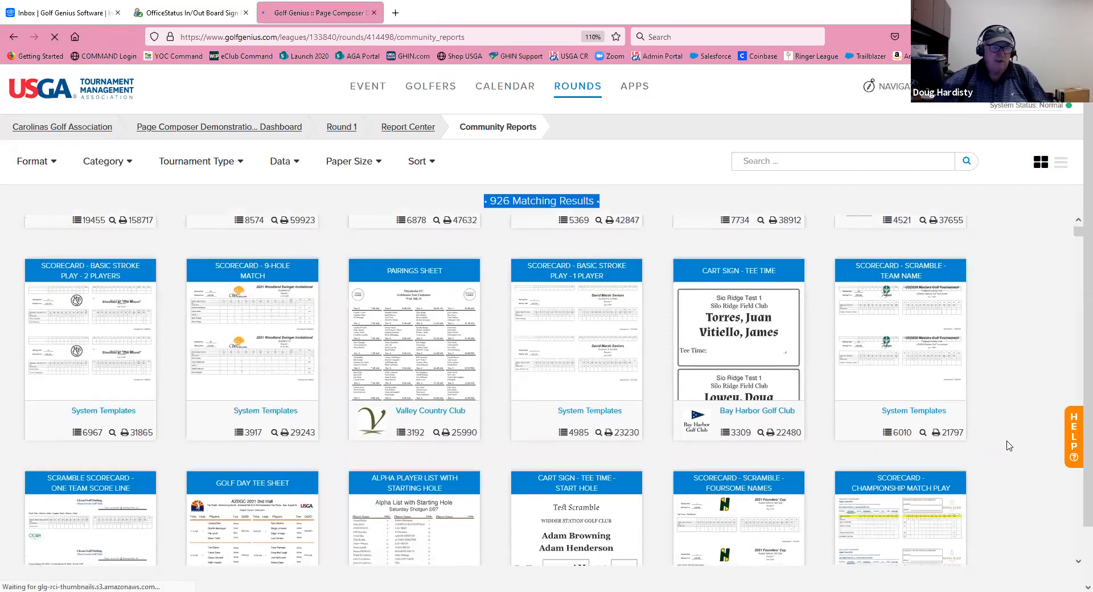
scroll(1009, 446, up, 2)
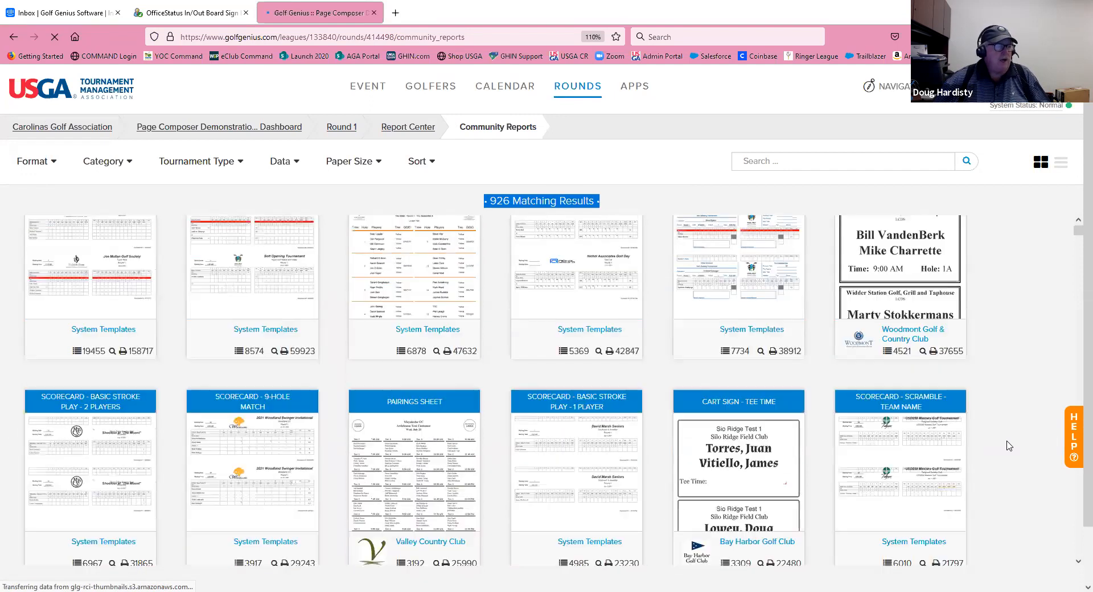
scroll(1013, 398, up, 1)
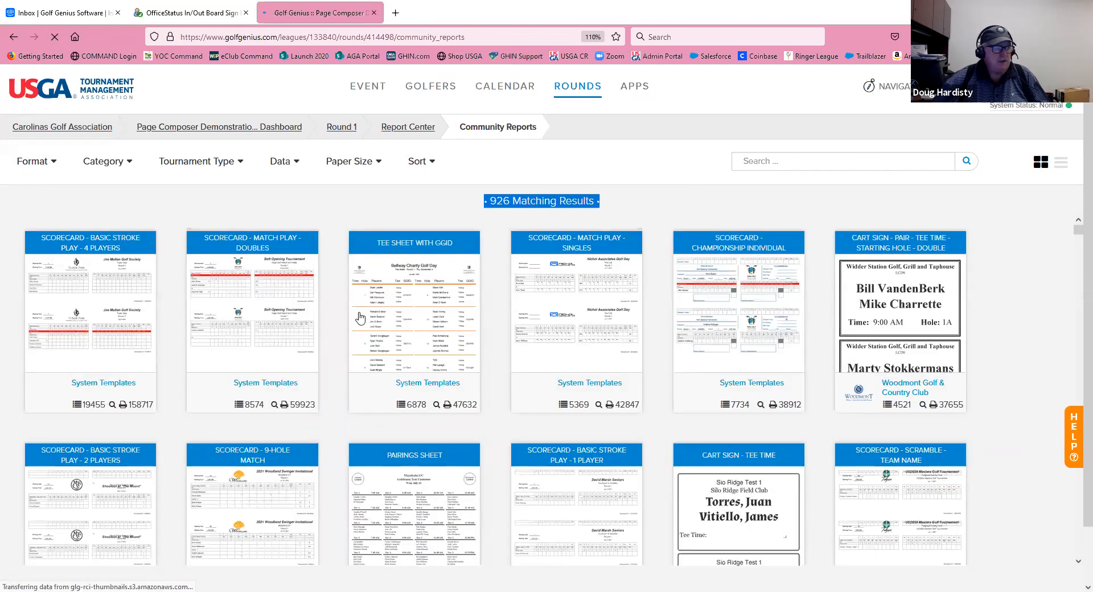
click(1023, 302)
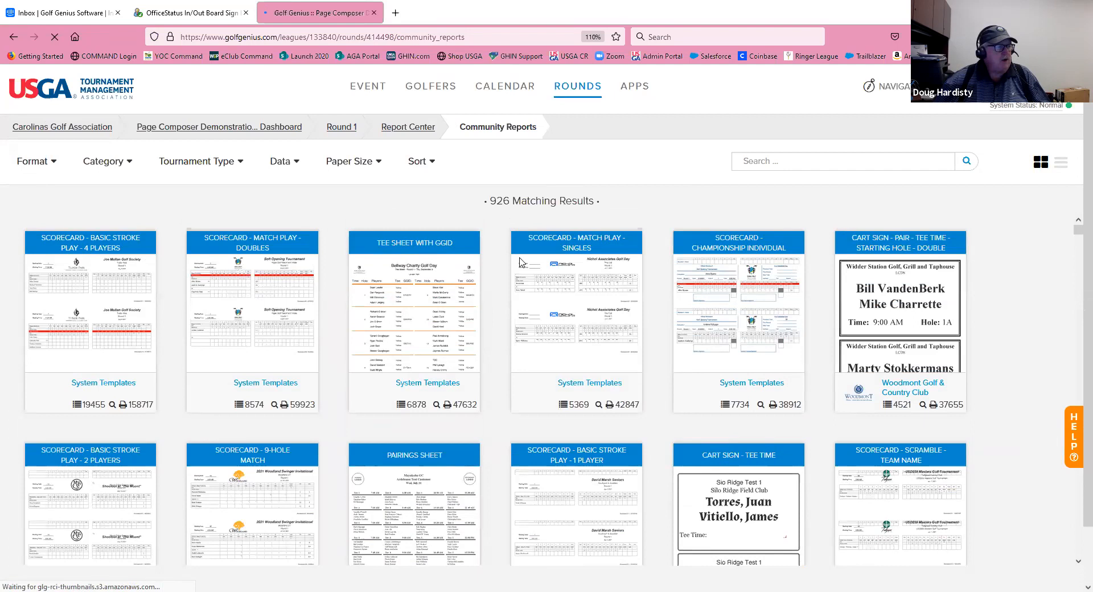
- Filter the community reports to show only the Cart Signs category
click(117, 165)
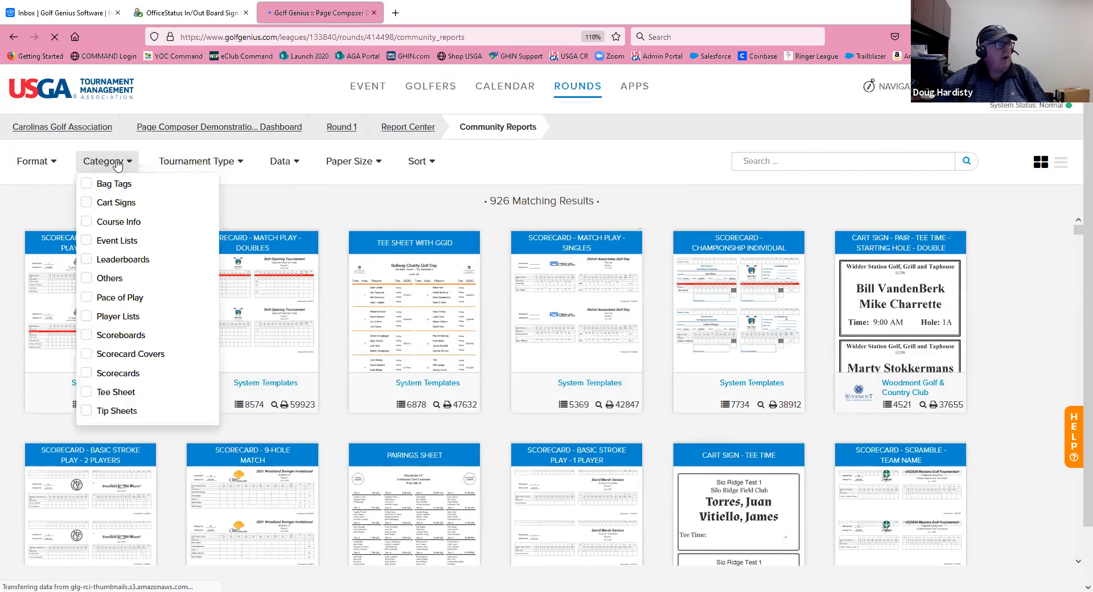
click(86, 204)
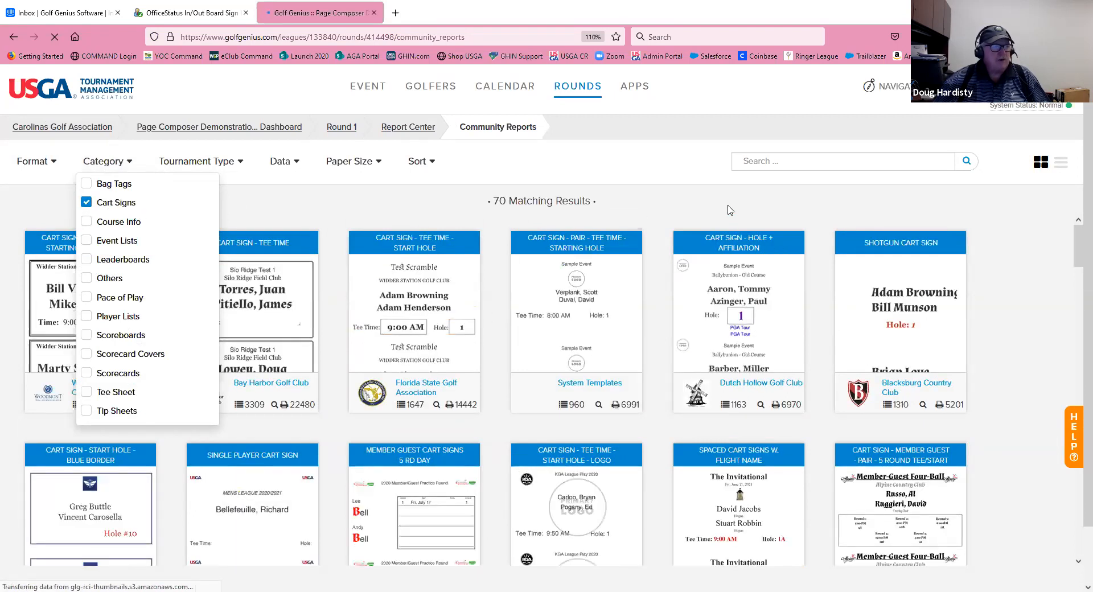
click(517, 212)
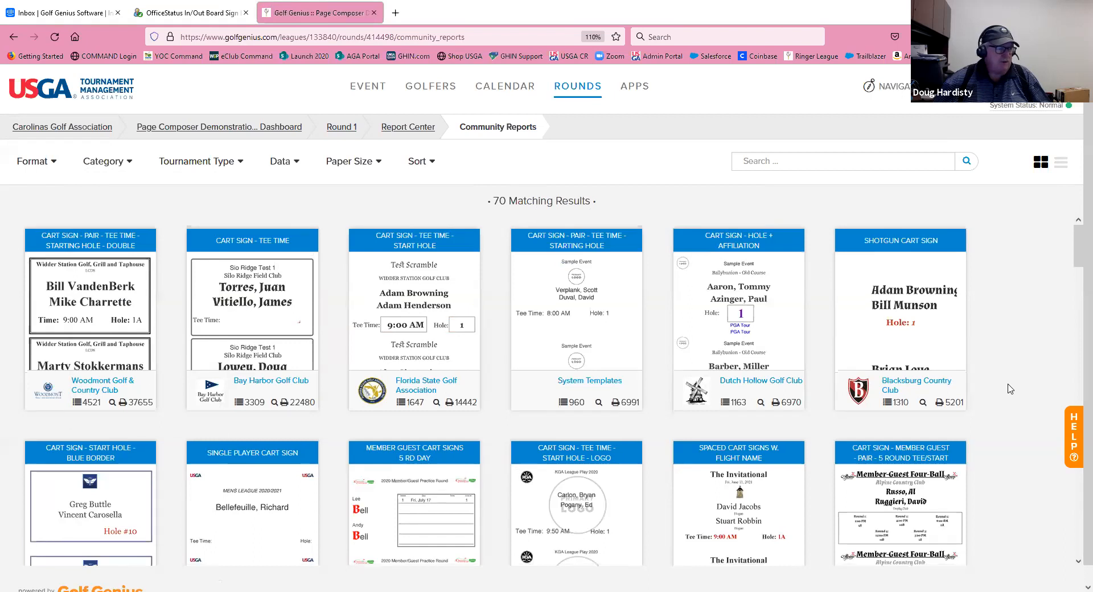
- Find the Cart Signs w/ Team GGID template among the community cart signs and assign it to the This Event category
scroll(1009, 389, down, 2)
scroll(1009, 388, down, 4)
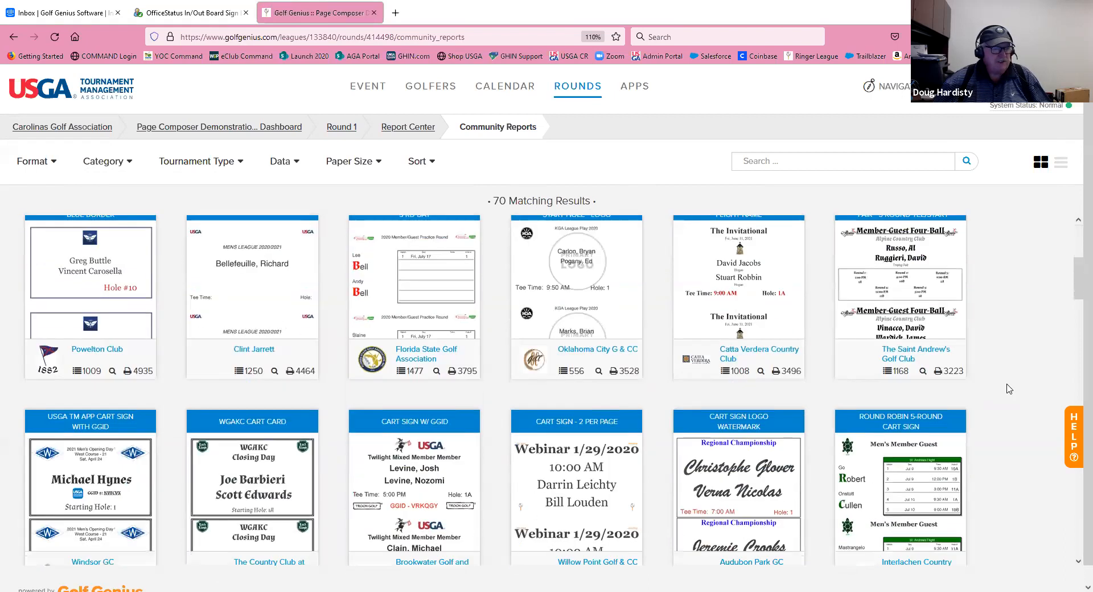
scroll(1006, 387, down, 3)
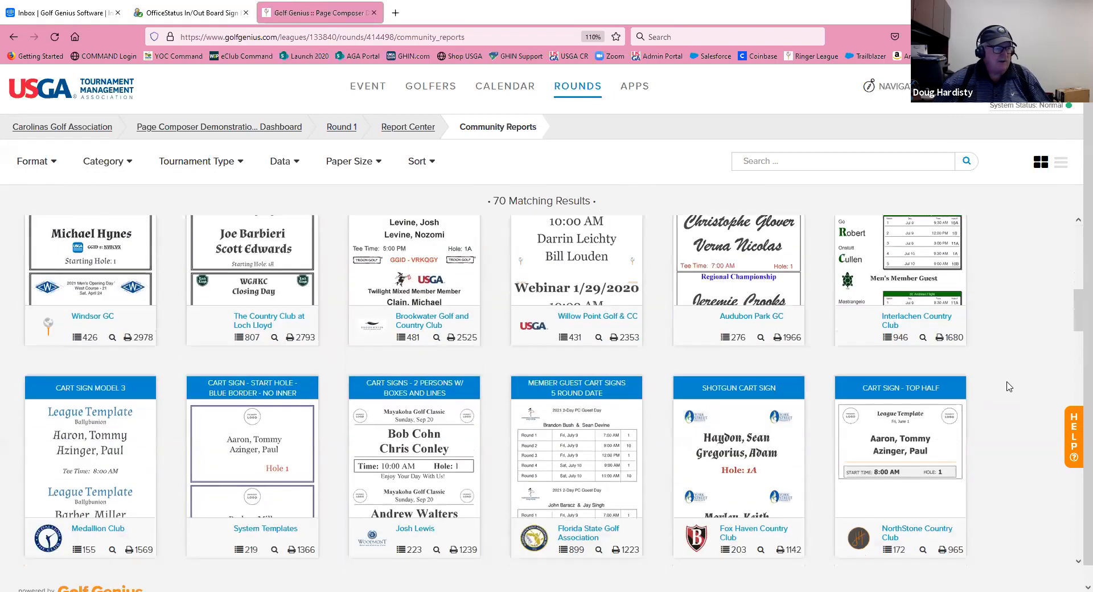
scroll(1007, 385, down, 1)
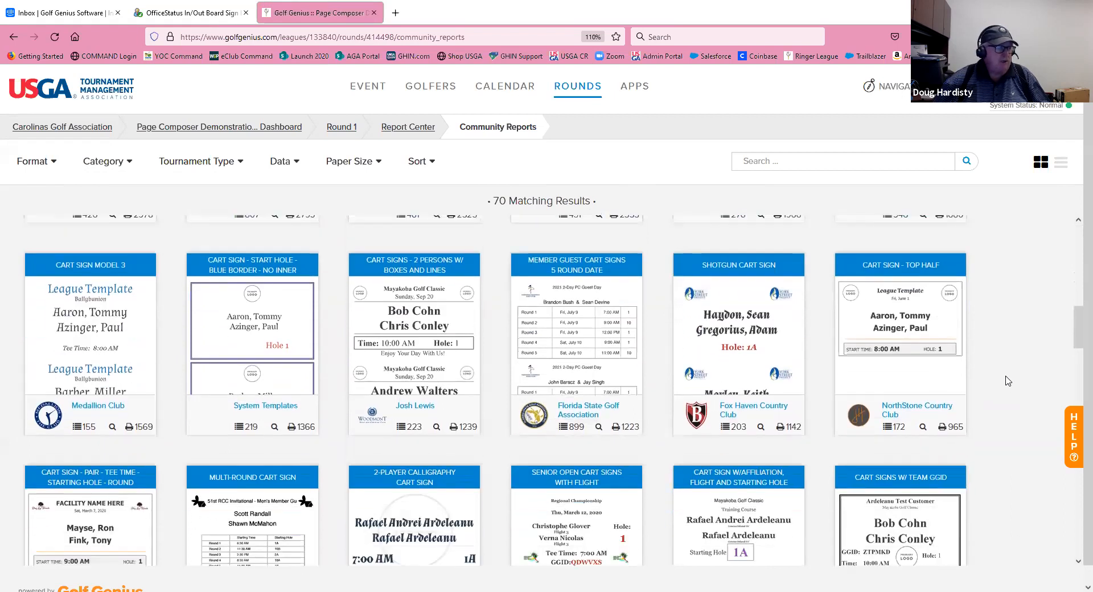
scroll(1008, 381, down, 3)
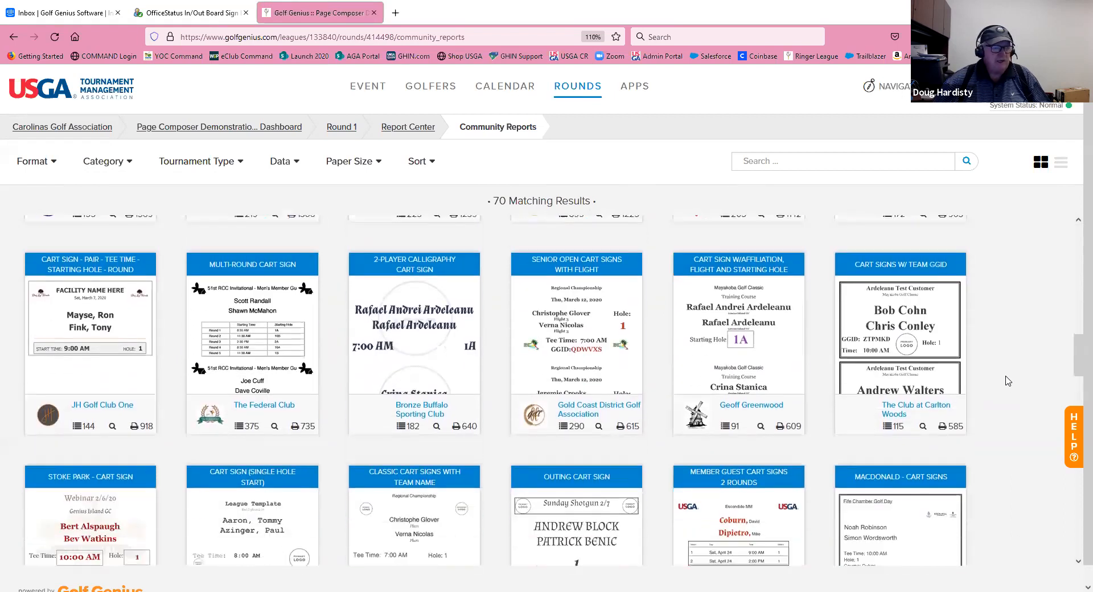
scroll(1008, 381, down, 1)
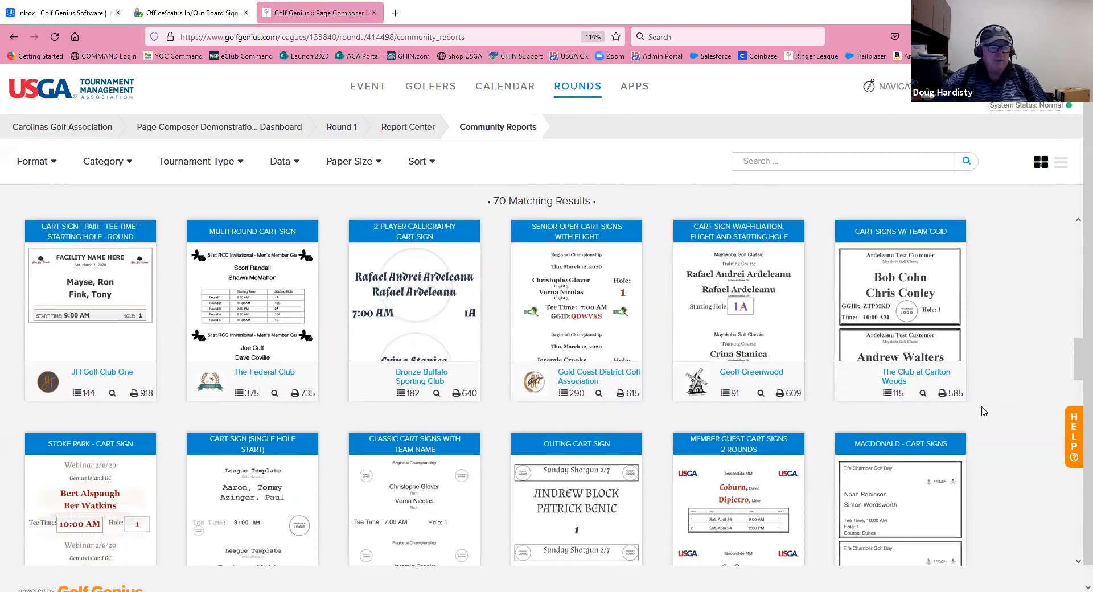
mouse_move(888, 333)
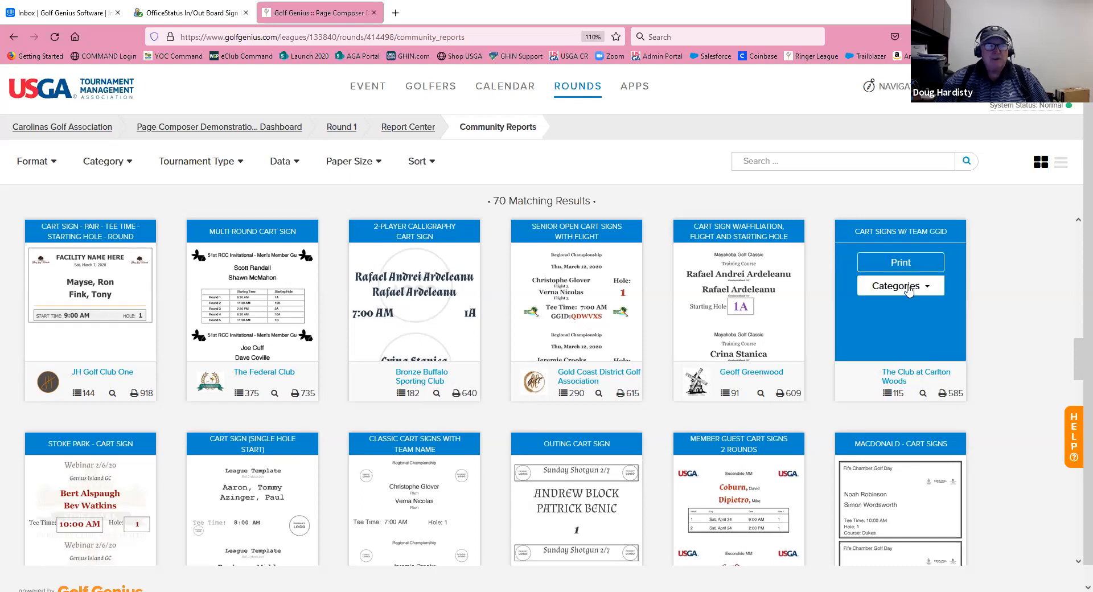
click(909, 289)
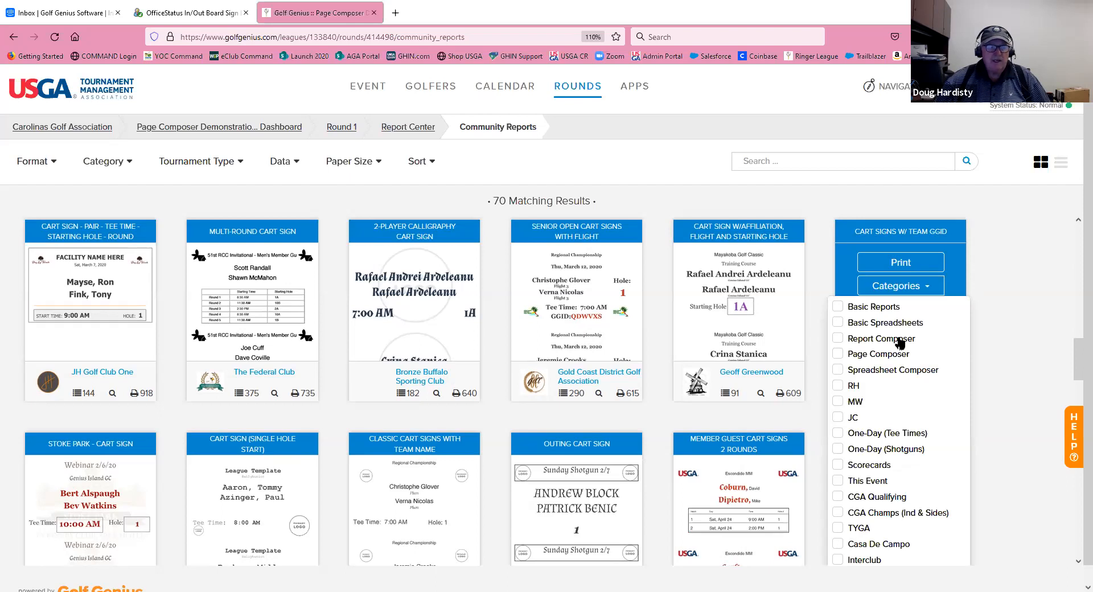
scroll(900, 341, down, 3)
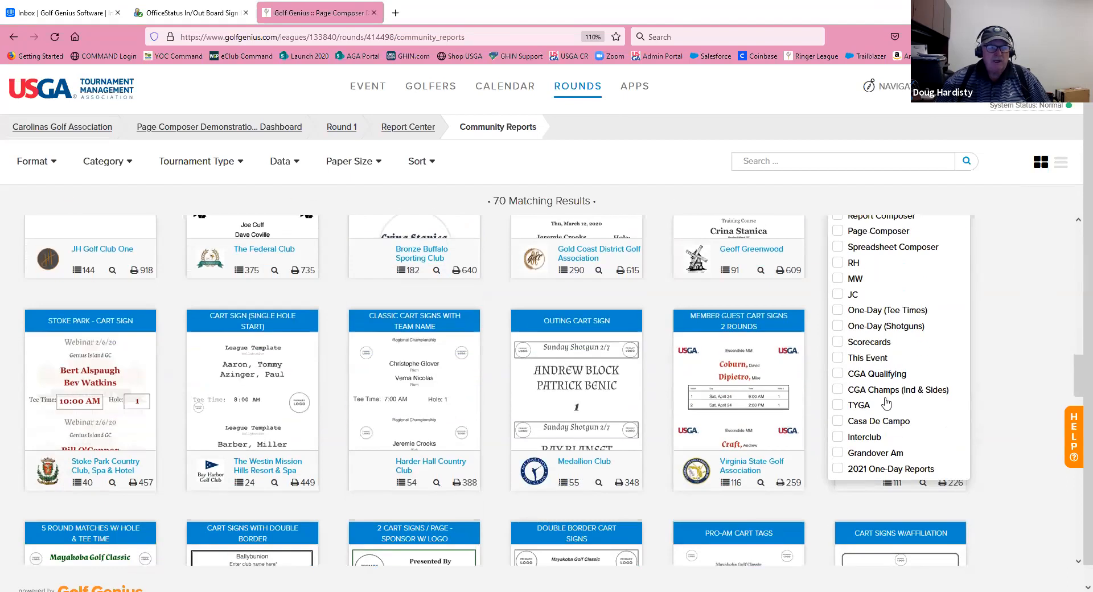
scroll(900, 380, down, 3)
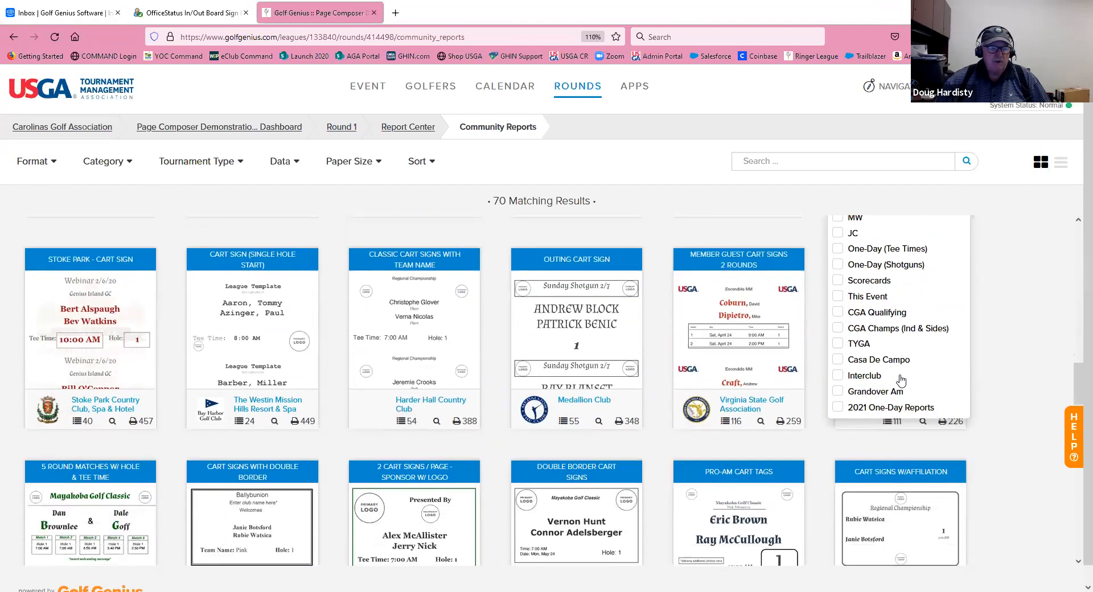
scroll(905, 378, up, 5)
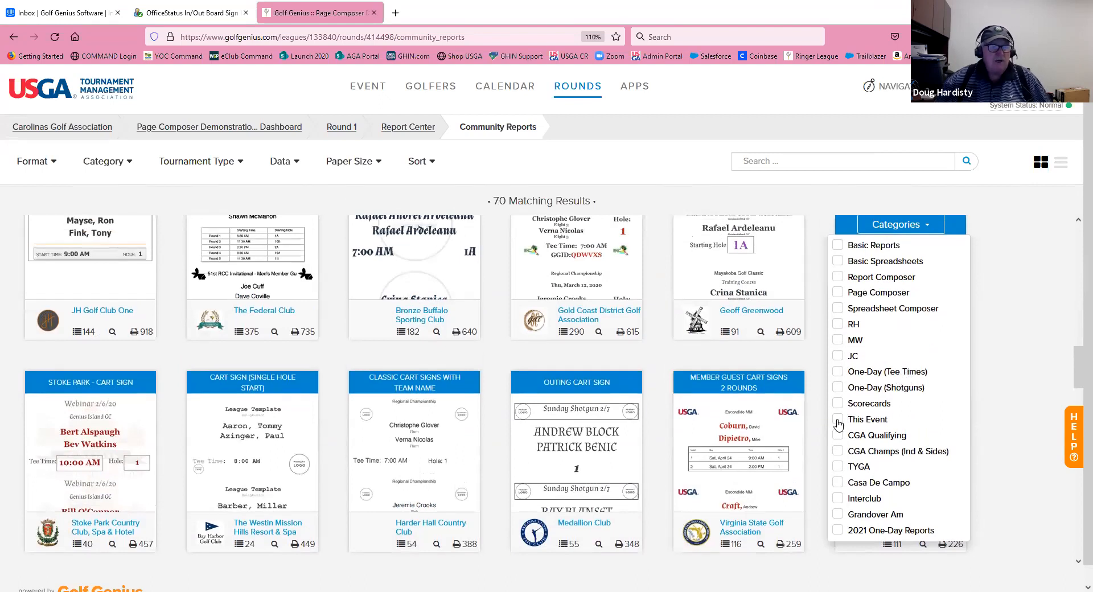
click(1050, 305)
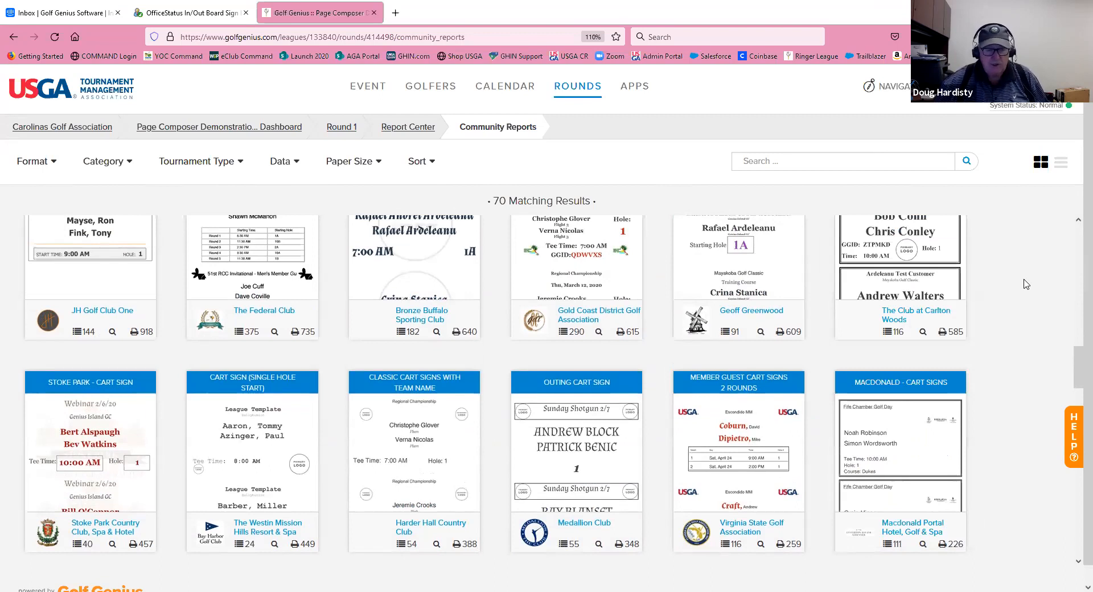
- Return to the Round 1 Report Center and expand the This Event category to show its reports
scroll(1026, 284, up, 5)
scroll(1026, 284, up, 10)
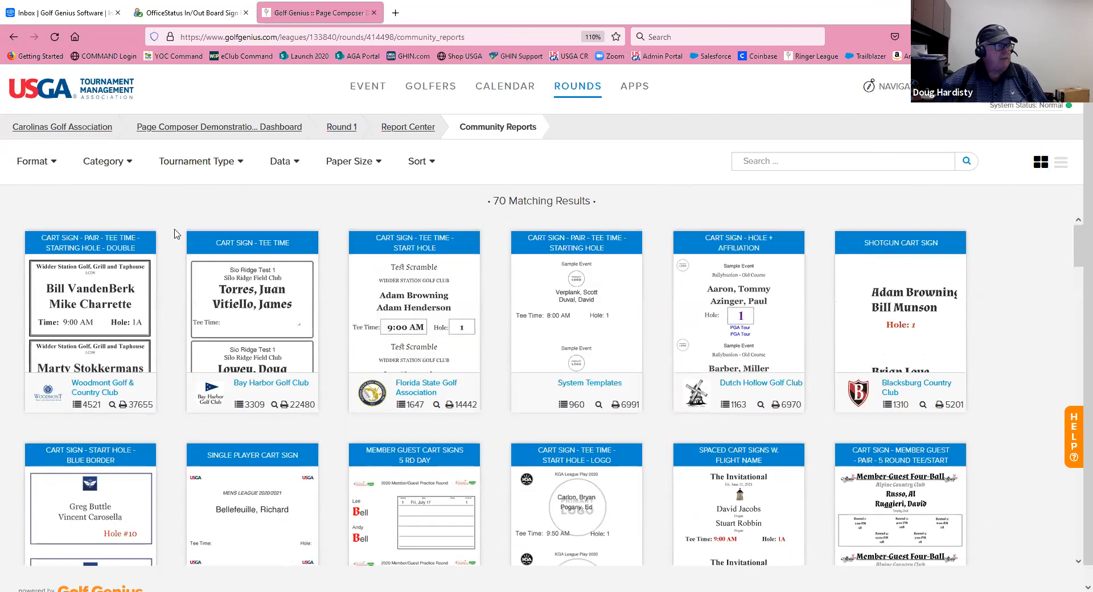
click(573, 101)
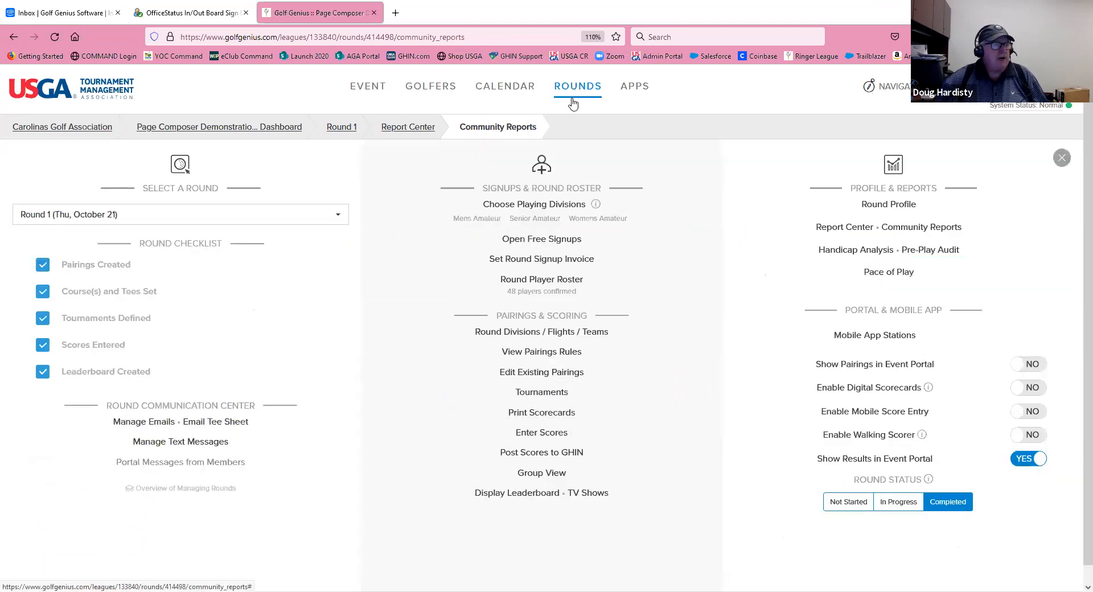
click(863, 230)
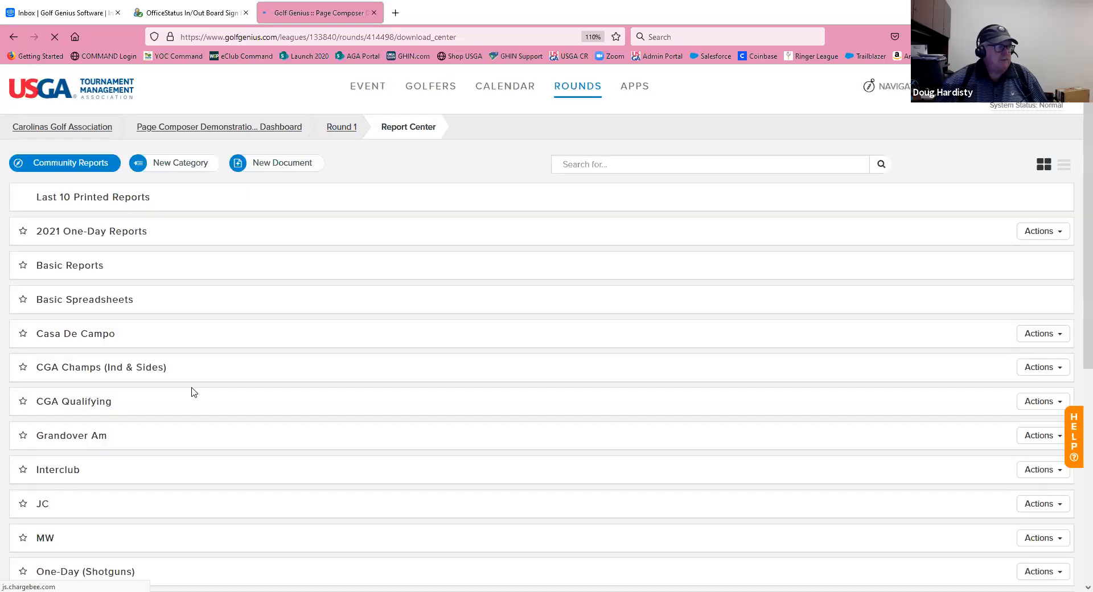
scroll(196, 367, down, 5)
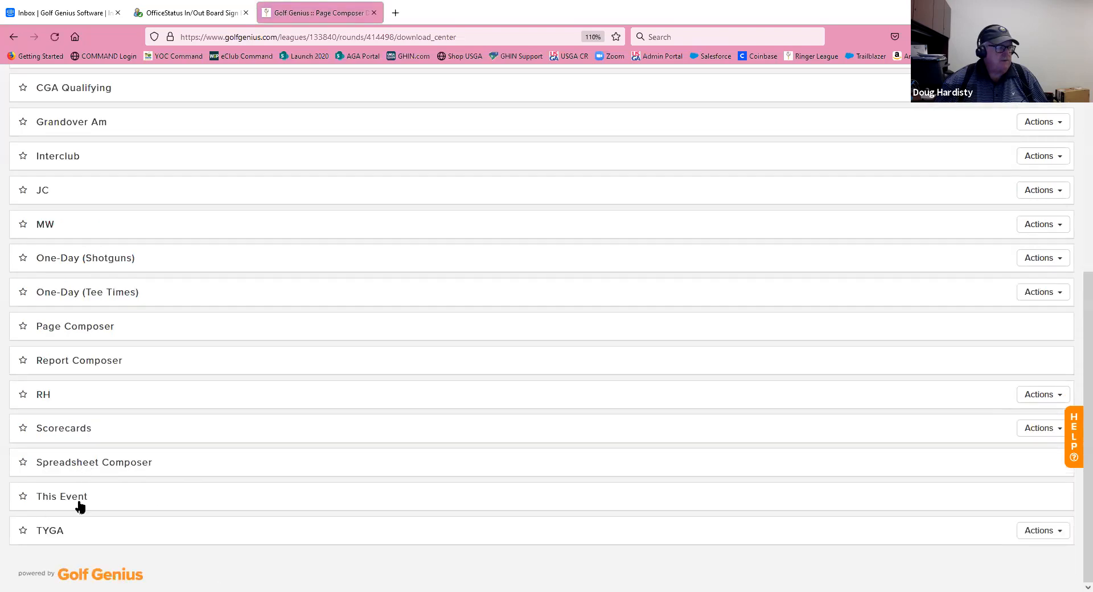
click(80, 501)
scroll(740, 450, down, 6)
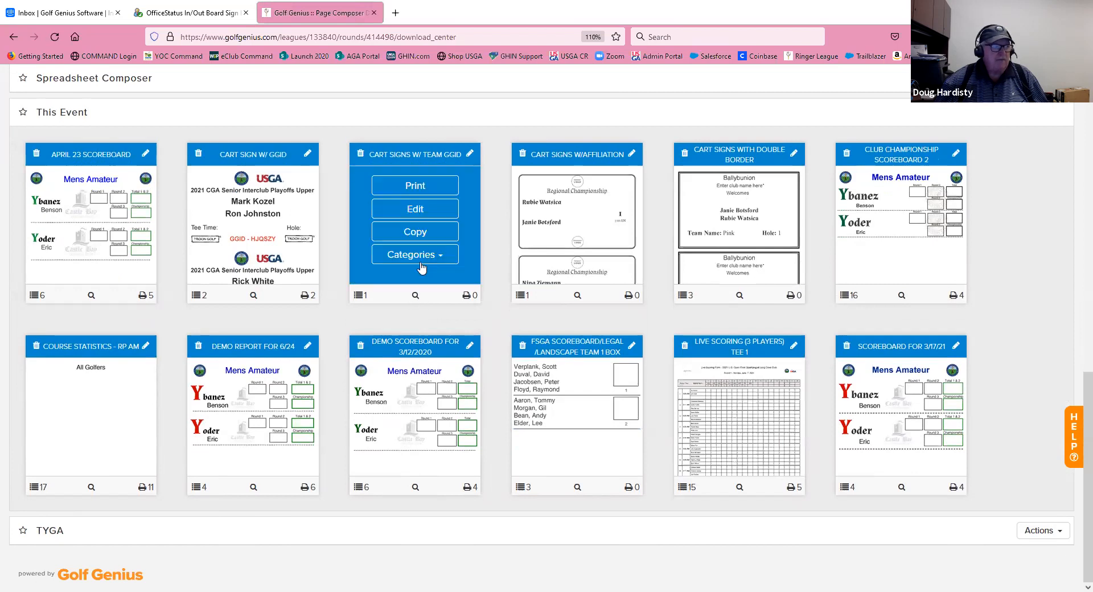
- Try to assign the Cart Signs w/ Team GGID report to the Basic Reports category as well as This Event
mouse_move(434, 279)
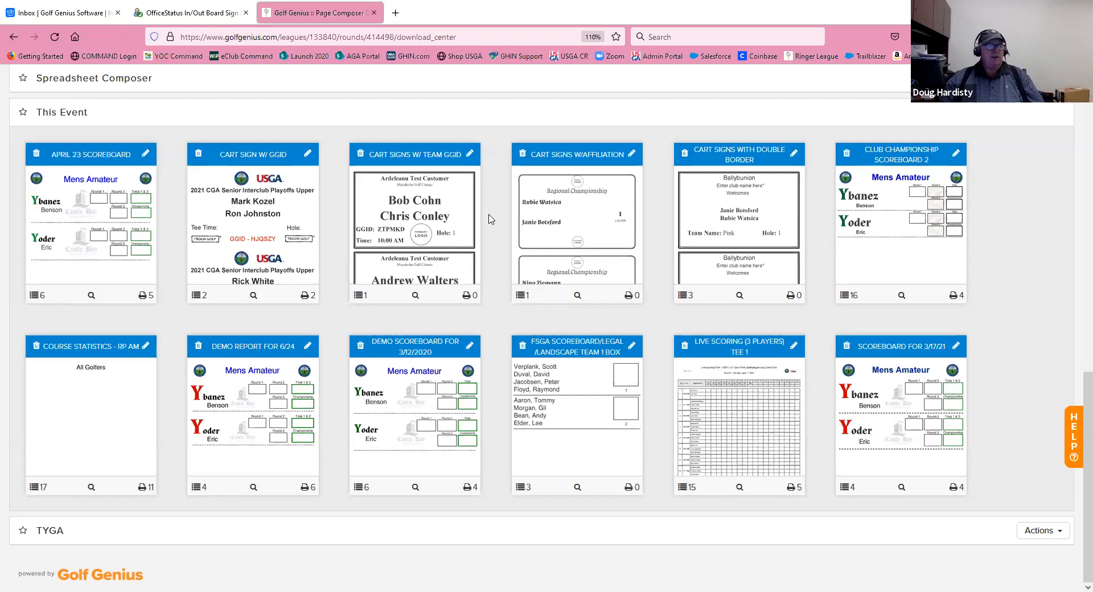
mouse_move(433, 230)
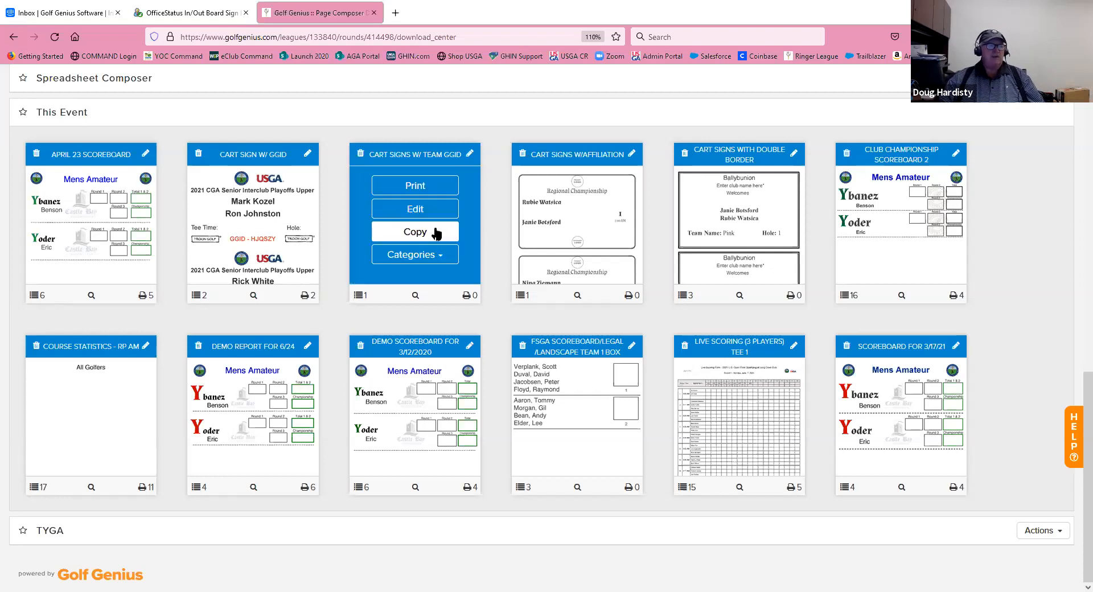
click(424, 257)
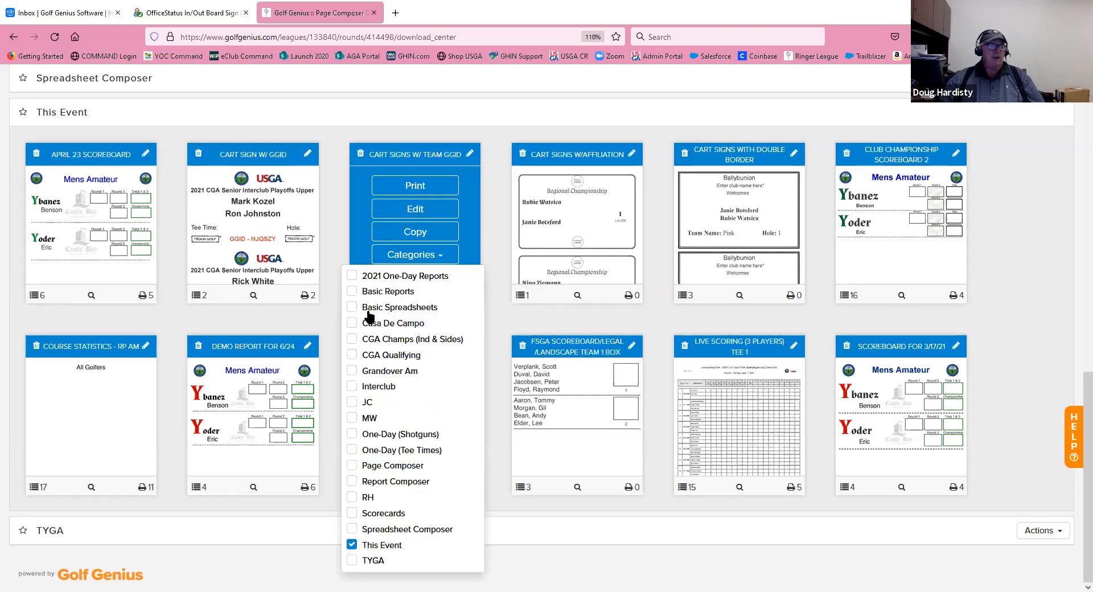
mouse_move(389, 272)
click(353, 292)
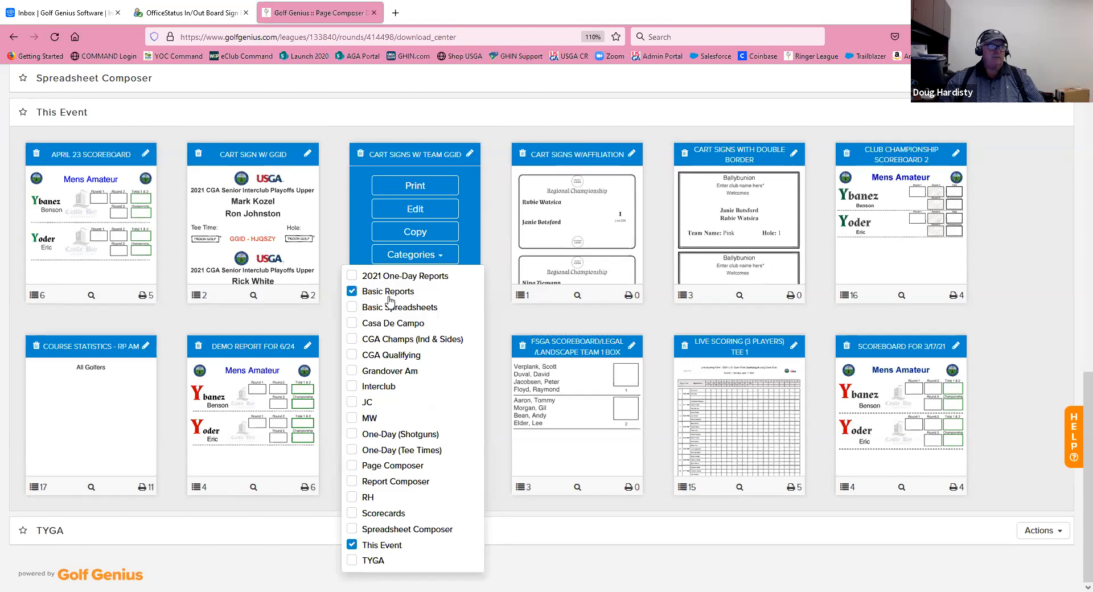
click(510, 324)
- Expand the Basic Reports category and look through its templates for the Cart Signs w/ Team GGID report
scroll(514, 154, up, 15)
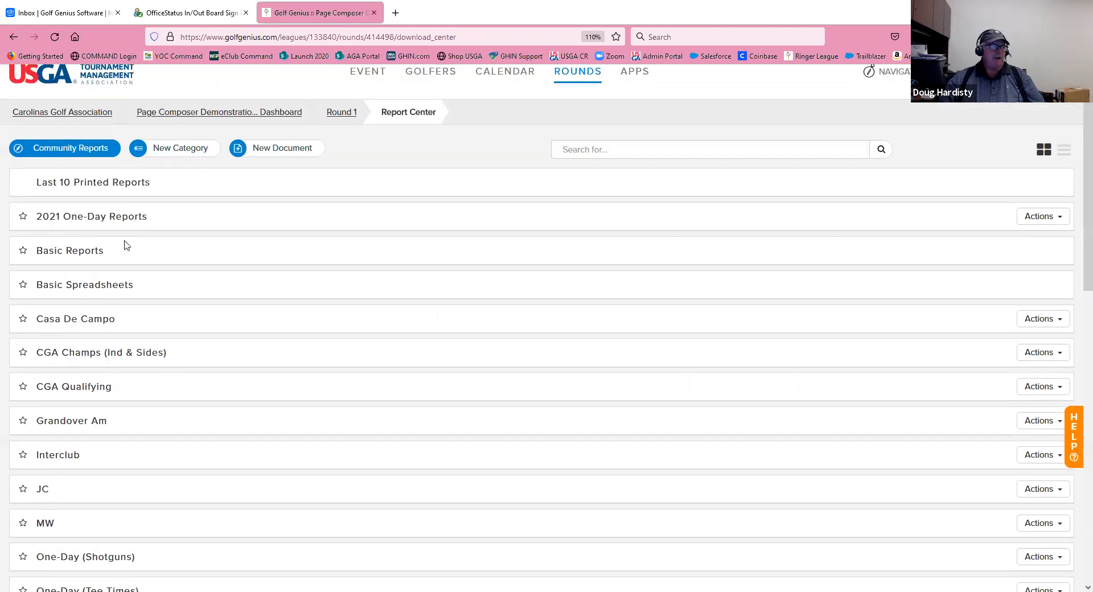
click(75, 257)
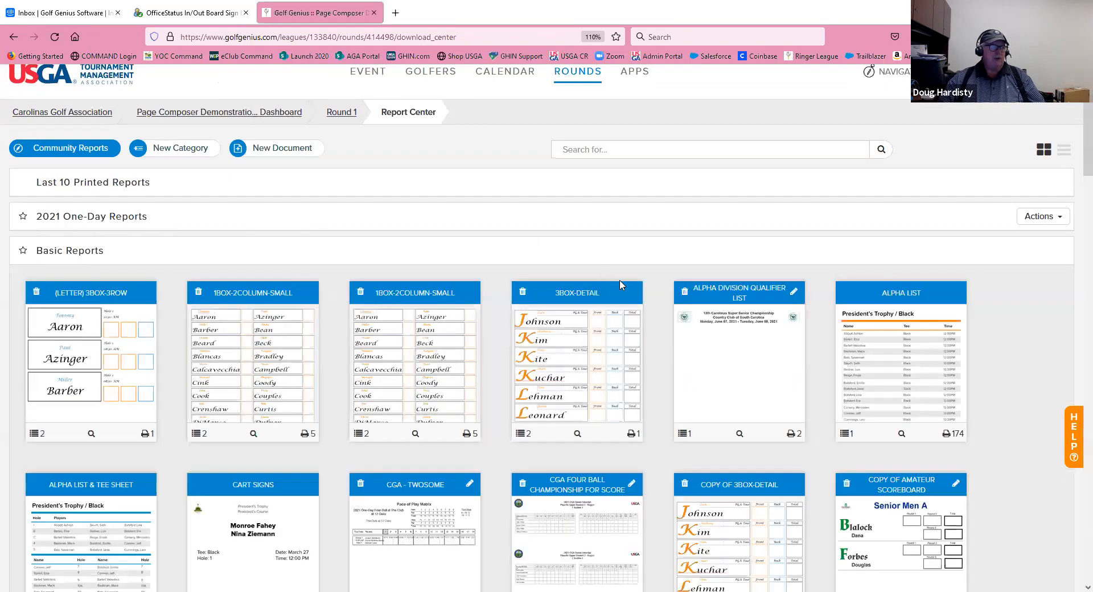
scroll(624, 287, down, 5)
scroll(623, 292, down, 10)
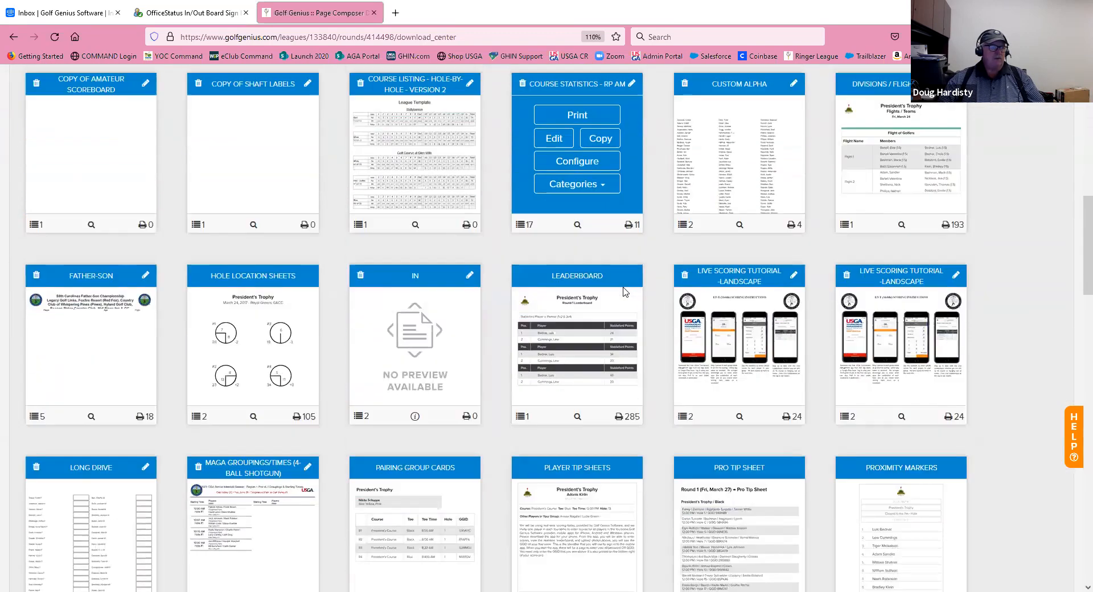
scroll(623, 286, down, 7)
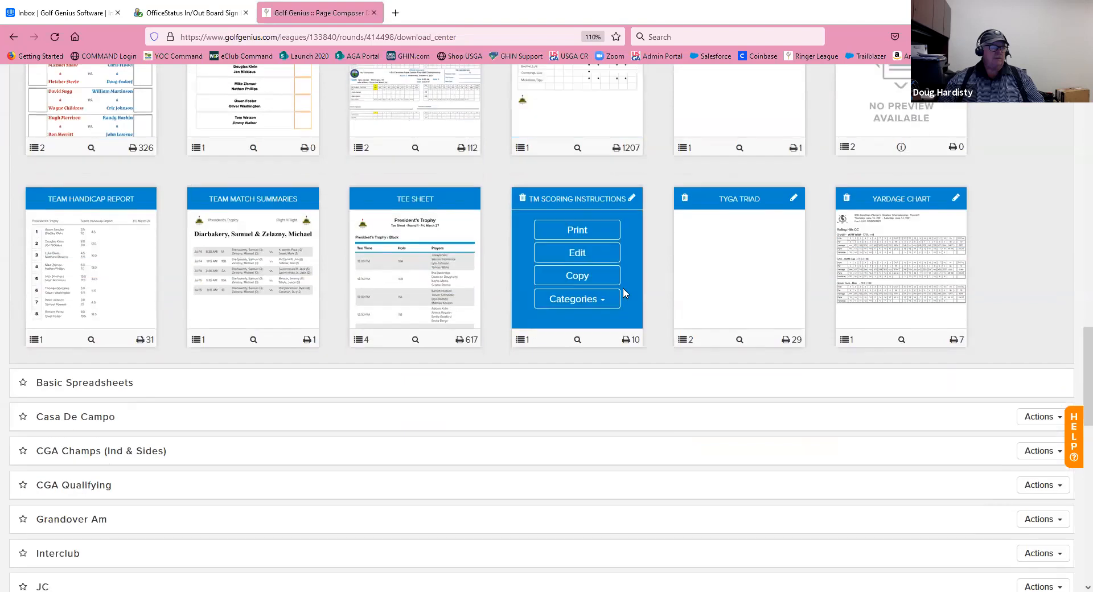
scroll(624, 287, up, 4)
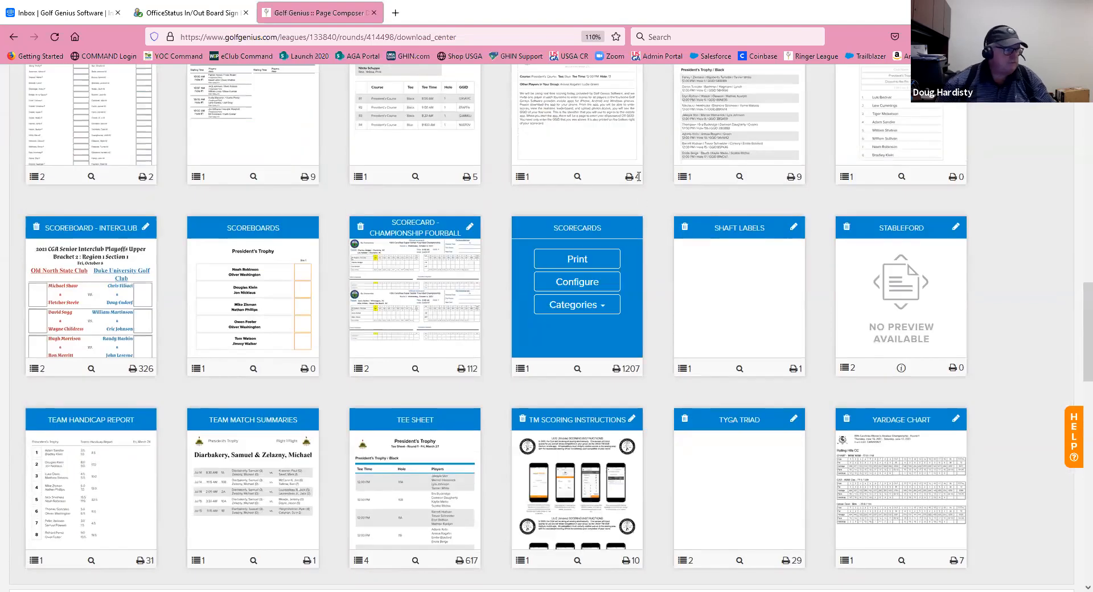
scroll(622, 282, up, 5)
scroll(638, 174, up, 3)
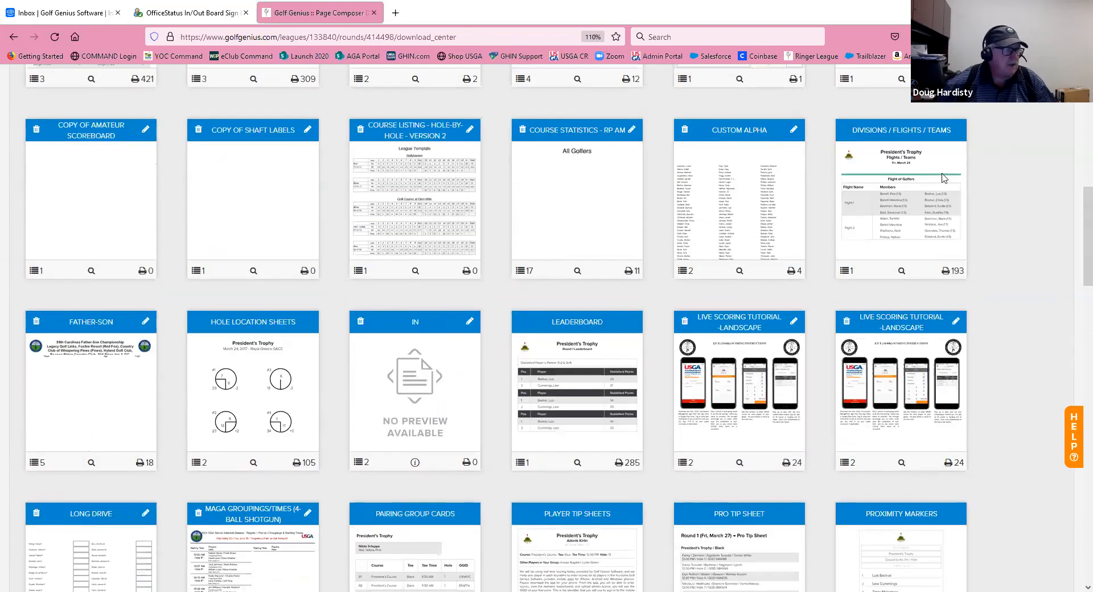
scroll(1024, 217, up, 10)
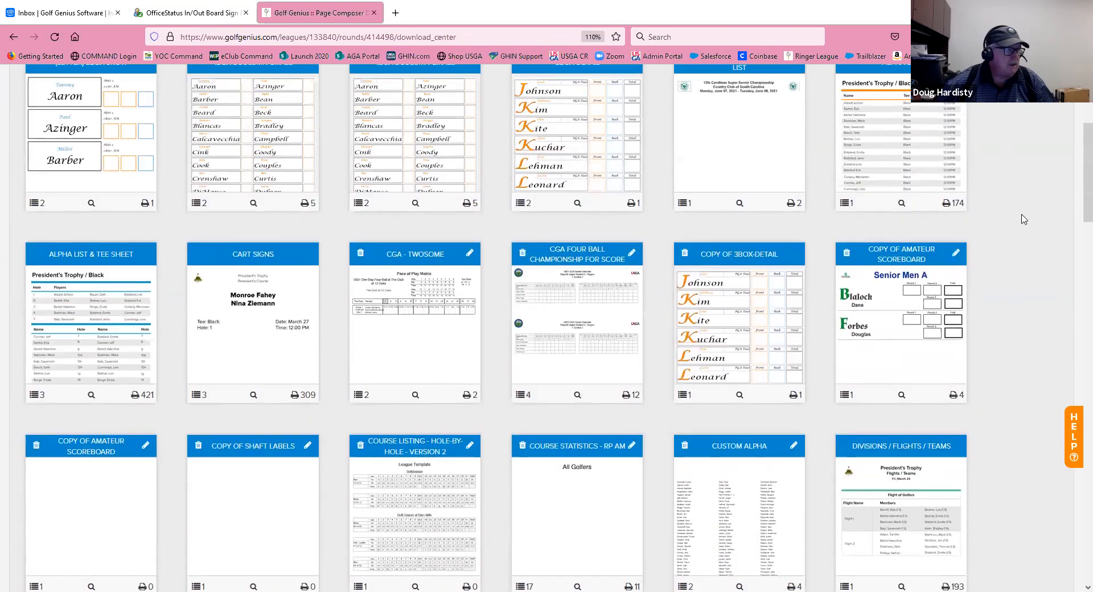
- Add the Basic Reports category to the Cart Signs w/ Team GGID report under This Event
scroll(239, 274, down, 15)
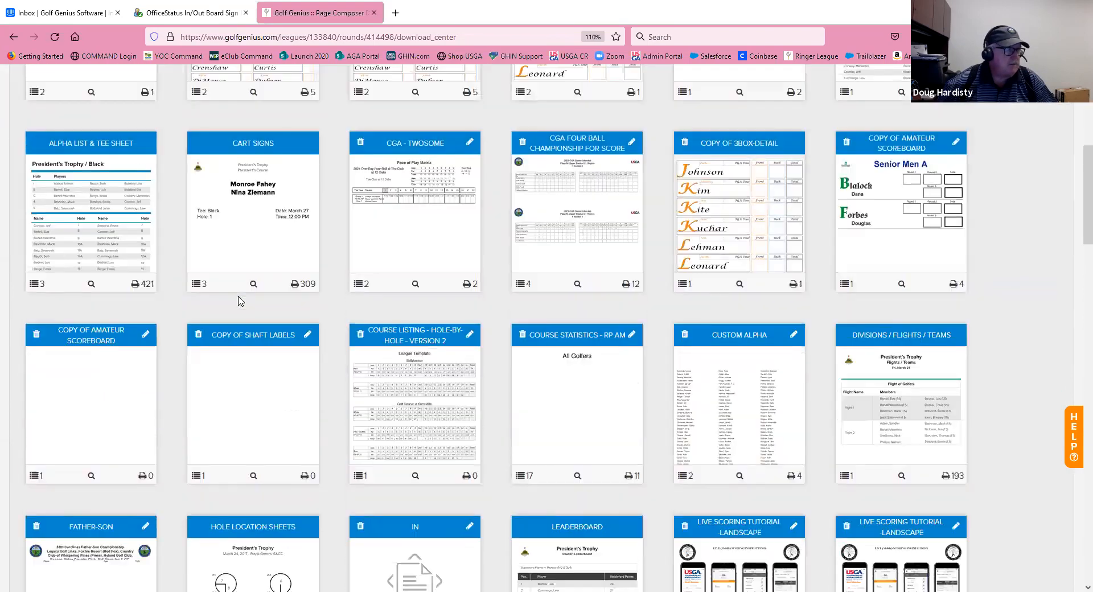
scroll(240, 300, down, 8)
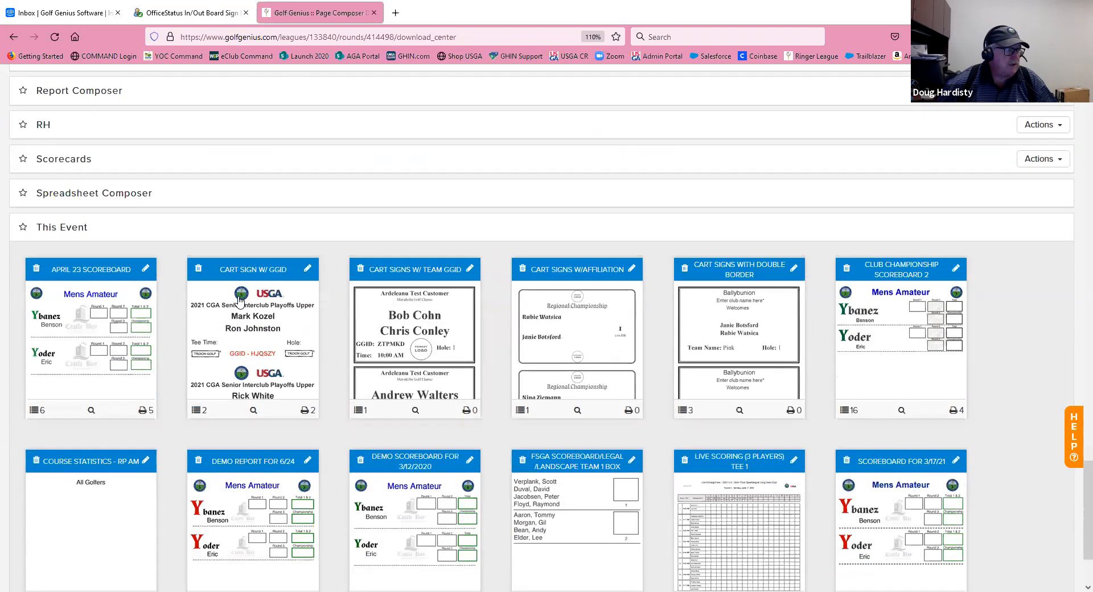
mouse_move(420, 352)
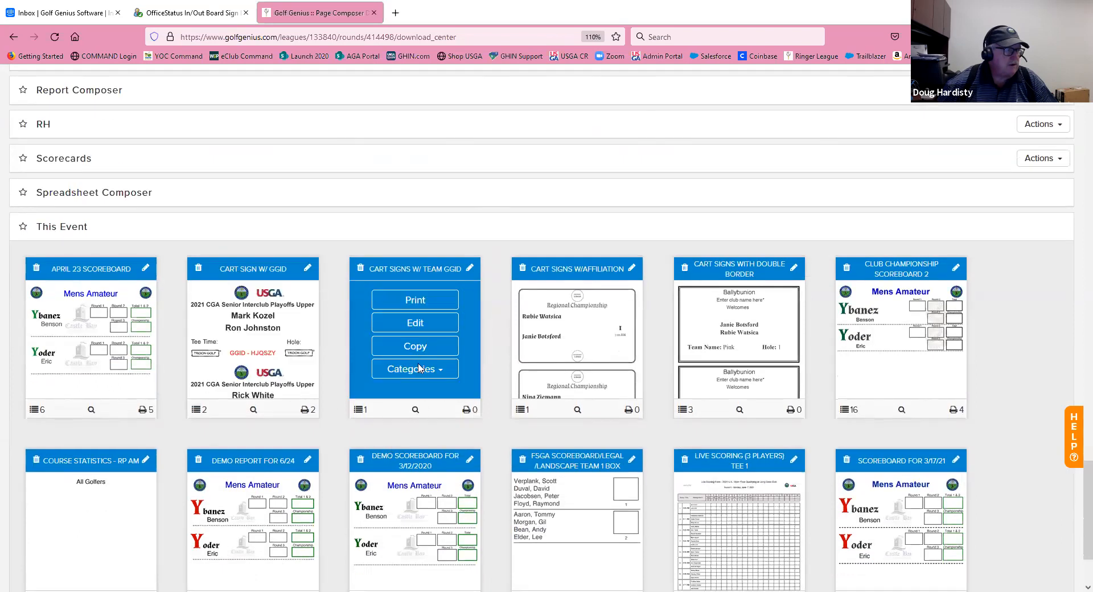
click(420, 371)
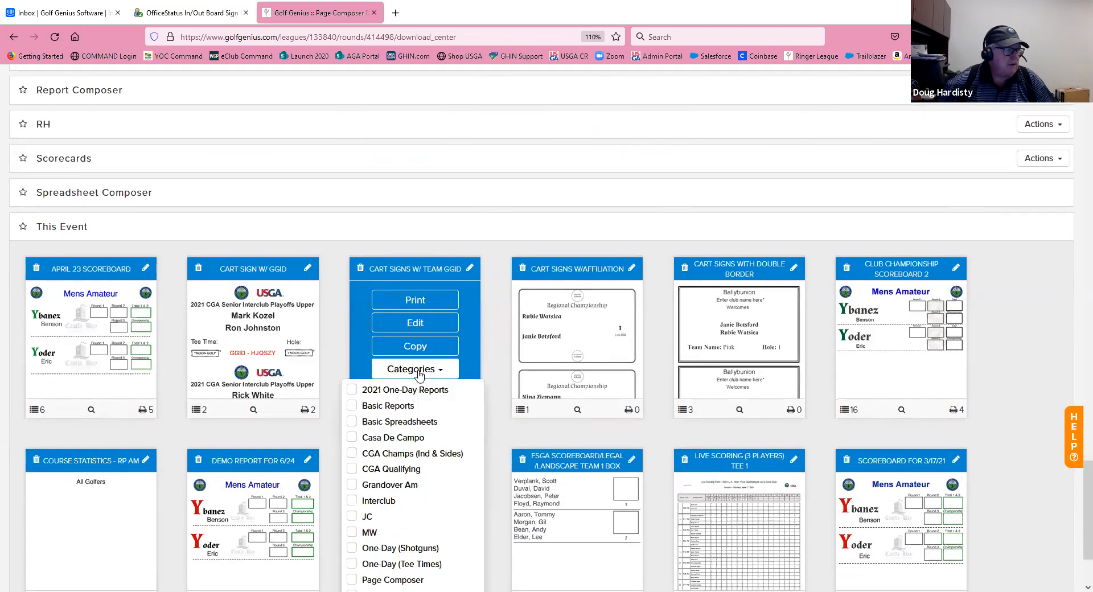
click(352, 406)
click(1028, 283)
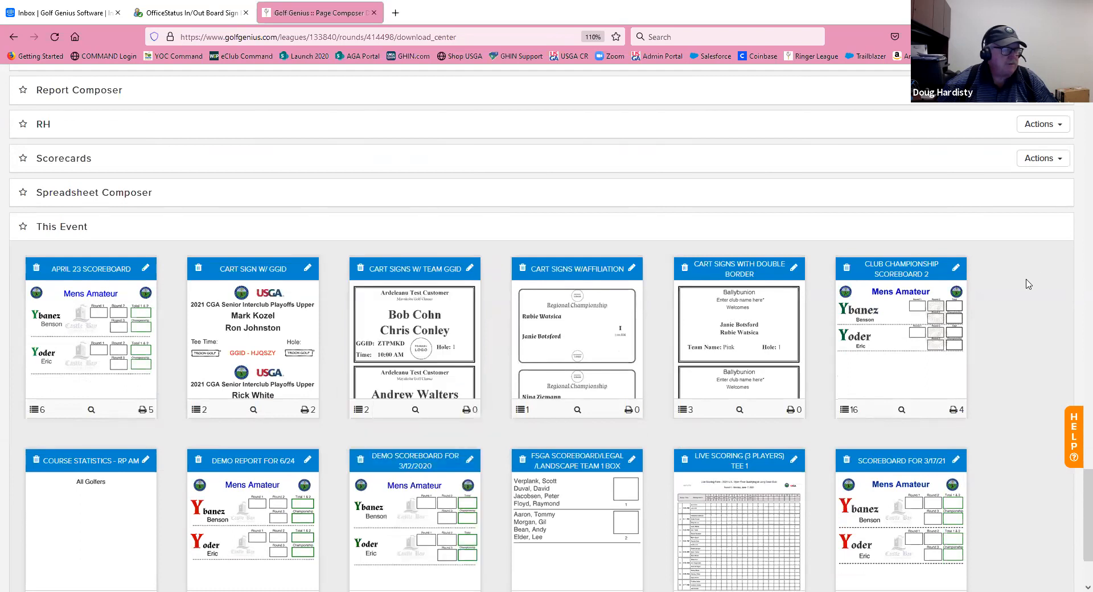
- Collapse the expanded Basic Reports category in the Round 1 Report Center
scroll(1028, 283, up, 15)
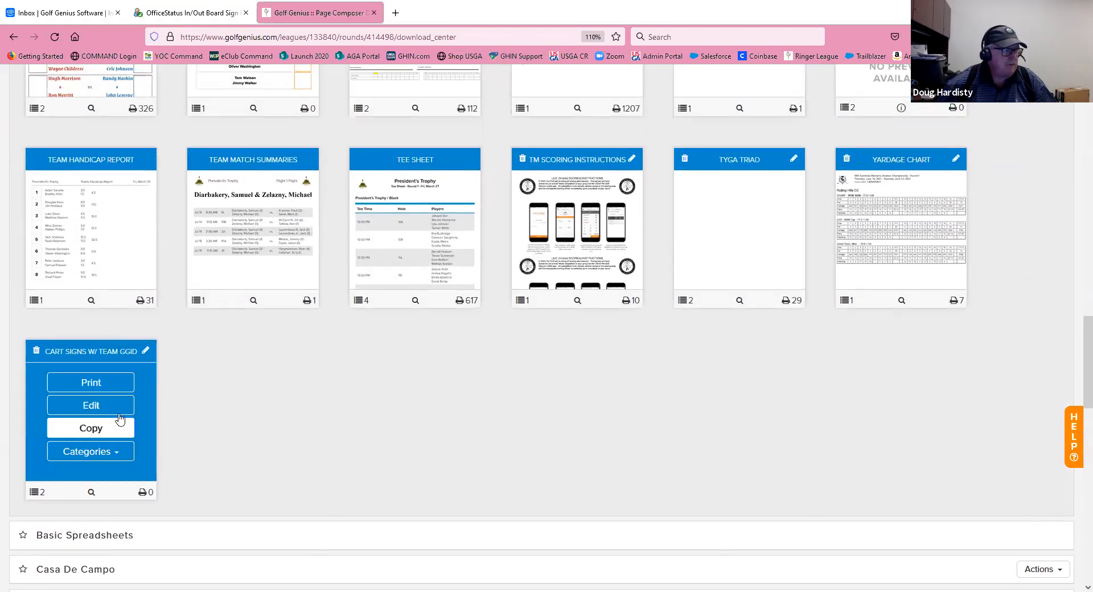
scroll(306, 412, up, 18)
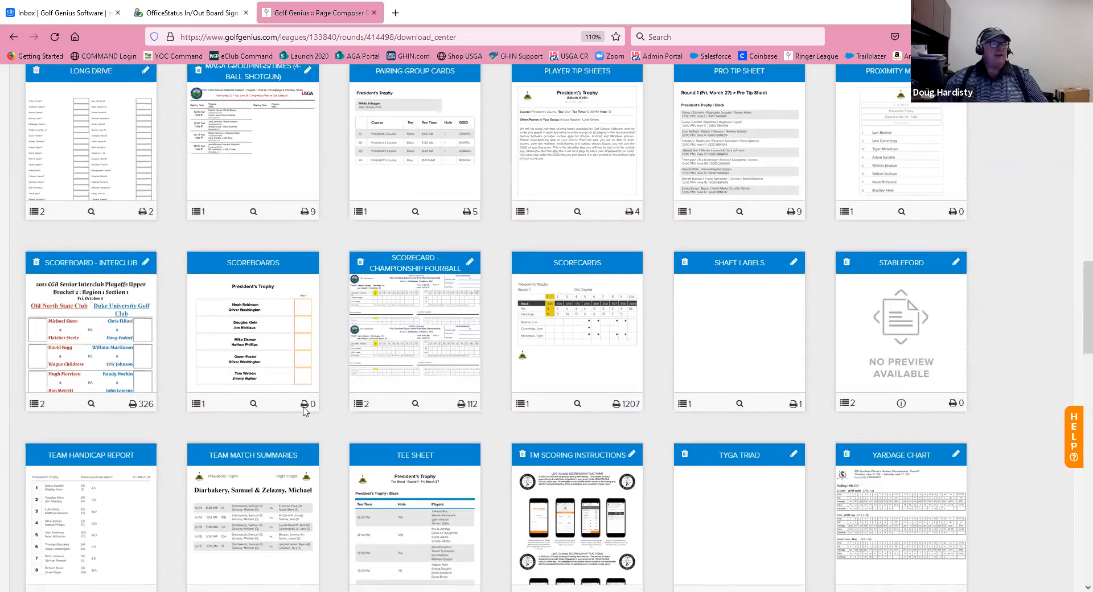
scroll(306, 399, up, 8)
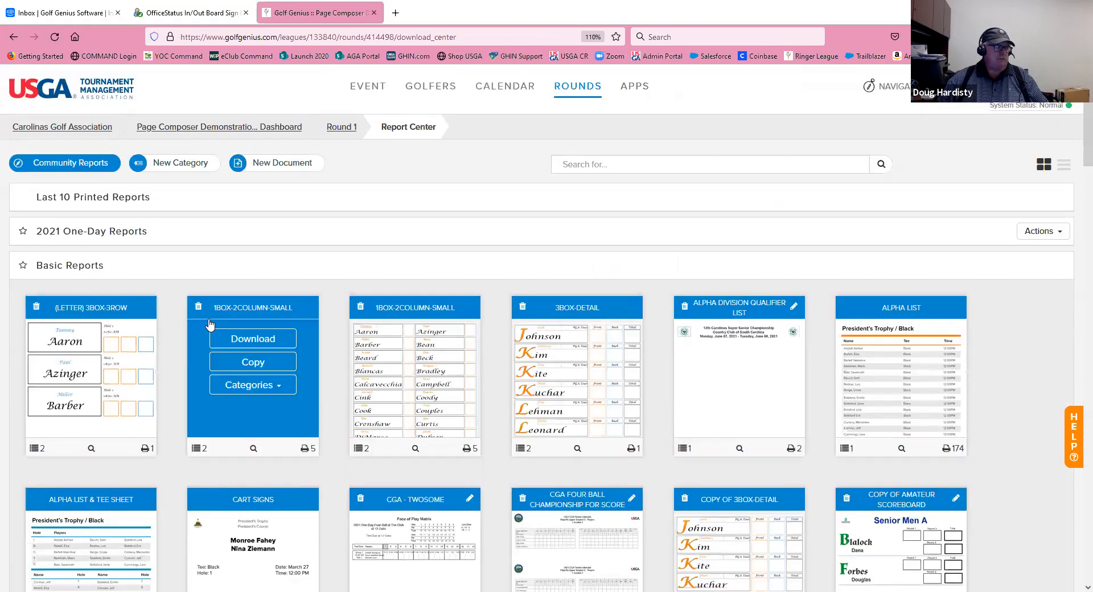
click(71, 267)
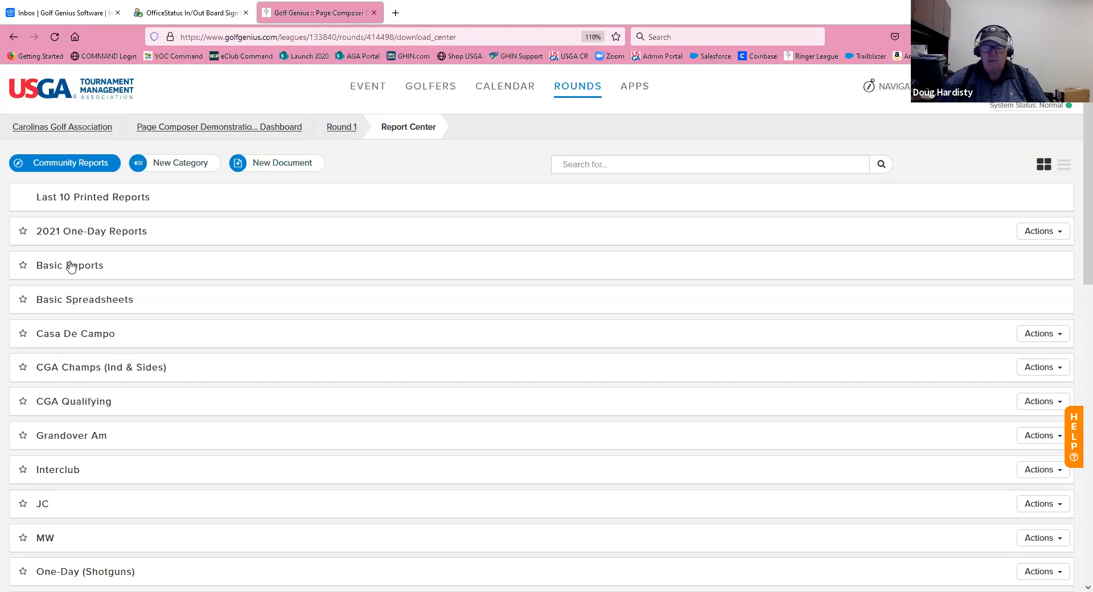
- Start a new document of the Report type and name it "Demo Scoreboard for 10/14"
click(284, 165)
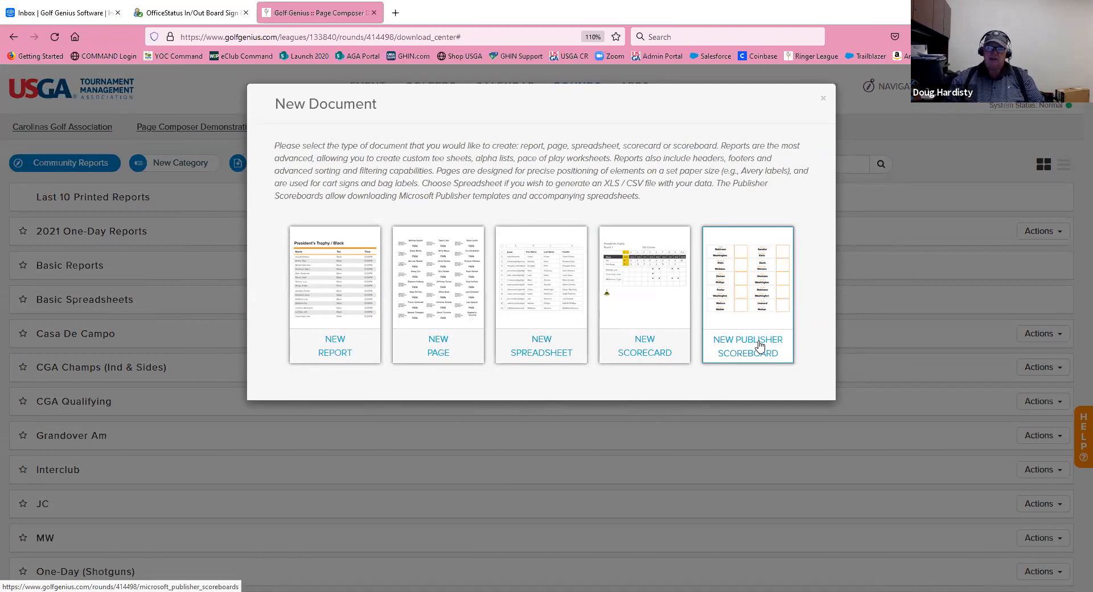
click(759, 345)
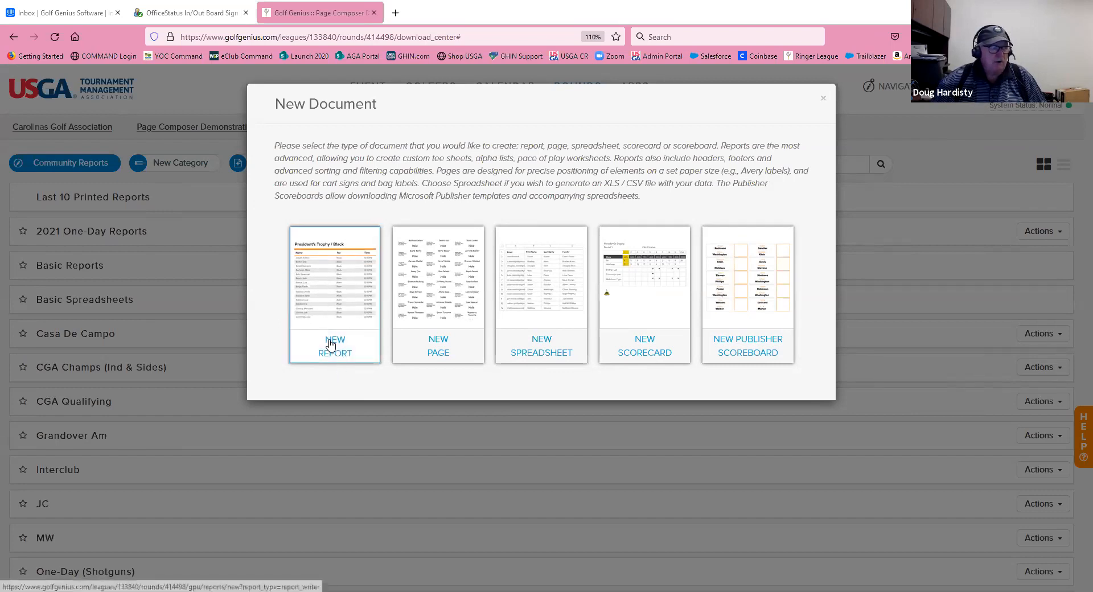
click(340, 345)
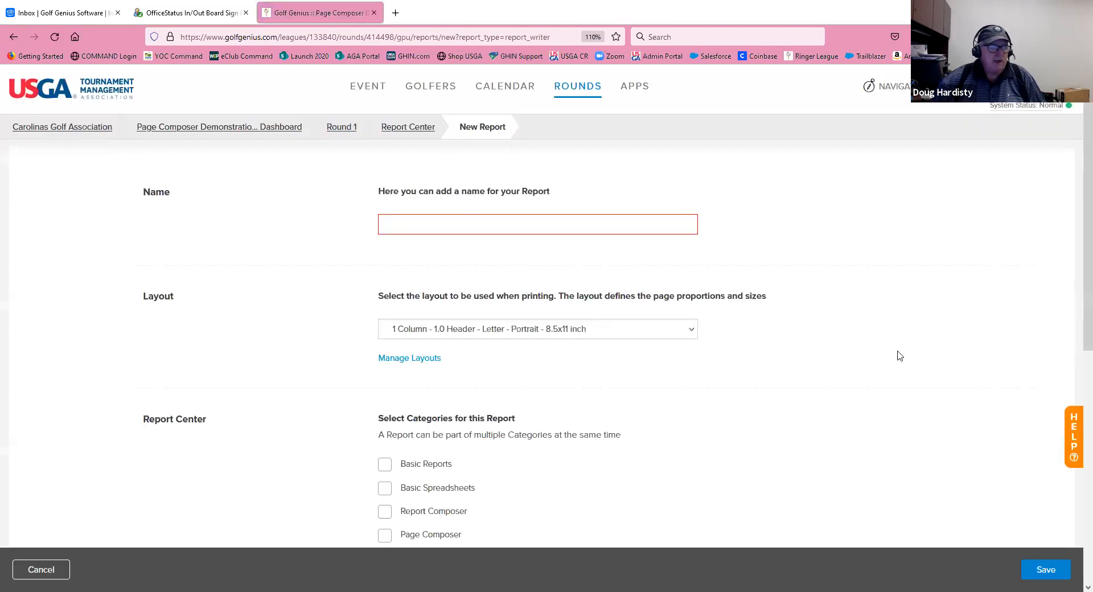
scroll(899, 356, down, 1)
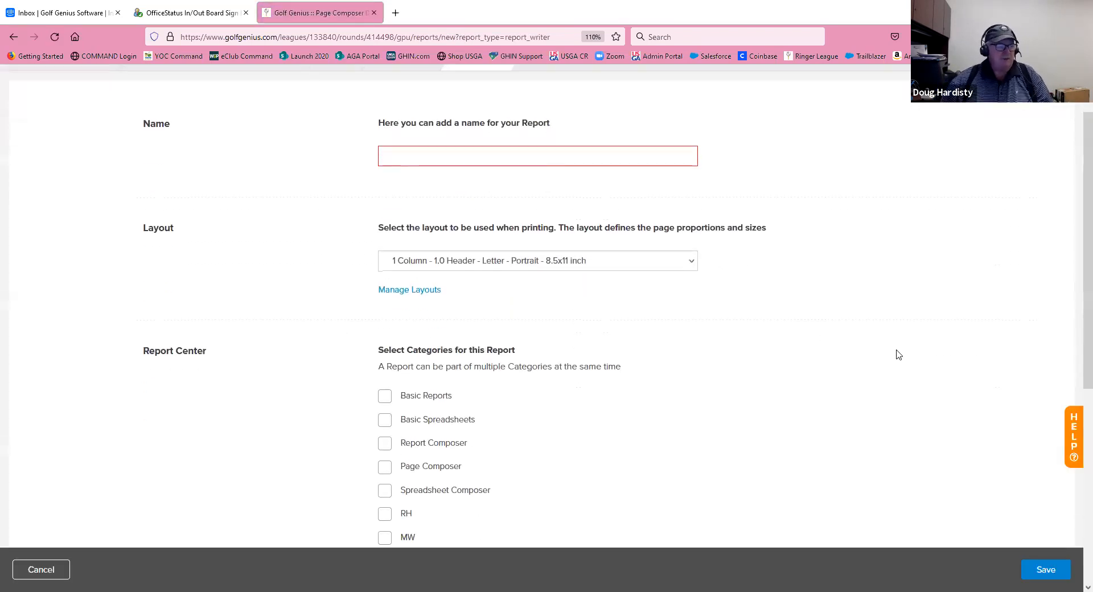
click(417, 157)
text(Demo Scoreboard for 10/14)
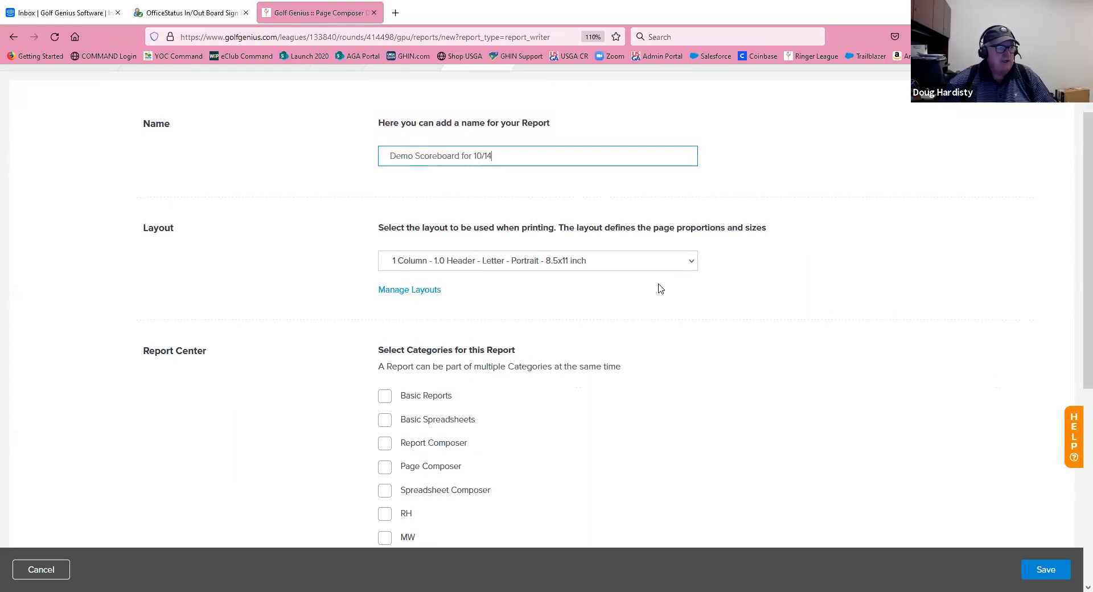
- Set the report's print layout to US Letter - Landscape - 11x8.5 inch
click(690, 263)
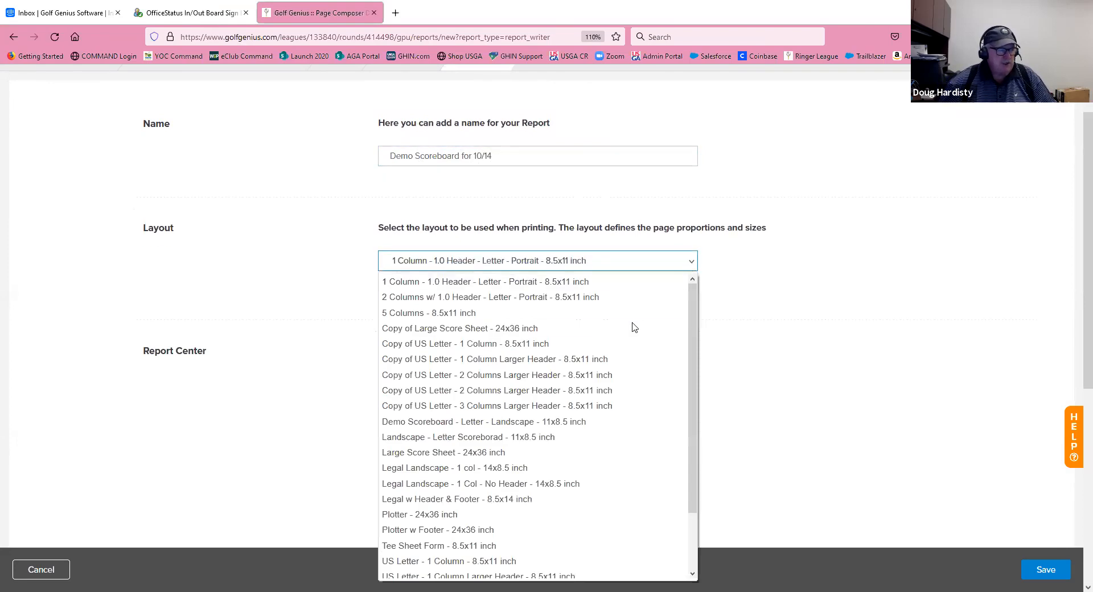
scroll(555, 348, down, 2)
scroll(556, 347, up, 3)
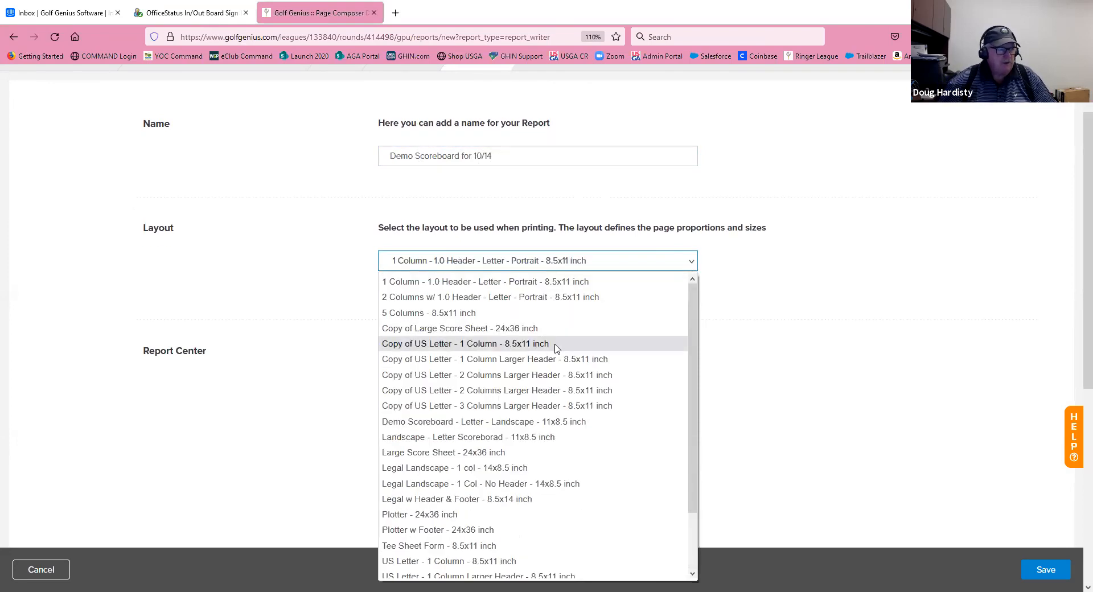
click(760, 283)
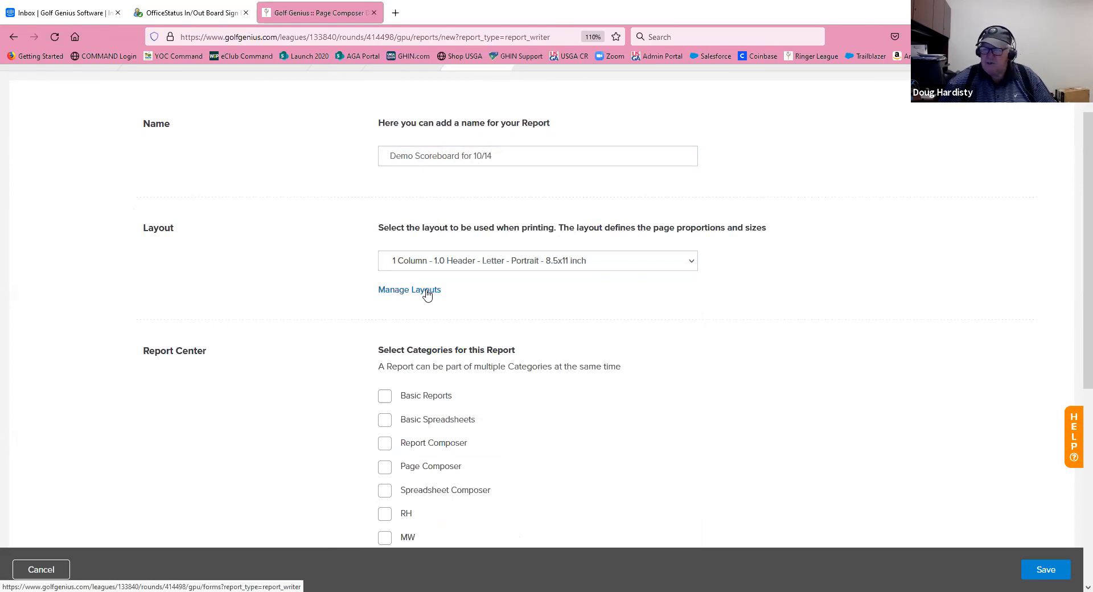
click(690, 263)
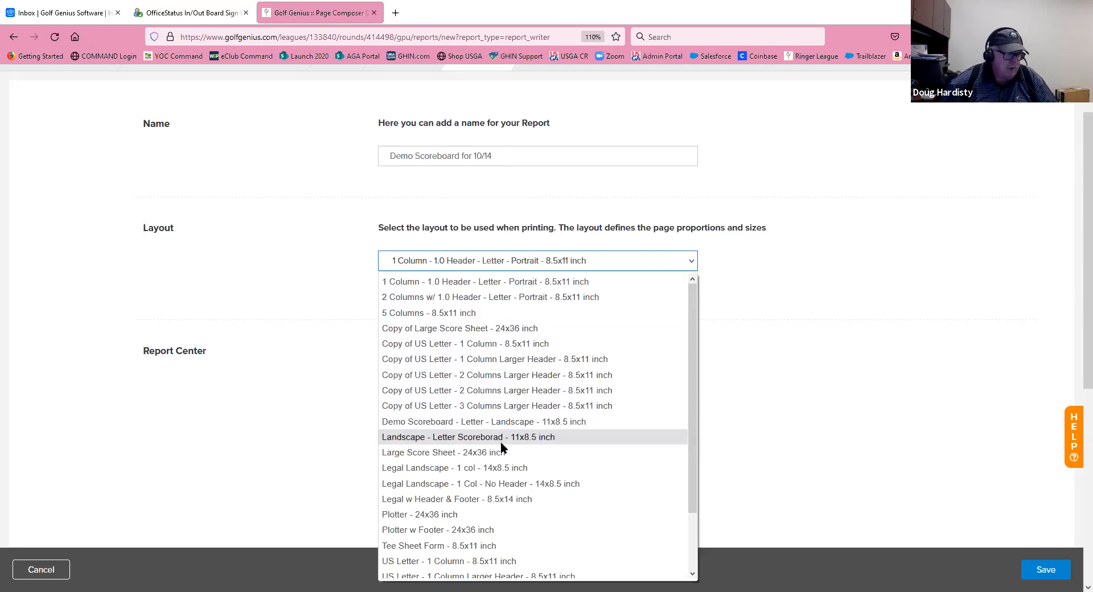
scroll(501, 448, down, 2)
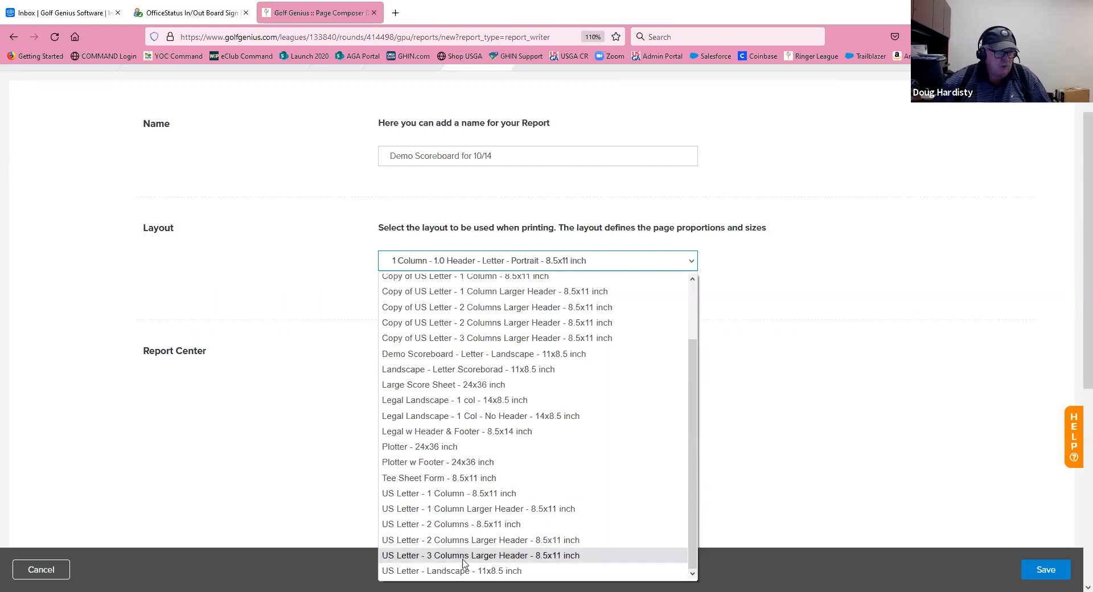
click(470, 577)
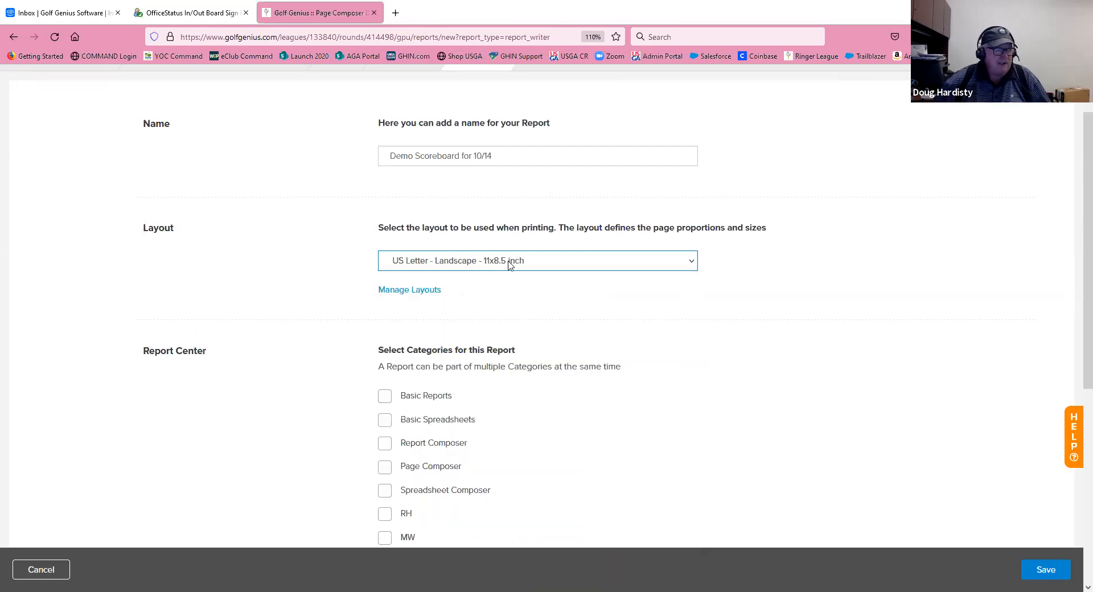
- Assign the new report to the This Event category and save it
scroll(556, 385, down, 3)
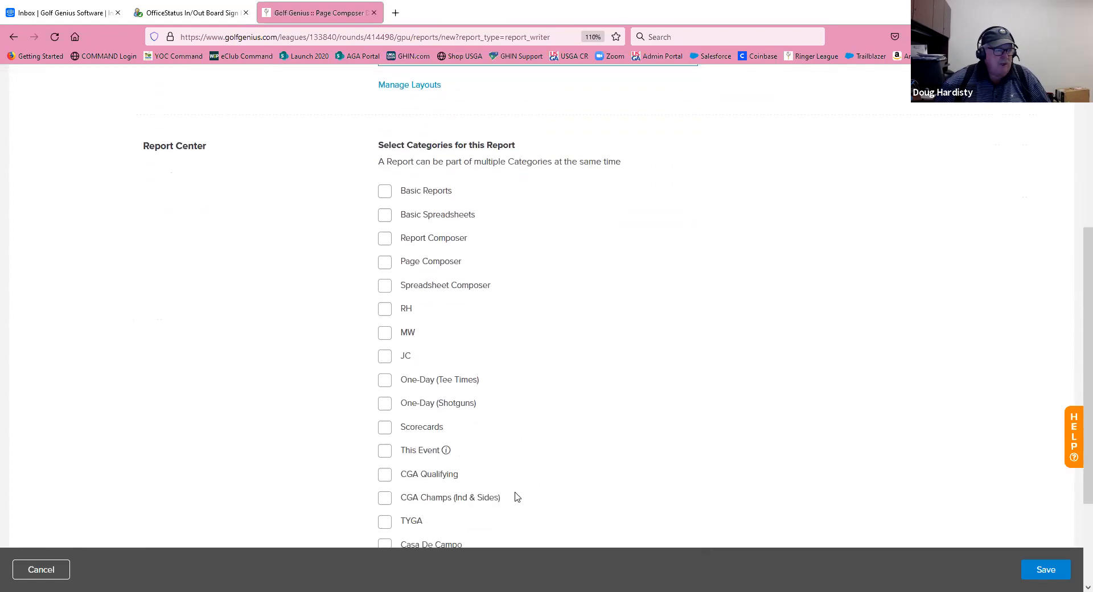
scroll(514, 496, down, 2)
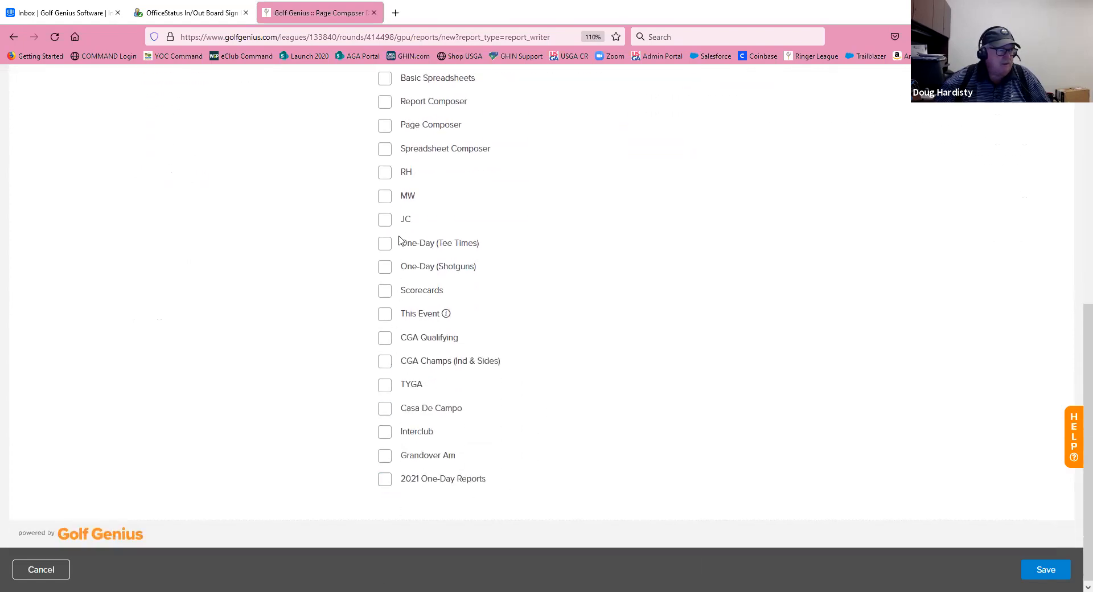
click(385, 316)
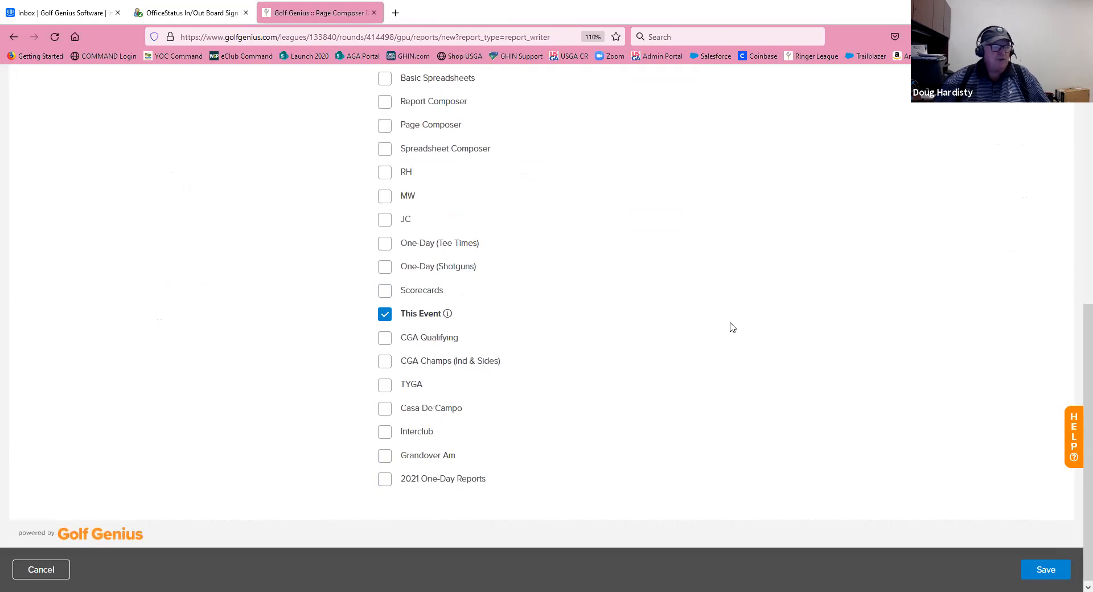
click(1047, 570)
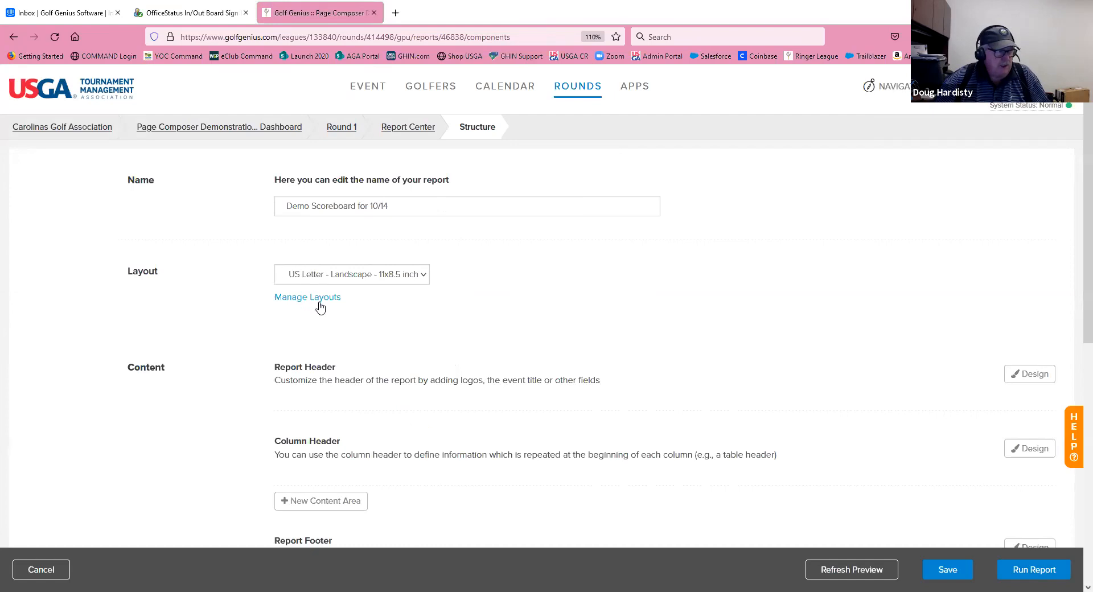
- Add a content area between the Column Header and Report Footer and set it to print for each Division
scroll(640, 300, down, 3)
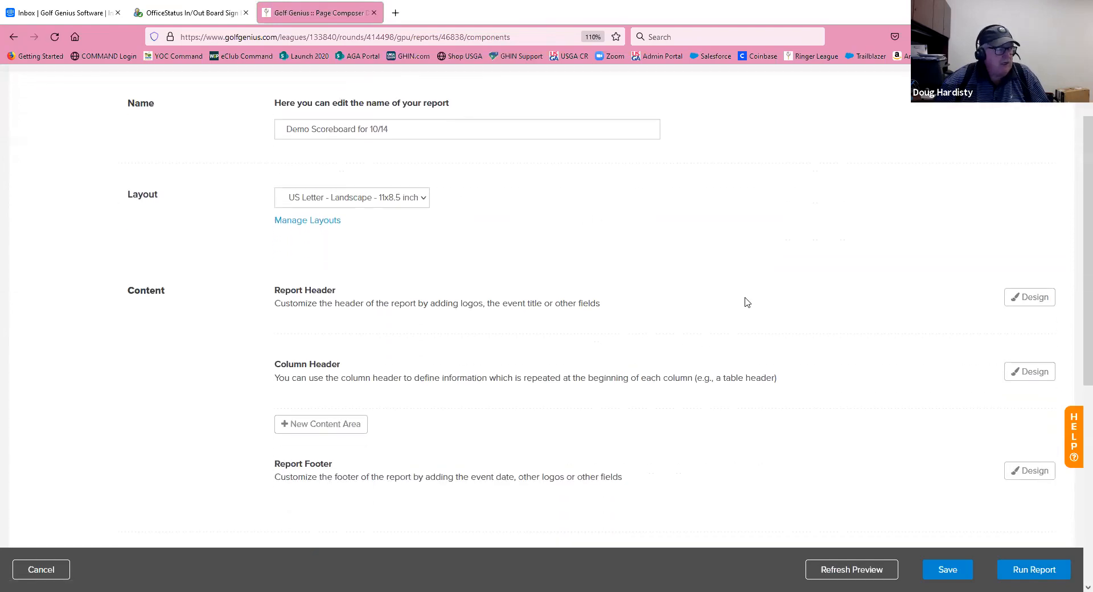
scroll(747, 302, down, 5)
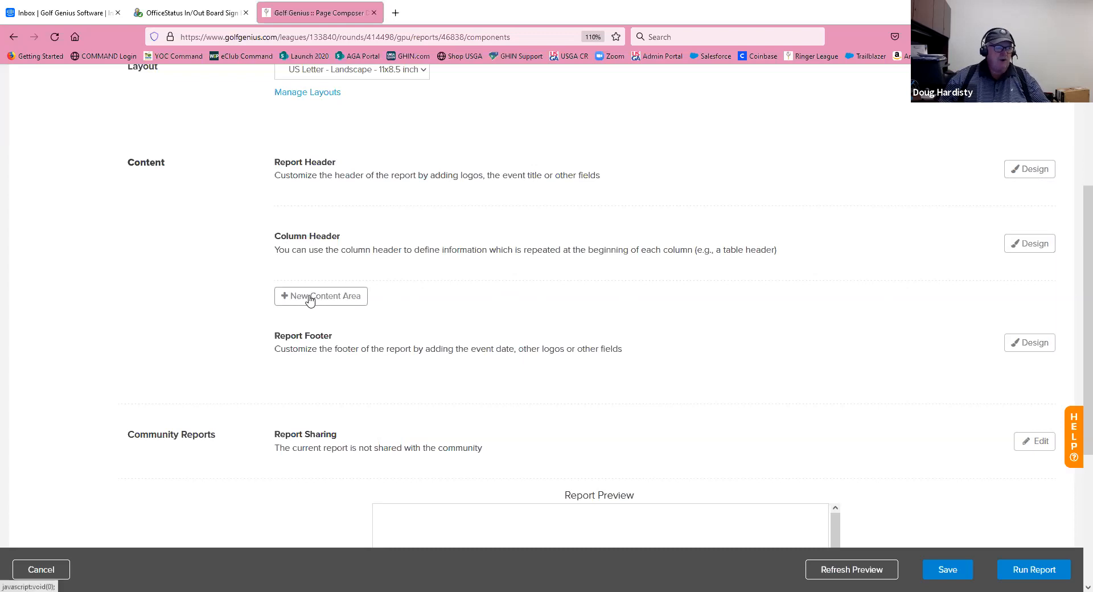
drag(279, 370, 211, 305)
click(407, 302)
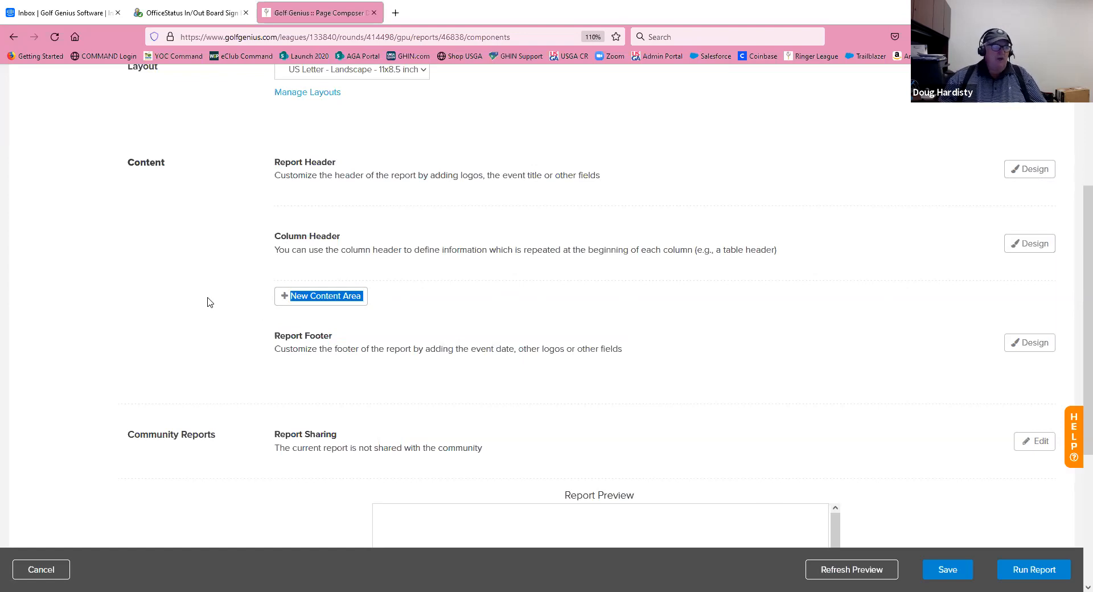
click(227, 308)
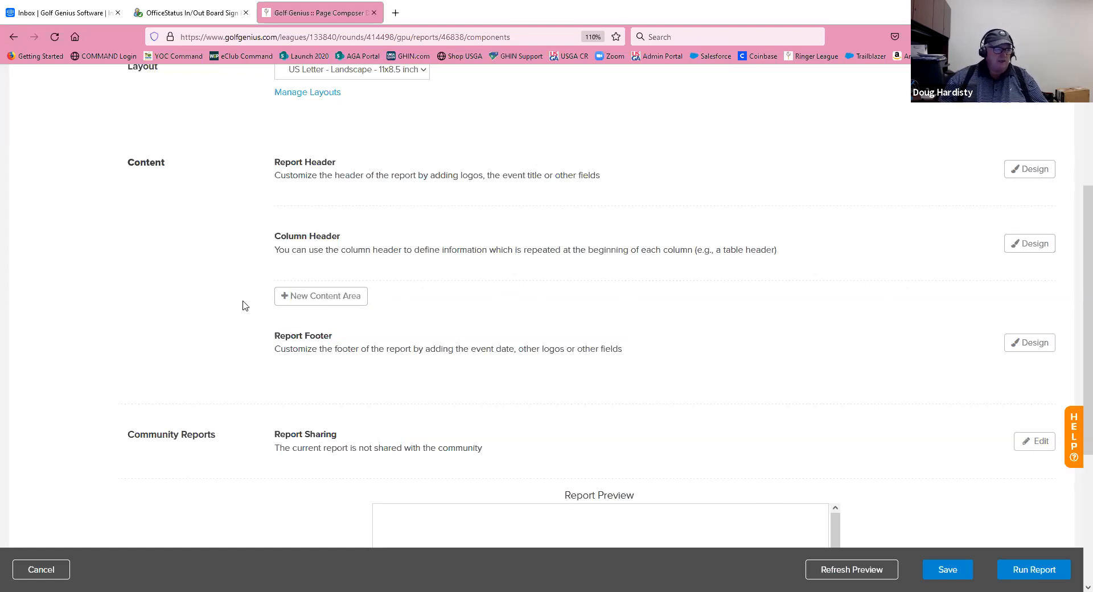
click(285, 297)
click(441, 318)
scroll(562, 330, down, 2)
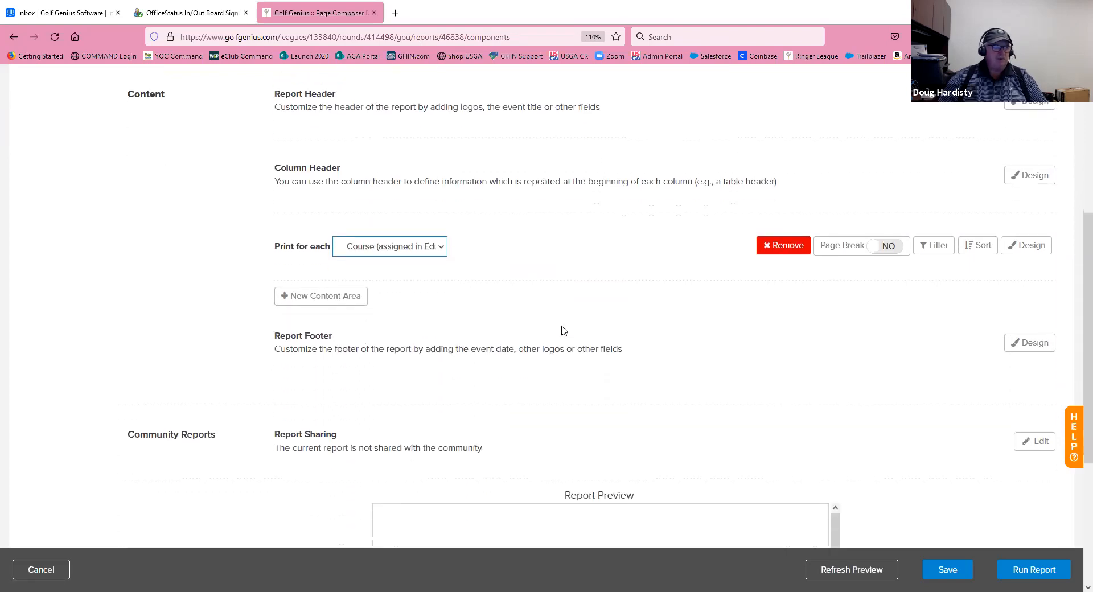
scroll(563, 331, down, 2)
click(440, 177)
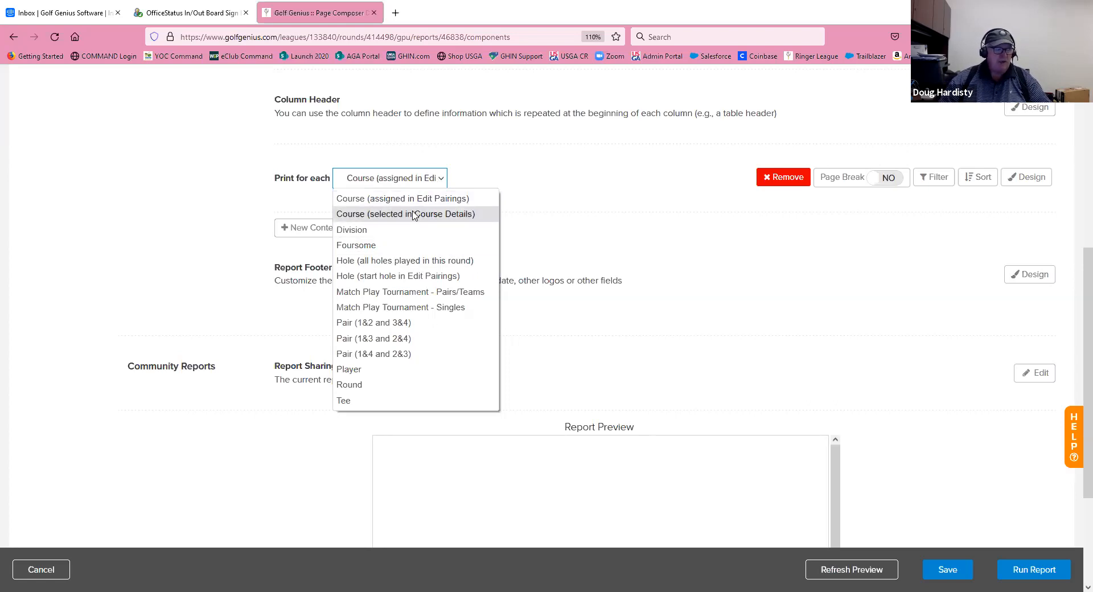
click(348, 233)
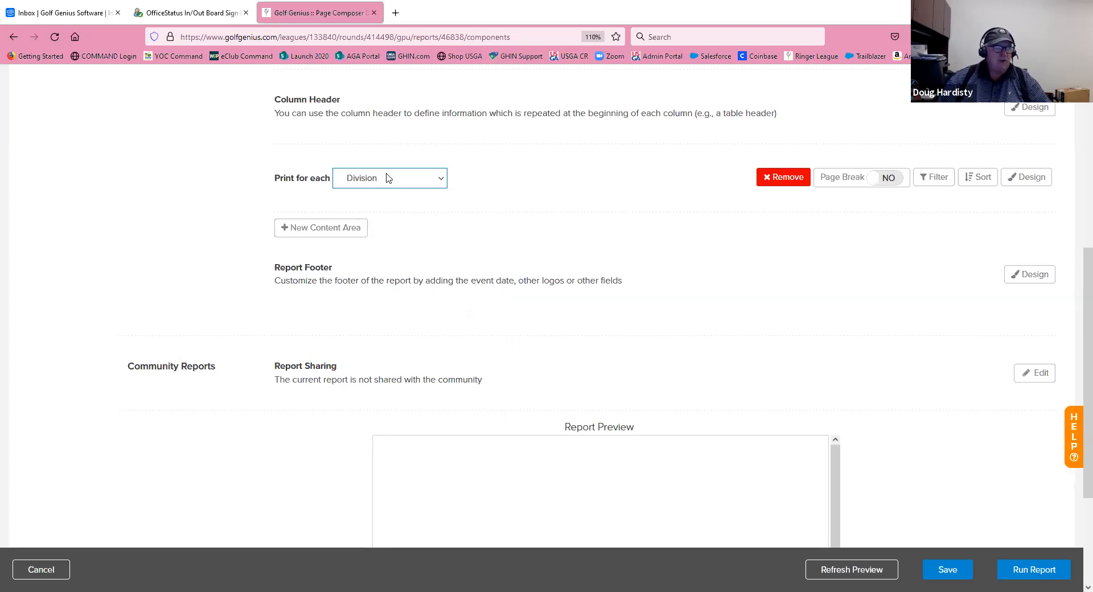
- Add a second content area that prints for each Player within the Division content area
click(284, 230)
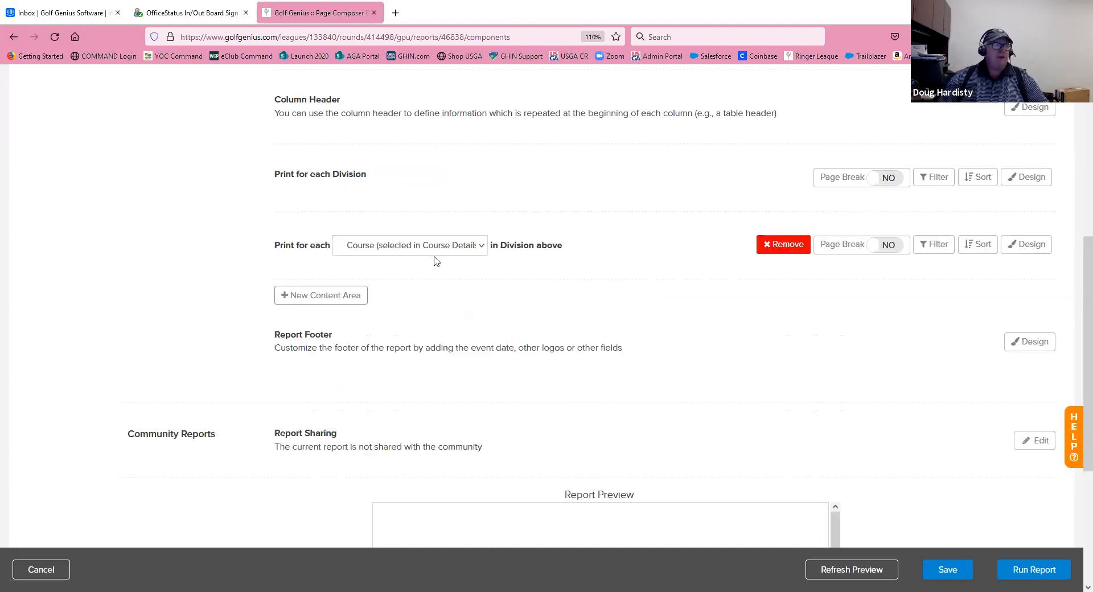
click(478, 248)
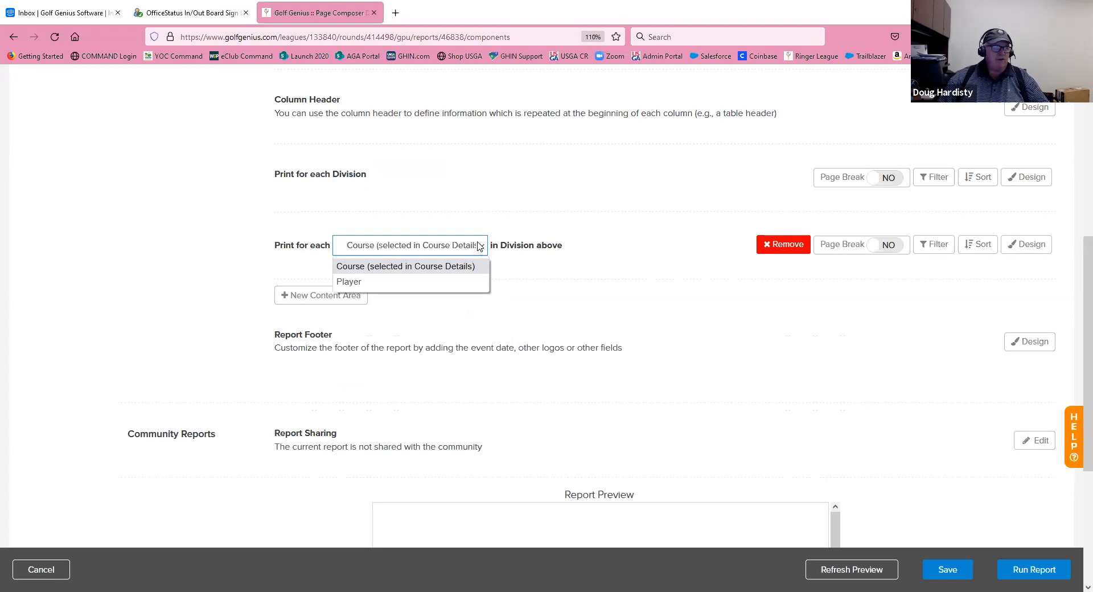
click(349, 281)
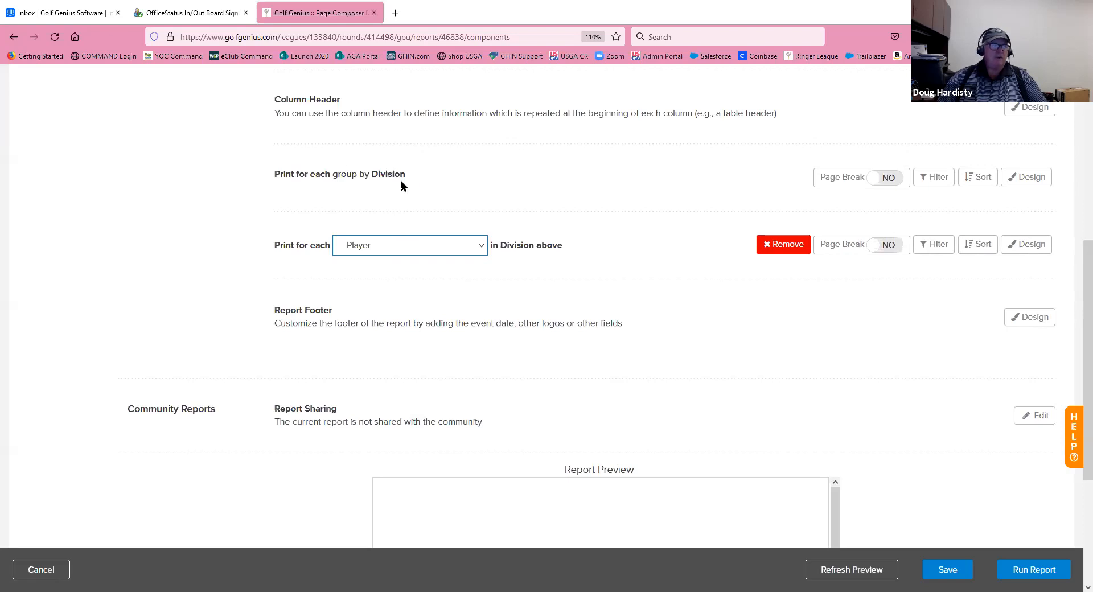
- Open the Division content area's design and stretch its canvas vertically to make it much taller
click(1031, 180)
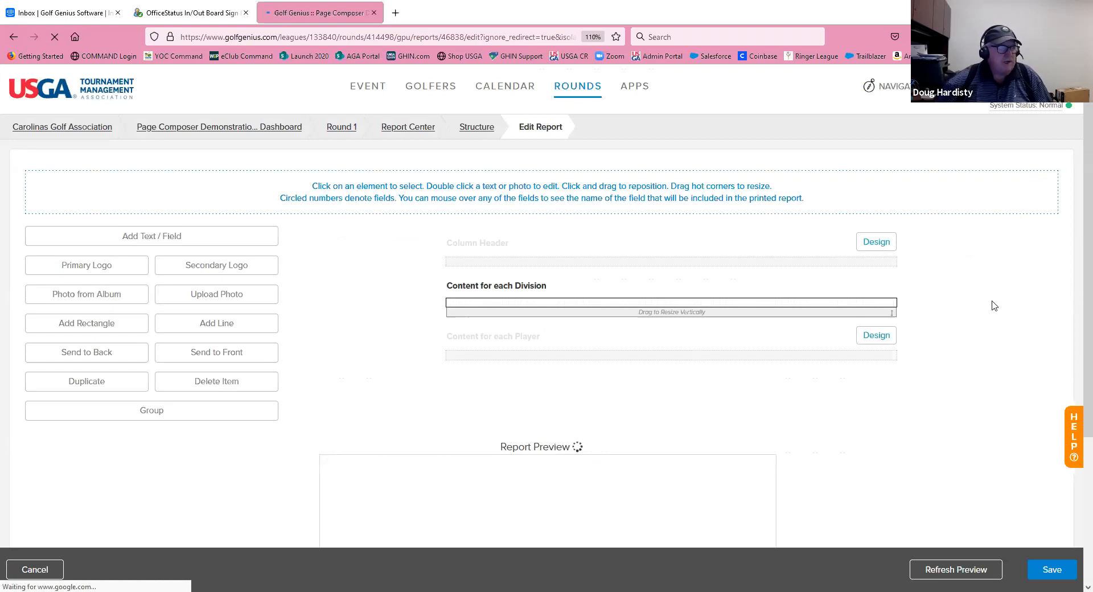
scroll(994, 306, down, 2)
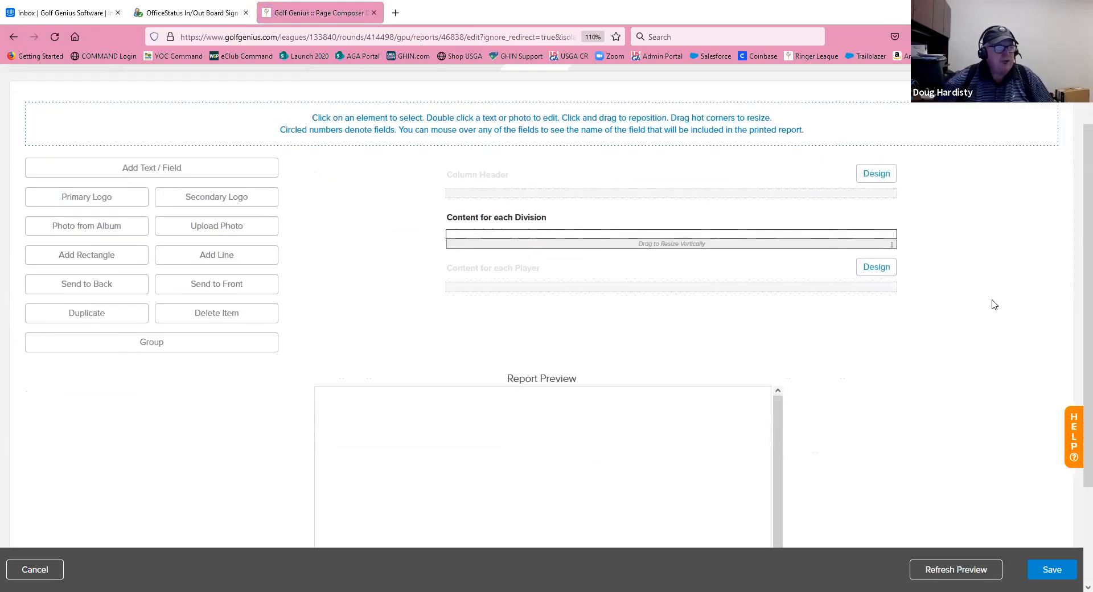
drag(669, 239, 682, 274)
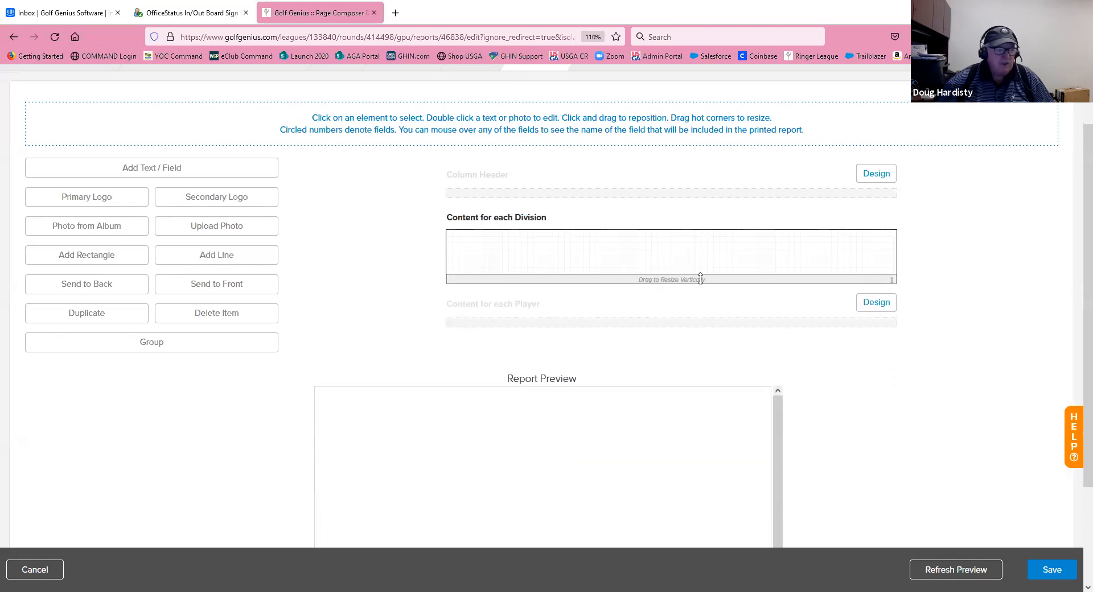
mouse_move(699, 279)
mouse_down()
mouse_move(690, 408)
mouse_move(692, 266)
mouse_move(703, 391)
mouse_move(711, 279)
mouse_up()
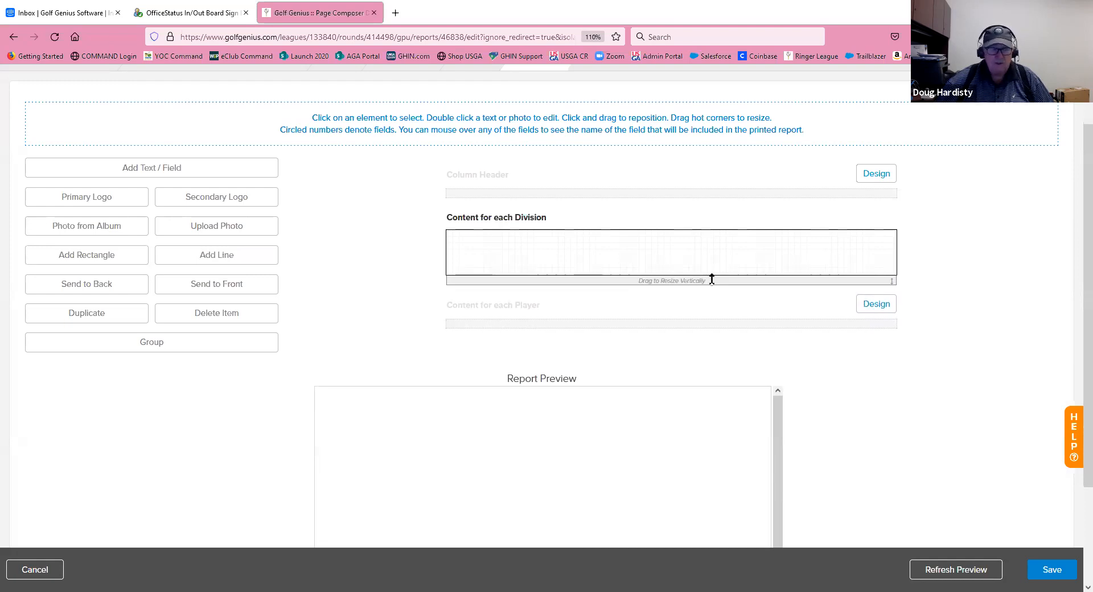
drag(712, 280, 726, 545)
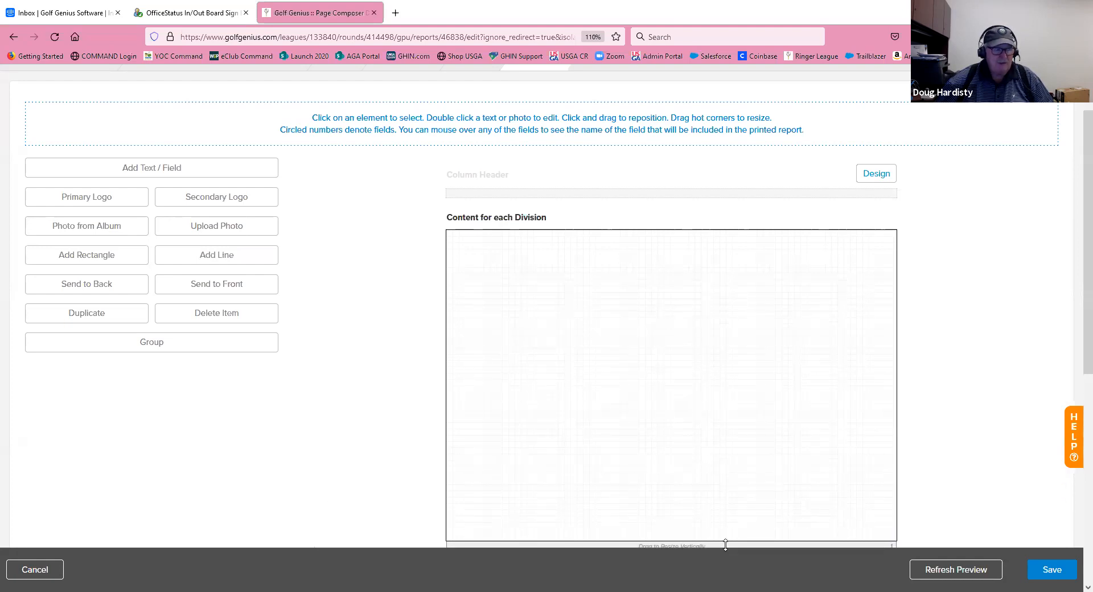
scroll(744, 400, down, 2)
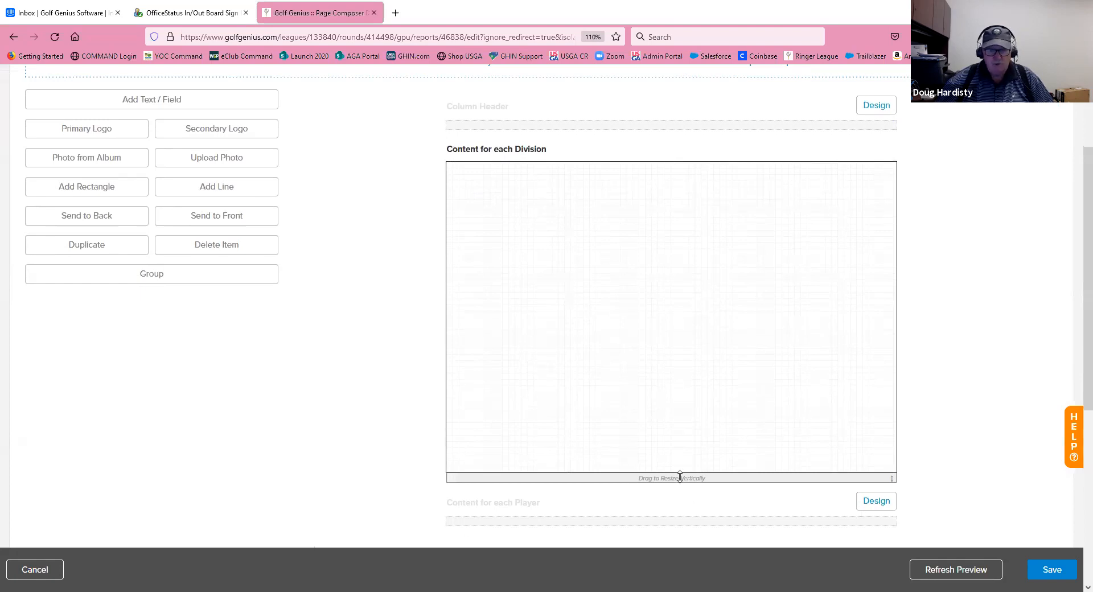
- Shrink the Division canvas to a shallow banner strip and create a text element containing the division Name term
drag(681, 477, 721, 219)
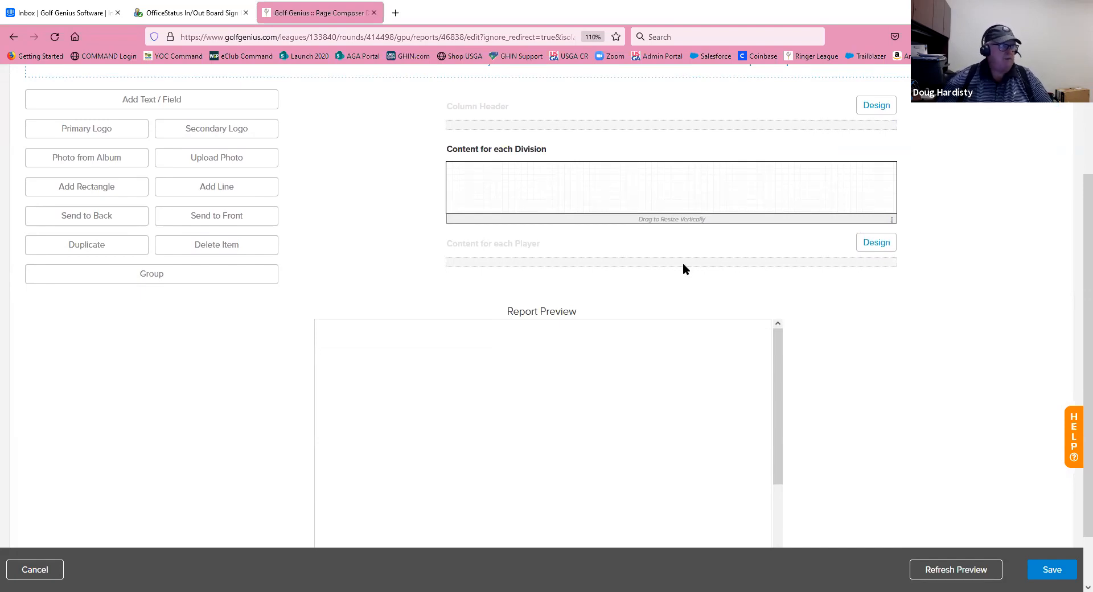
scroll(684, 291, up, 1)
scroll(685, 290, up, 2)
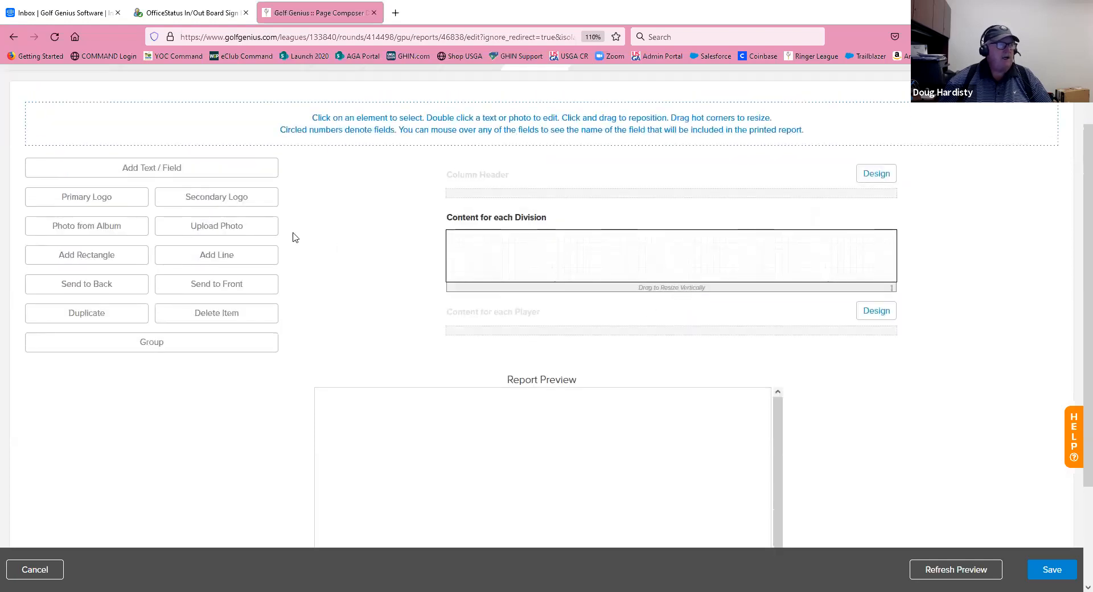
click(145, 171)
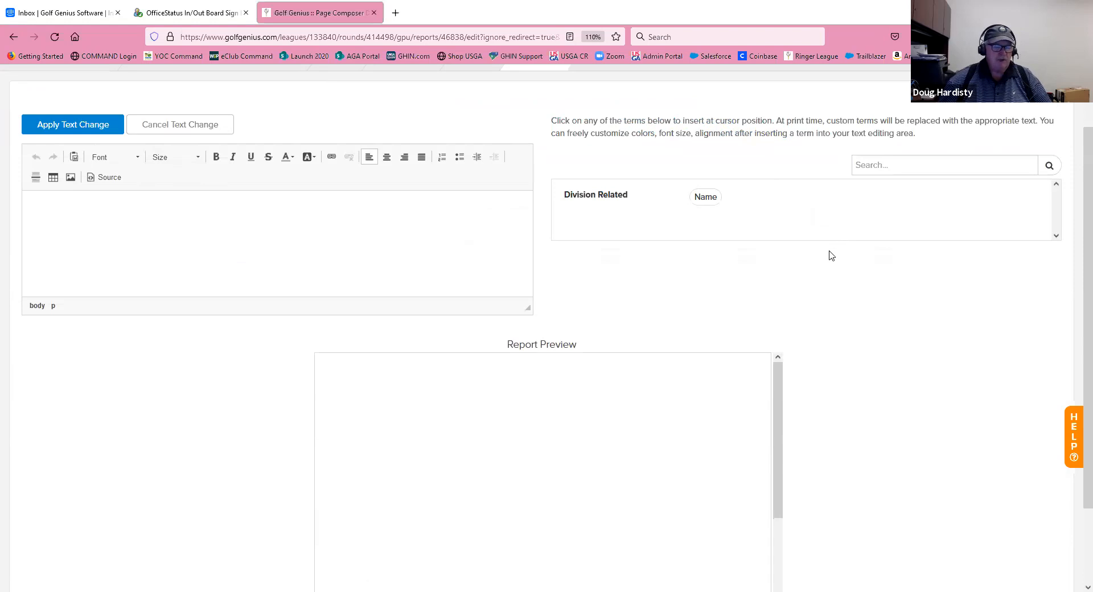
click(706, 198)
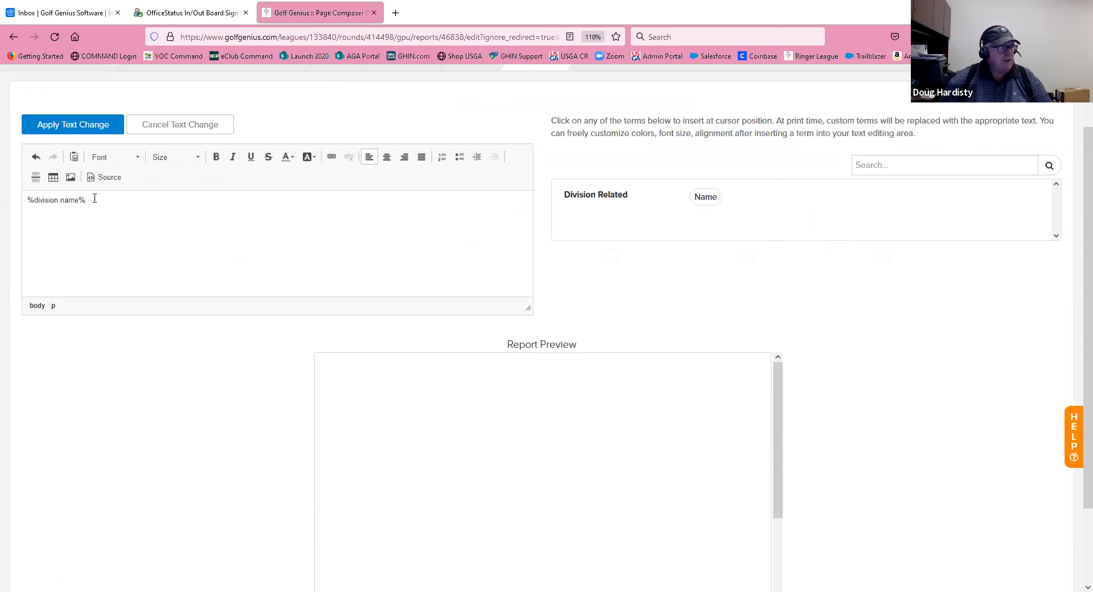
- Center the division name term and set its font size to 48
drag(86, 200, 19, 198)
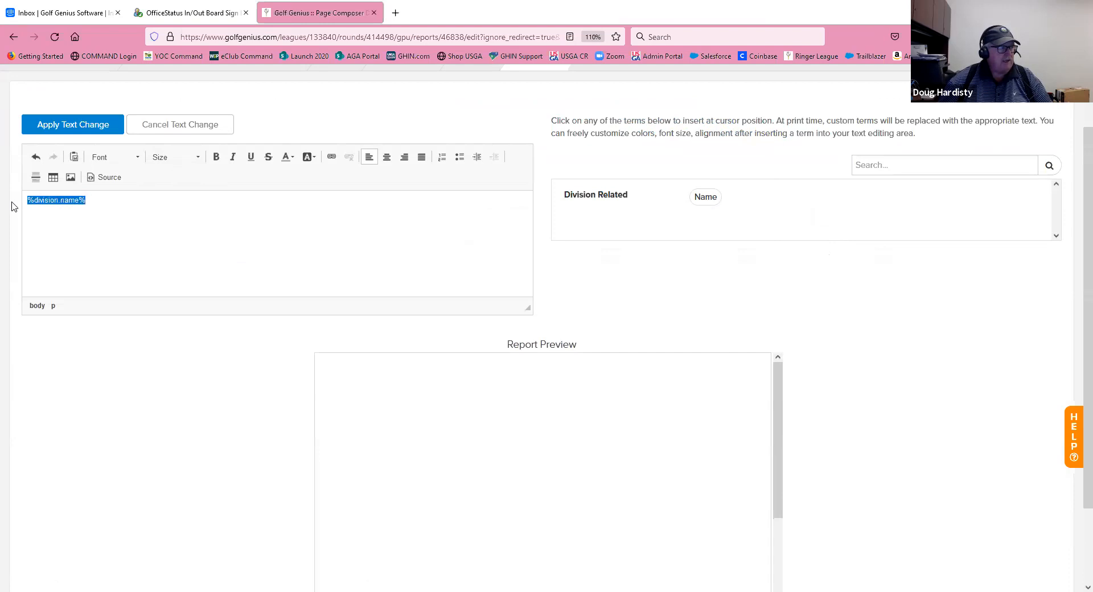
click(386, 159)
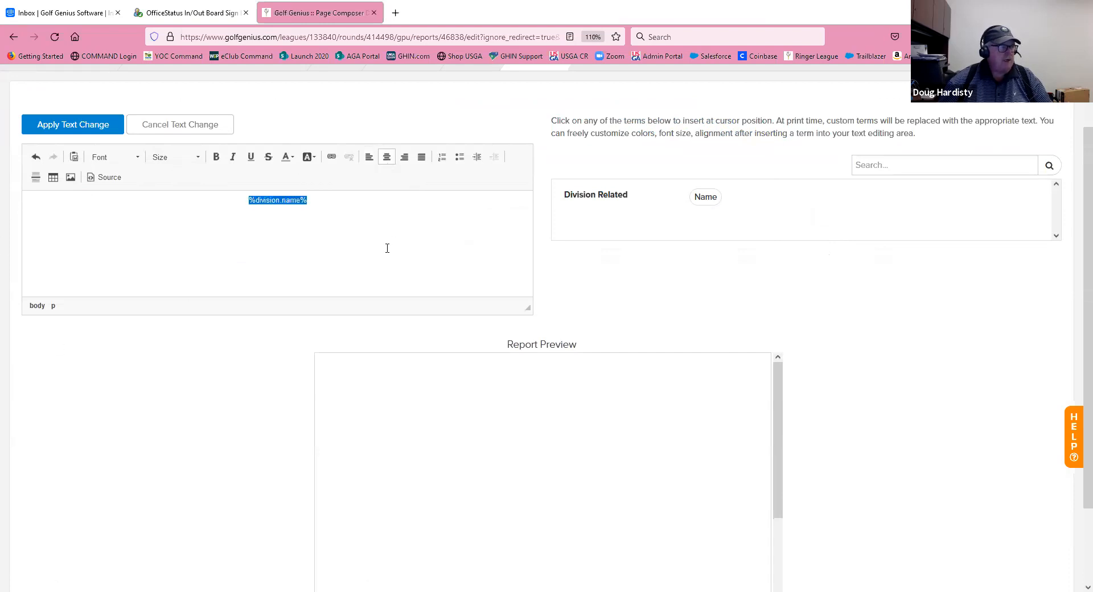
click(196, 158)
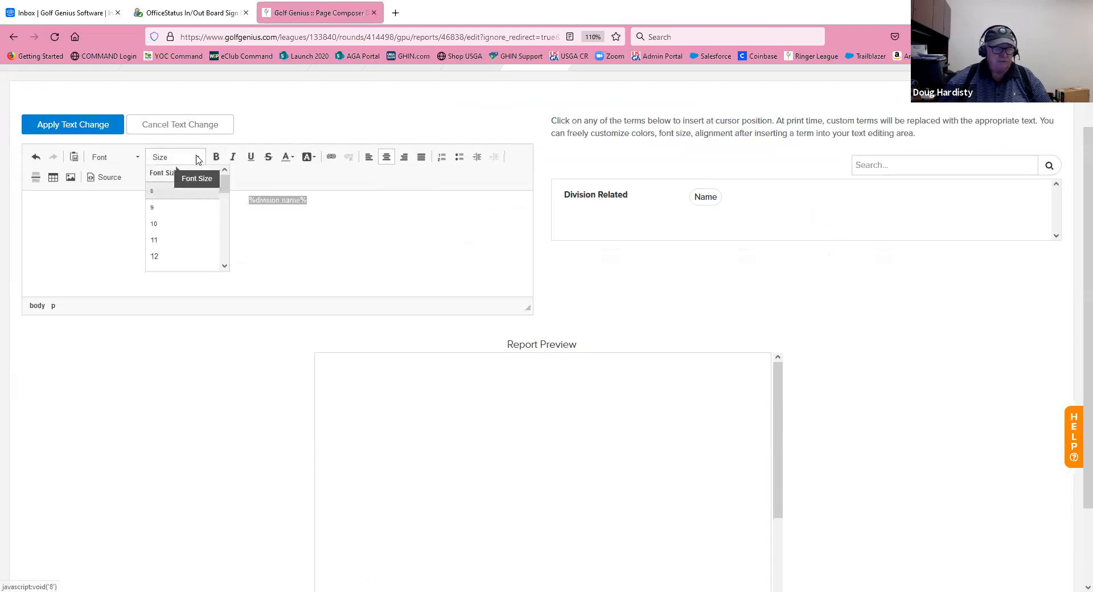
scroll(187, 237, down, 1)
scroll(183, 235, down, 4)
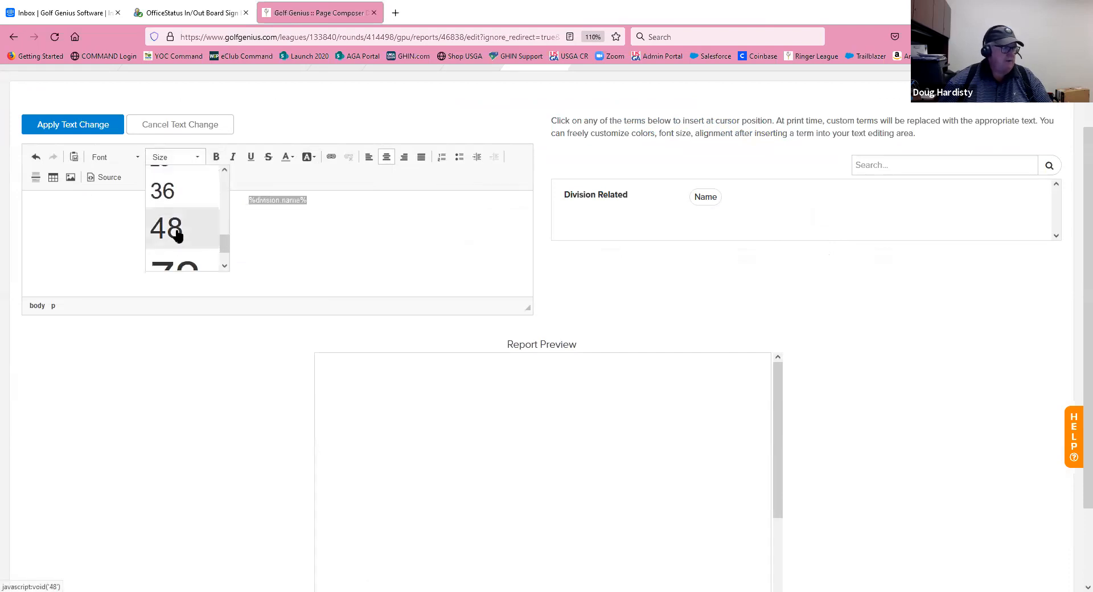
click(176, 232)
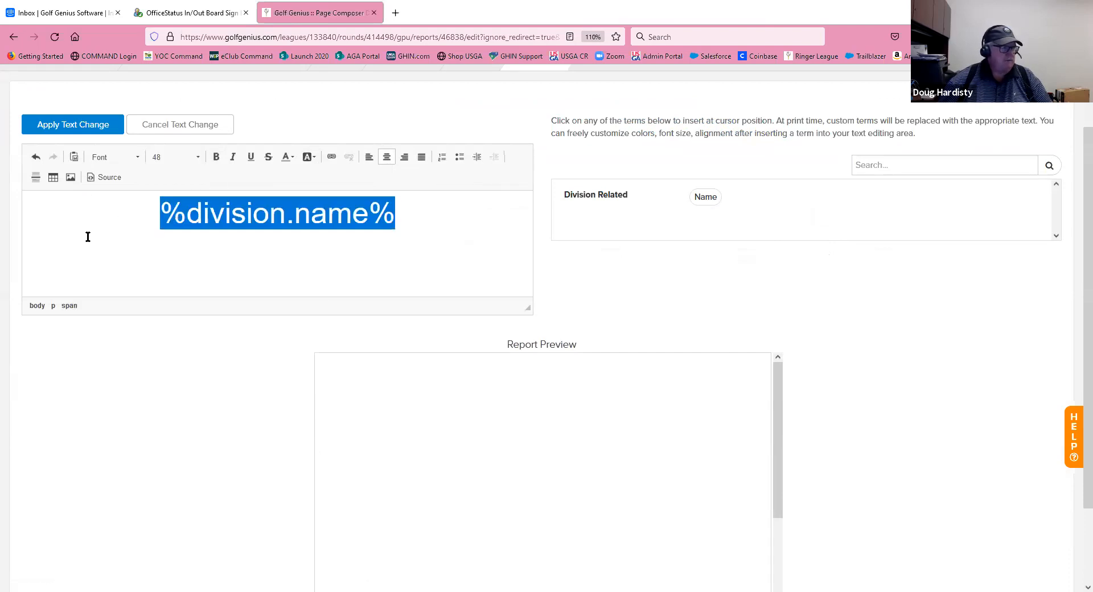
- Make the division name term bold and color it dark blue from the extended color palette
click(216, 156)
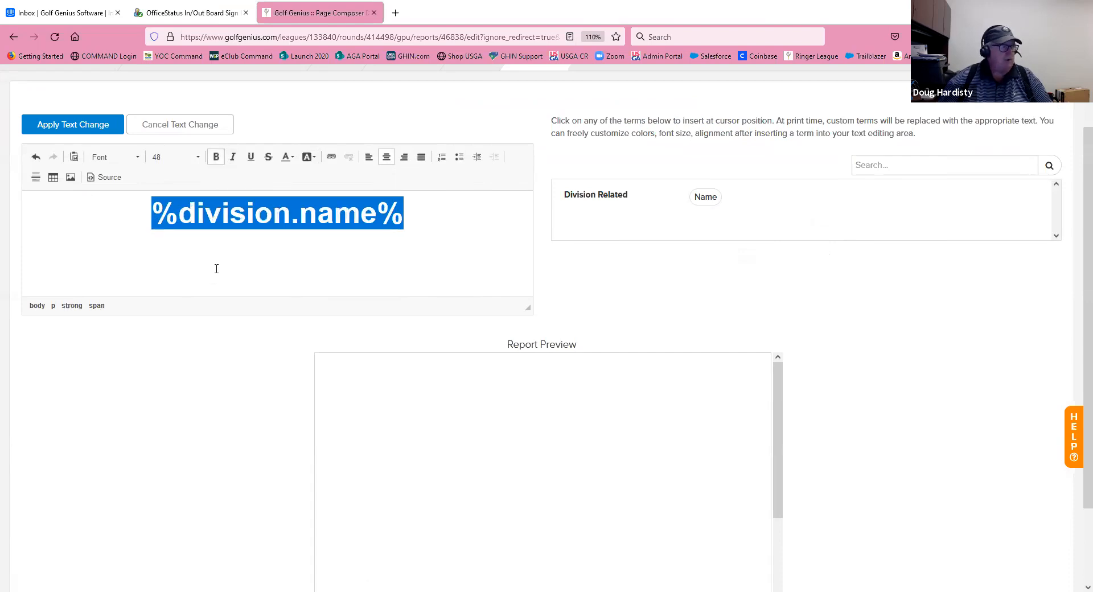
click(287, 156)
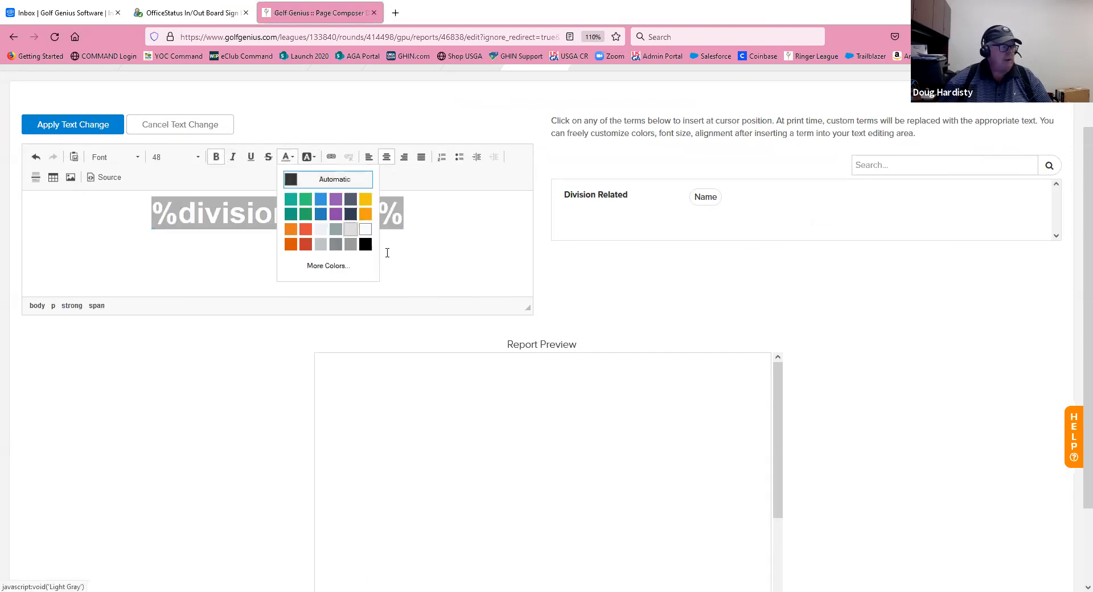
click(327, 266)
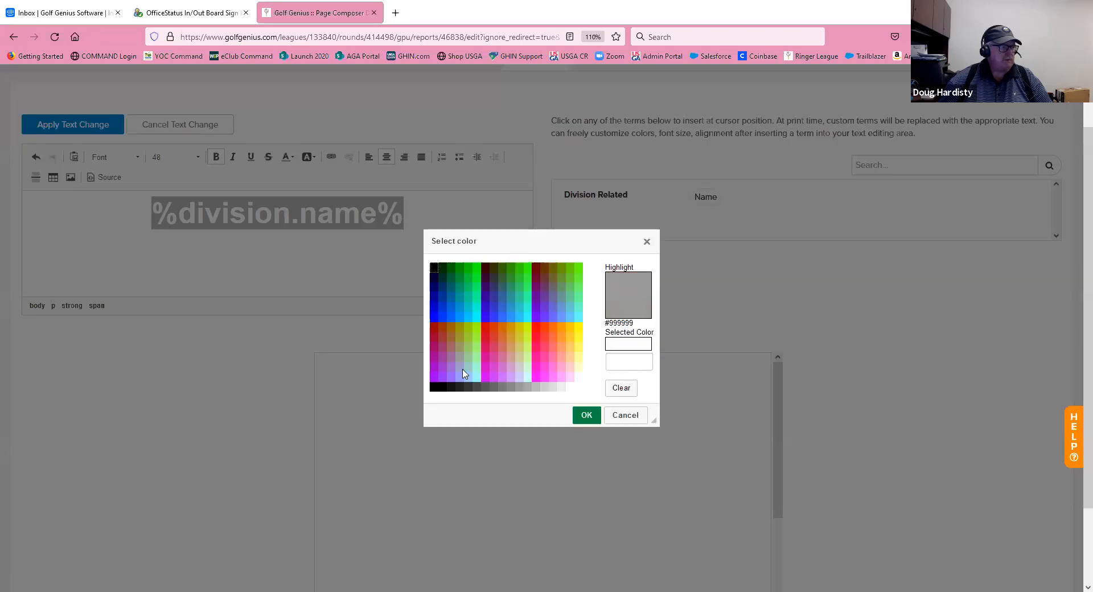
click(442, 299)
click(585, 415)
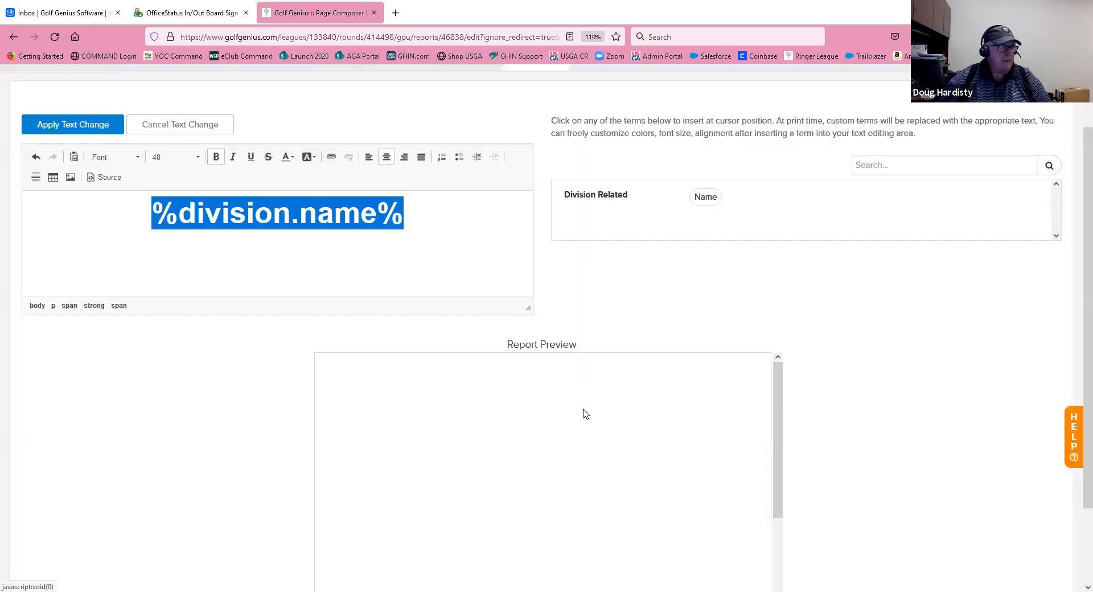
click(492, 253)
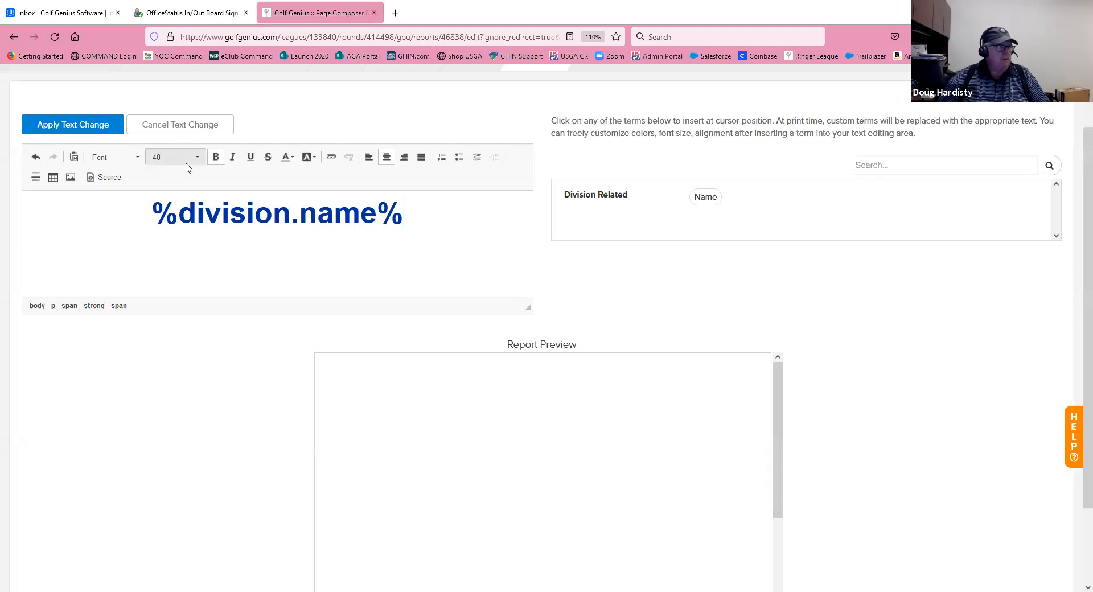
- Apply the text change, widen the division name element to the full canvas width, and center it vertically in the banner
click(70, 125)
mouse_move(619, 249)
mouse_down()
mouse_move(626, 257)
mouse_move(631, 244)
mouse_move(621, 248)
mouse_up()
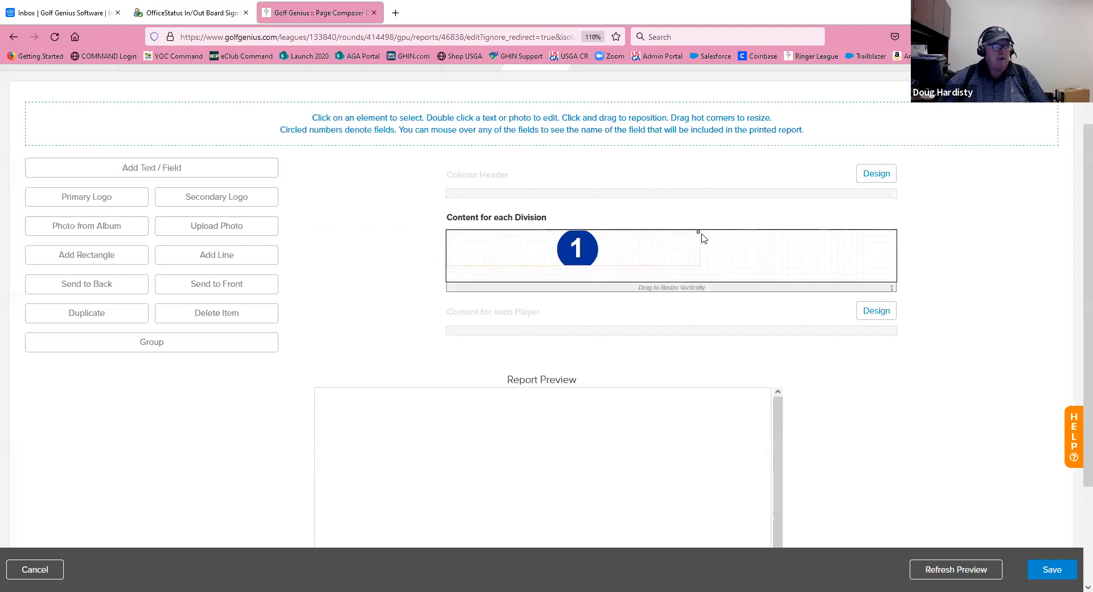
drag(697, 231, 897, 232)
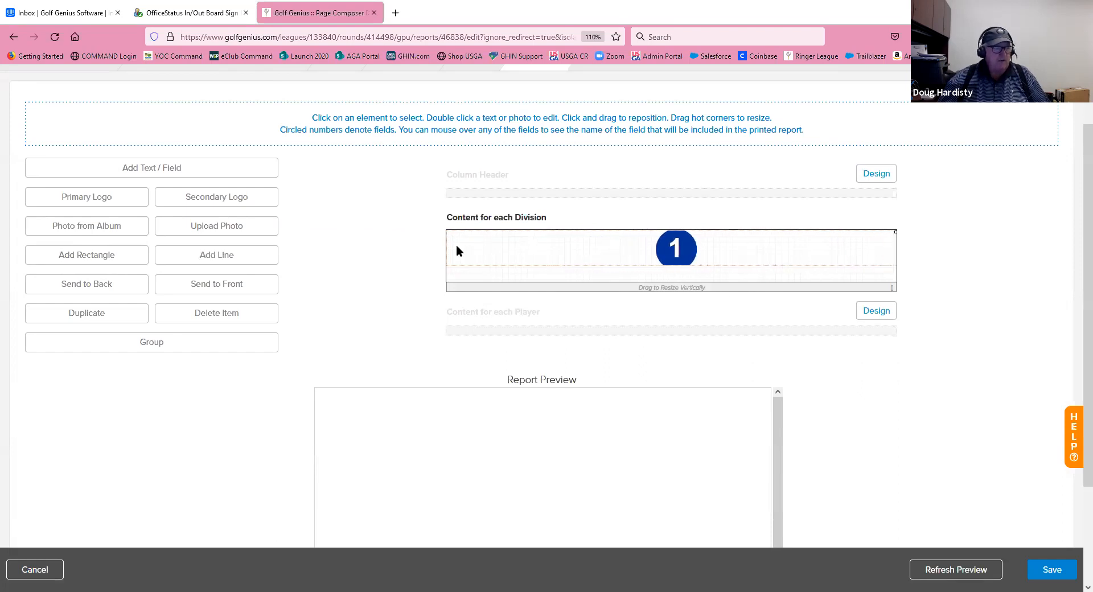
mouse_move(674, 234)
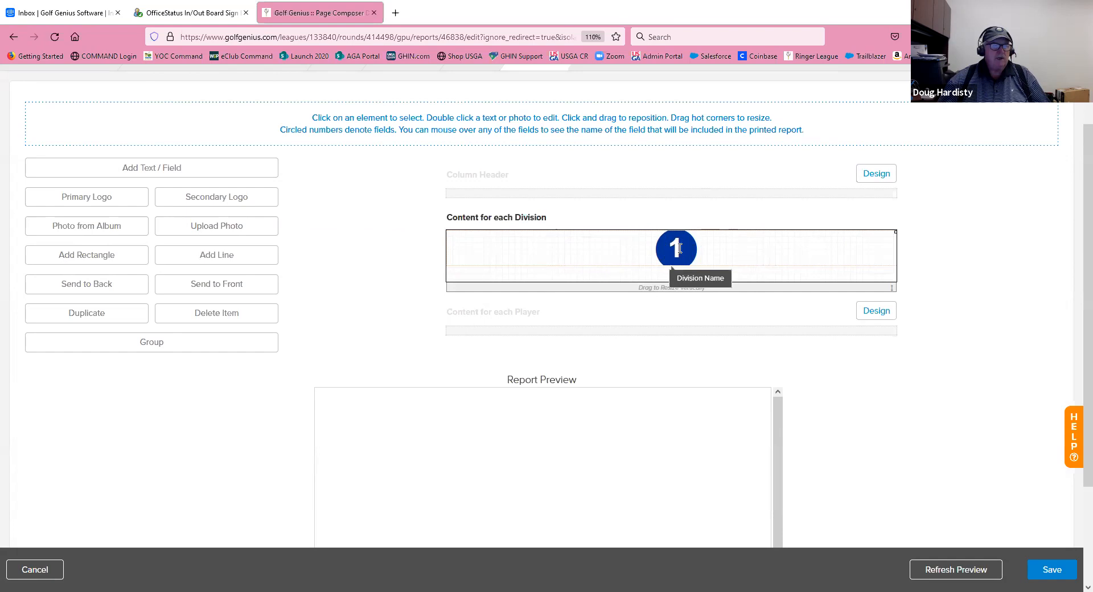
mouse_move(736, 251)
mouse_down()
mouse_move(737, 270)
mouse_move(735, 254)
mouse_up()
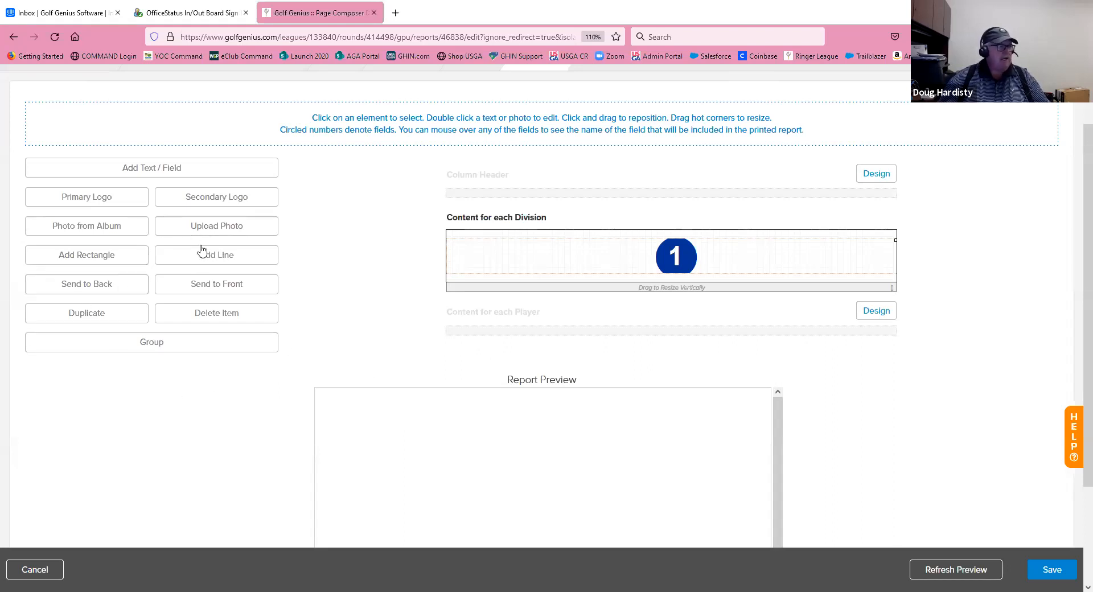
- Insert the Carolinas Golf Association logo from the Logos album near the canvas's left edge and place a duplicate near its right edge
click(96, 226)
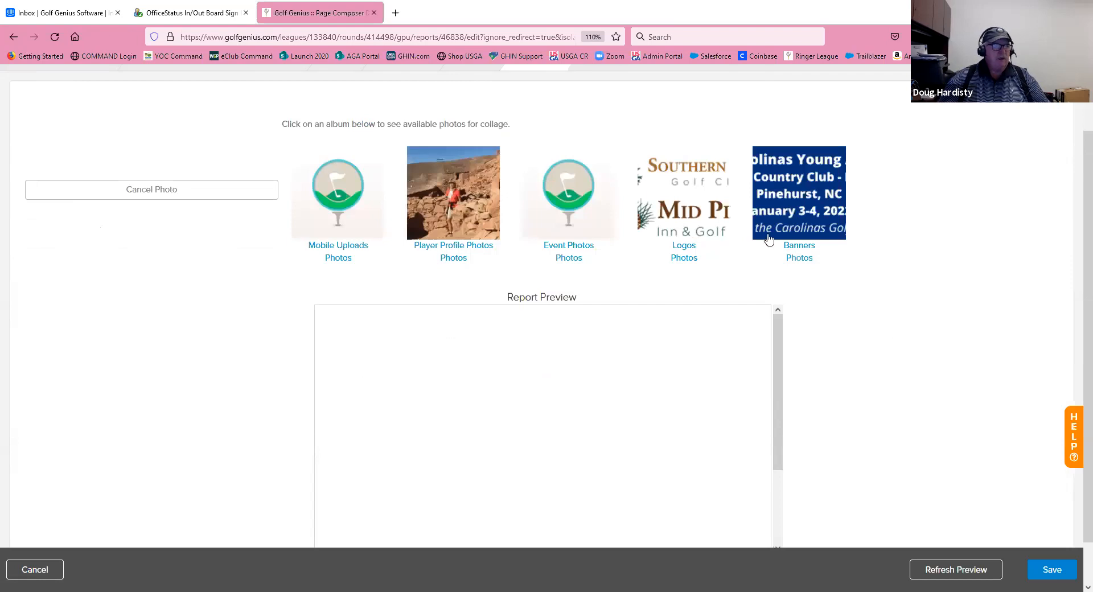
click(686, 248)
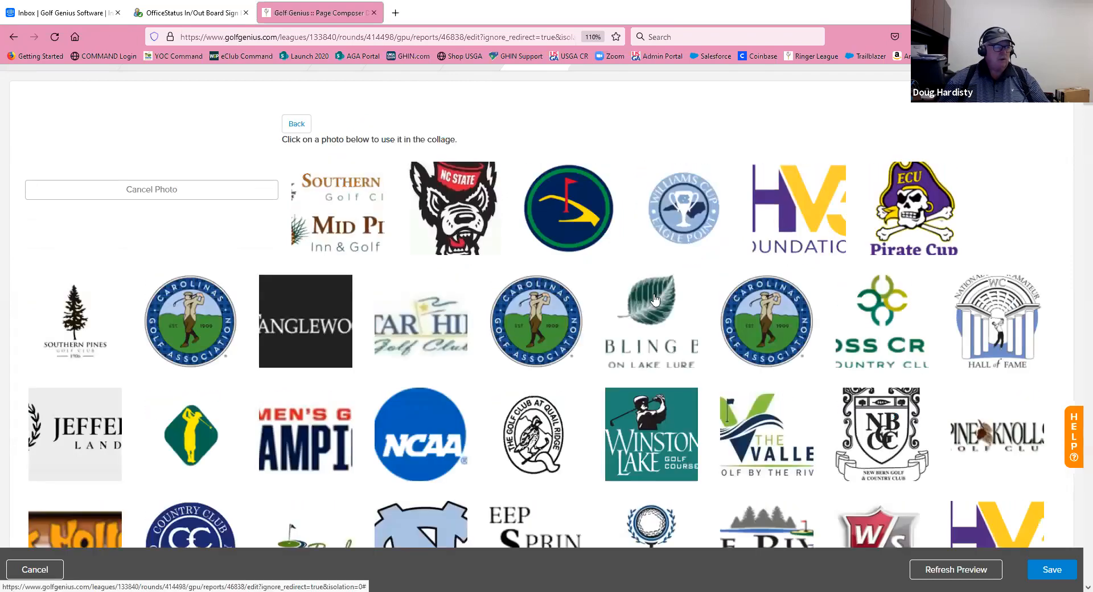
click(198, 335)
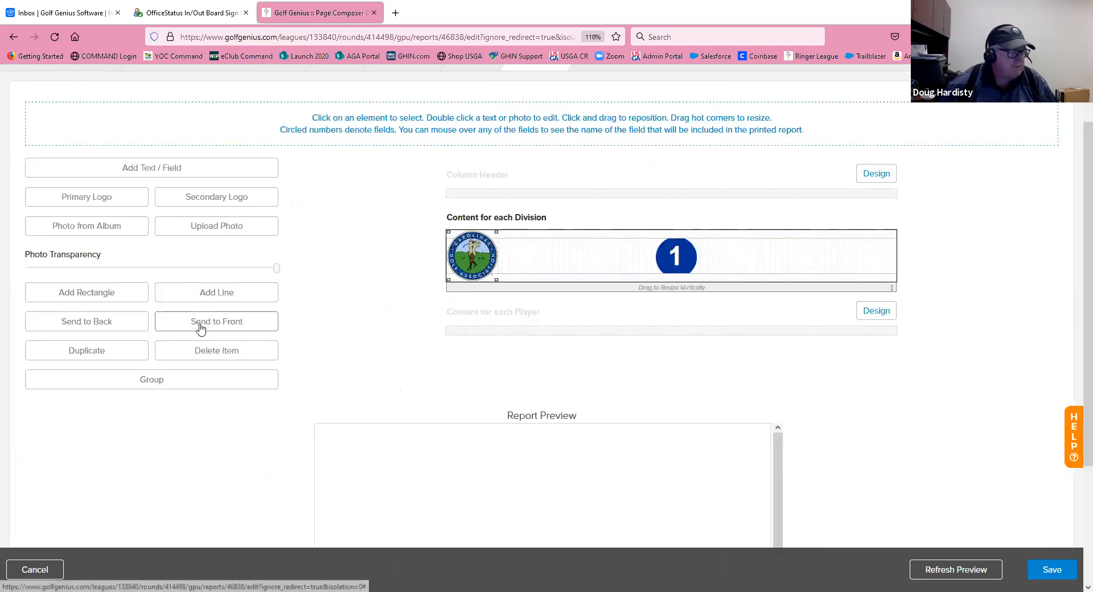
drag(478, 262, 490, 261)
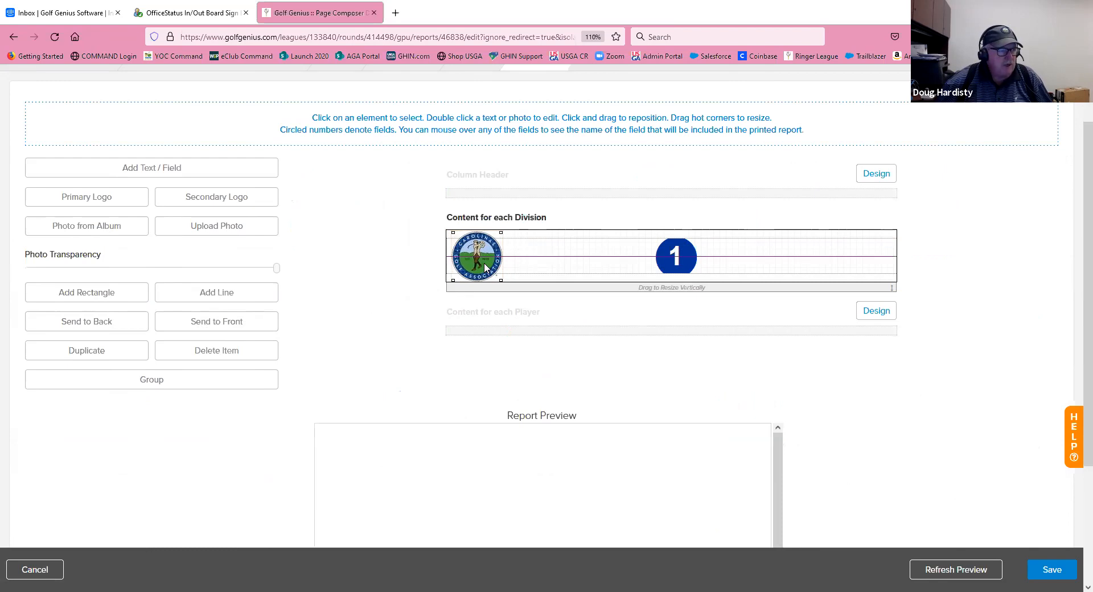
drag(486, 265, 488, 265)
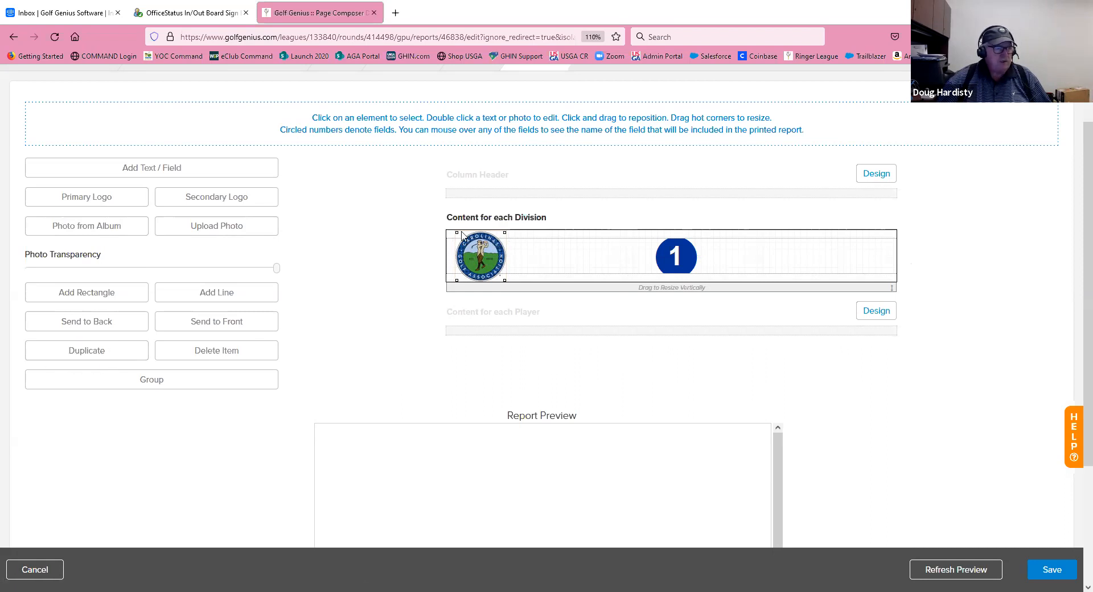
click(89, 350)
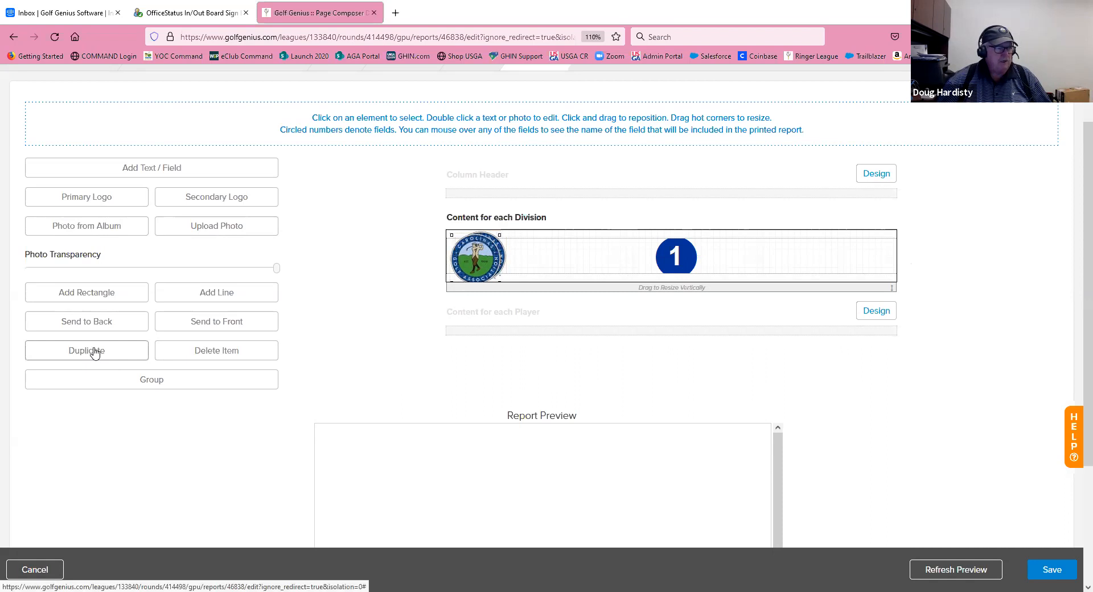
drag(486, 258, 866, 264)
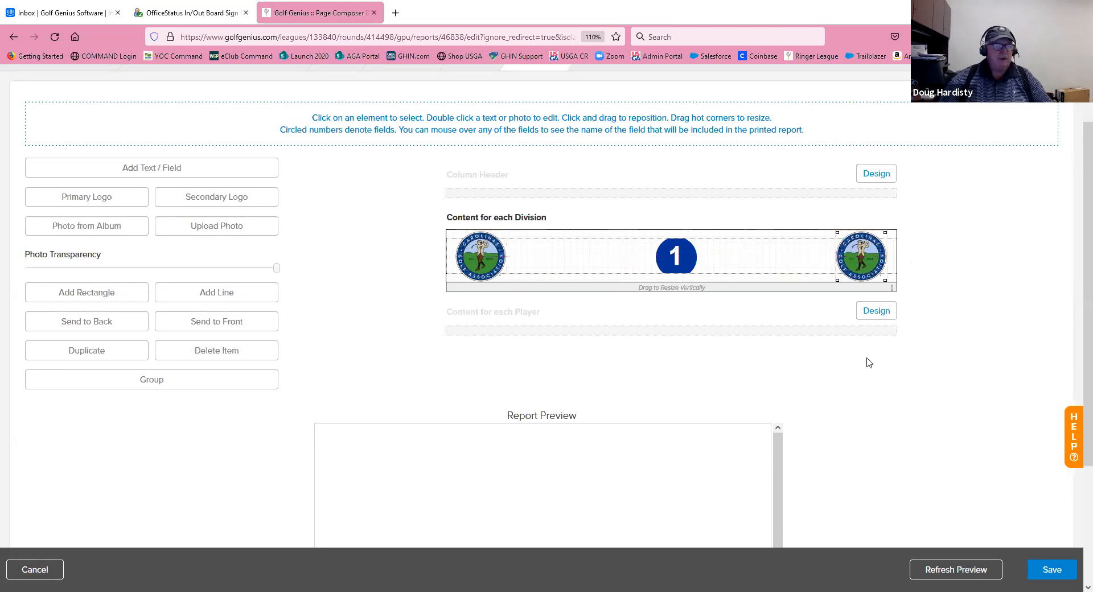
- Refresh the report preview to check the Division banner, and save the design
scroll(883, 384, down, 2)
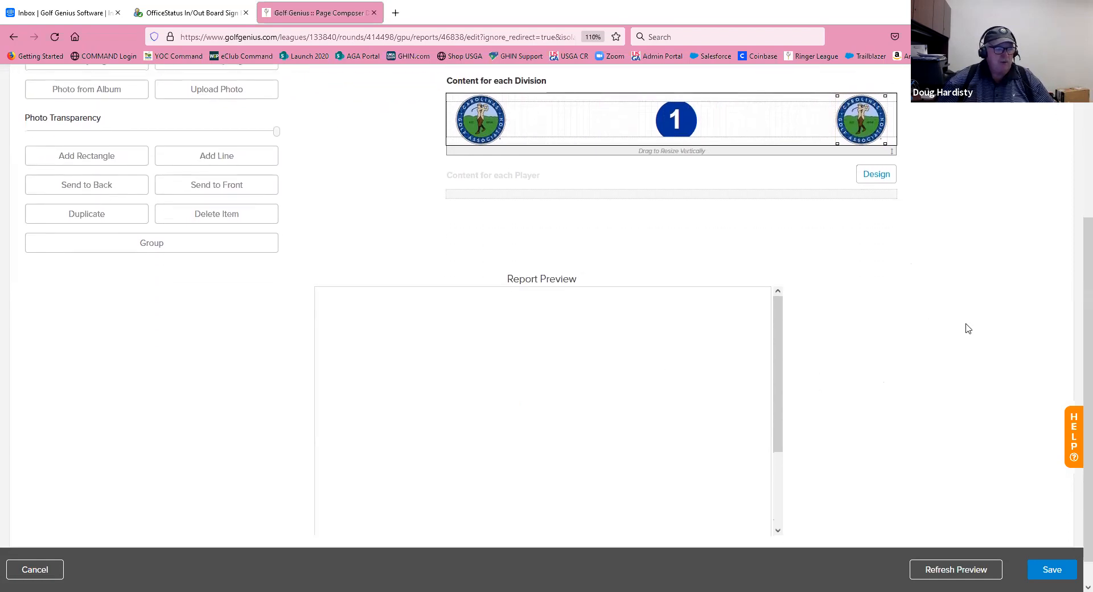
scroll(947, 332, down, 1)
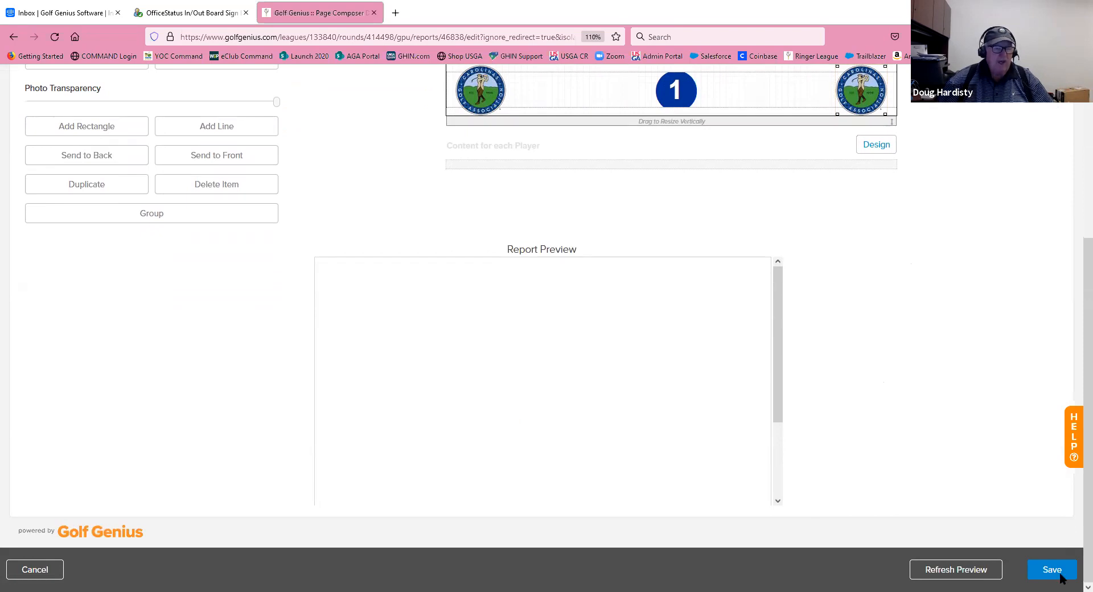
click(957, 570)
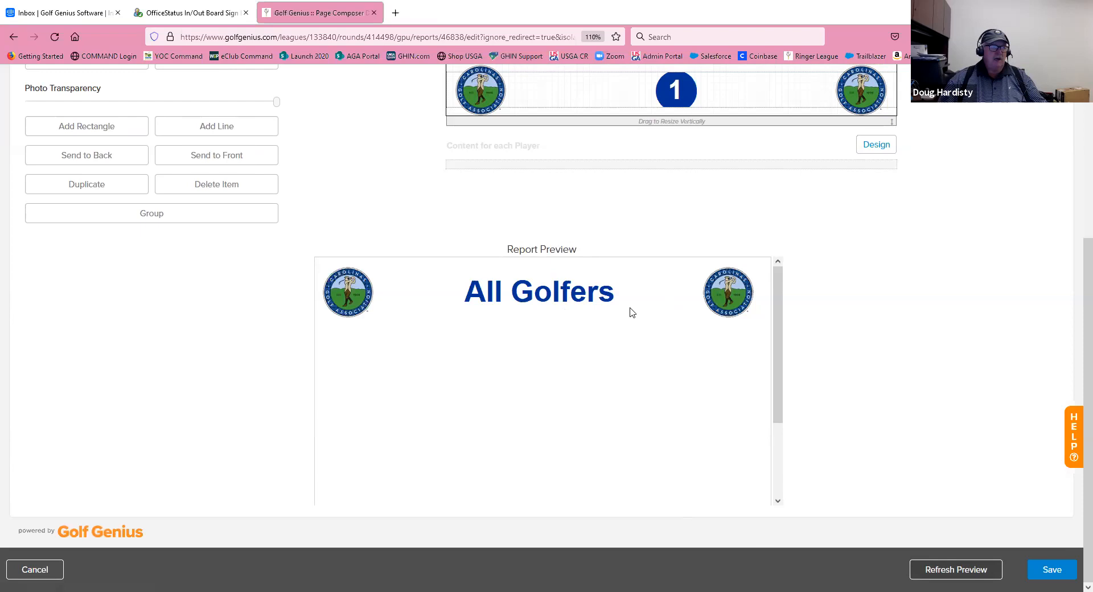
drag(774, 363, 791, 348)
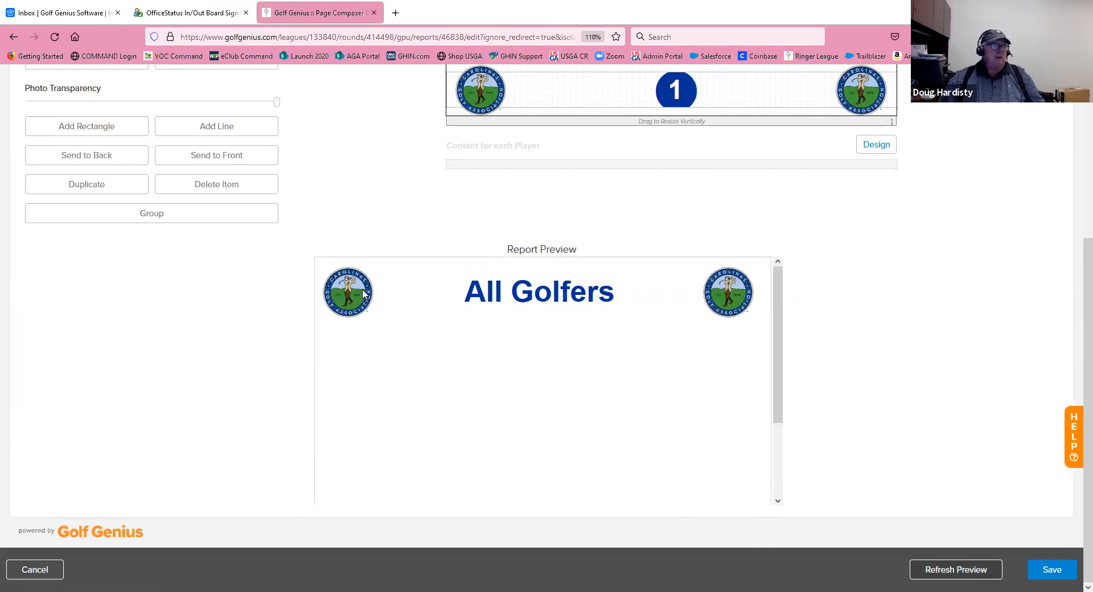
scroll(900, 293, up, 4)
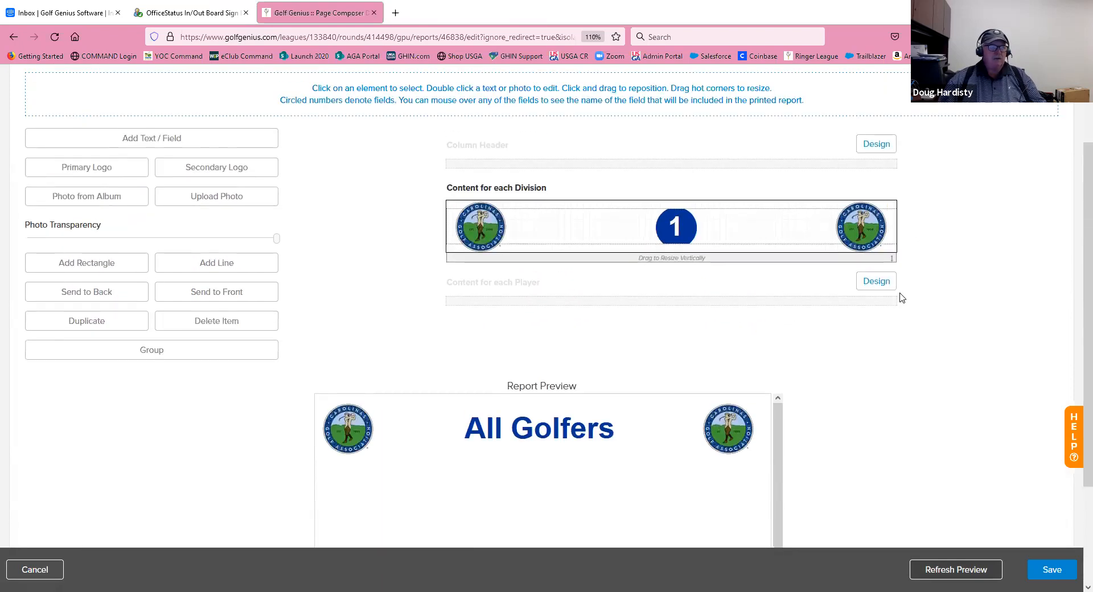
click(1052, 570)
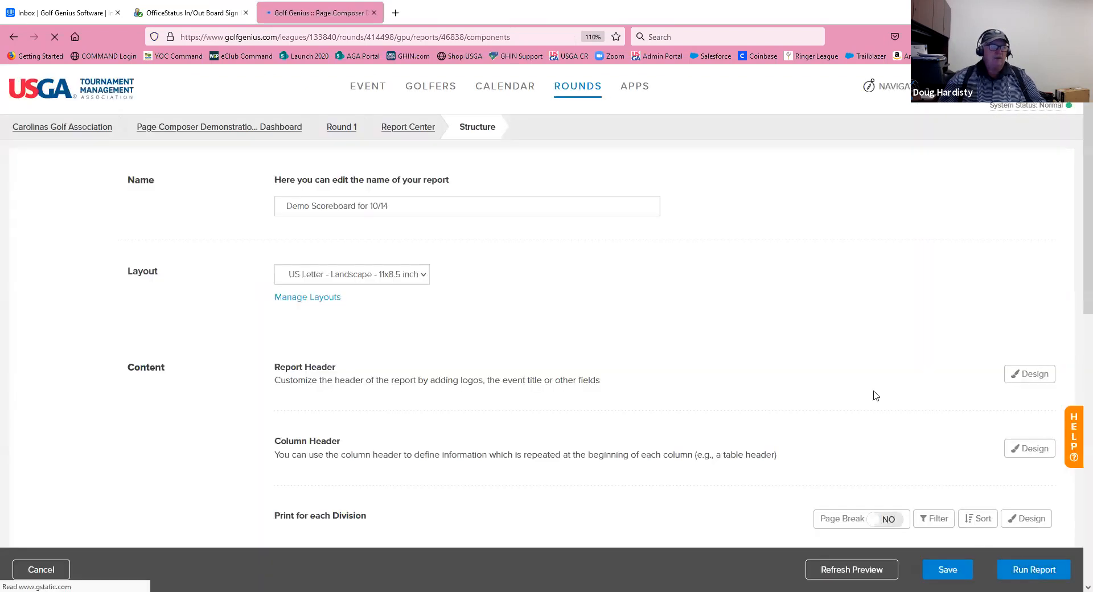
- Open the Report Header's design and try to reduce its canvas height
scroll(855, 363, down, 4)
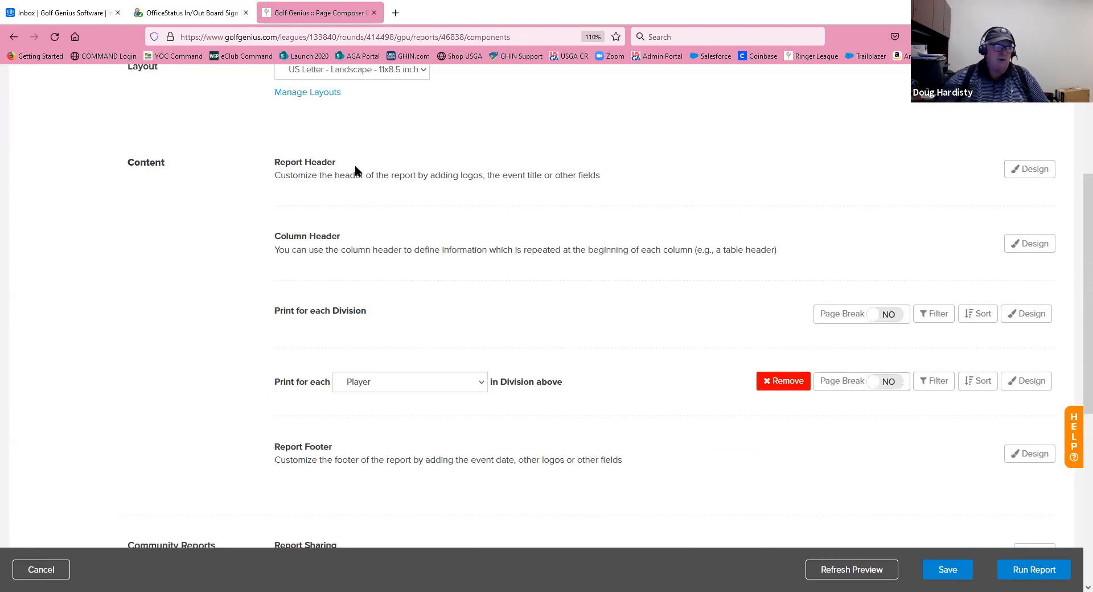
click(1034, 174)
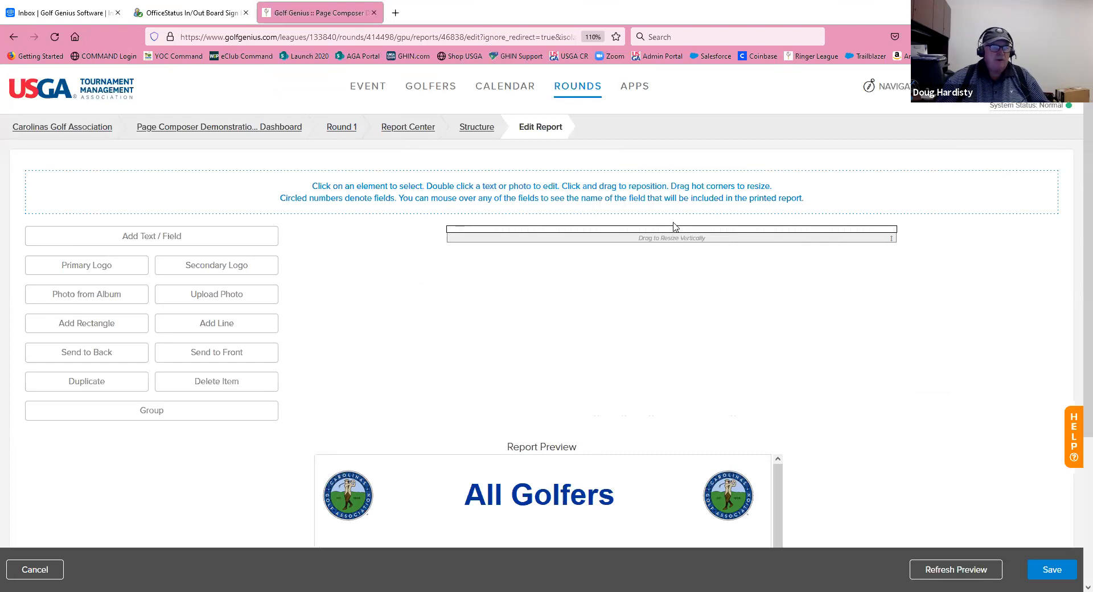
mouse_move(676, 237)
mouse_down()
mouse_move(678, 269)
mouse_move(679, 222)
mouse_up()
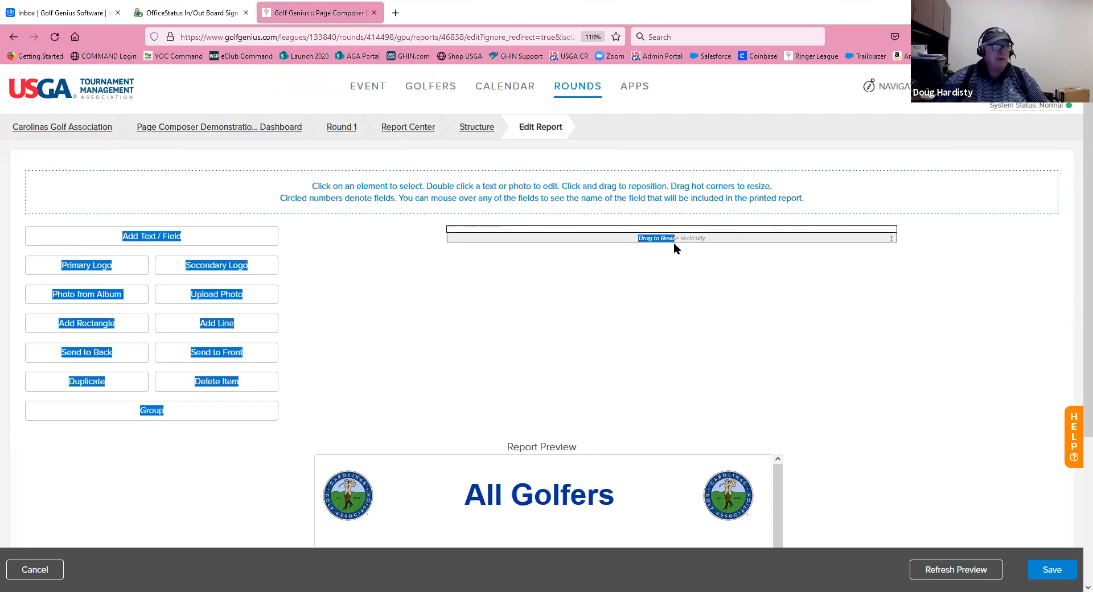
click(674, 242)
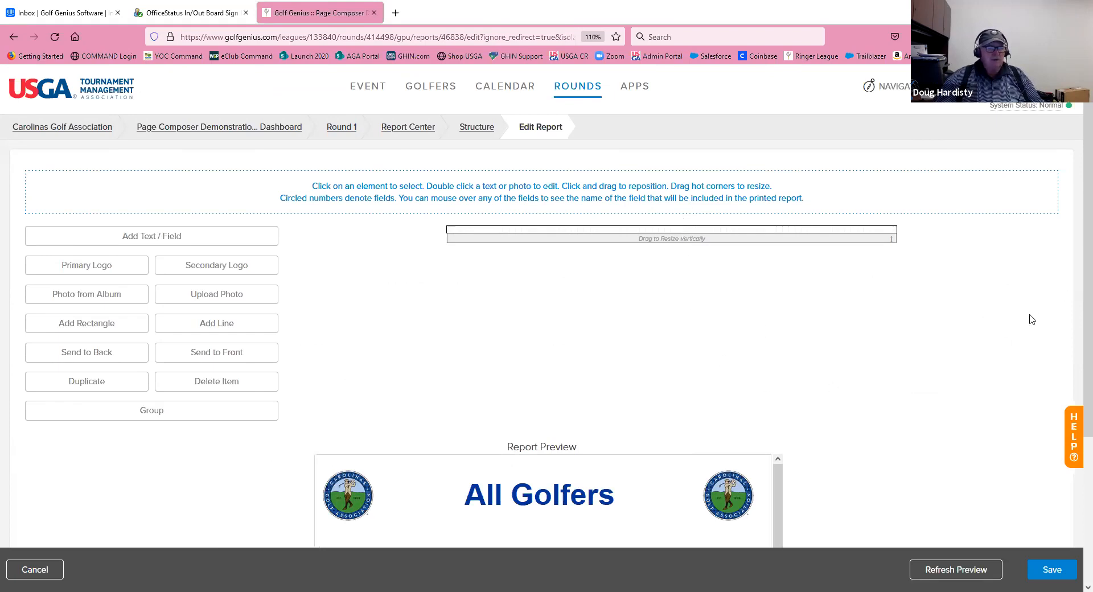
- Save the Report Header design, and collapse the Column Header canvas to its minimum height and save that design
scroll(1031, 319, down, 3)
click(1053, 568)
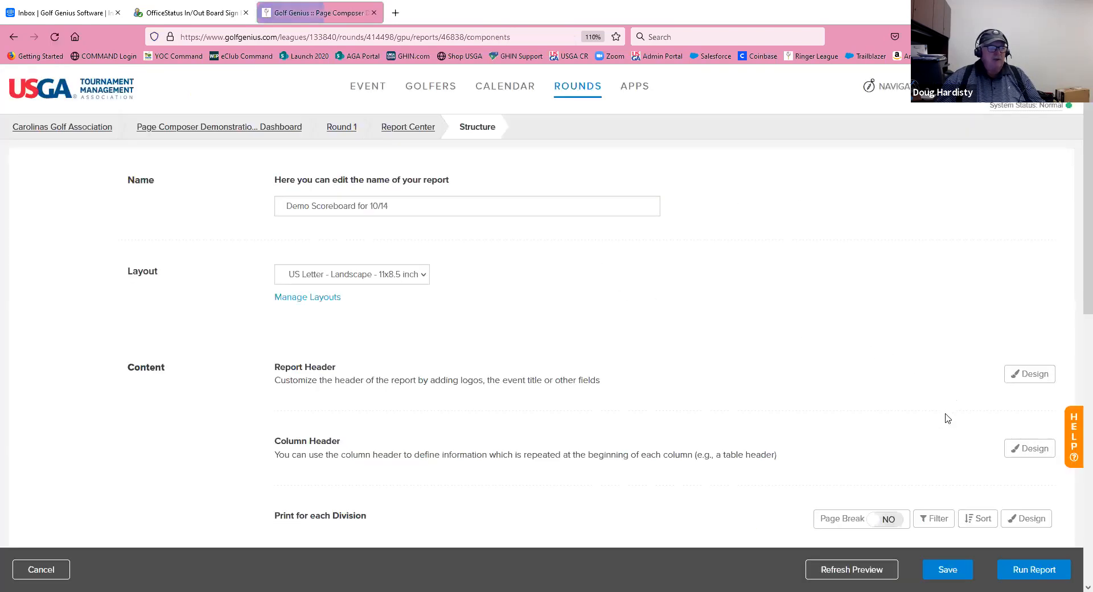
scroll(332, 253, down, 2)
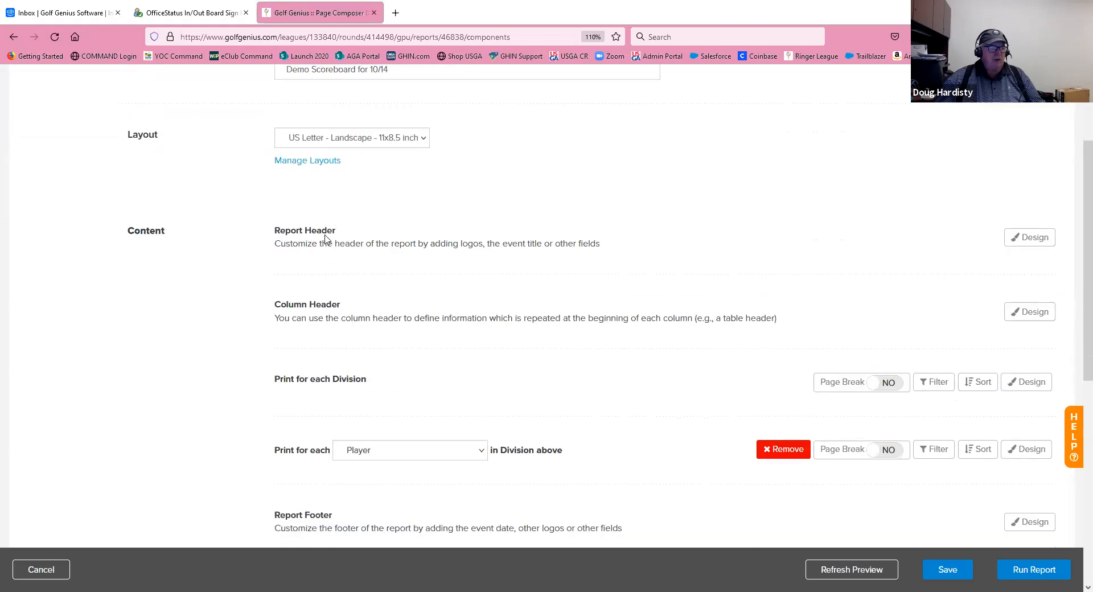
click(1034, 318)
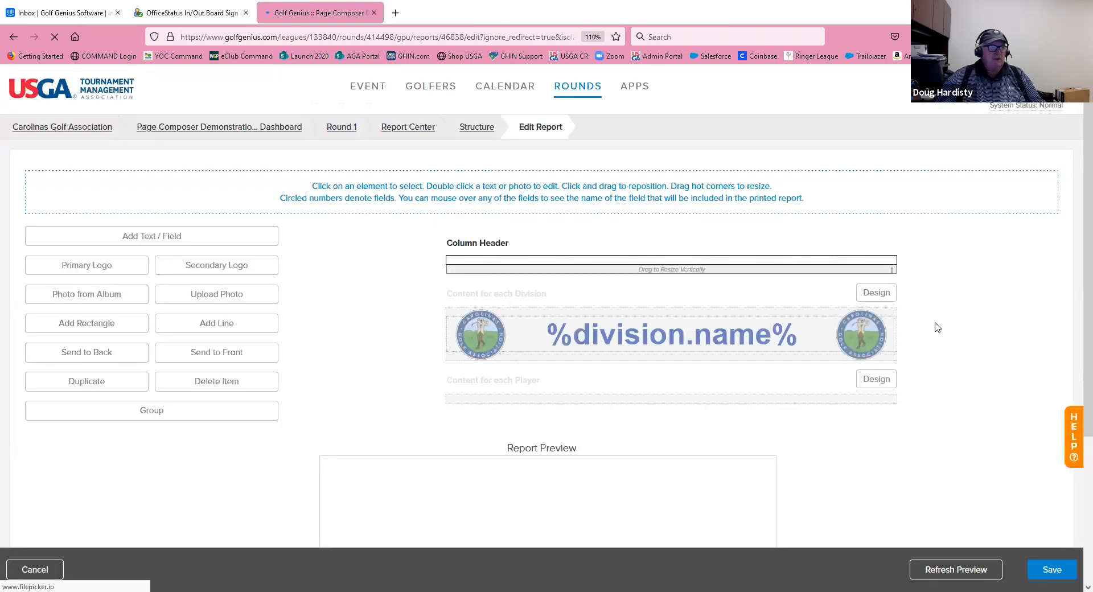
mouse_move(684, 268)
mouse_down()
mouse_move(690, 276)
mouse_move(688, 260)
mouse_up()
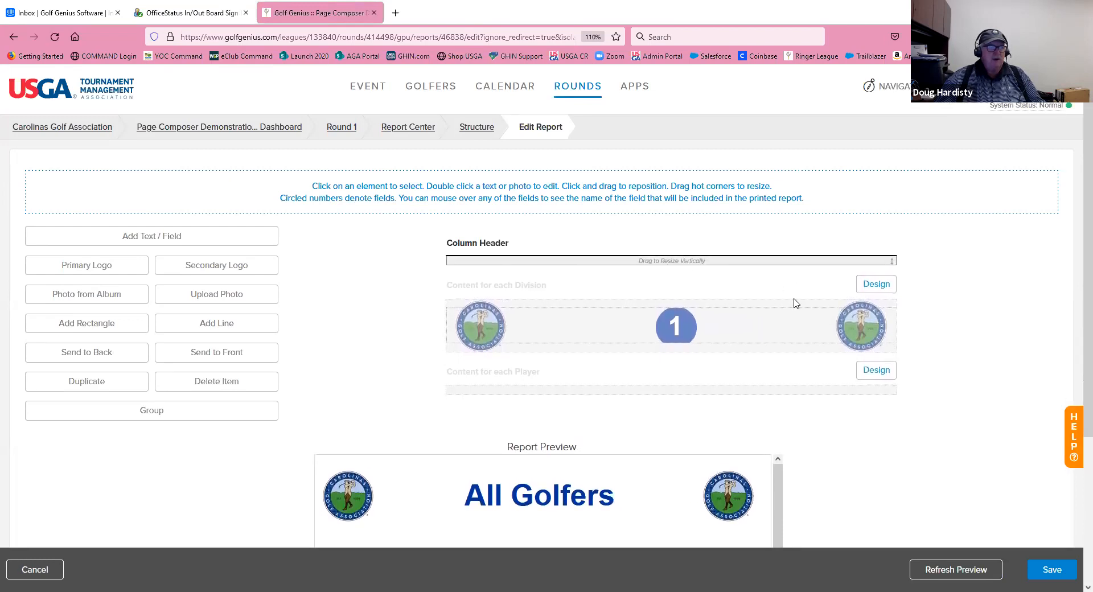
click(1046, 572)
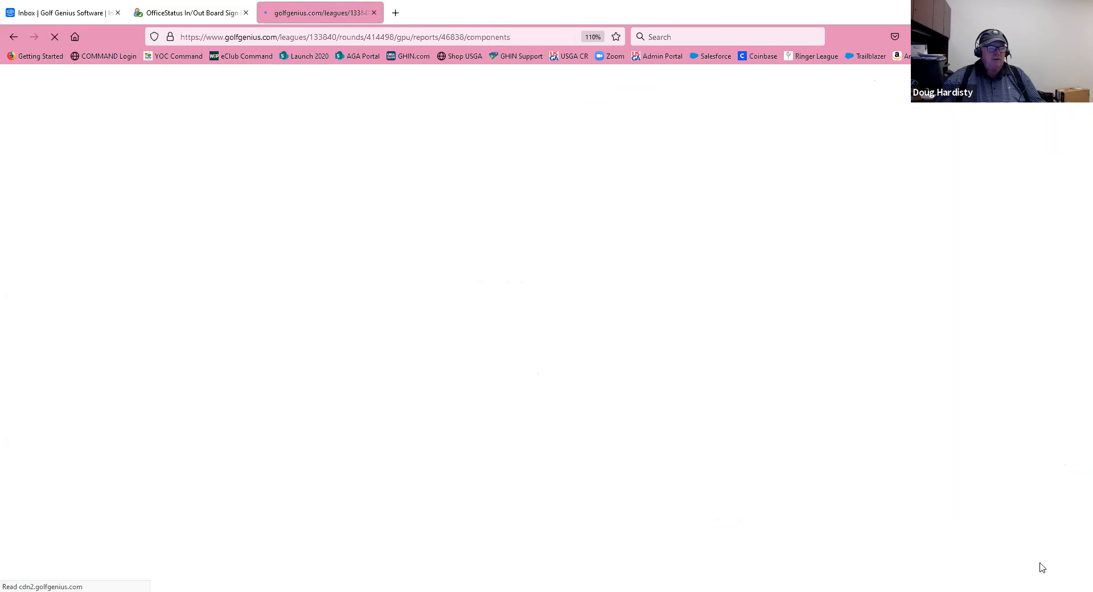
- Open the design for the content printed for each Player within the Division
scroll(769, 306, down, 4)
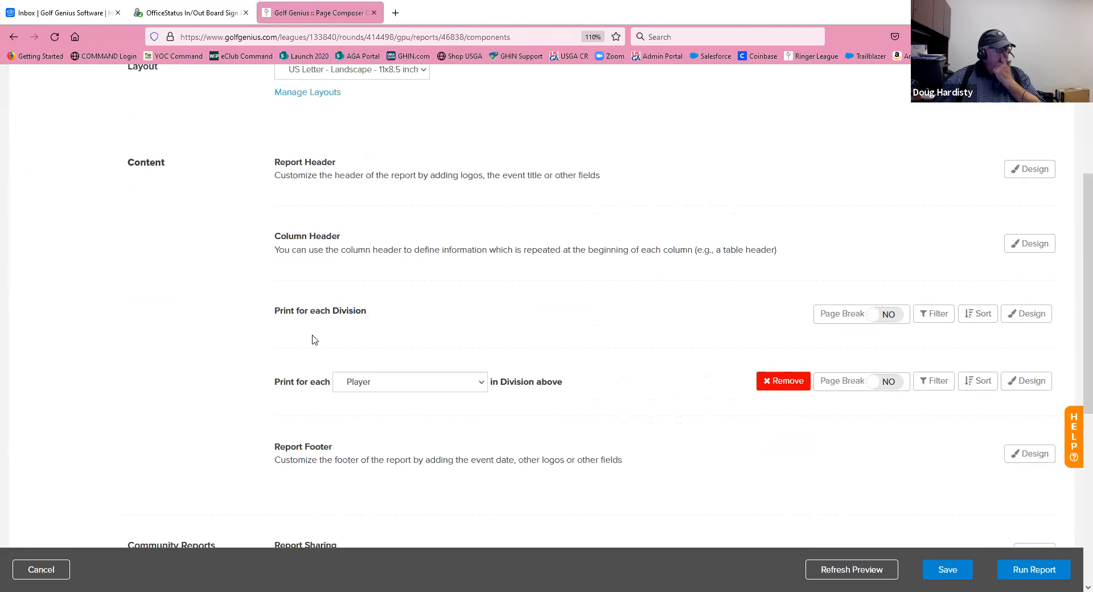
mouse_move(276, 310)
mouse_down()
mouse_move(373, 313)
mouse_move(256, 303)
mouse_move(296, 310)
mouse_move(277, 308)
mouse_up()
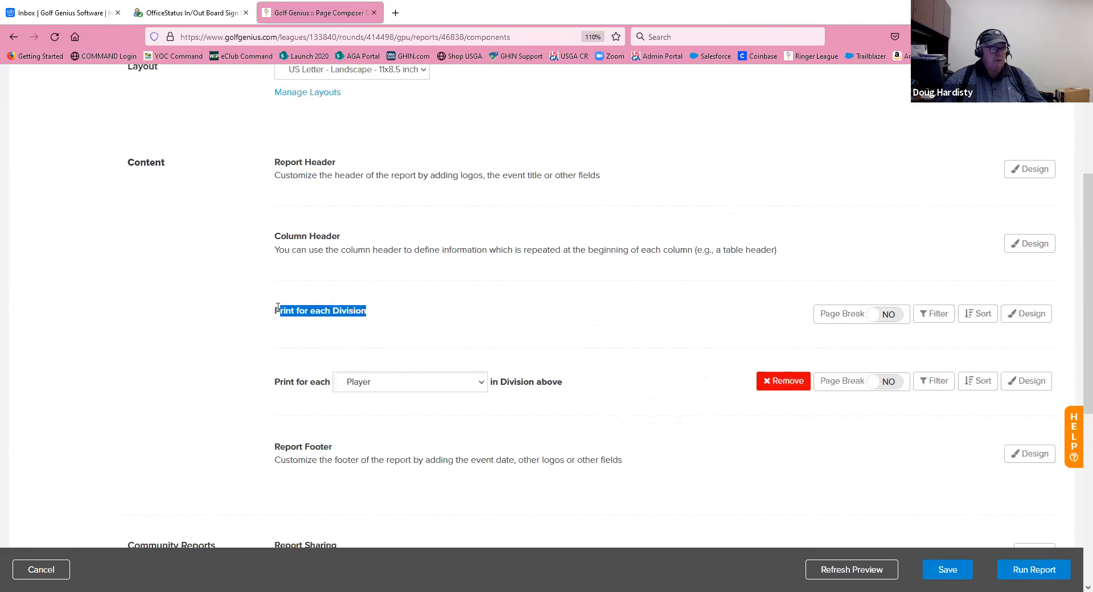
click(449, 312)
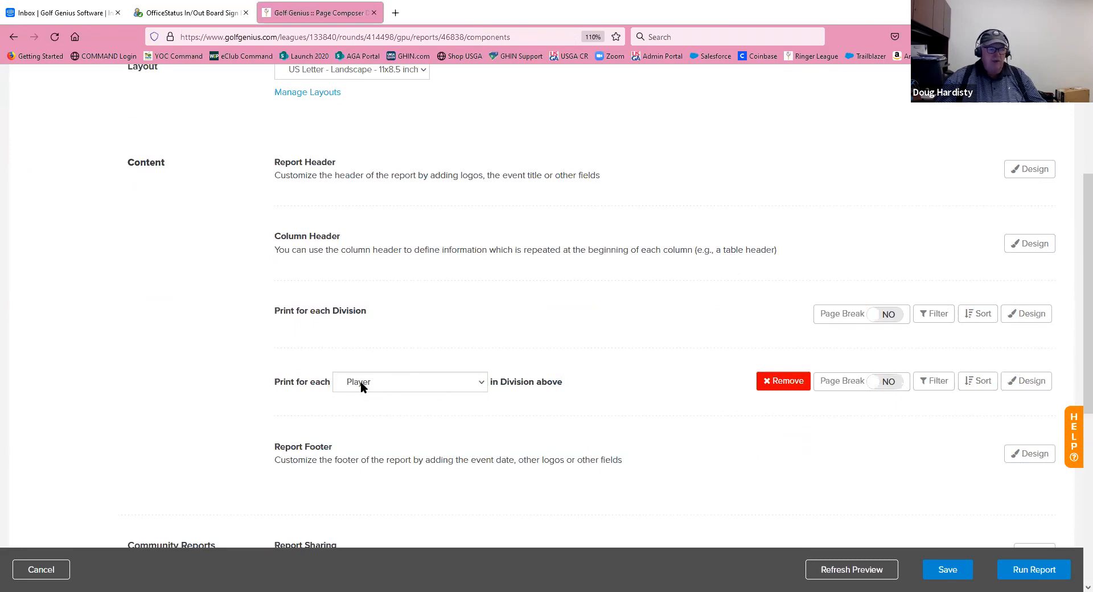
click(1035, 387)
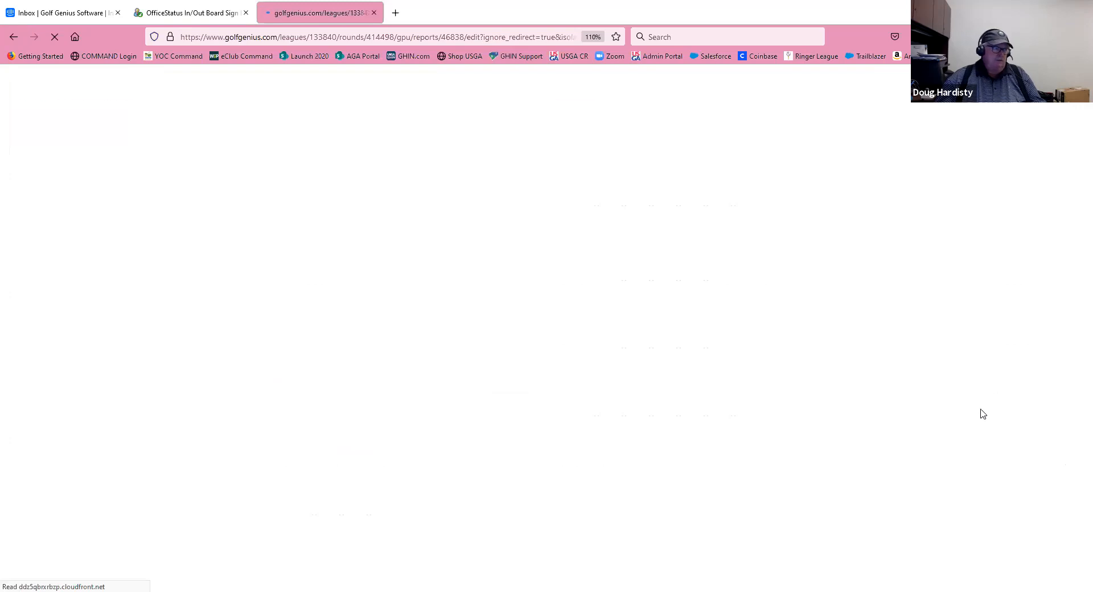
scroll(945, 371, down, 3)
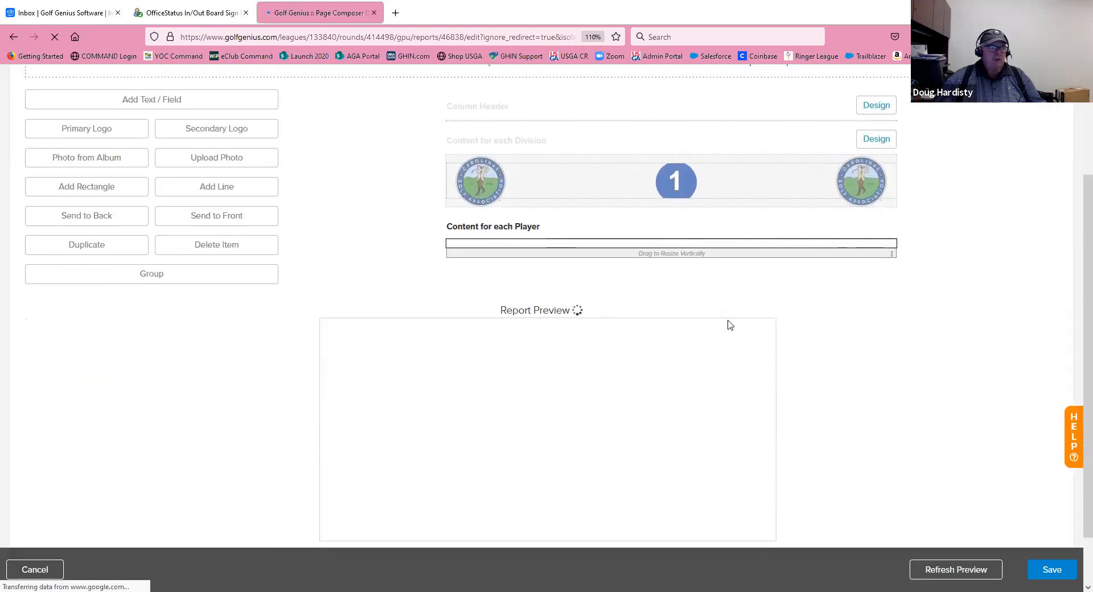
- Resize the Player content canvas vertically to a little more than twice the Division banner's height
drag(689, 254, 680, 349)
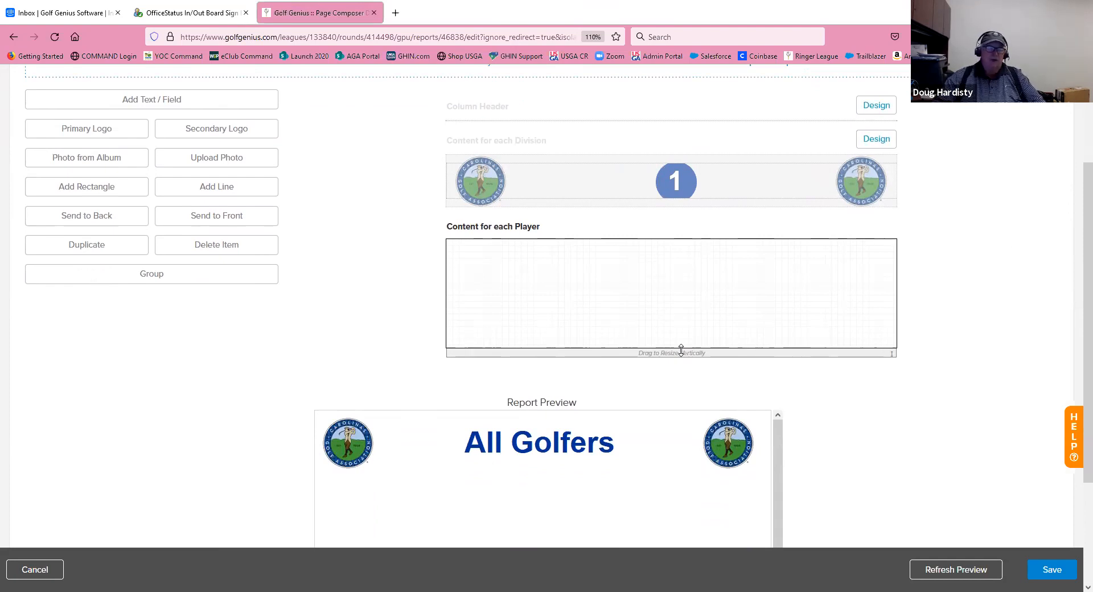
drag(685, 351, 702, 525)
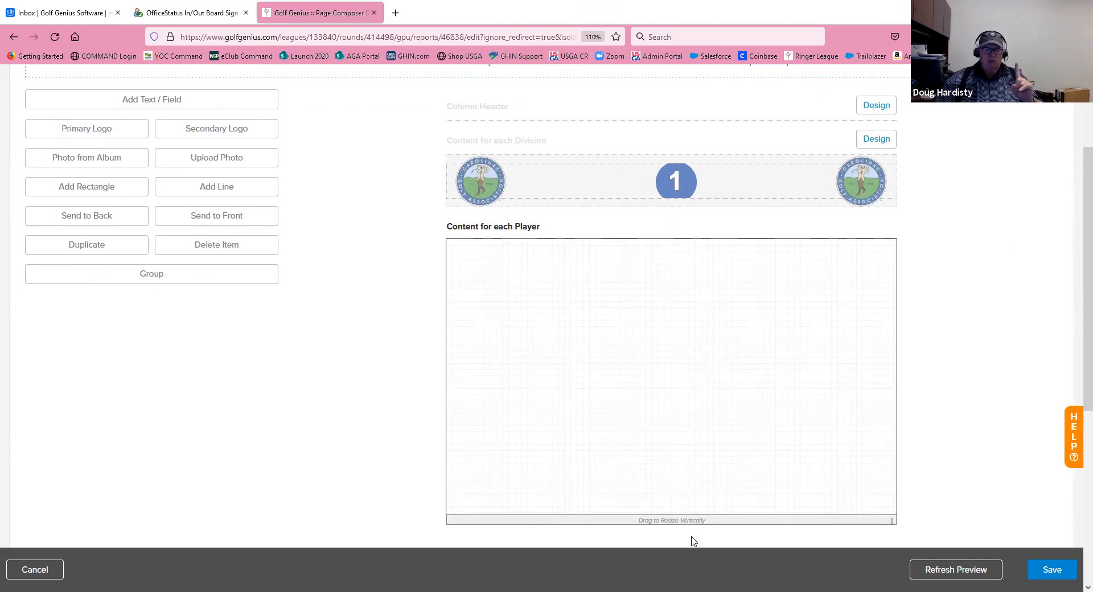
drag(692, 517, 696, 368)
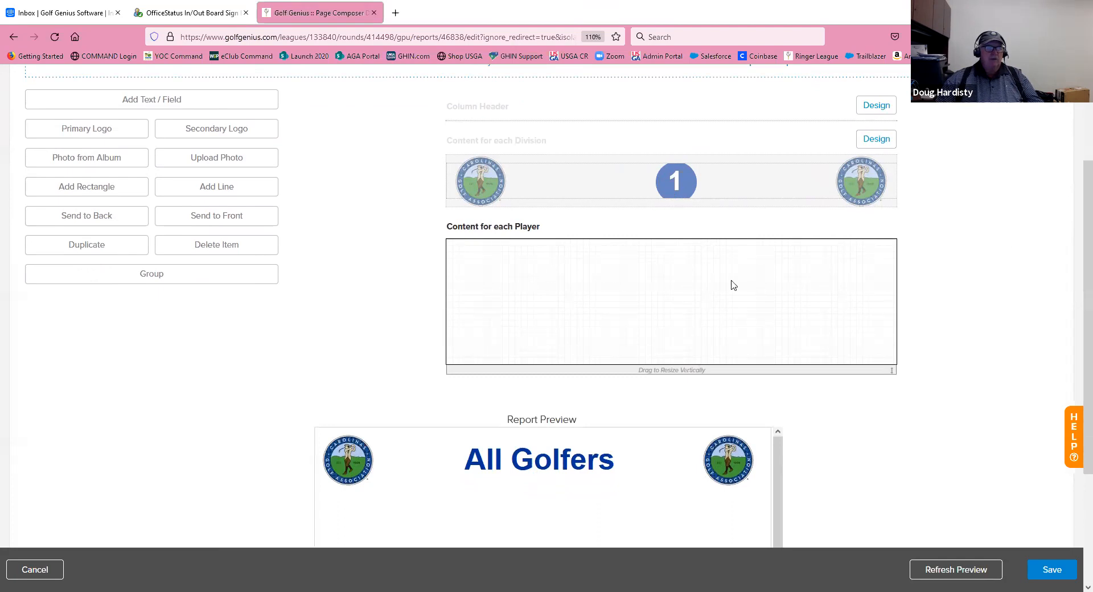
drag(686, 369, 700, 265)
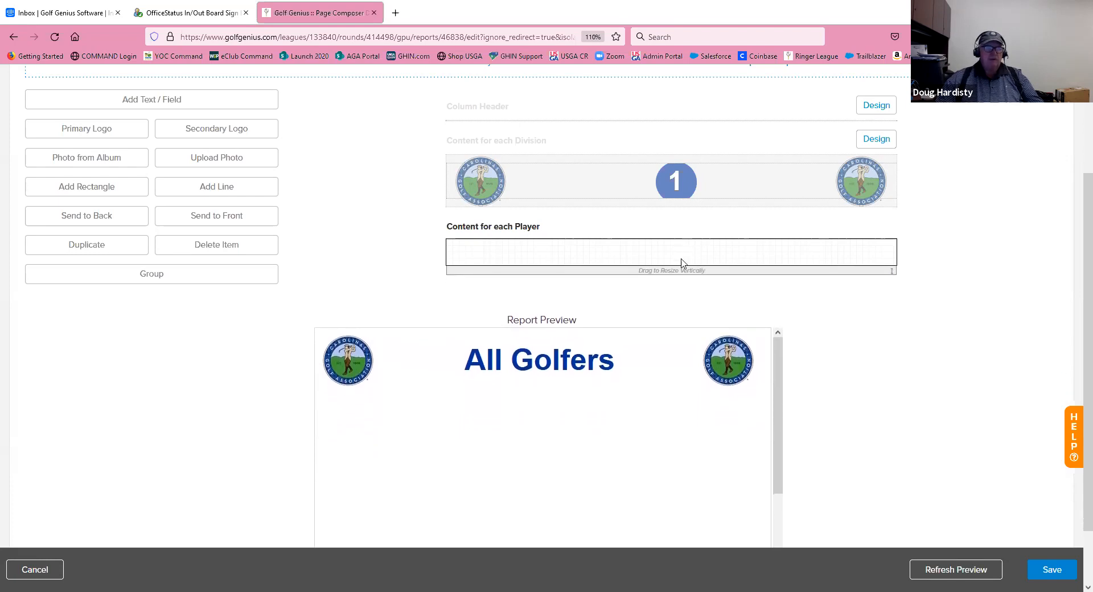
drag(688, 265, 691, 265)
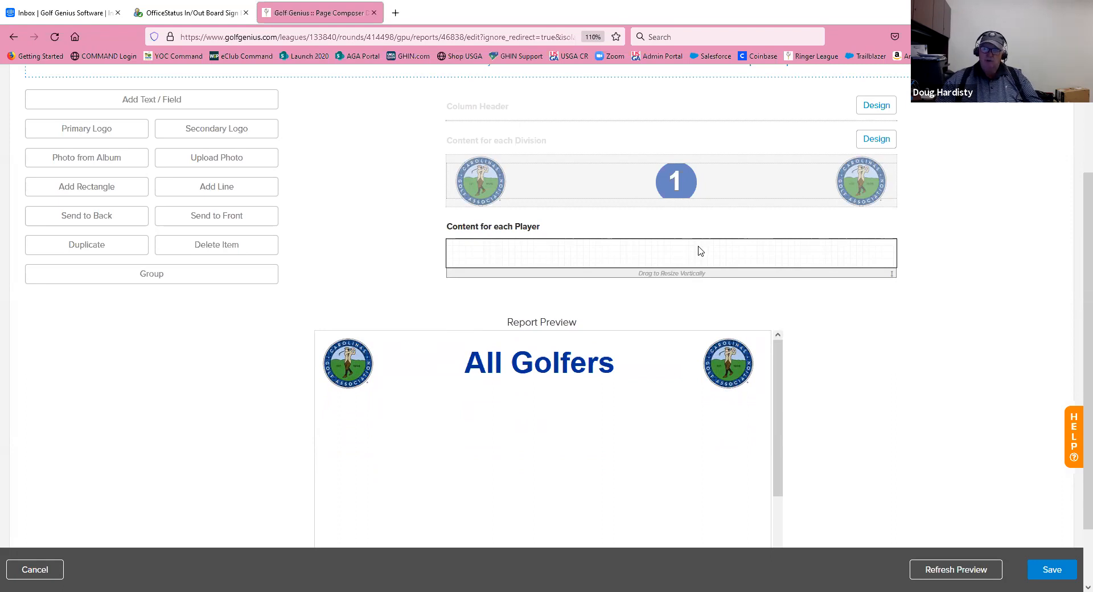
drag(684, 272, 689, 279)
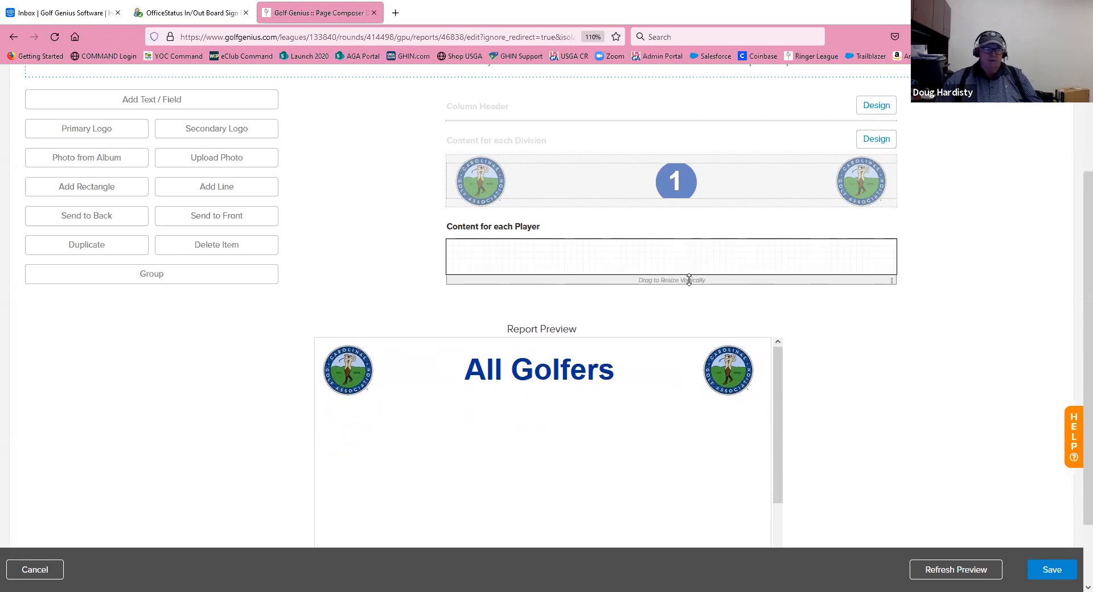
drag(689, 279, 699, 367)
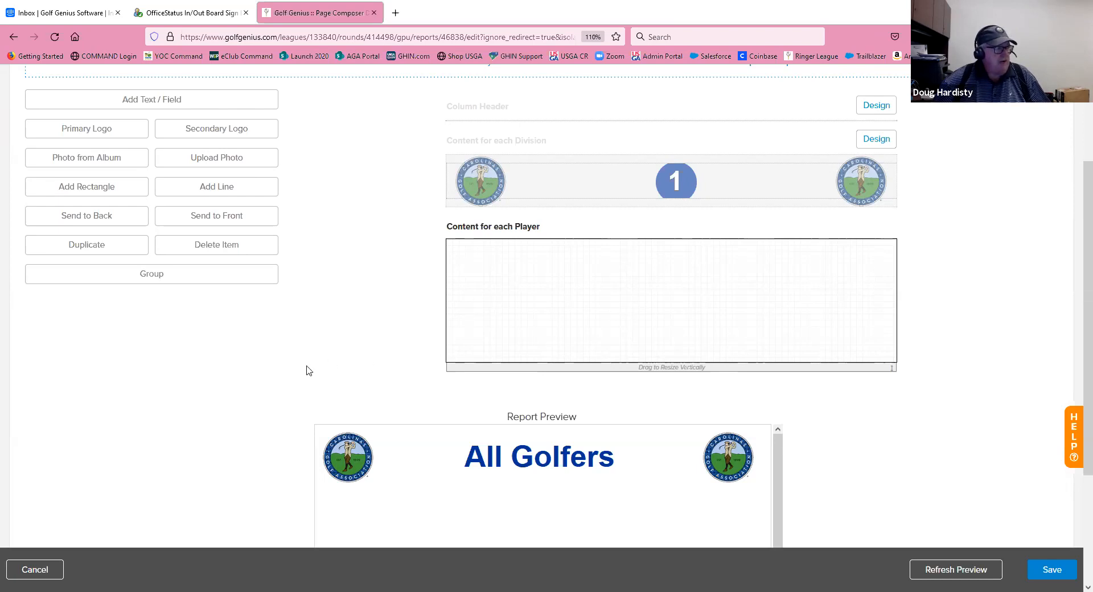
- Add a rectangle to the Player canvas, move it inward from the left edge and stretch it into a wider box
click(74, 189)
drag(462, 261, 608, 292)
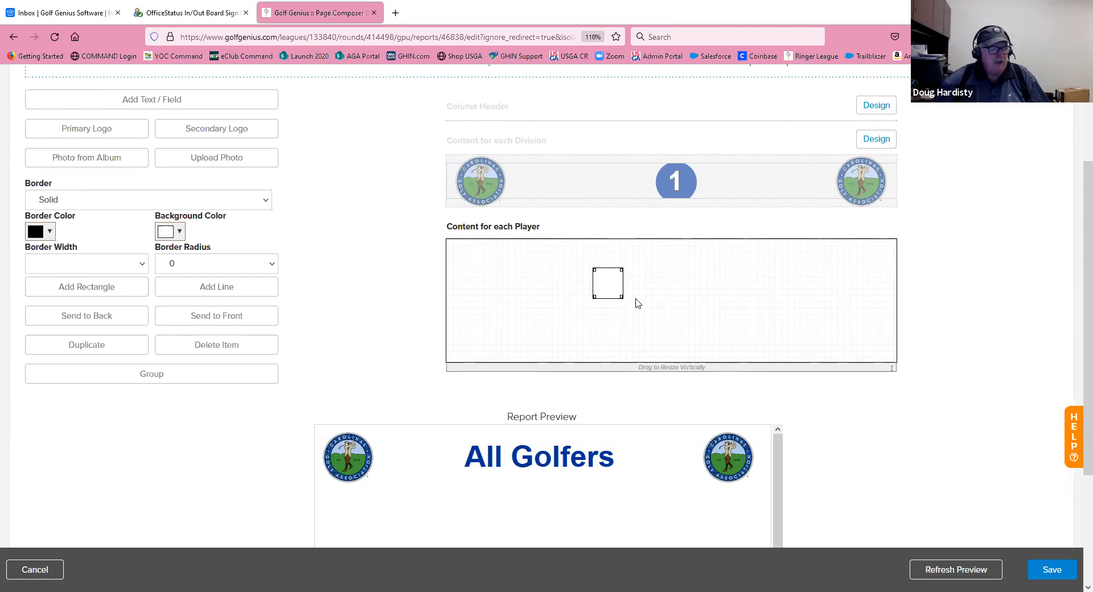
drag(625, 296, 652, 303)
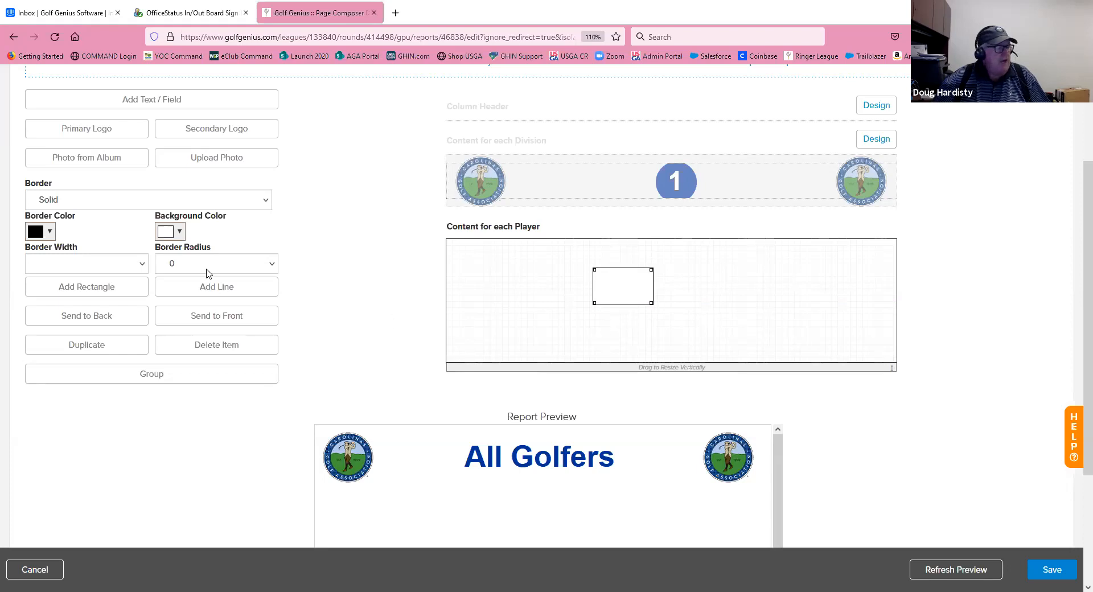
- Give the rectangle a solid border of width 2 and move it just right of the Player canvas's center, in the upper half
click(68, 199)
click(71, 235)
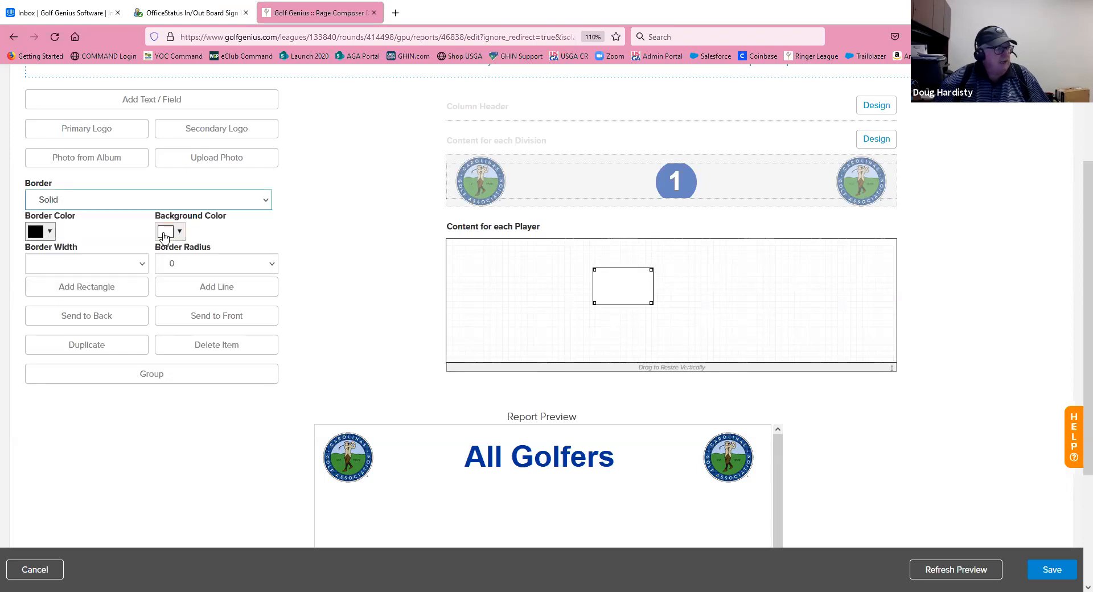
click(54, 263)
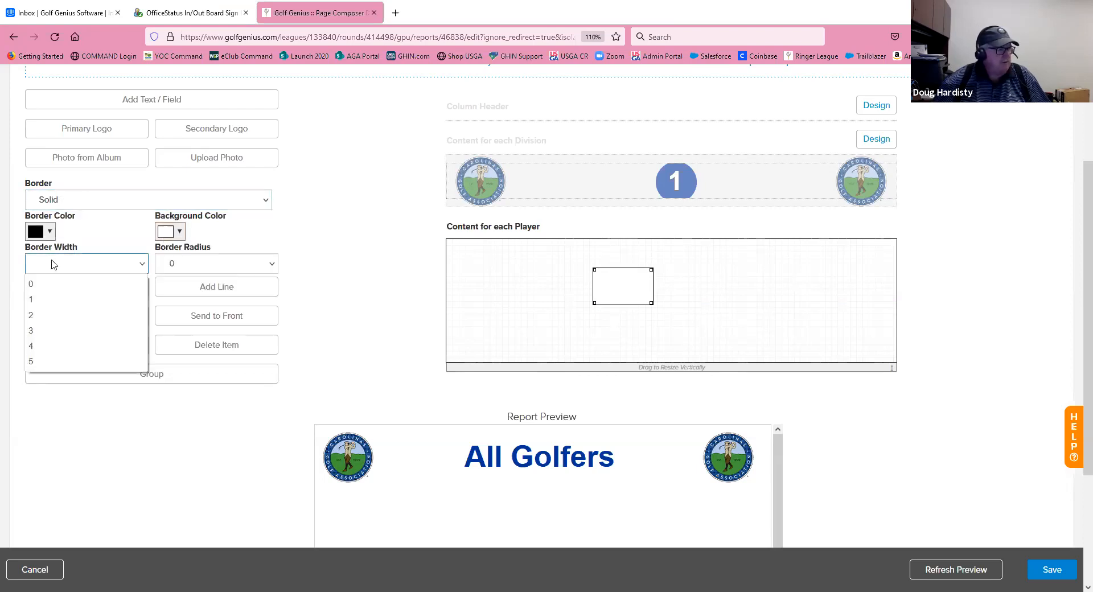
click(33, 316)
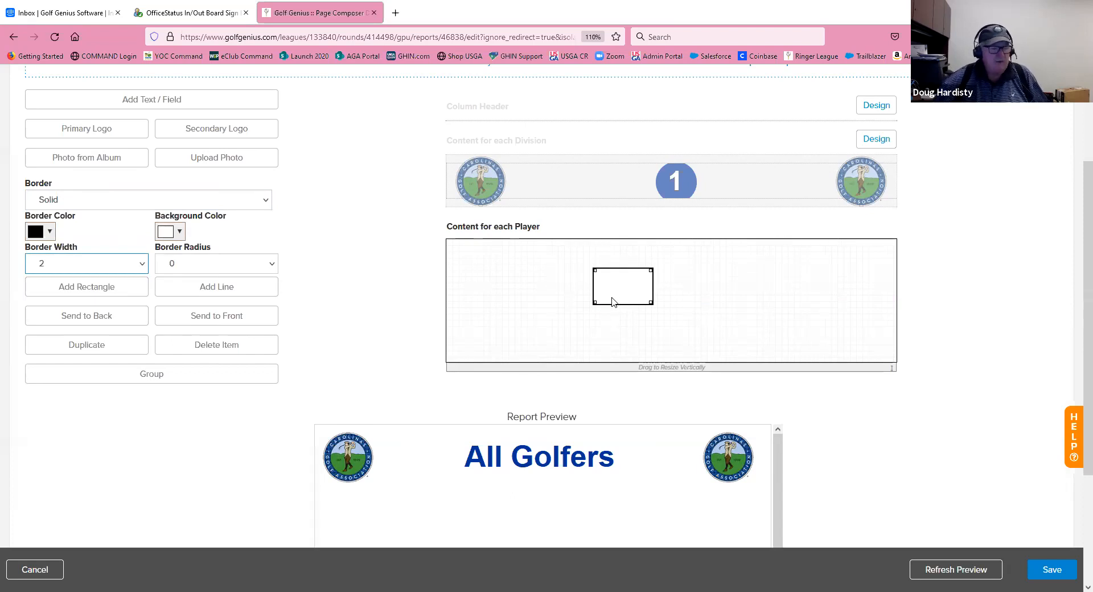
drag(622, 294, 691, 293)
drag(757, 304, 689, 290)
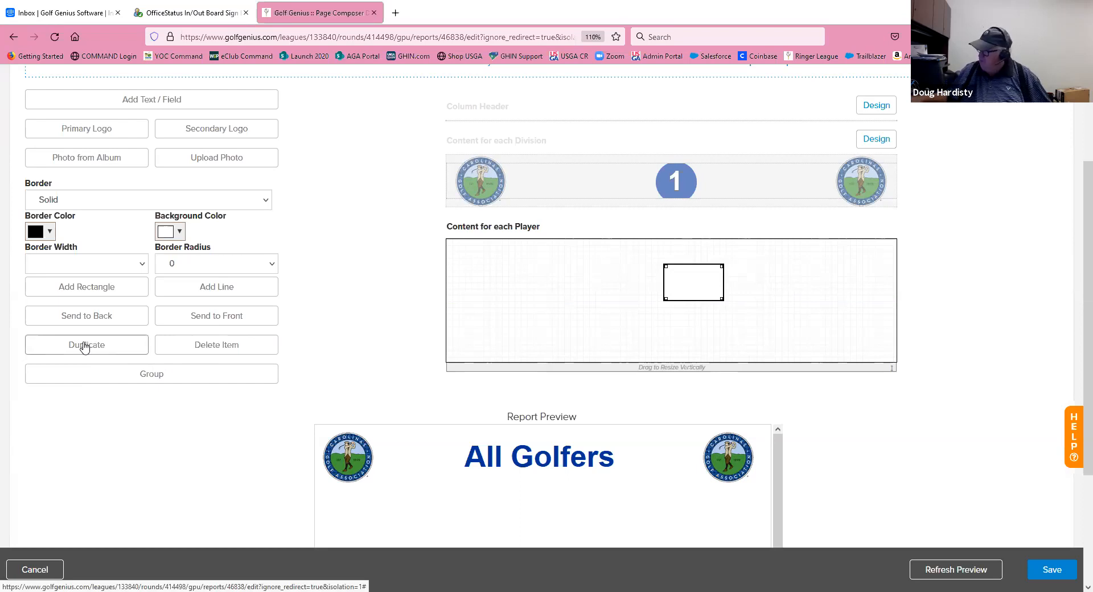
- Duplicate the rectangle twice, placing one copy level with it to the right and the other directly below that copy
click(107, 350)
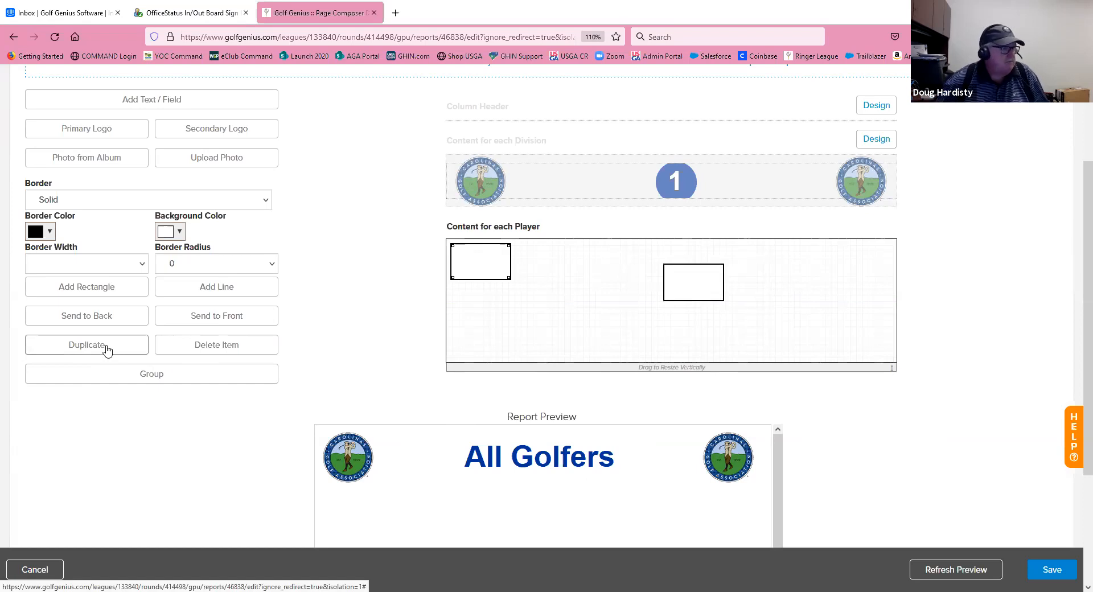
drag(506, 261, 790, 281)
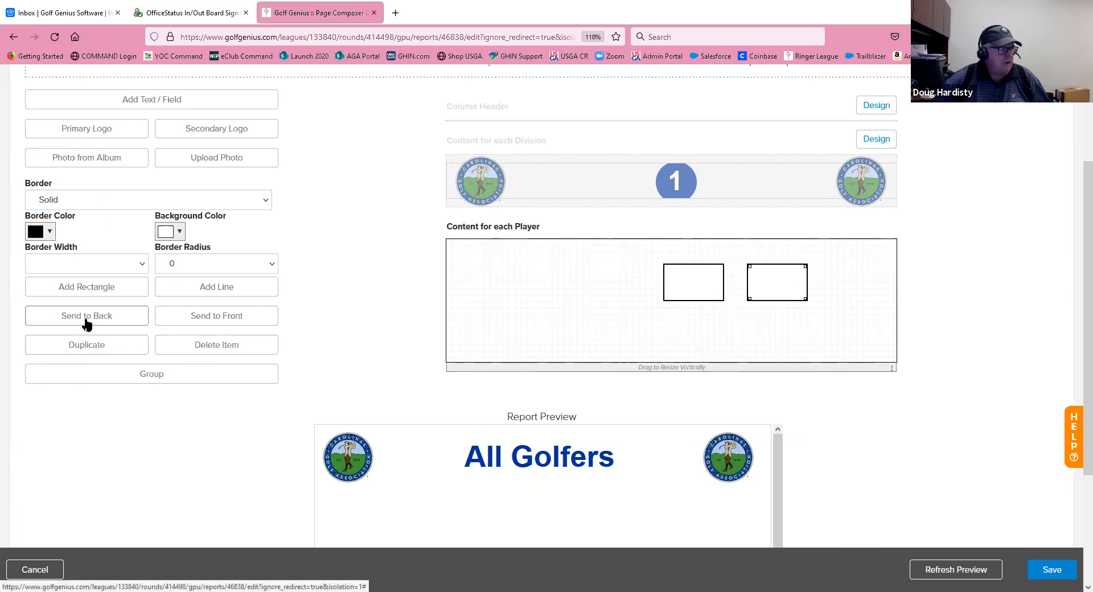
click(87, 347)
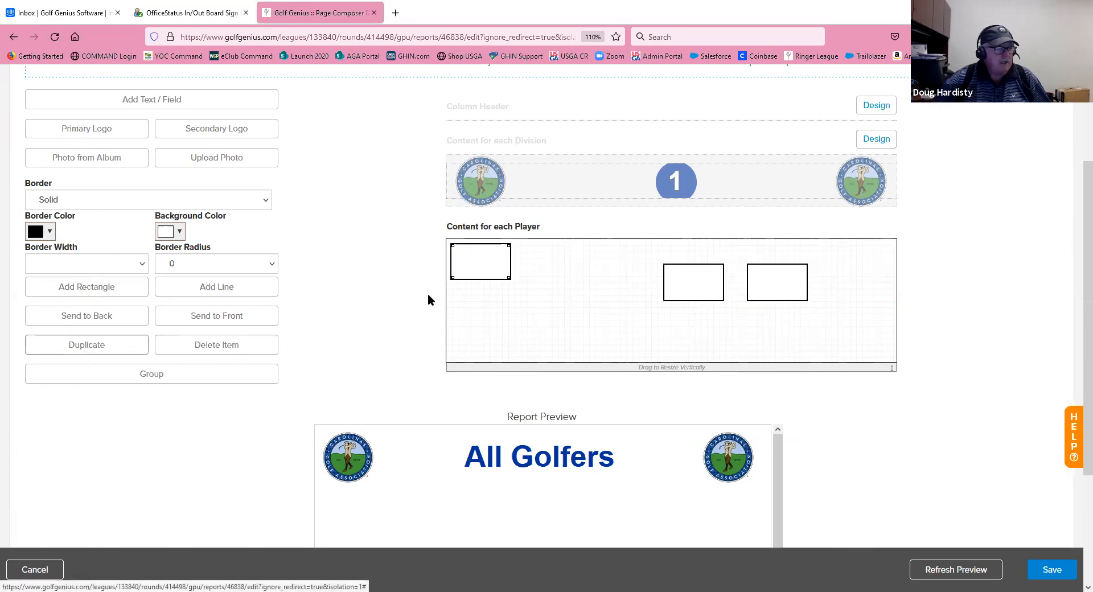
drag(488, 254, 785, 329)
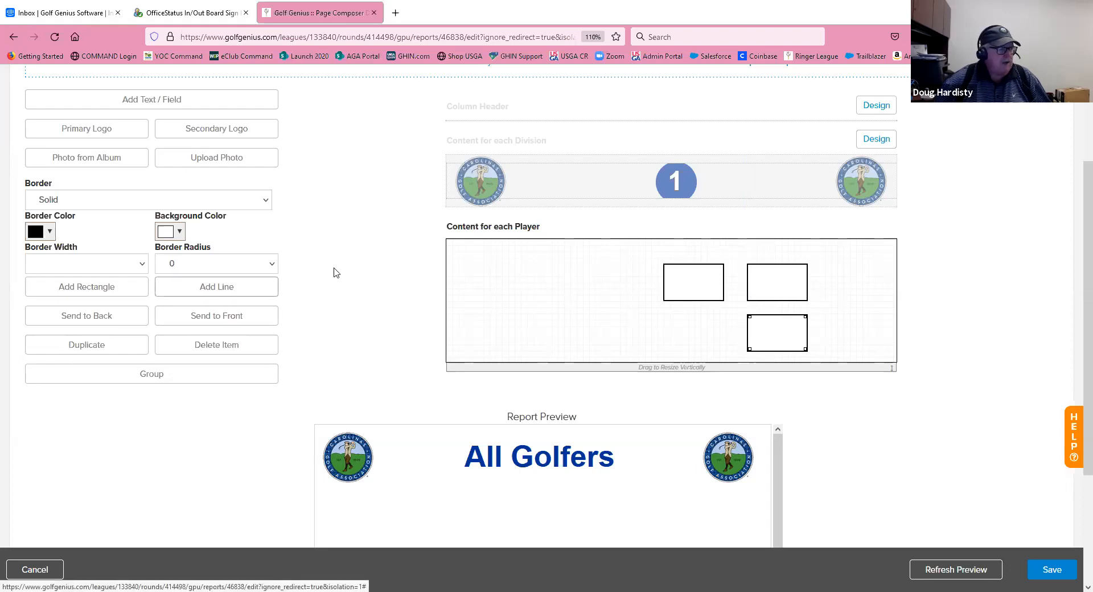
- Add a slightly wider duplicate box at the canvas's right edge in the upper row, and a copy of it directly below
click(95, 348)
drag(485, 264, 891, 299)
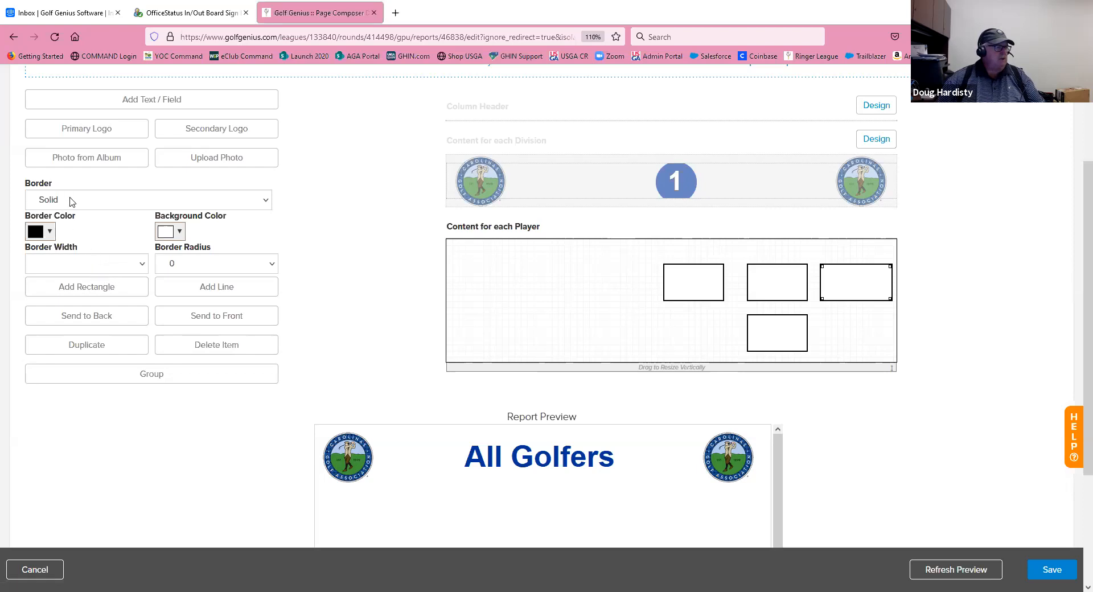
click(91, 345)
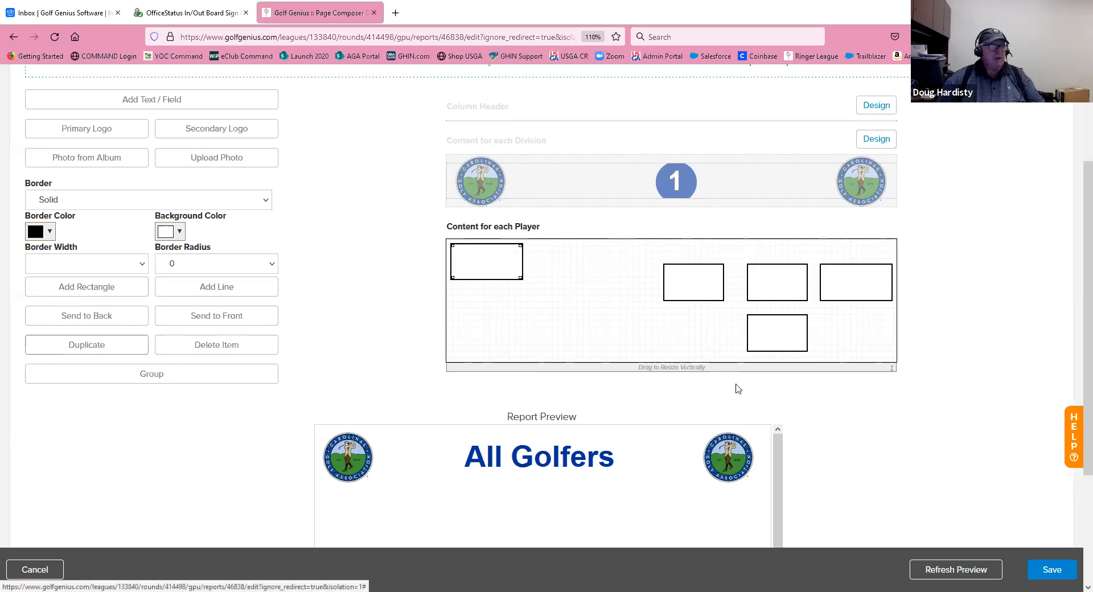
drag(515, 260, 859, 327)
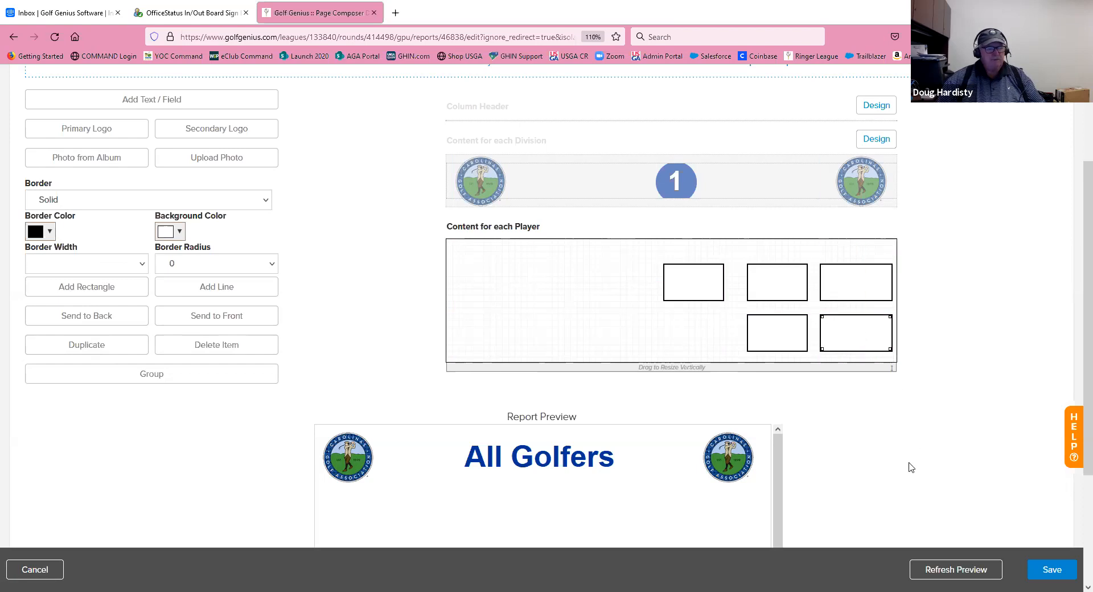
- Select the two stacked boxes in the middle column together and nudge them right, closer to the wider boxes
click(780, 291)
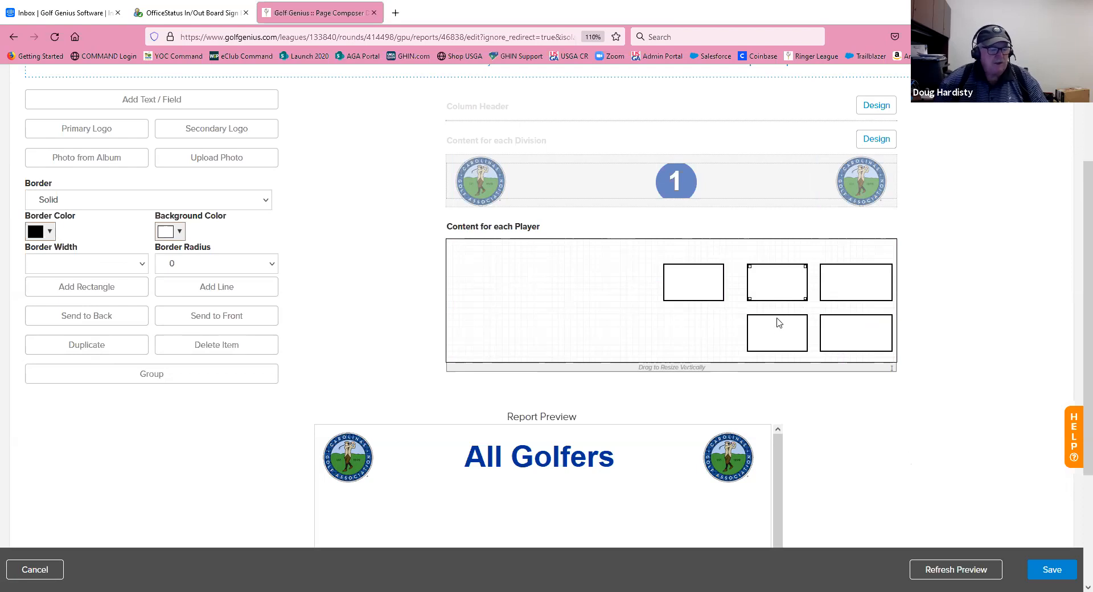
shift+click(779, 342)
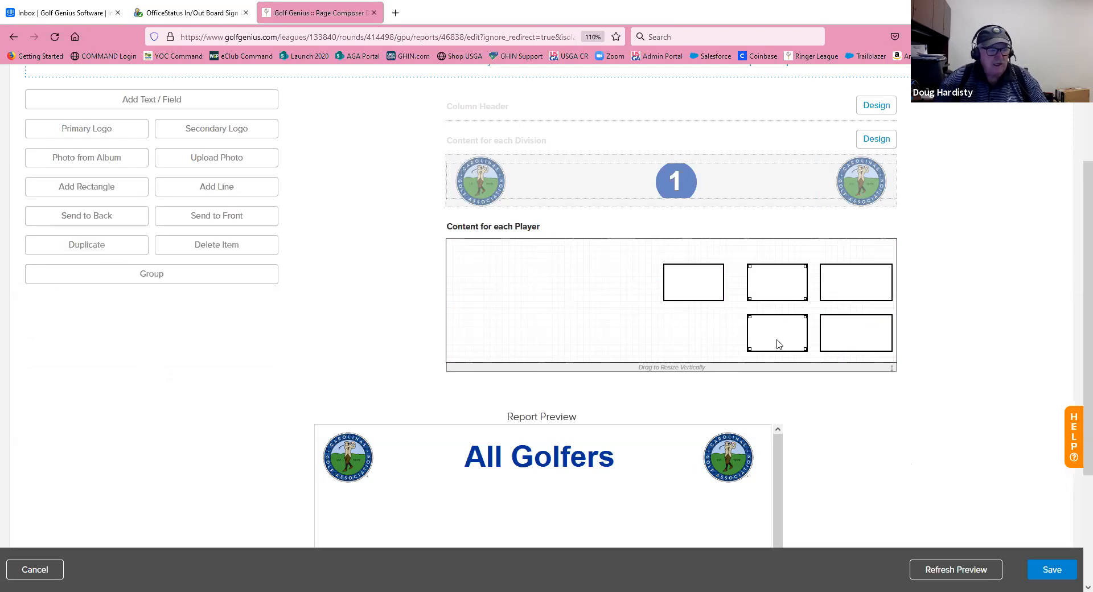
key(Right)
key(Right)
key(Right)
key(Right)
key(Right)
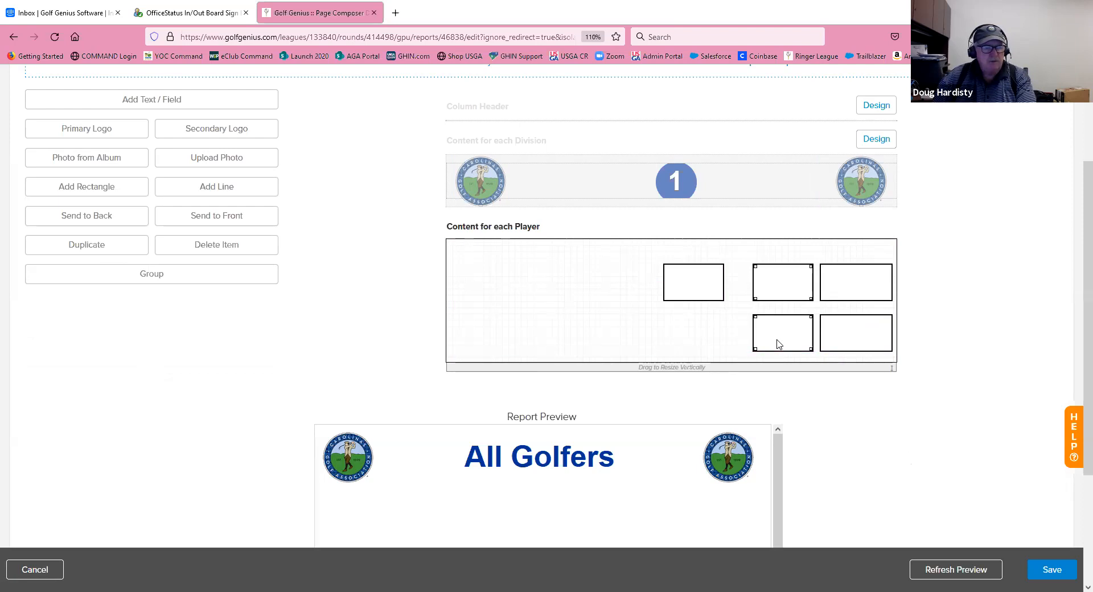
- Nudge the leftmost box in the upper row right until it sits close to the middle column
click(693, 286)
key(Right)
key(Right)
key(Right)
key(Right)
key(Right)
key(Right)
key(Right)
key(Right)
key(Right)
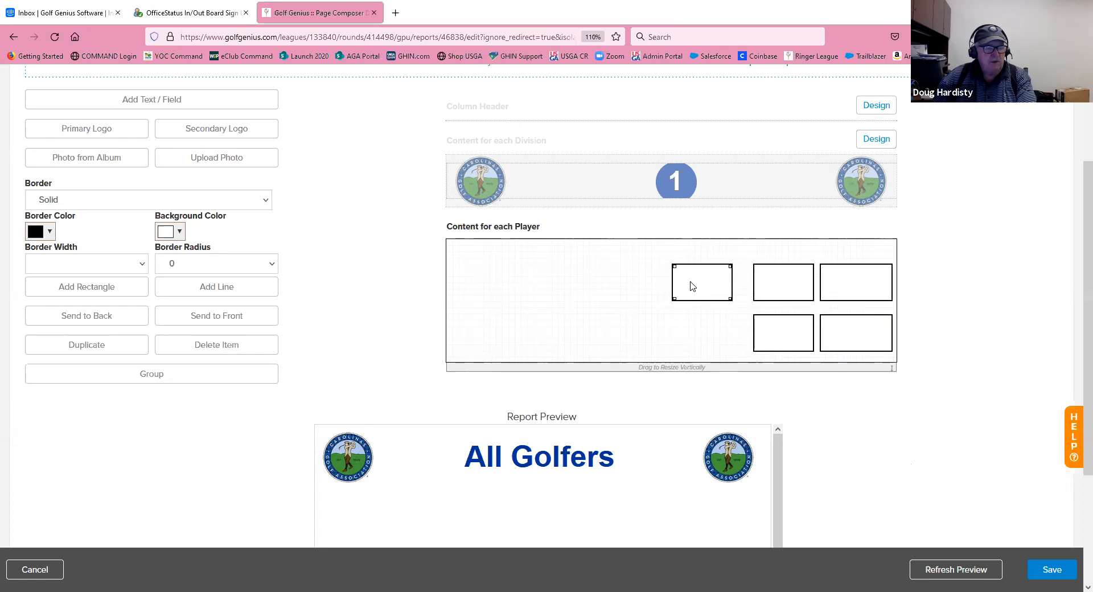
key(Right)
key(Right)
key(Right)
key(Right)
key(Right)
key(Right)
key(Right)
key(Right)
key(Right)
key(Right)
key(Right)
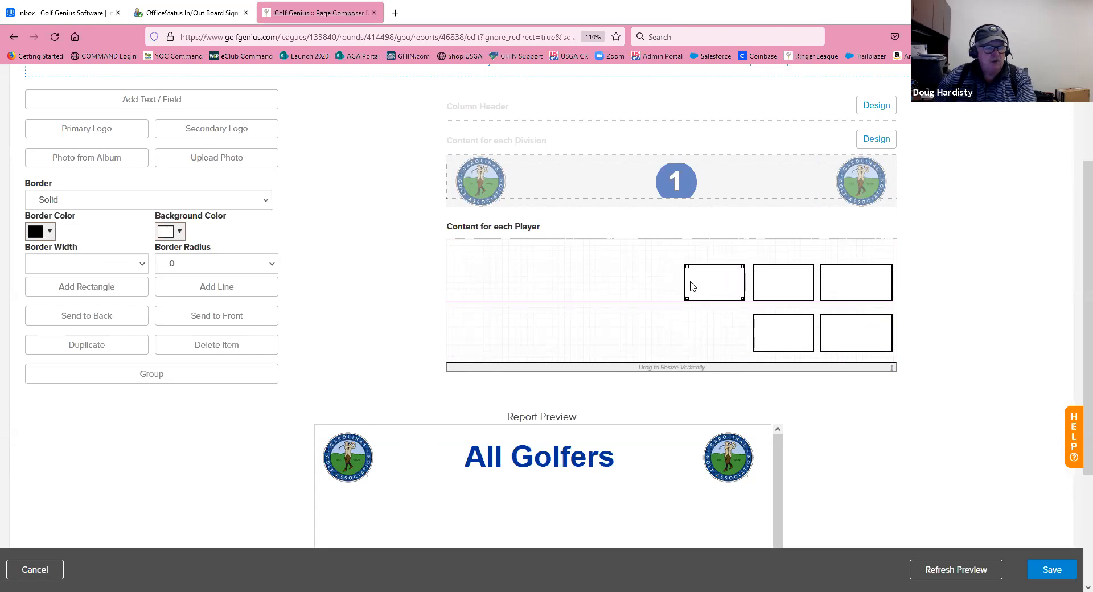
- Set the border color of both wide boxes in the outermost column, upper and lower, to dark green
click(691, 336)
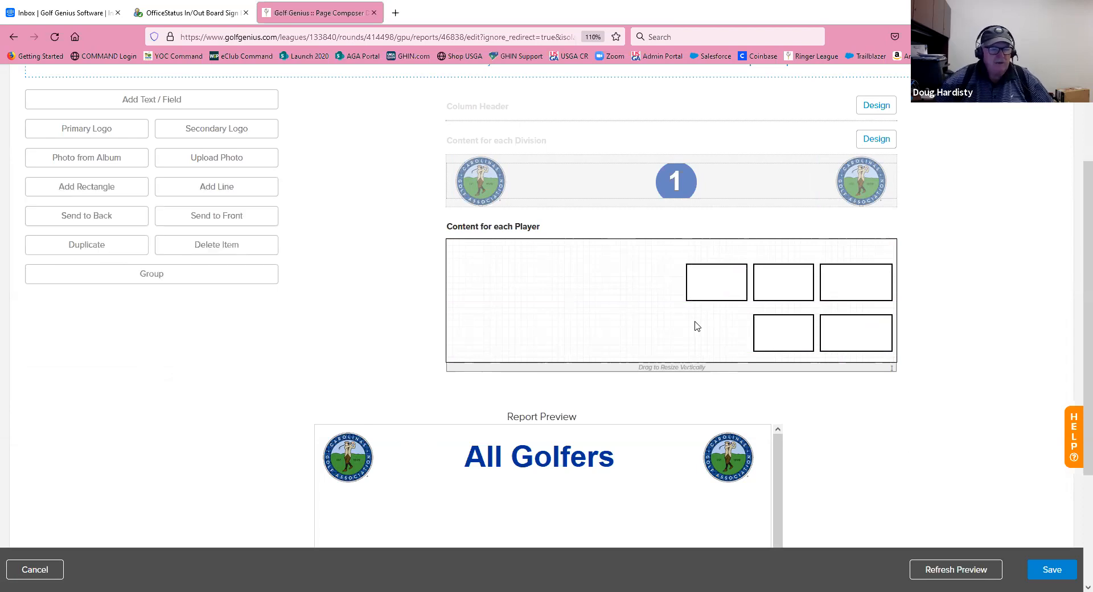
click(876, 283)
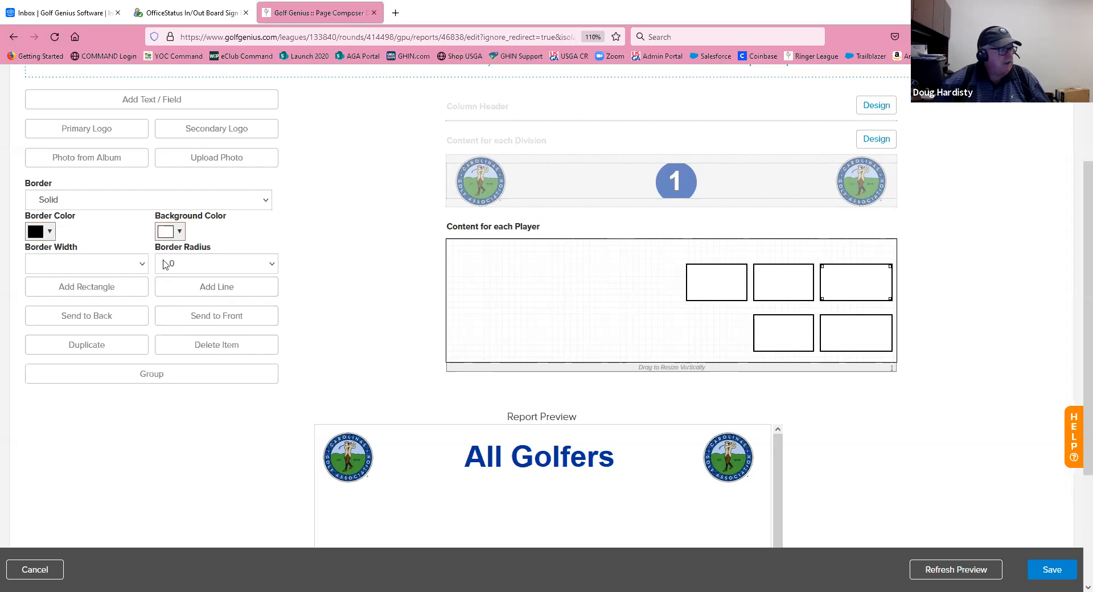
click(49, 234)
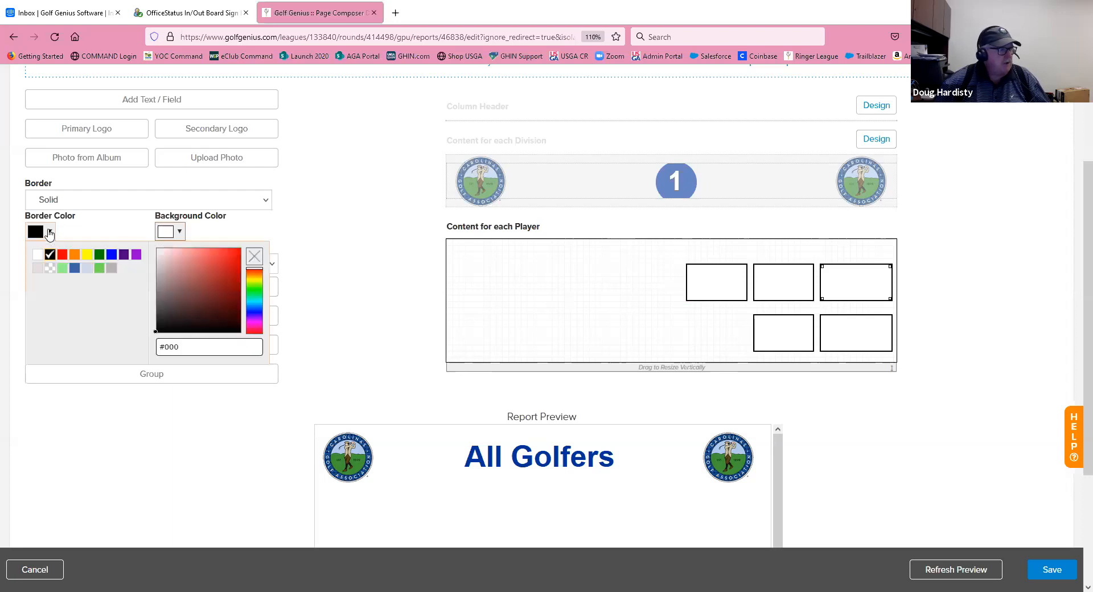
click(100, 251)
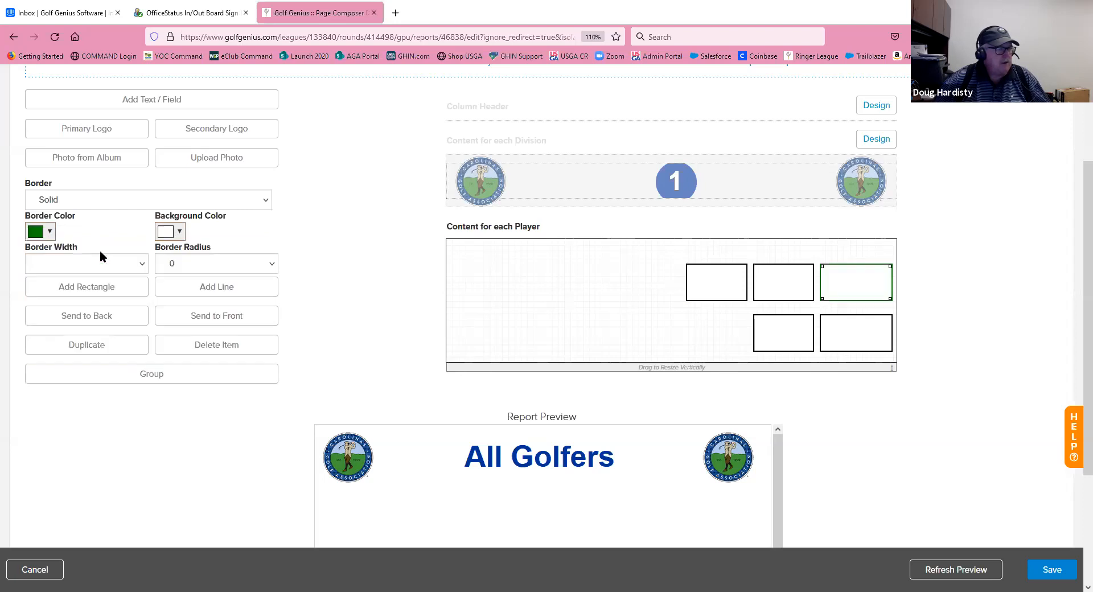
click(847, 341)
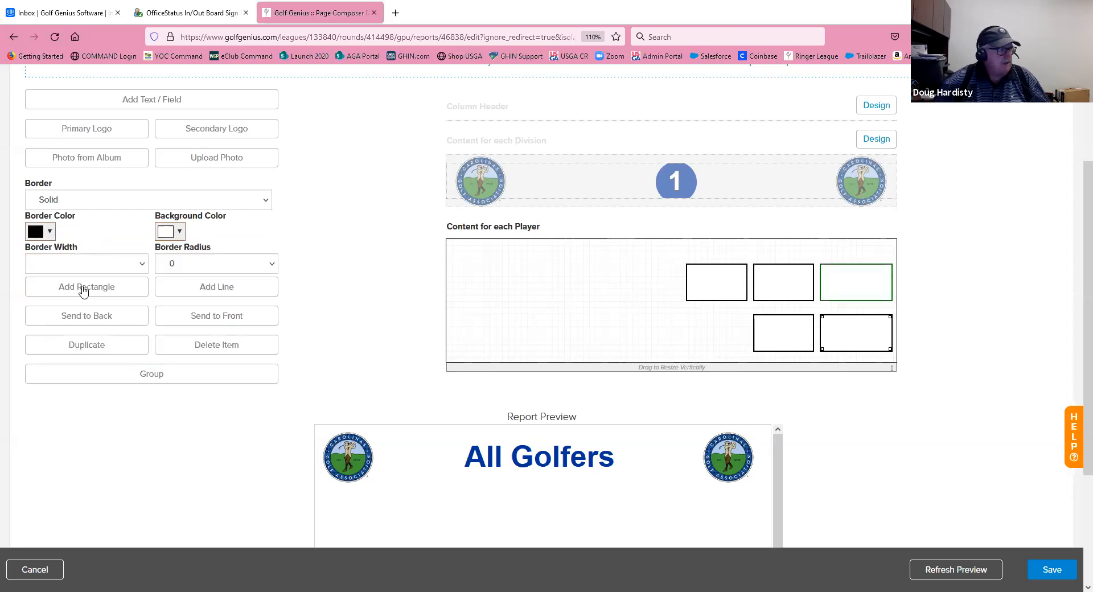
click(49, 233)
click(99, 254)
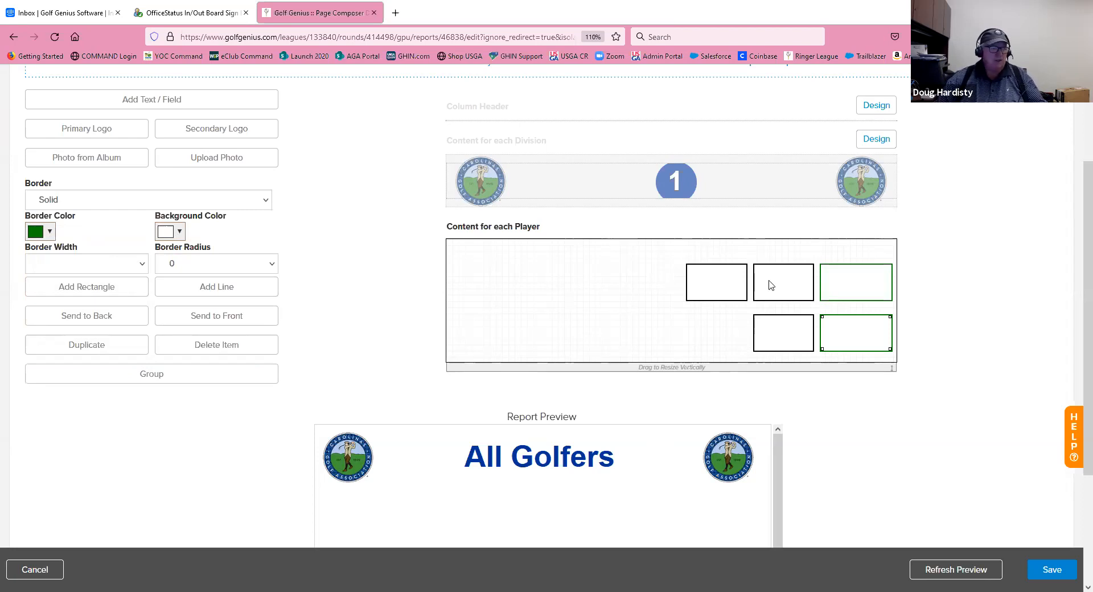
- Nudge the upper and lower green boxes right by the same amount, almost to the canvas's right edge
click(862, 285)
key(Right)
key(Right)
key(Right)
key(Right)
click(874, 340)
key(Right)
key(Right)
key(Right)
key(Right)
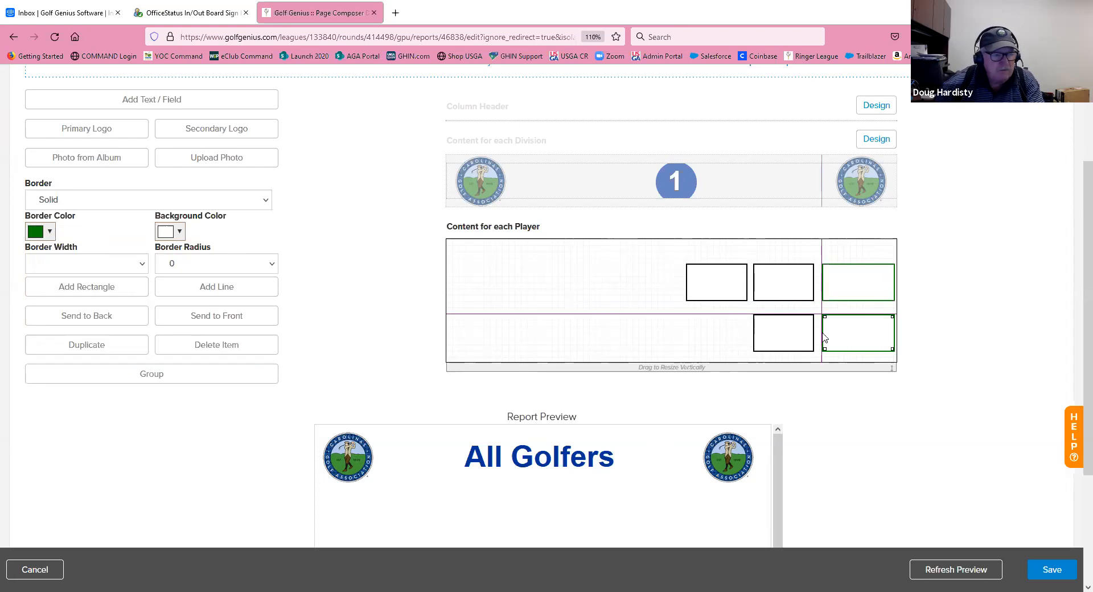
- Nudge the upper and lower middle-column boxes right until each sits close to its green neighbour
click(798, 275)
key(Right)
key(Right)
key(Right)
key(Right)
key(Right)
key(Right)
key(Right)
key(Right)
key(Right)
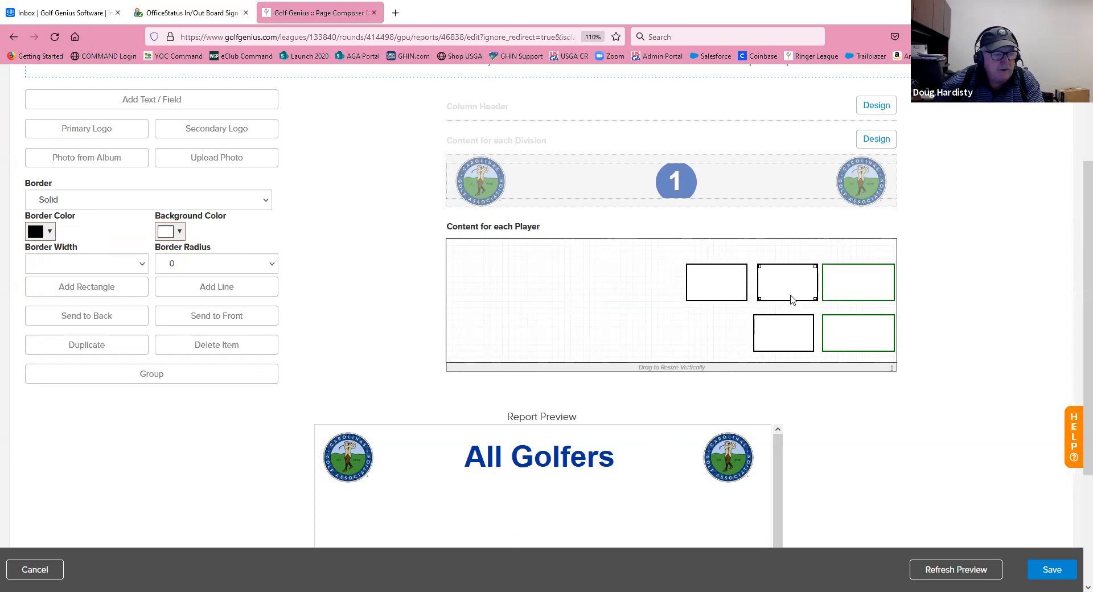
key(Right)
key(Right)
key(Right)
key(Right)
key(Right)
key(Right)
key(Right)
key(Right)
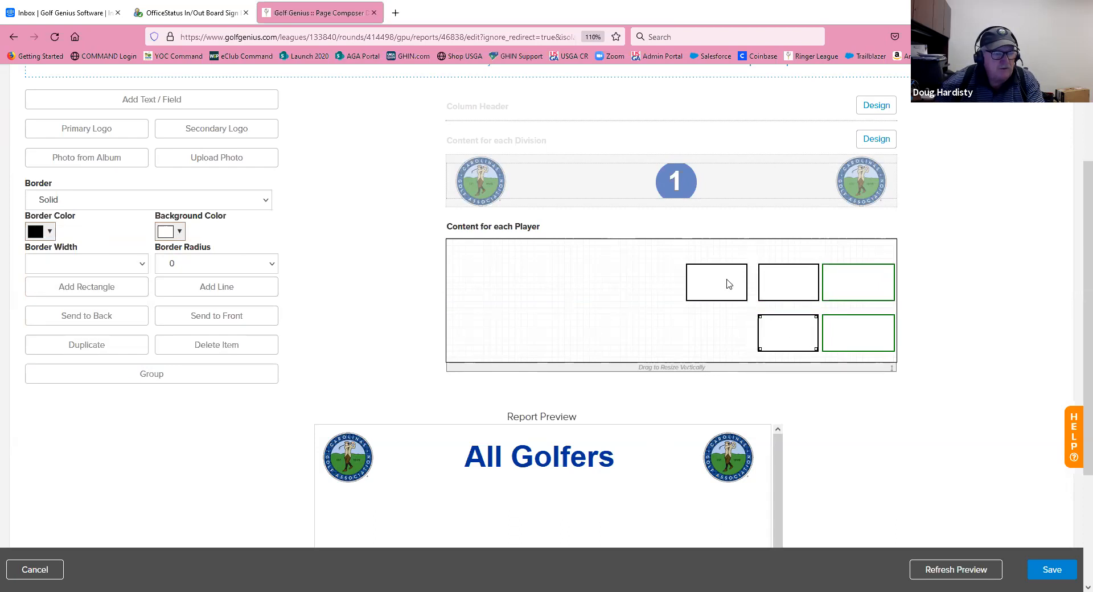
- Nudge the leftmost box of the upper row right until it sits close to the middle-column box
key(Right)
key(Right)
key(Right)
key(Right)
key(Right)
key(Right)
key(Right)
key(Right)
key(Right)
key(Right)
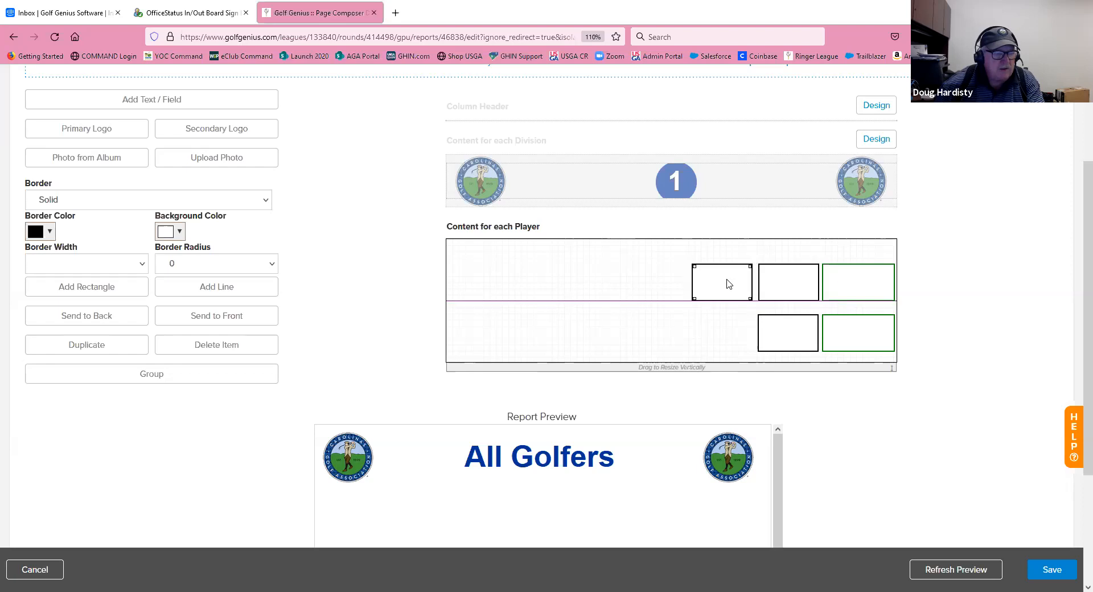
key(Right)
key(Right)
key(Right)
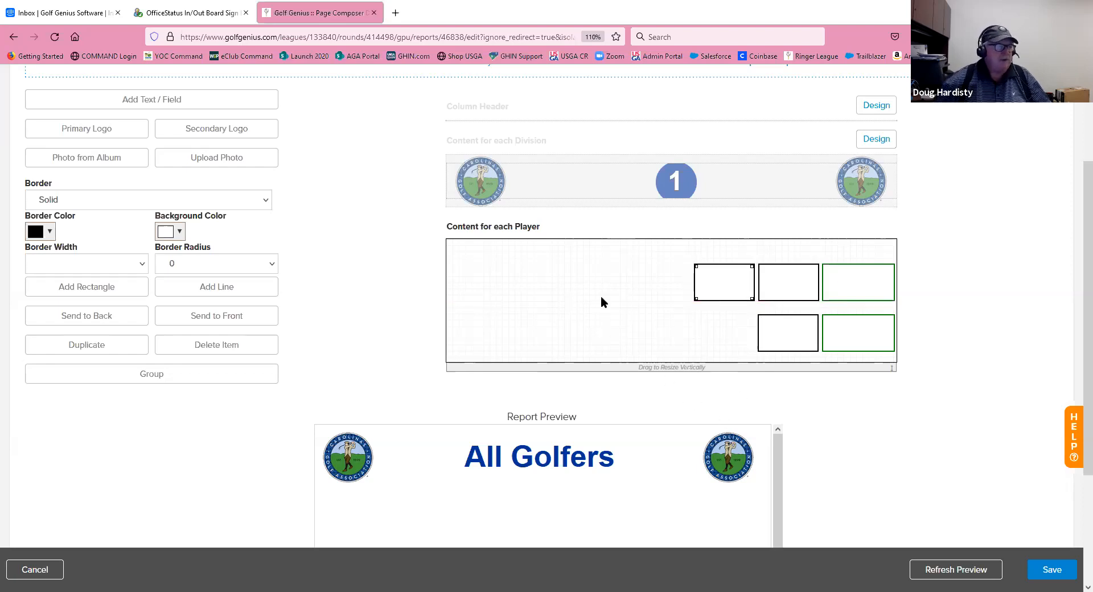
- Start a new text field in the Player content area
scroll(602, 300, up, 2)
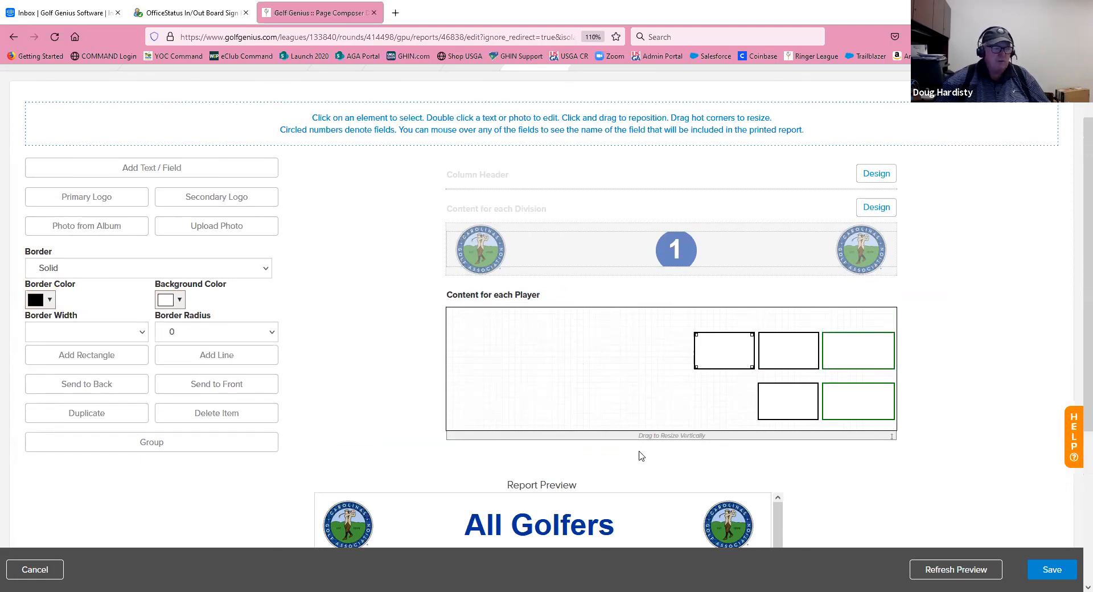
click(169, 172)
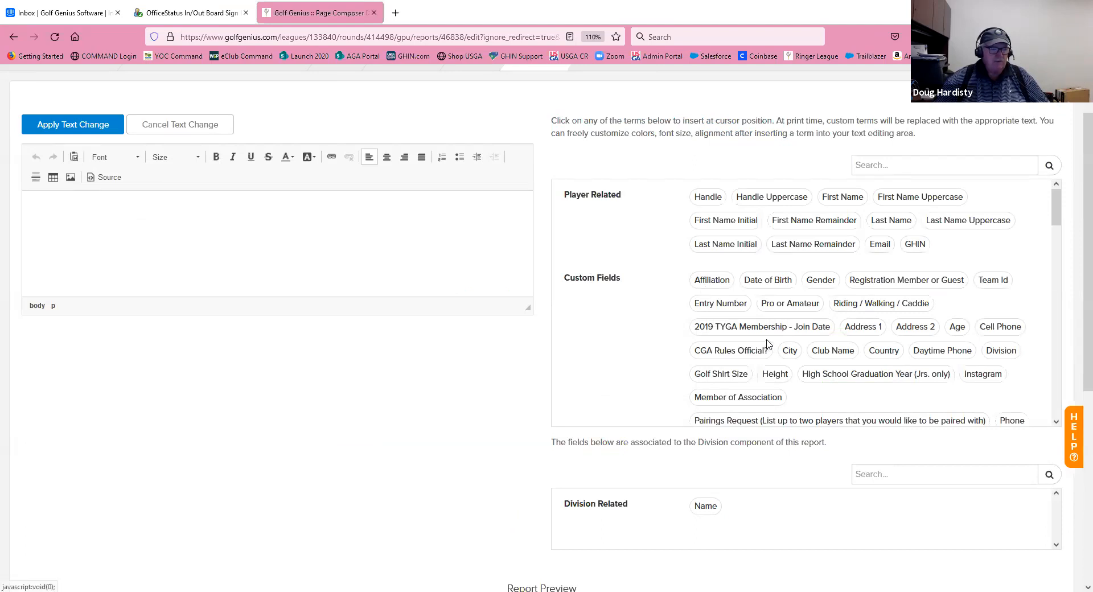
- Look through the insertable player, custom, round, tee, player stats and tournament fields
scroll(763, 353, down, 5)
scroll(763, 353, down, 2)
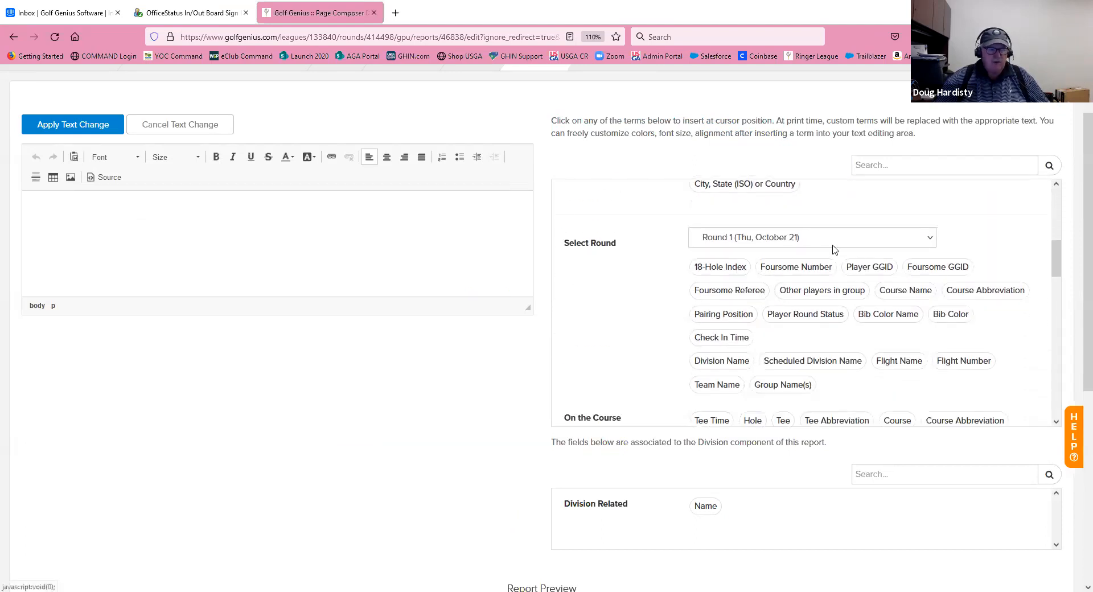
scroll(795, 358, down, 2)
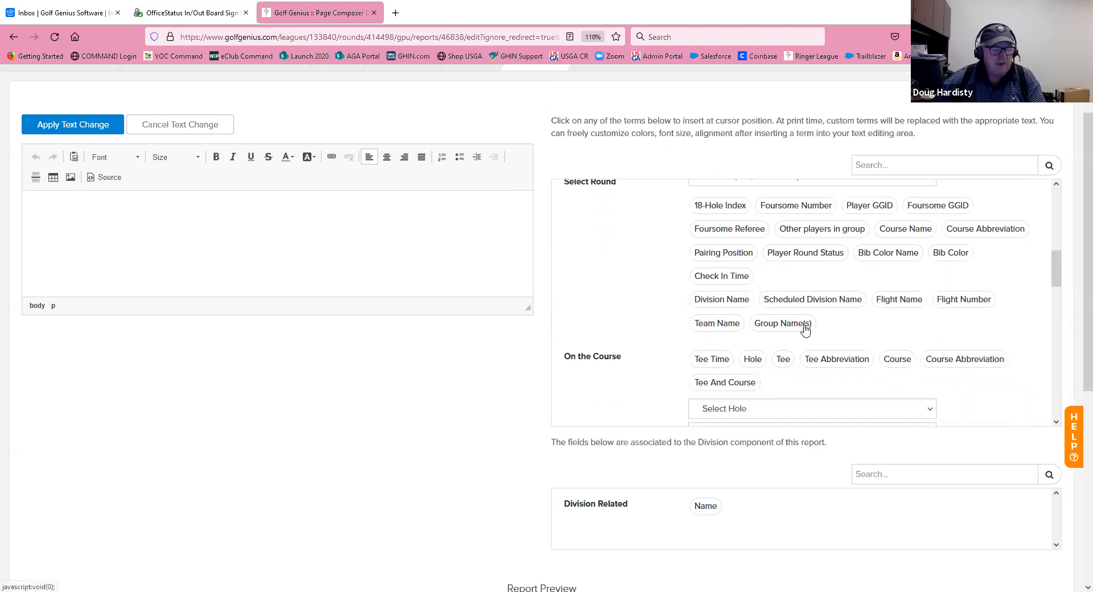
scroll(802, 339, down, 4)
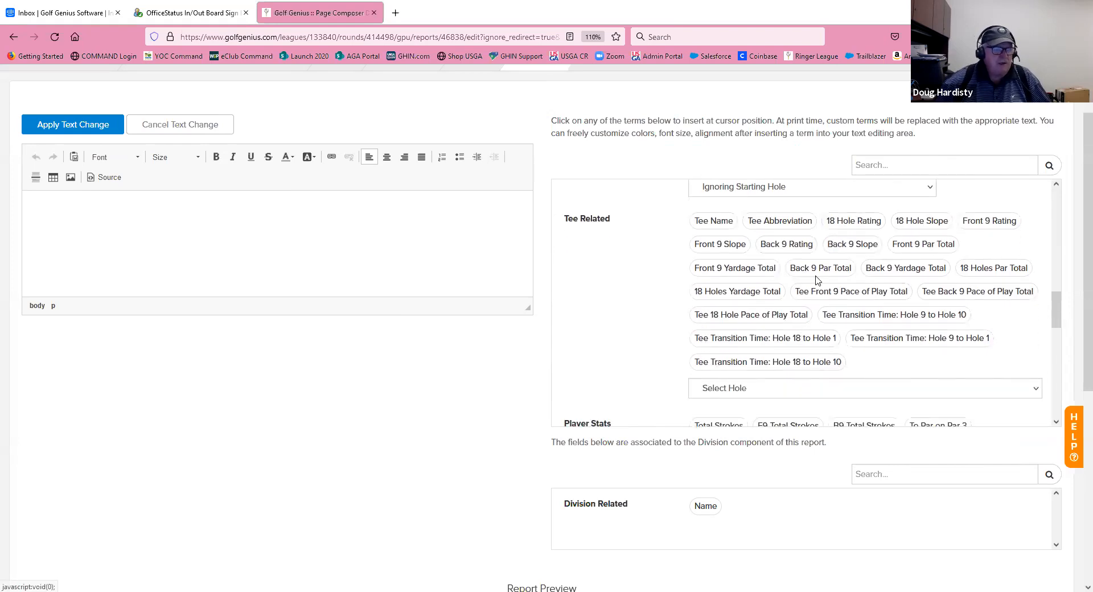
scroll(816, 282, down, 2)
scroll(816, 281, up, 2)
scroll(816, 282, down, 3)
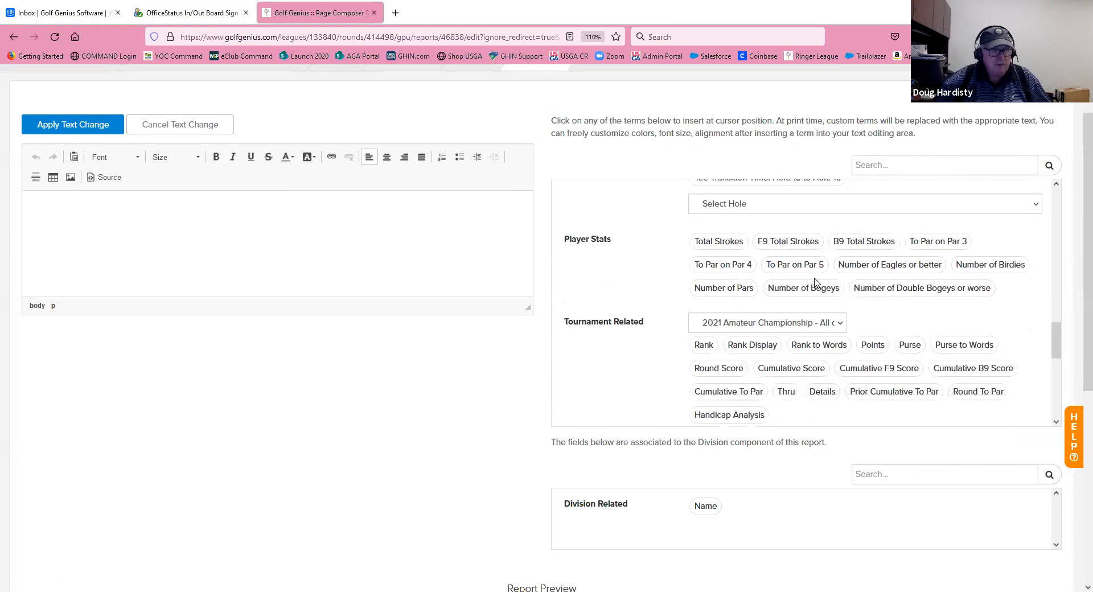
scroll(816, 282, down, 1)
scroll(815, 283, down, 1)
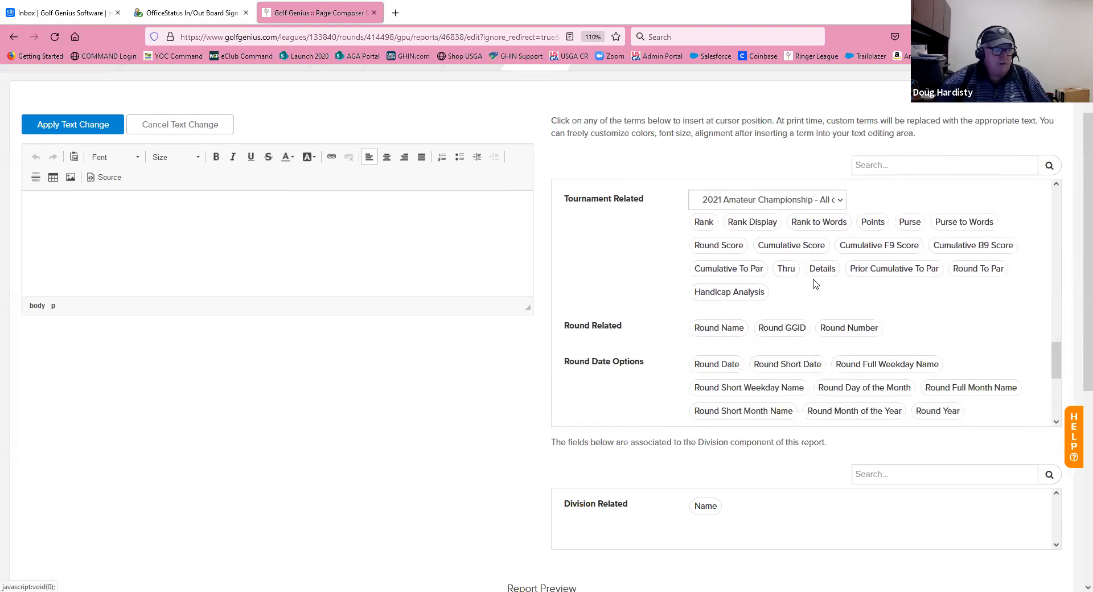
scroll(815, 283, down, 2)
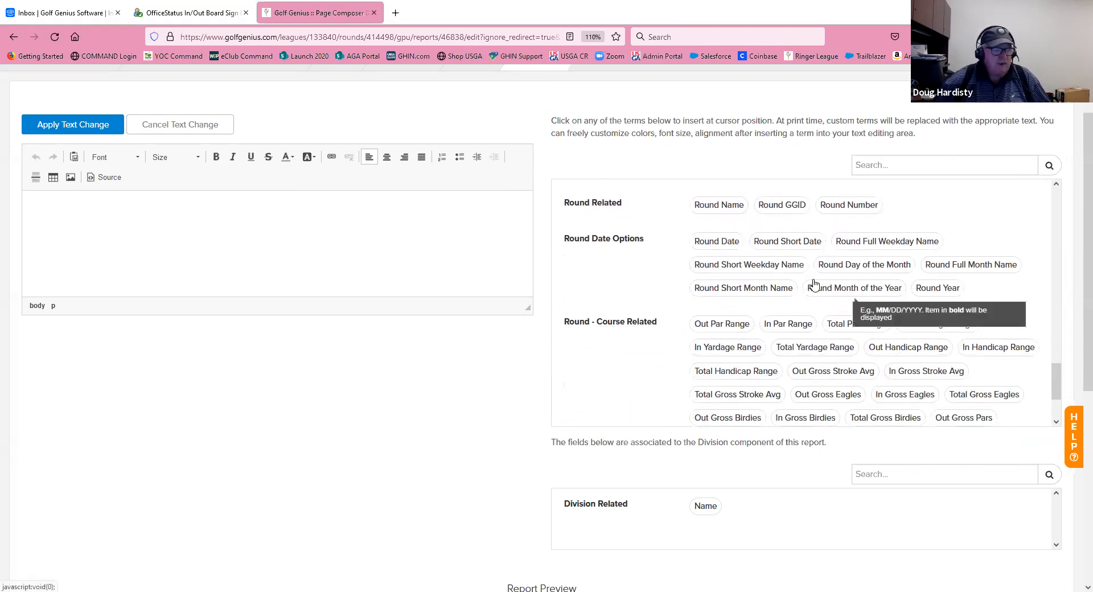
scroll(814, 283, up, 2)
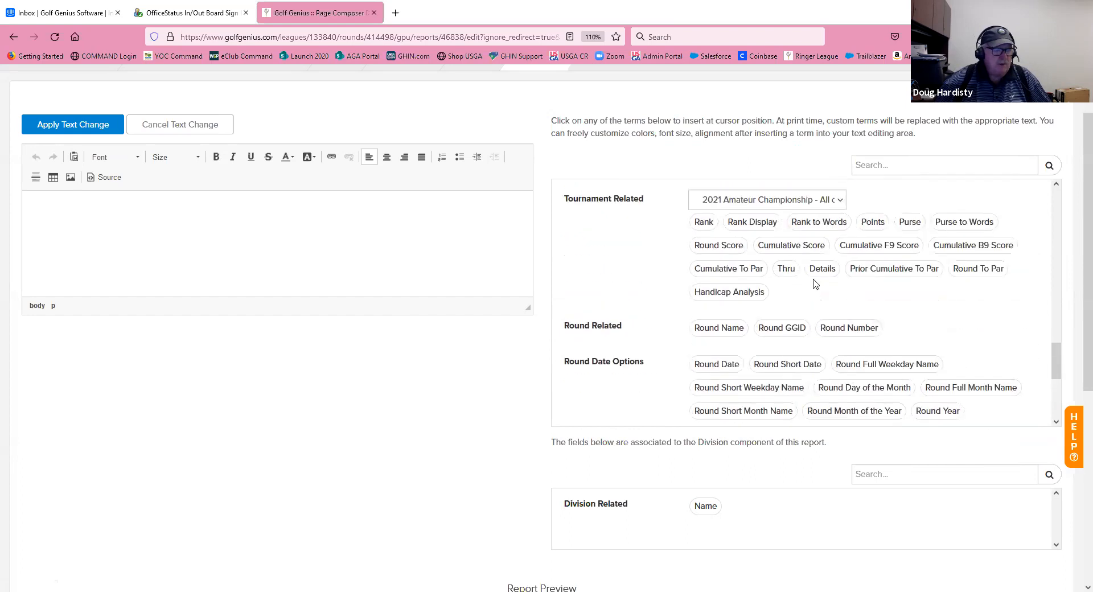
scroll(814, 283, down, 2)
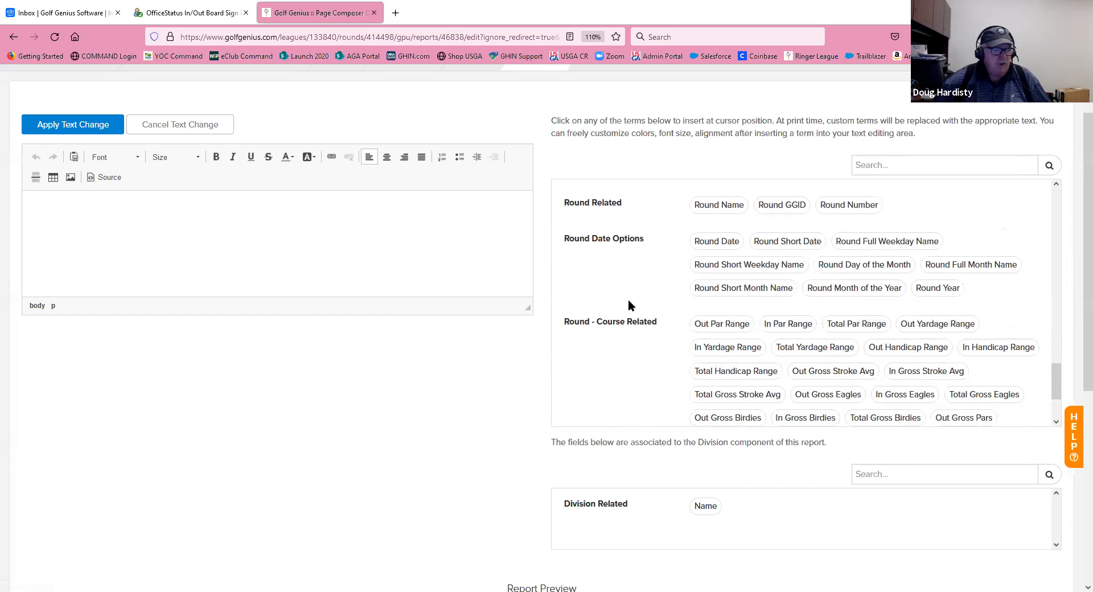
scroll(631, 323, down, 2)
scroll(633, 323, up, 3)
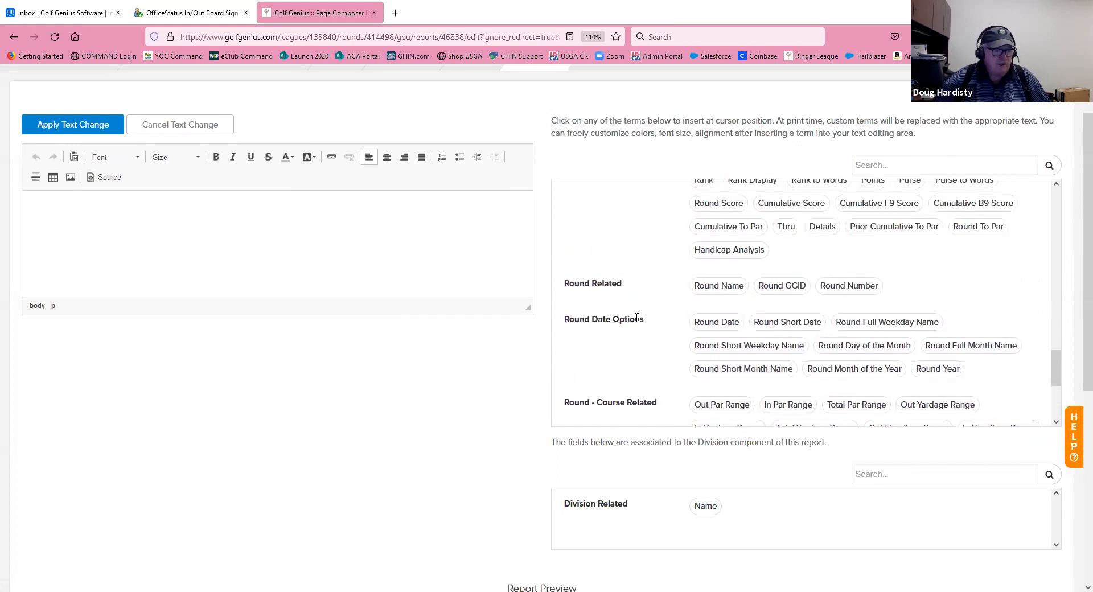
scroll(637, 319, up, 10)
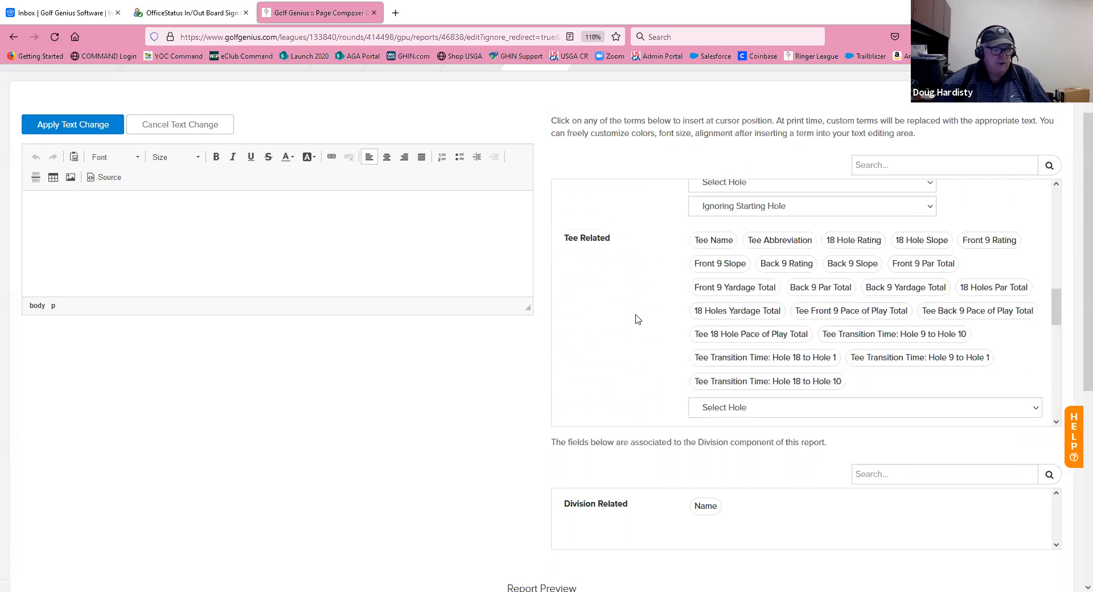
scroll(637, 318, up, 10)
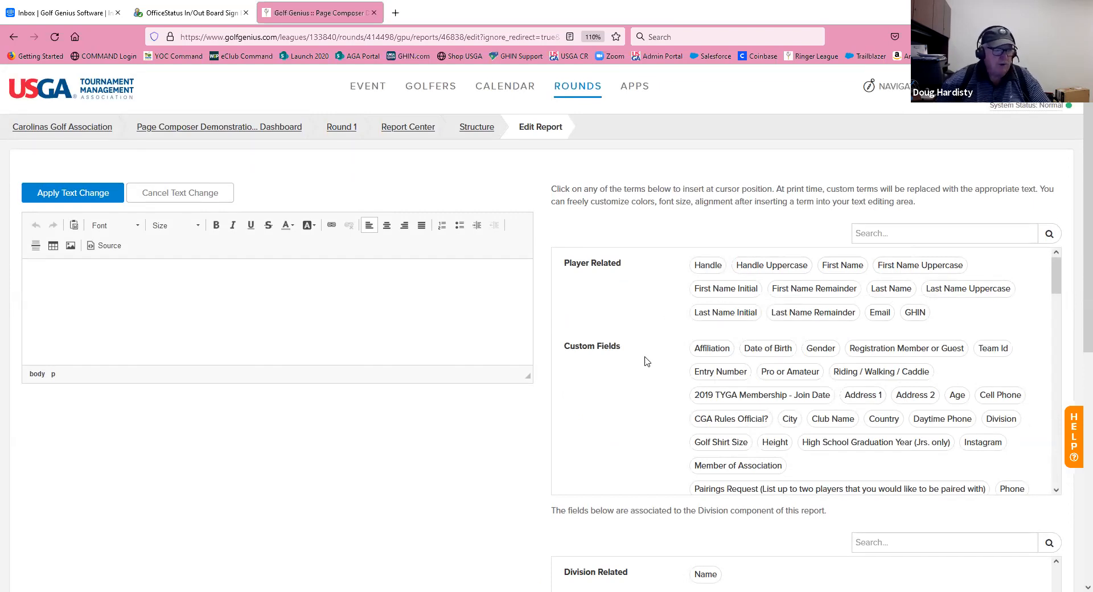
- Insert the player's Handle field, format it in Almendra at size 48, and apply the text change
click(709, 267)
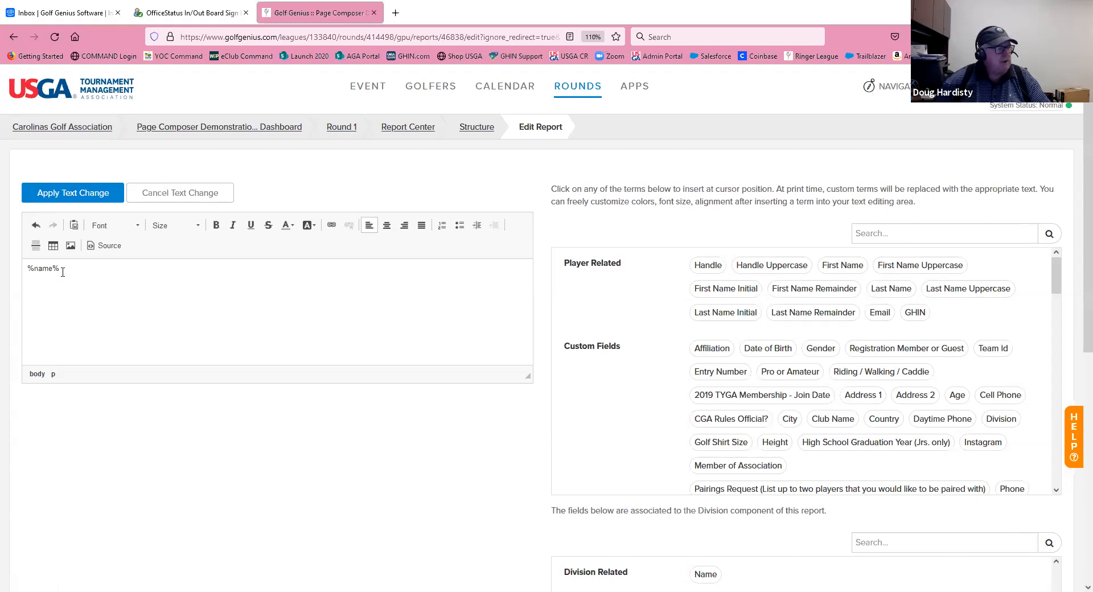
drag(63, 268, 14, 263)
click(196, 226)
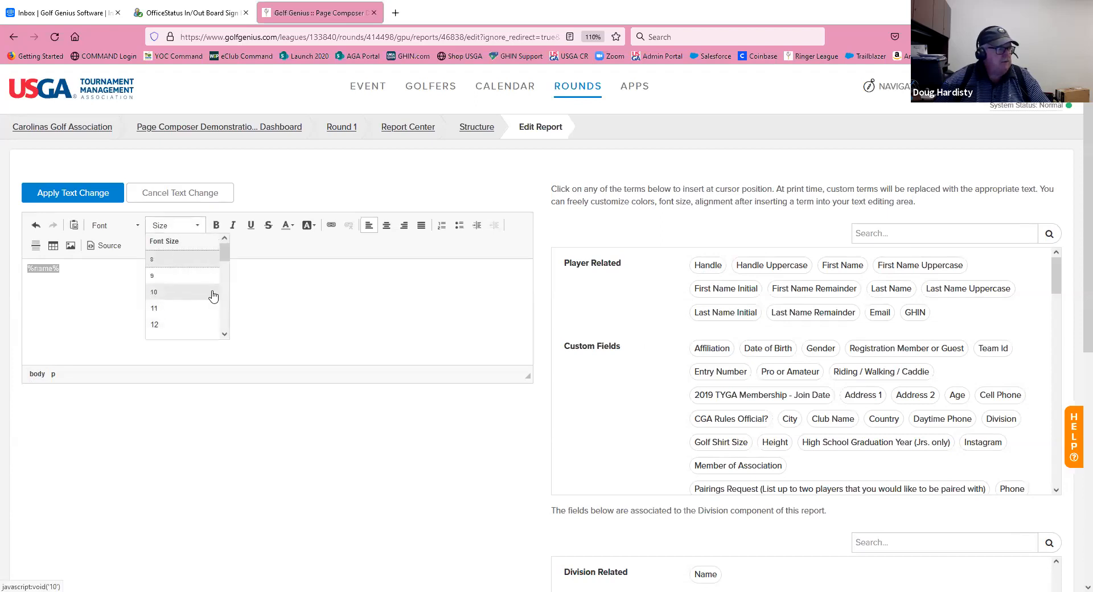
scroll(223, 296, down, 5)
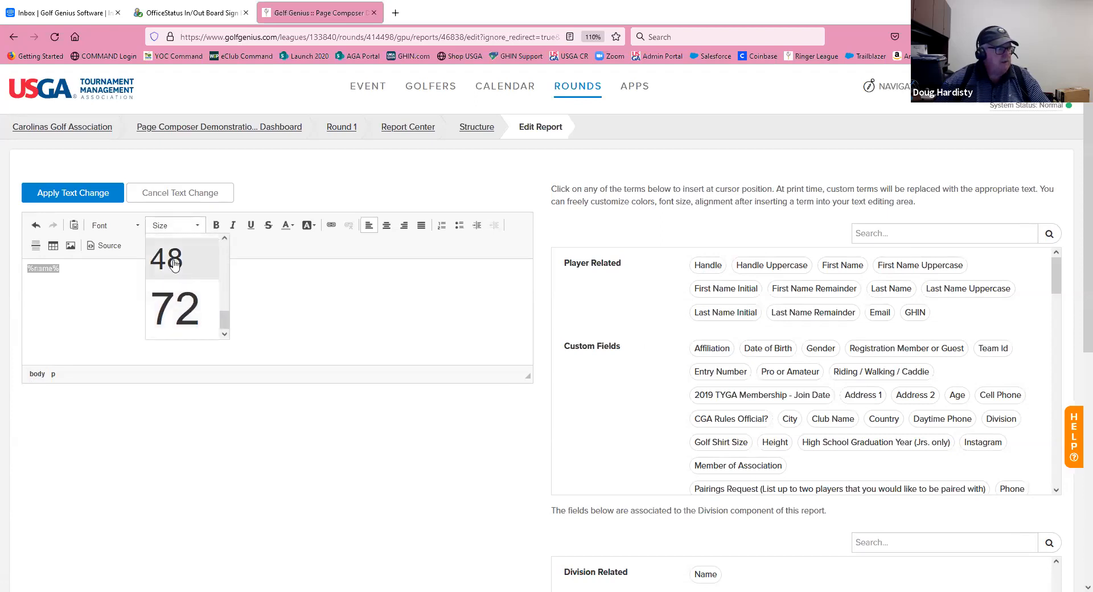
click(175, 264)
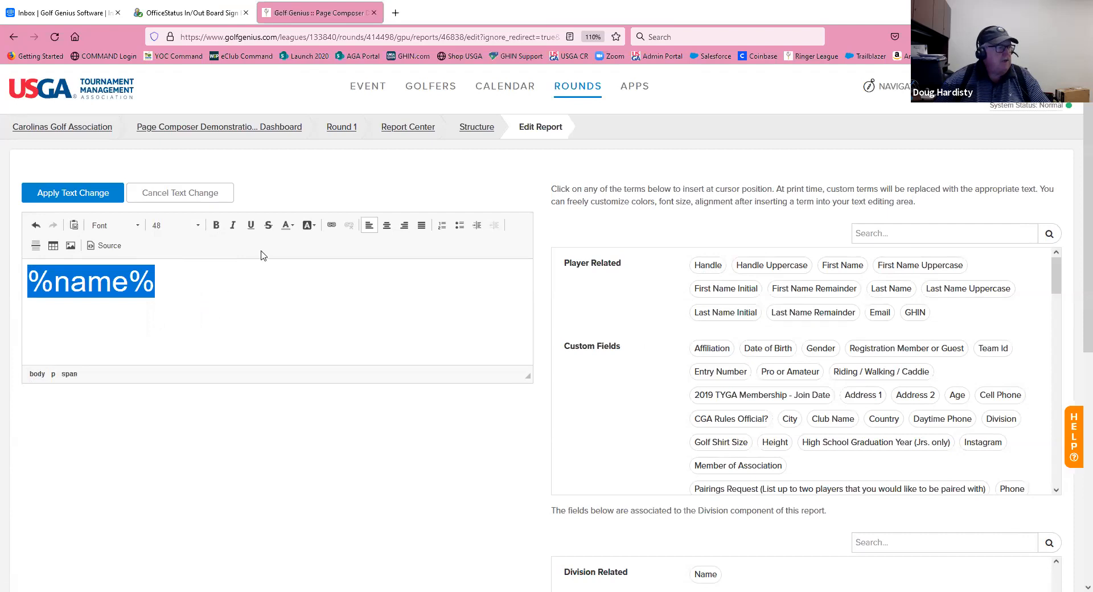
click(129, 227)
click(101, 260)
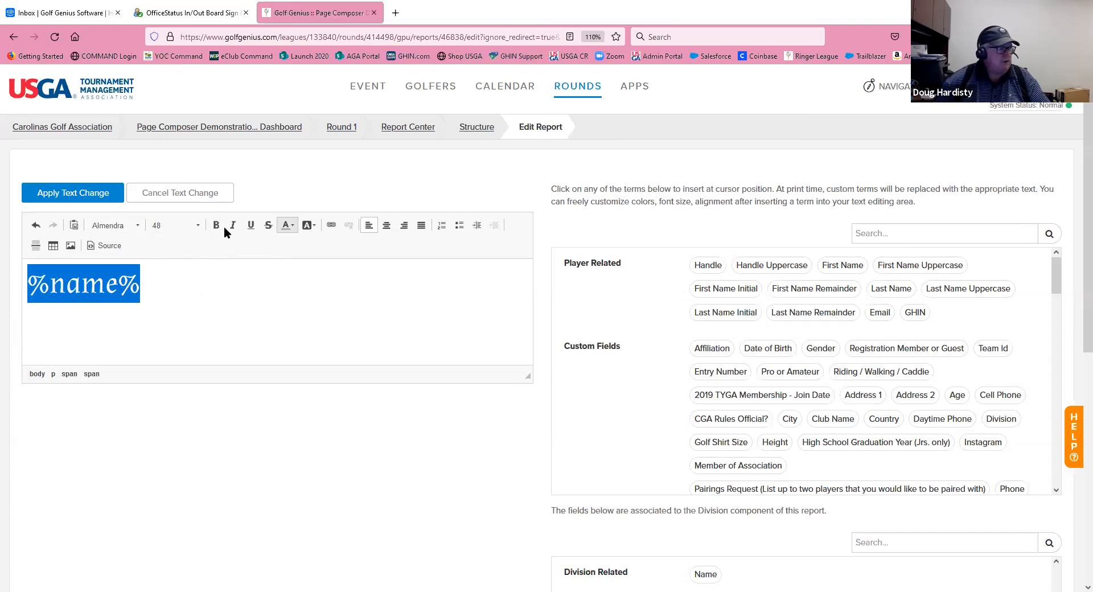
click(81, 192)
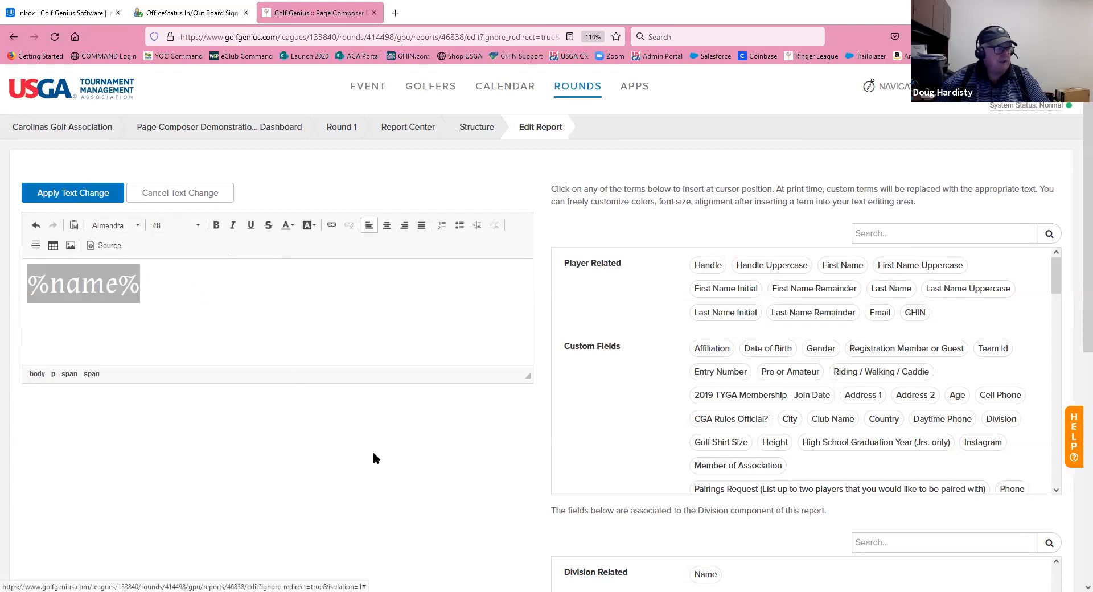
- Widen the player name field to reach the leftmost upper score box, and refresh the report preview to check the player rows
drag(515, 428, 694, 432)
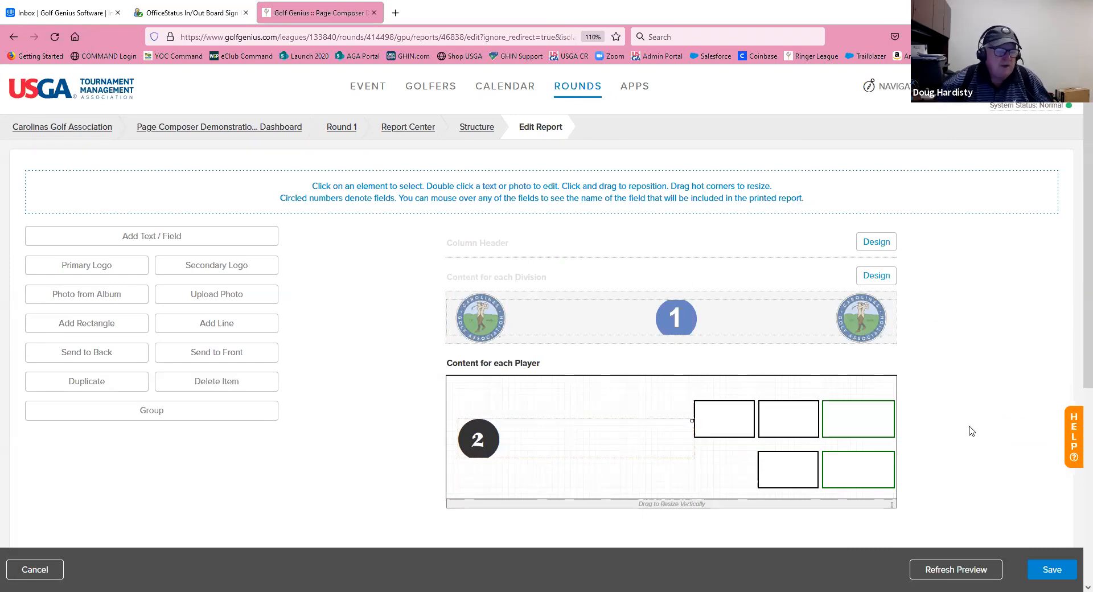
scroll(970, 431, down, 5)
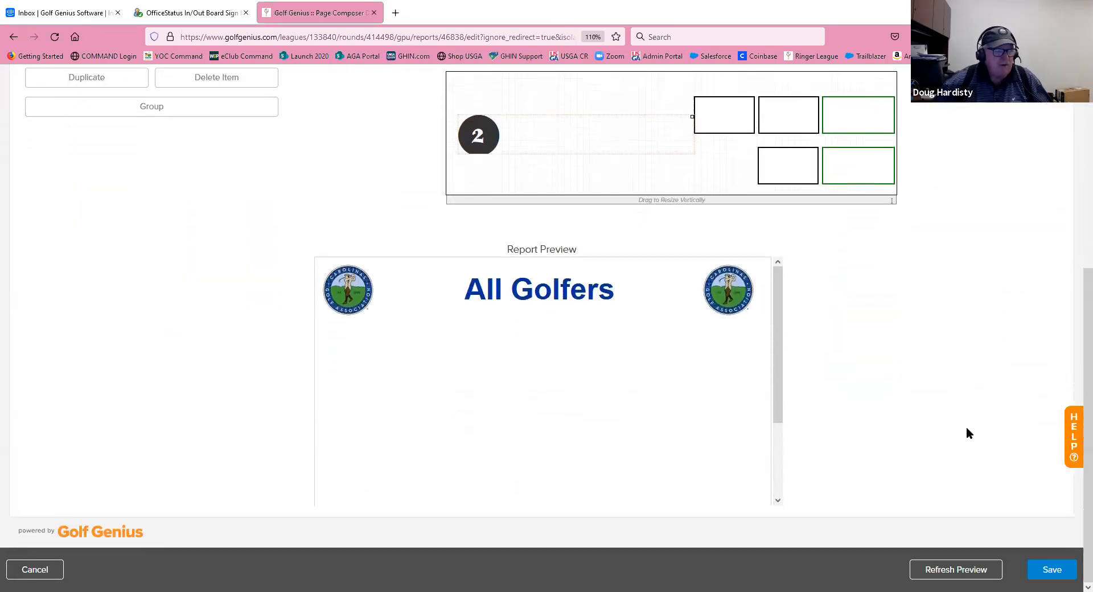
click(964, 575)
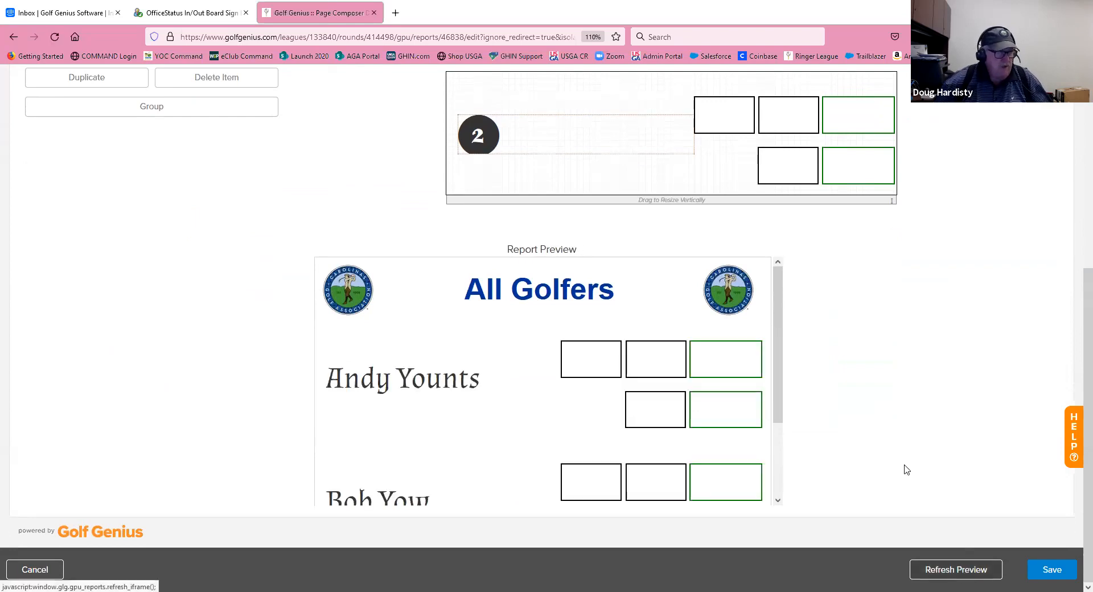
scroll(907, 470, up, 1)
scroll(906, 470, down, 1)
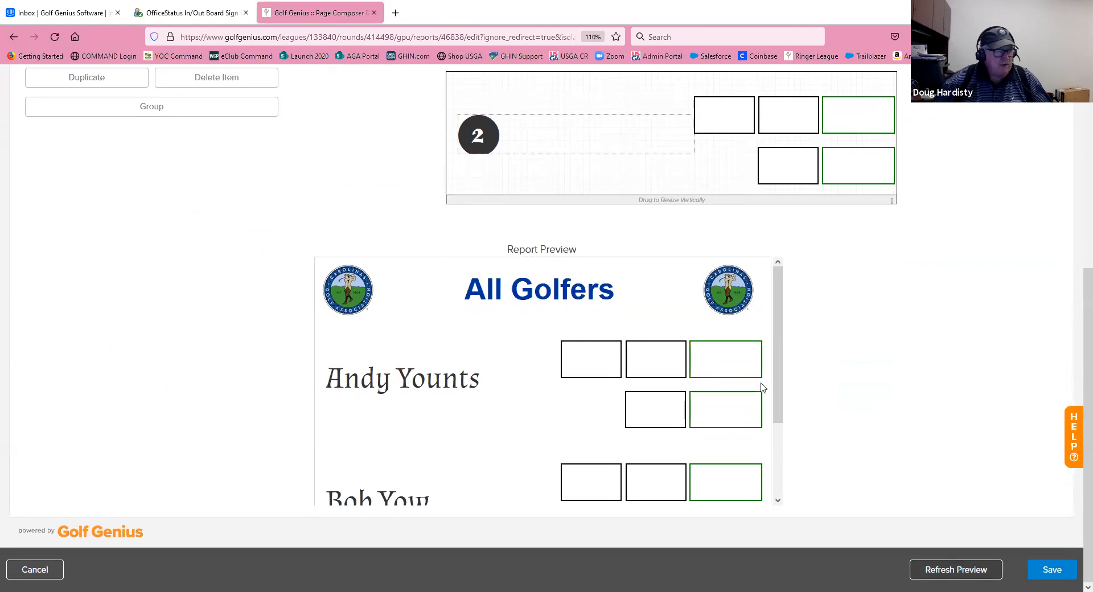
drag(782, 383, 789, 416)
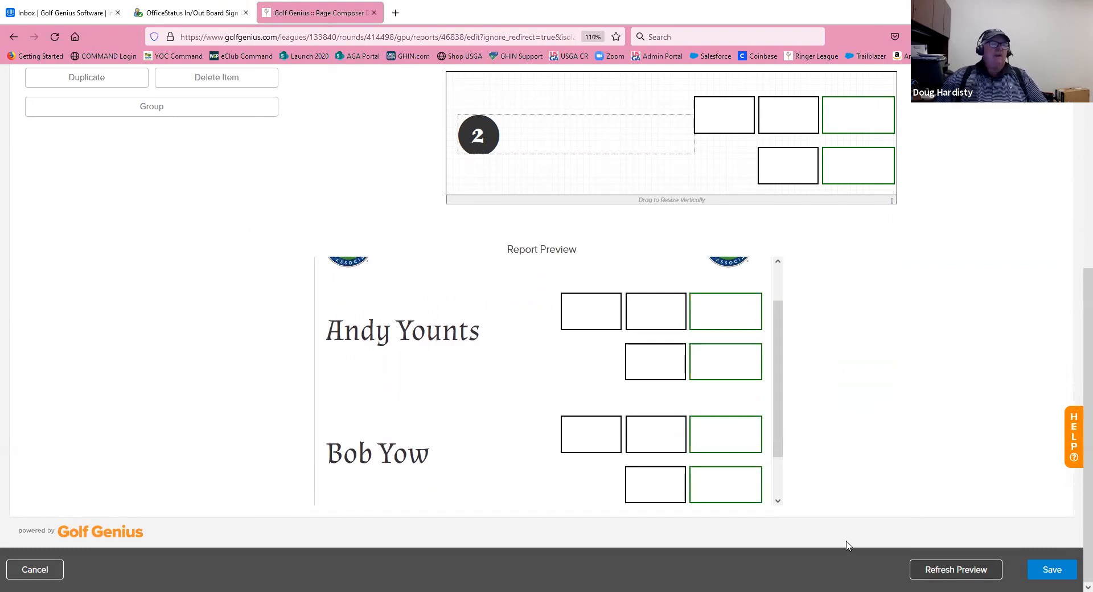
- Make the player name field's text bold and apply the text change
scroll(839, 522, up, 2)
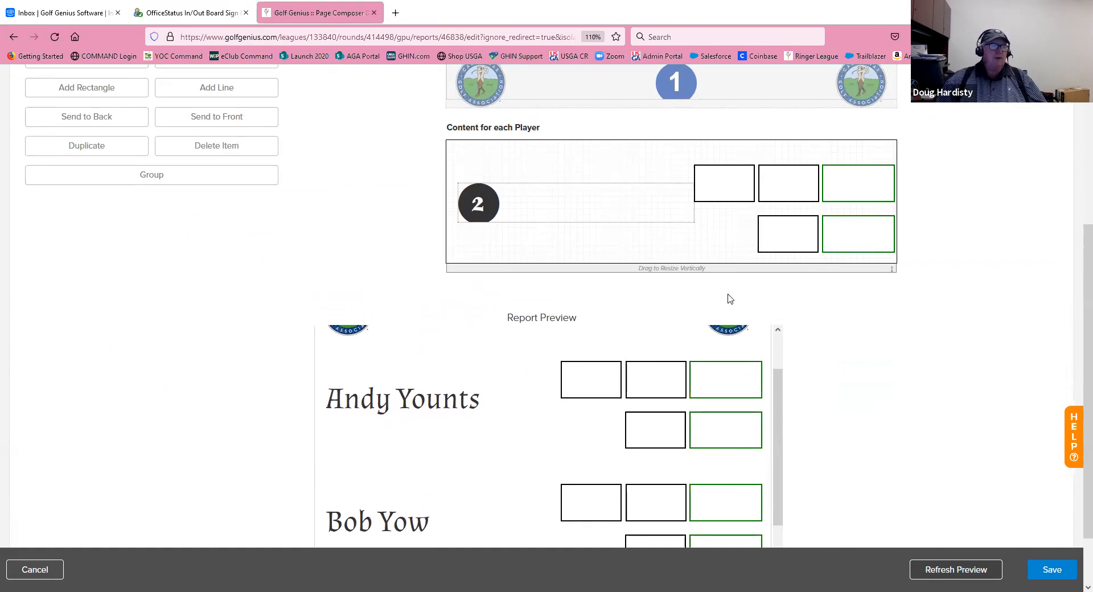
scroll(728, 295, down, 2)
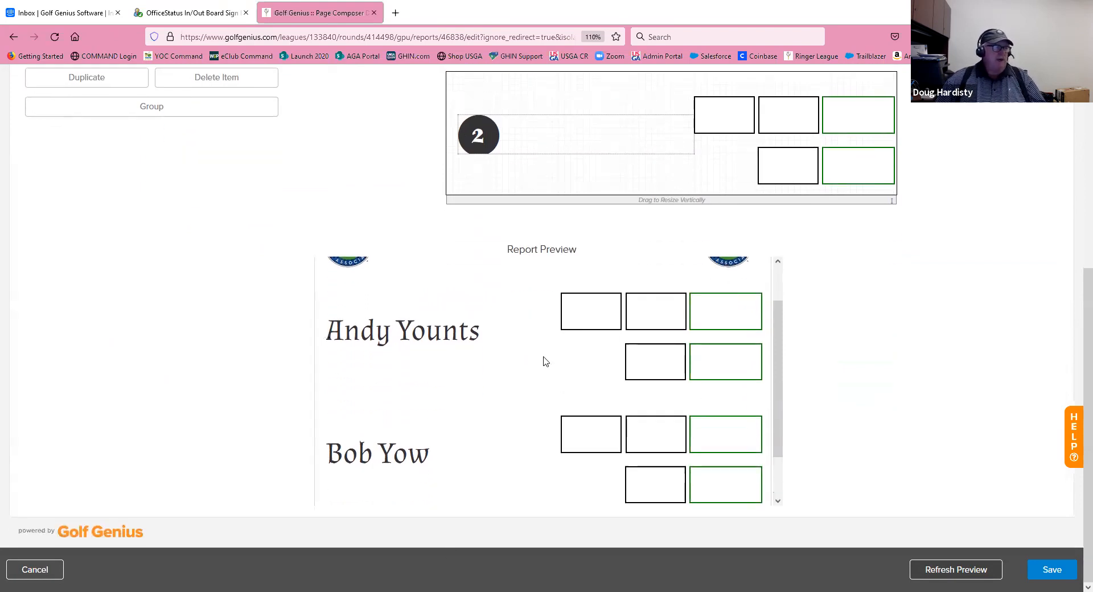
scroll(544, 361, up, 2)
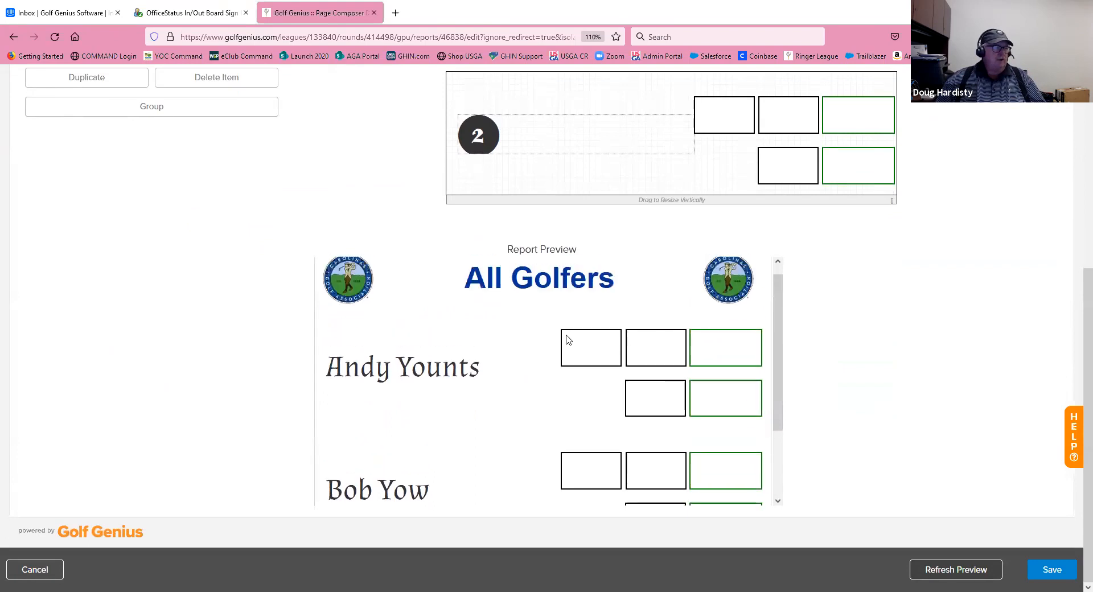
click(566, 135)
scroll(641, 359, up, 3)
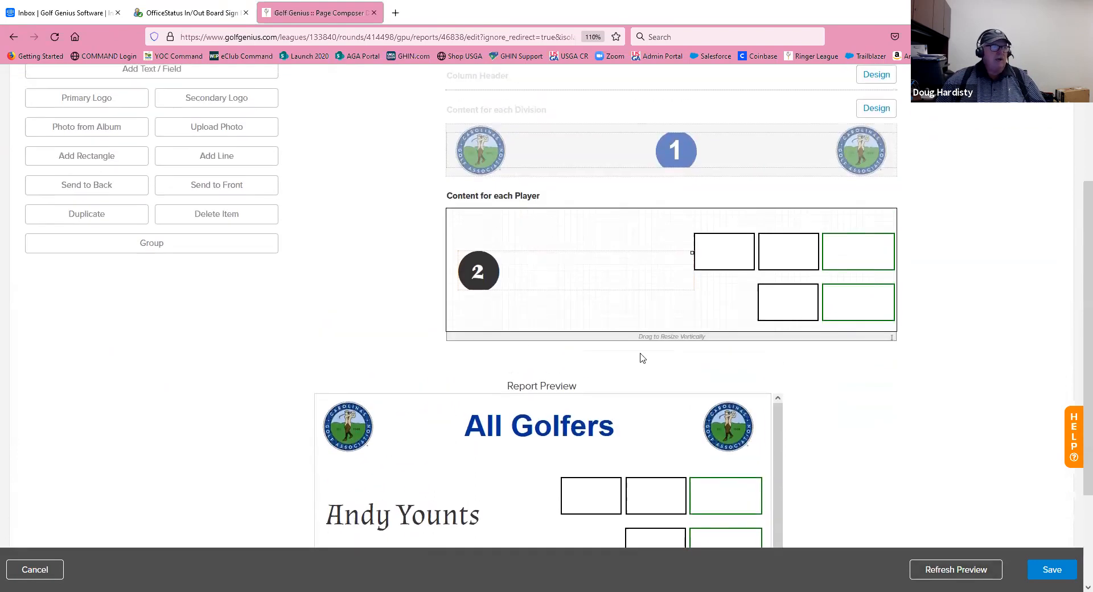
double_click(565, 271)
drag(149, 165, 6, 162)
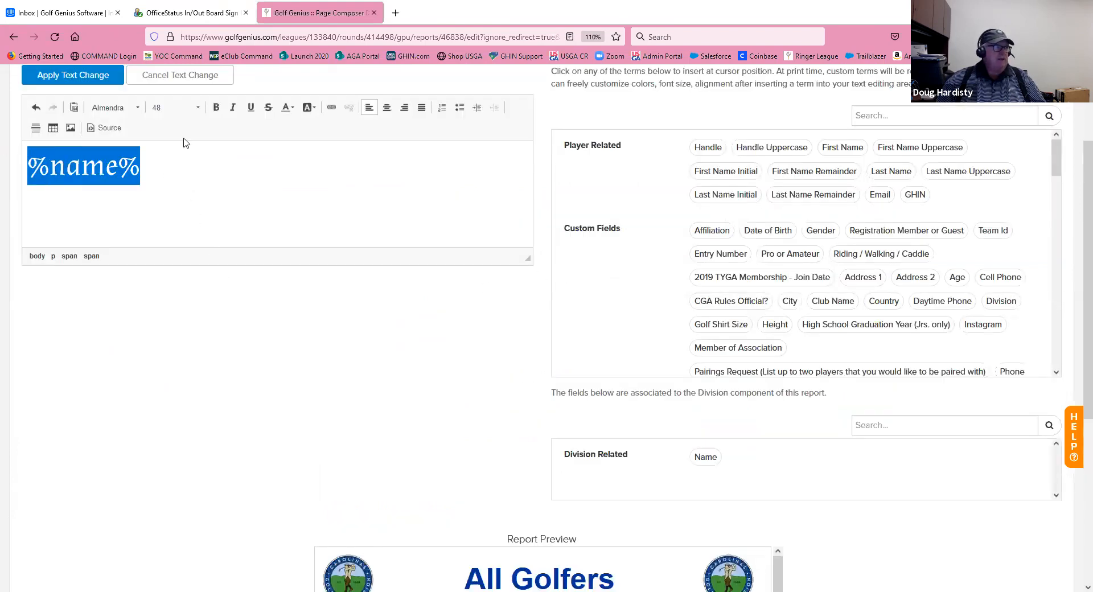
click(216, 107)
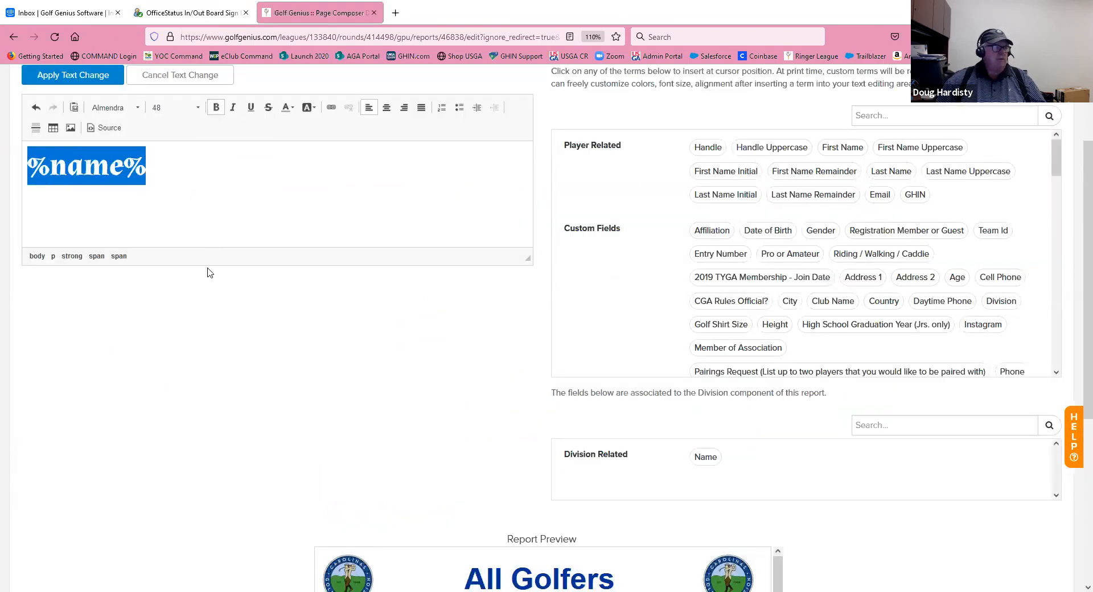
click(79, 78)
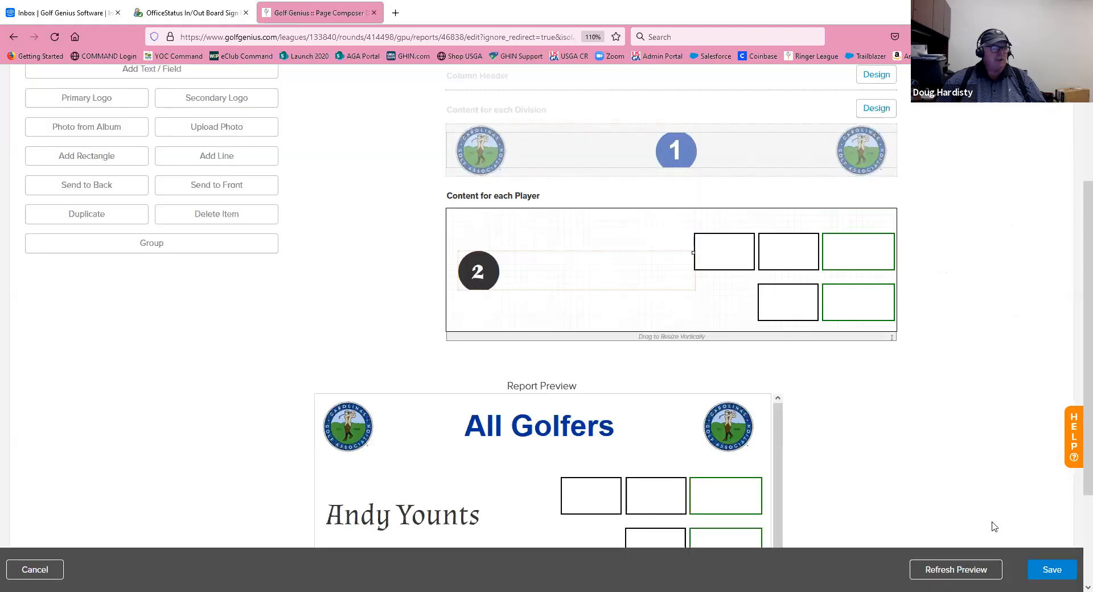
- Refresh the report preview and check how the player names fit beside the score boxes
scroll(990, 525, down, 3)
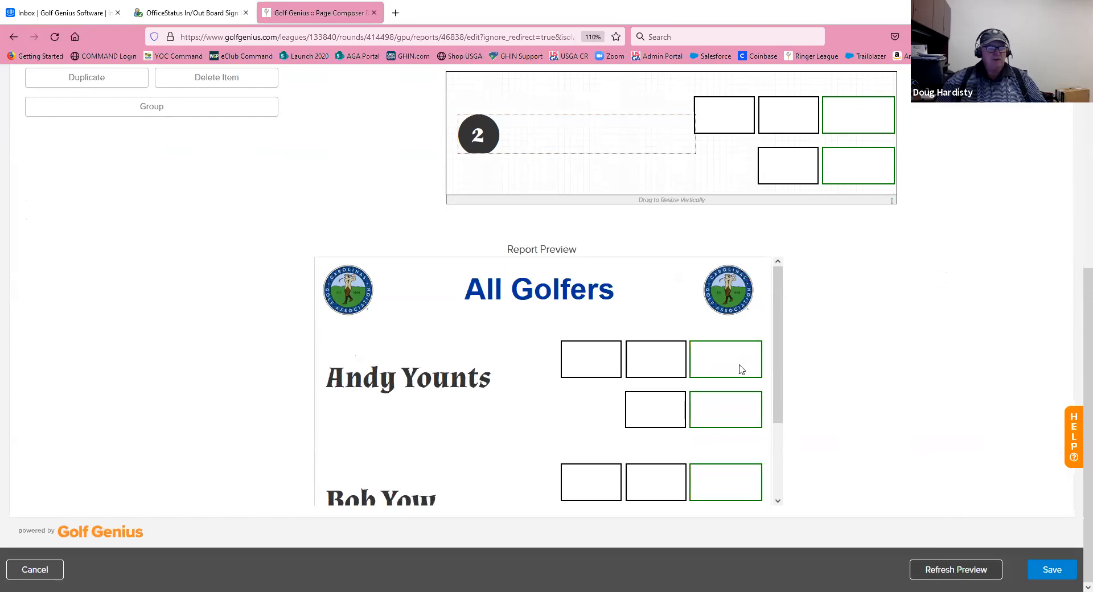
drag(778, 359, 784, 380)
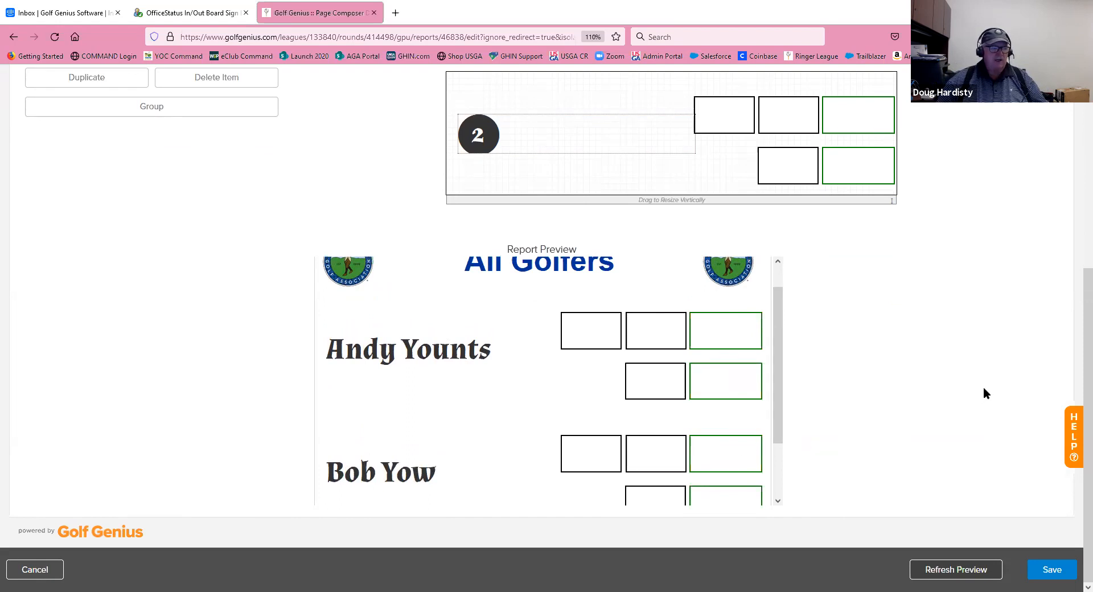
scroll(838, 434, up, 2)
scroll(834, 433, down, 2)
drag(778, 397, 781, 328)
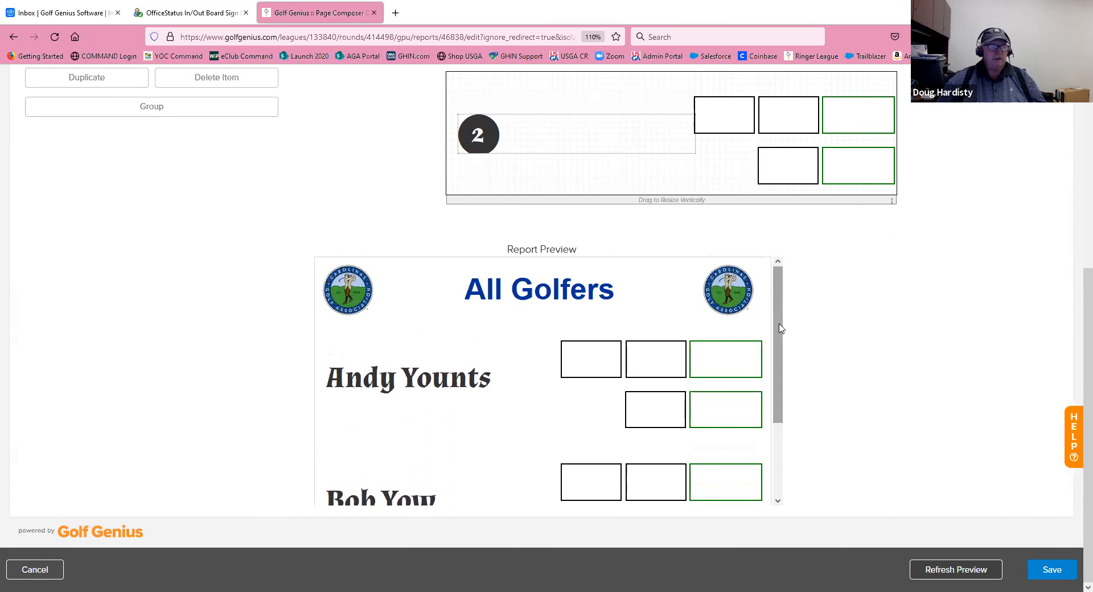
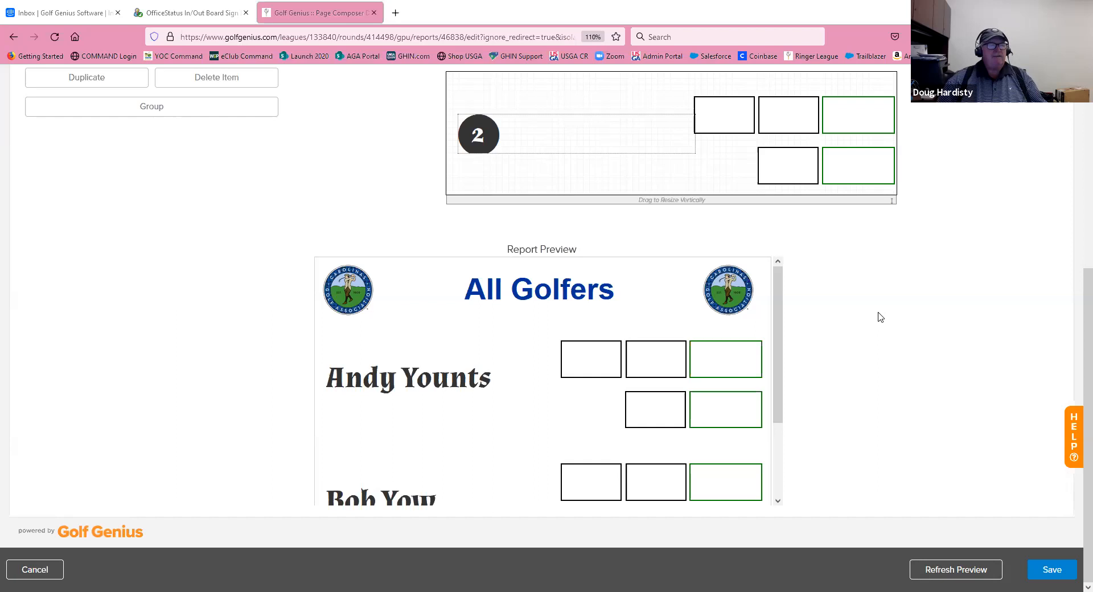
- Delete the existing player name field from the Player content area
scroll(880, 319, up, 4)
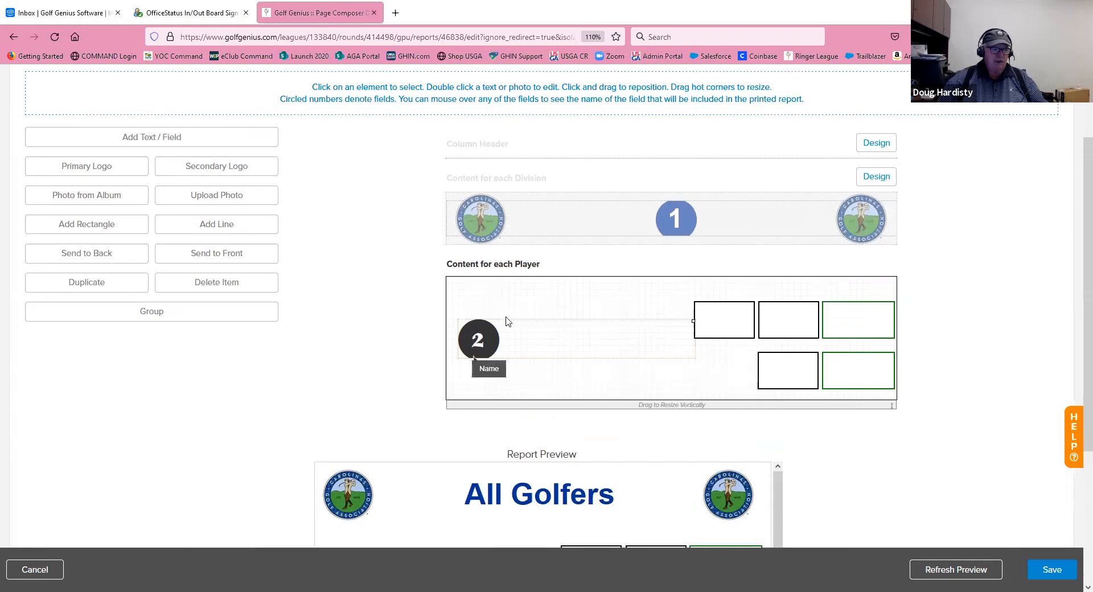
drag(519, 340, 512, 313)
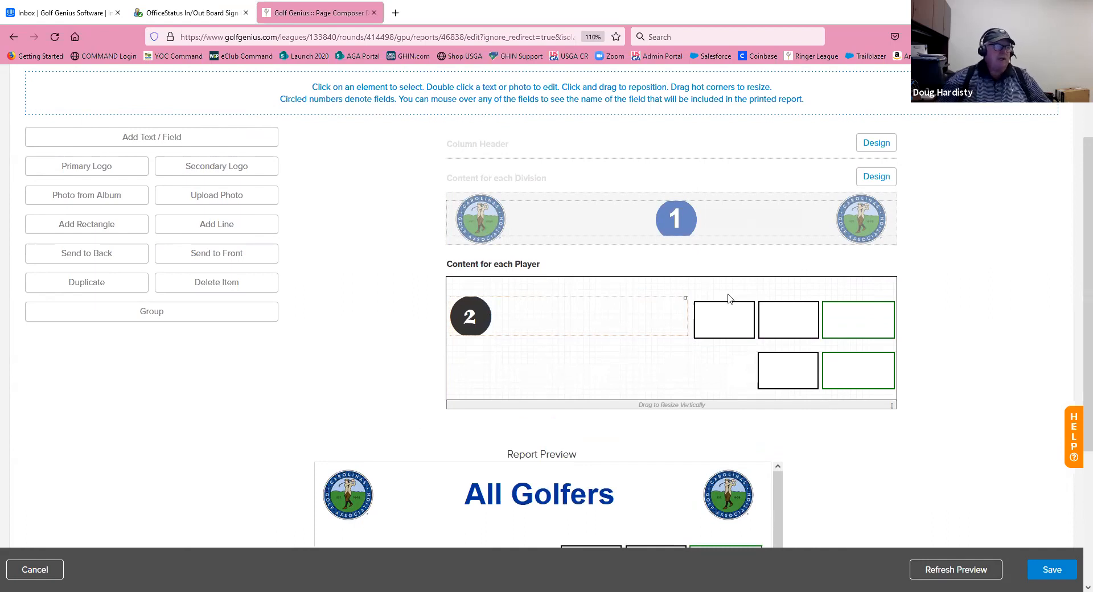
click(211, 283)
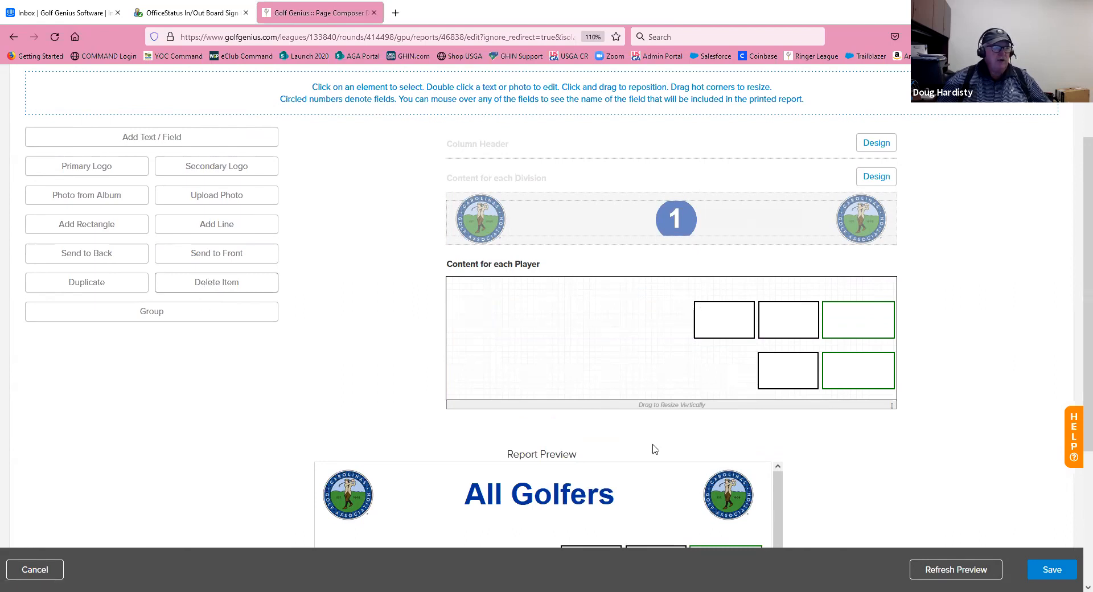
- Add a new text field containing Last Name Initial followed directly by Last Name Remainder, and enlarge the text editing area
click(137, 139)
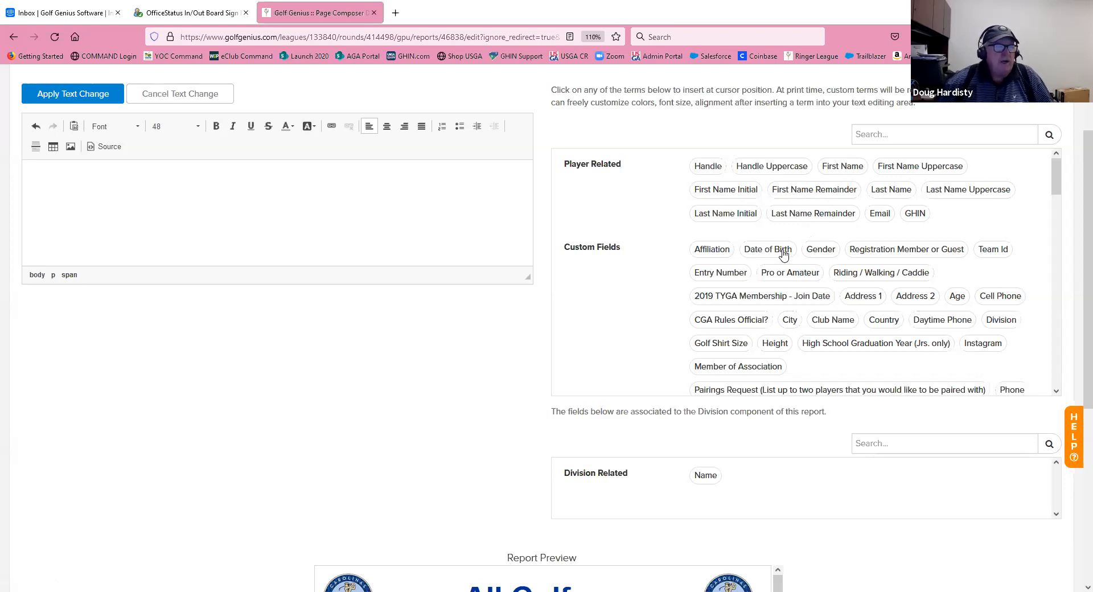
click(720, 216)
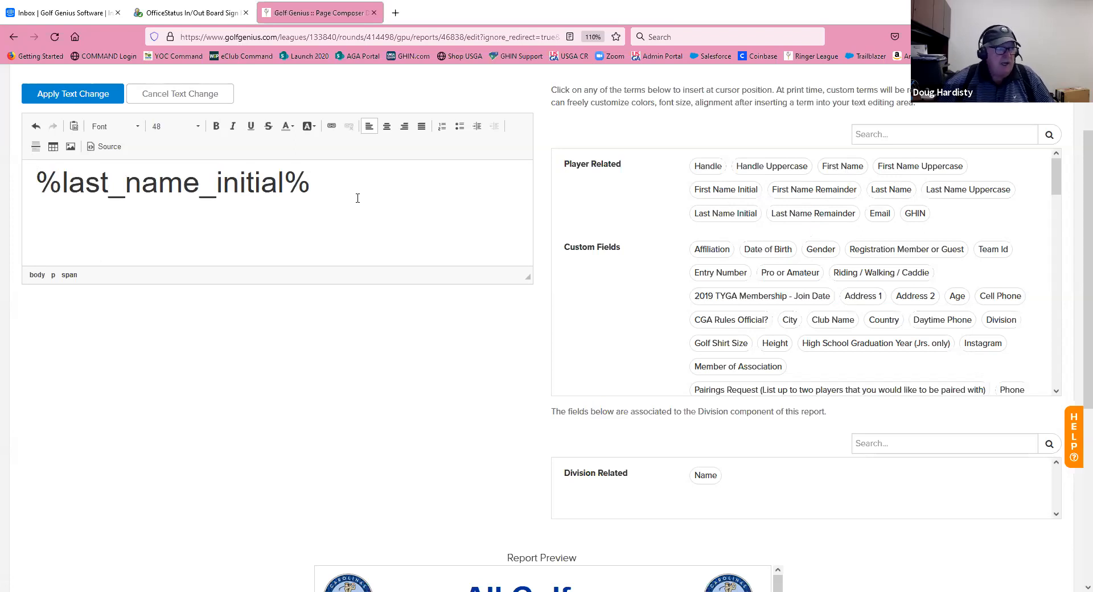
click(804, 214)
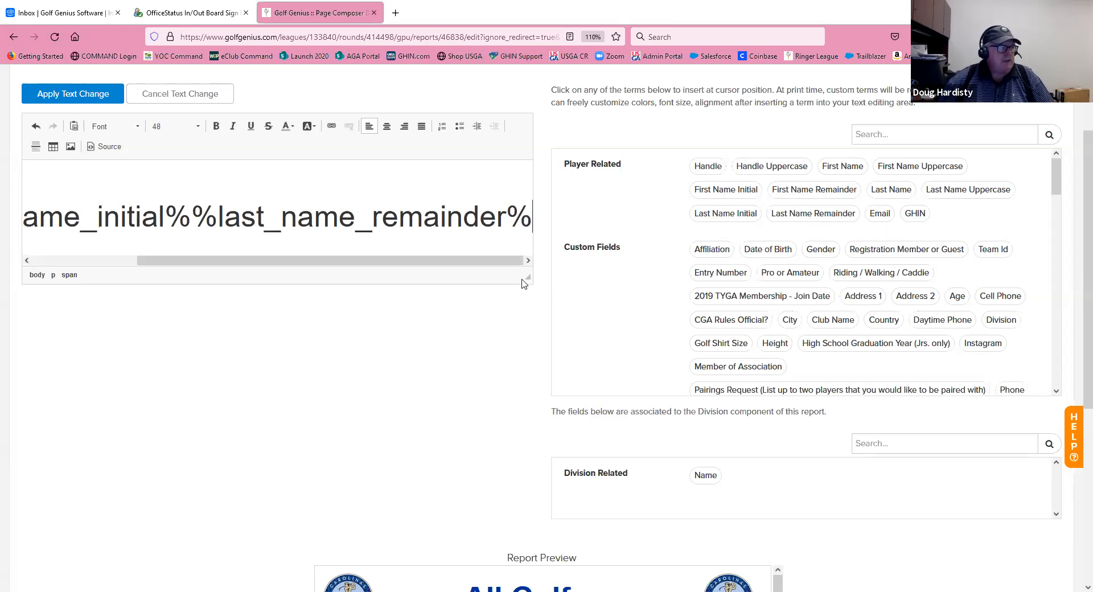
drag(528, 277, 555, 360)
drag(421, 347, 85, 347)
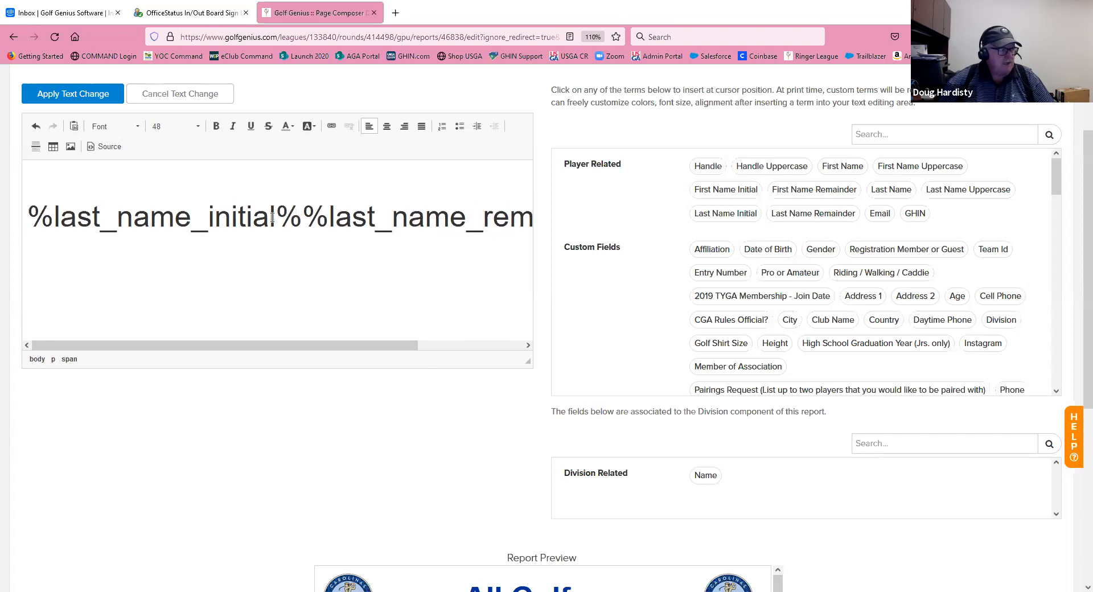
- Format the Last Name Initial field at size 72 in bold Almendra with the red text color #cc0000
drag(298, 218, 31, 218)
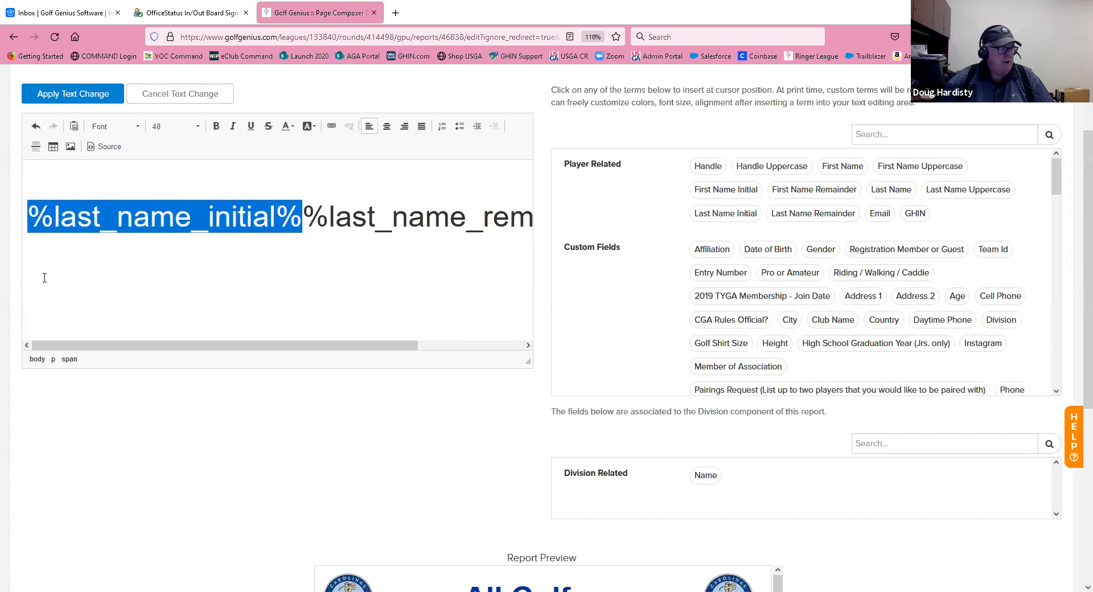
click(199, 128)
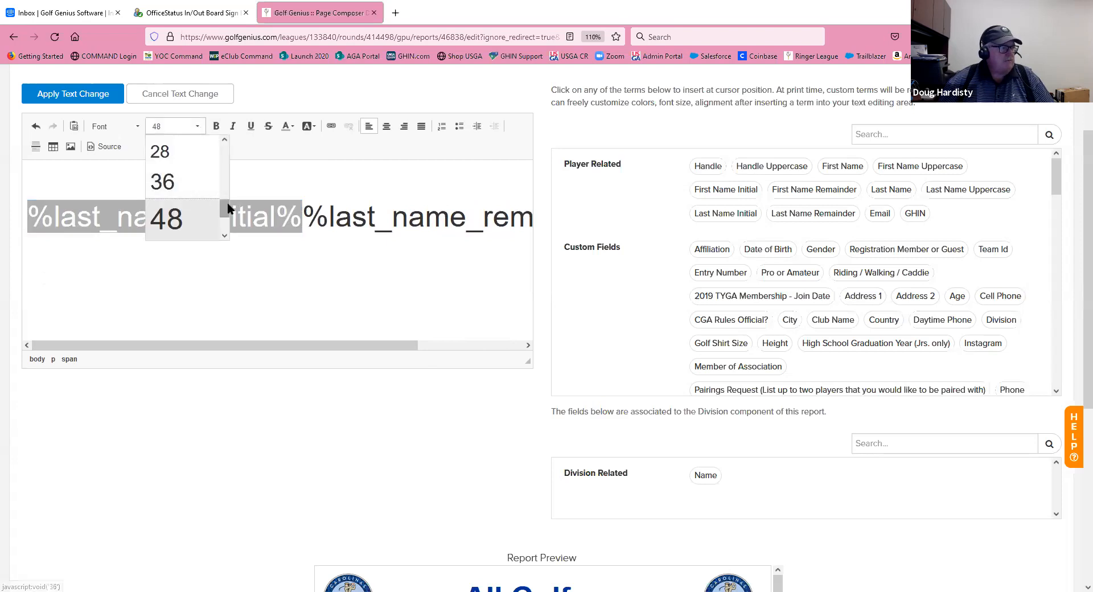
scroll(219, 238, down, 2)
click(180, 222)
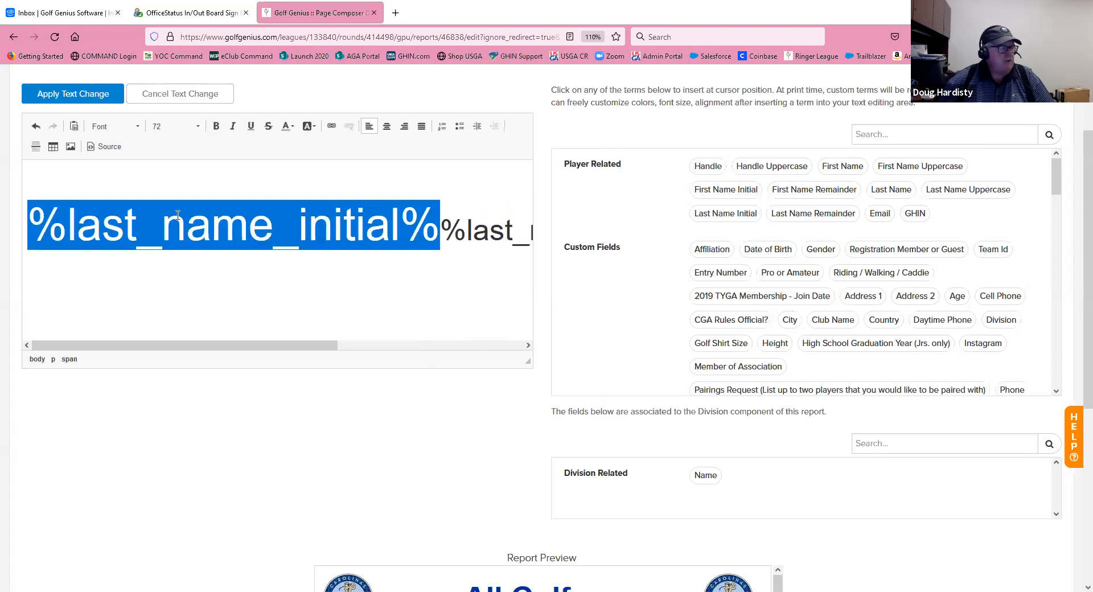
click(217, 126)
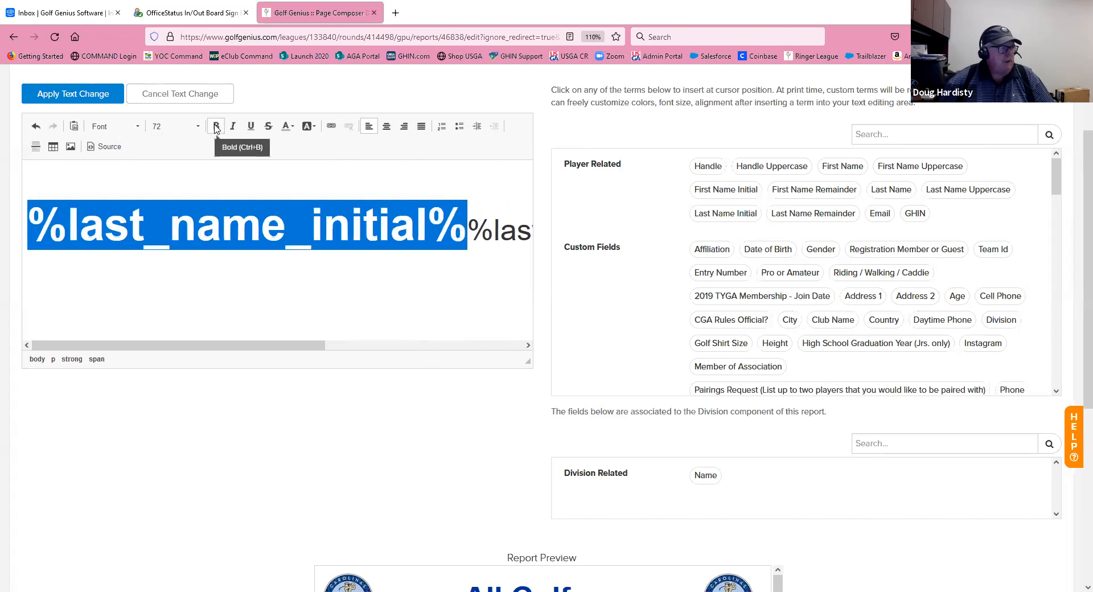
click(288, 126)
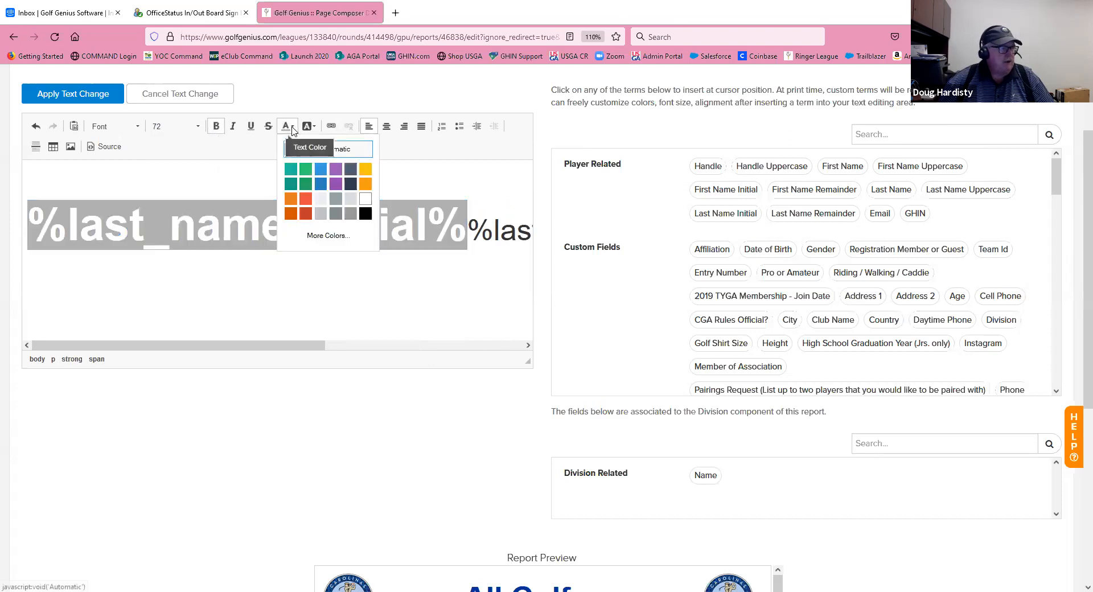
click(322, 236)
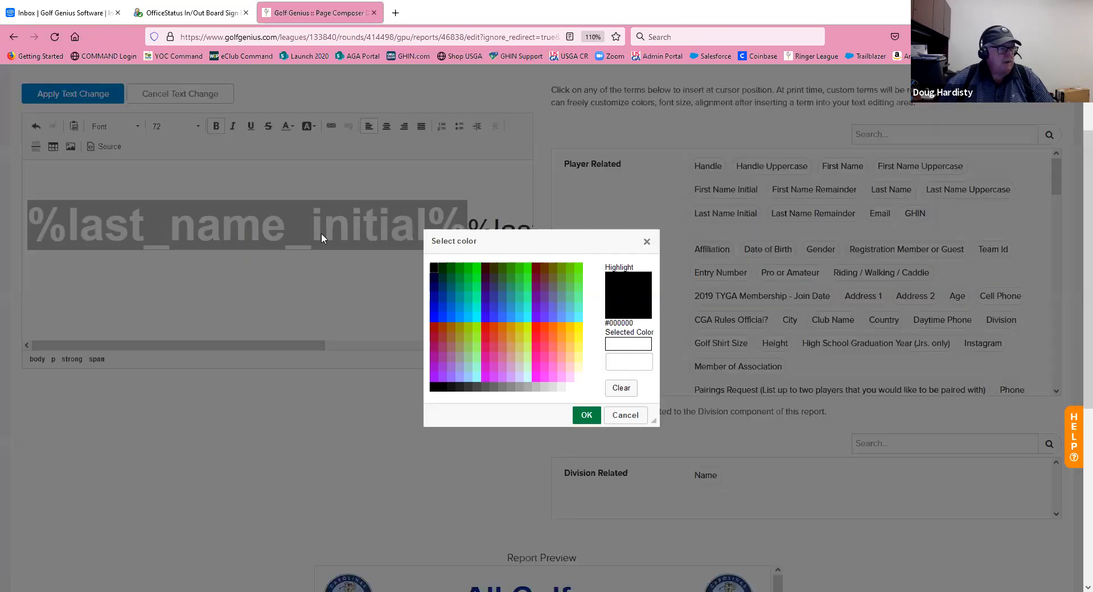
click(482, 325)
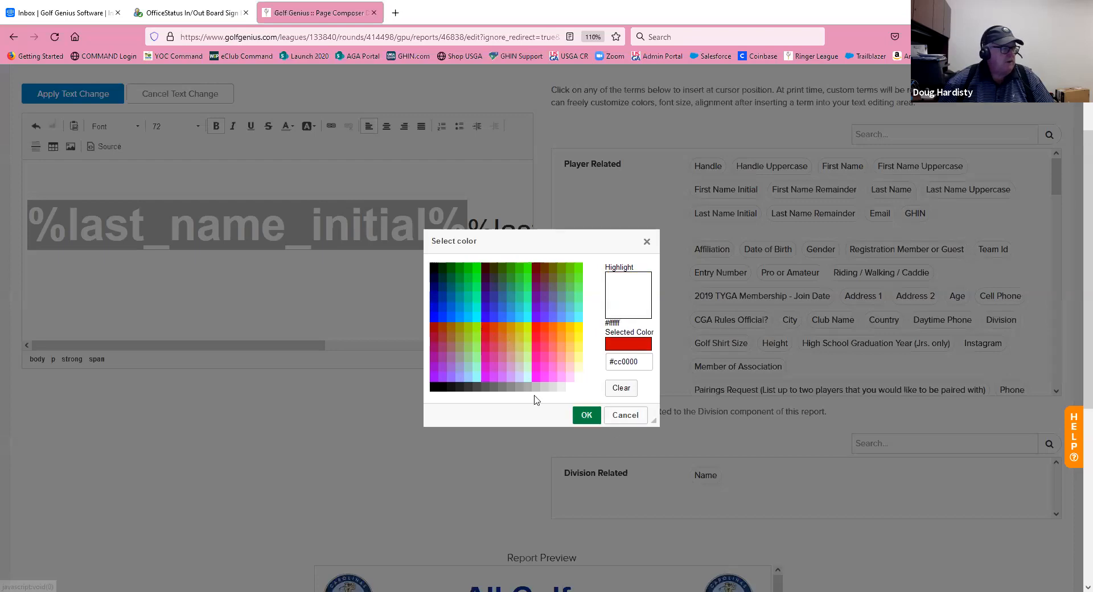
click(587, 415)
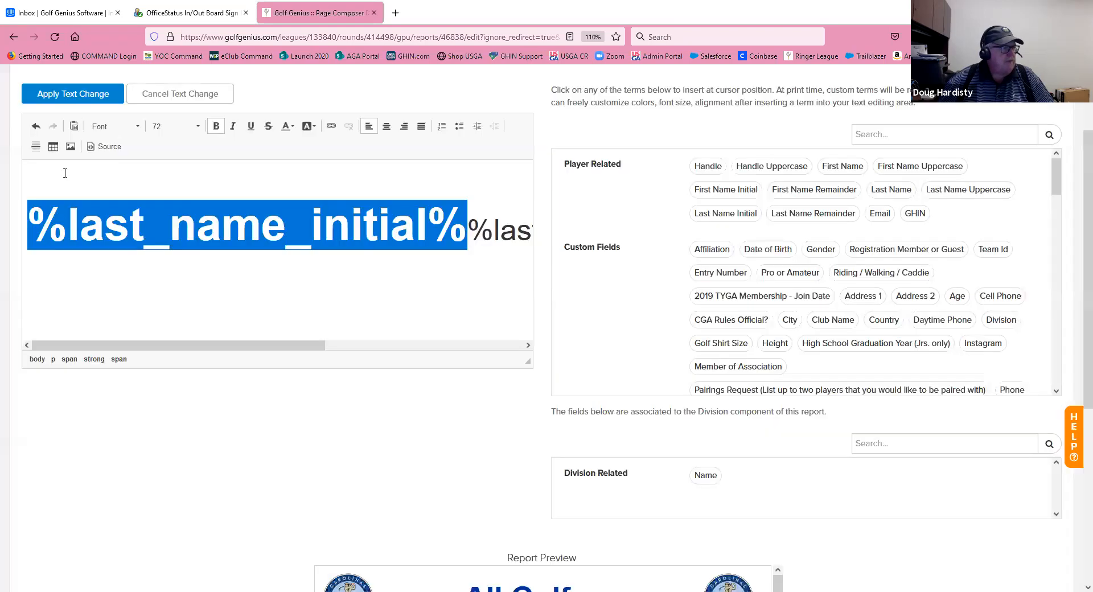
click(110, 127)
click(114, 162)
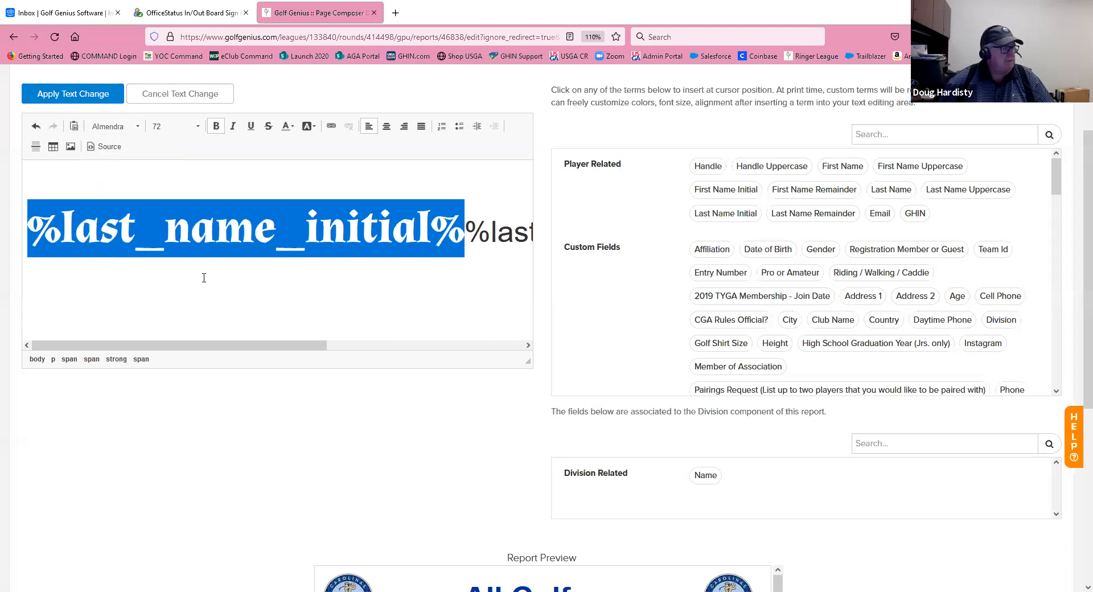
- Format the Last Name Remainder field in bold black Almendra, and apply the text change
drag(319, 348, 573, 377)
drag(197, 227, 529, 245)
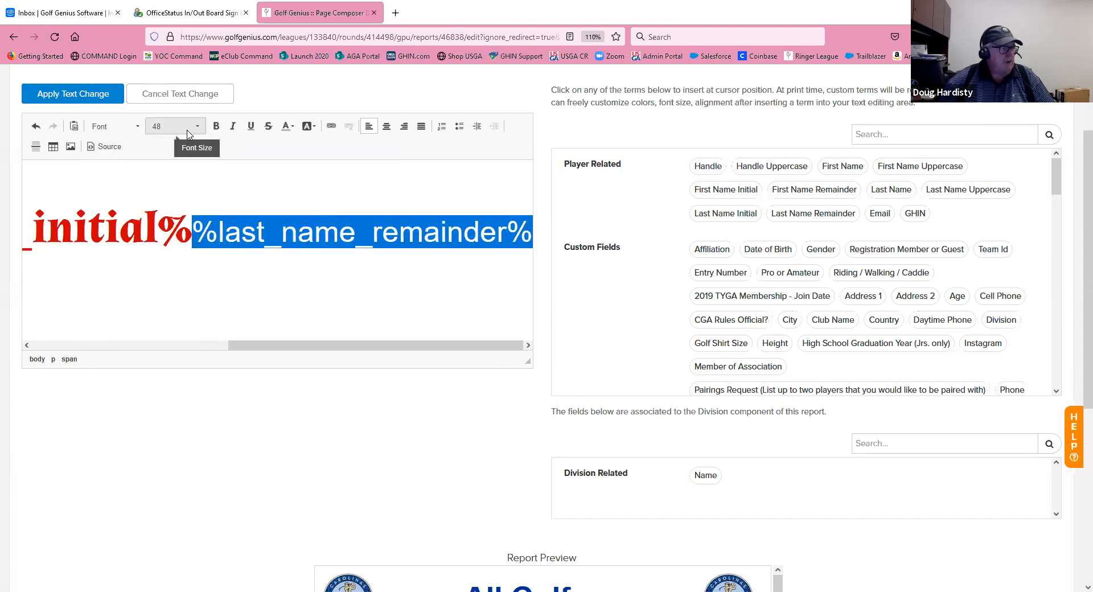
click(133, 127)
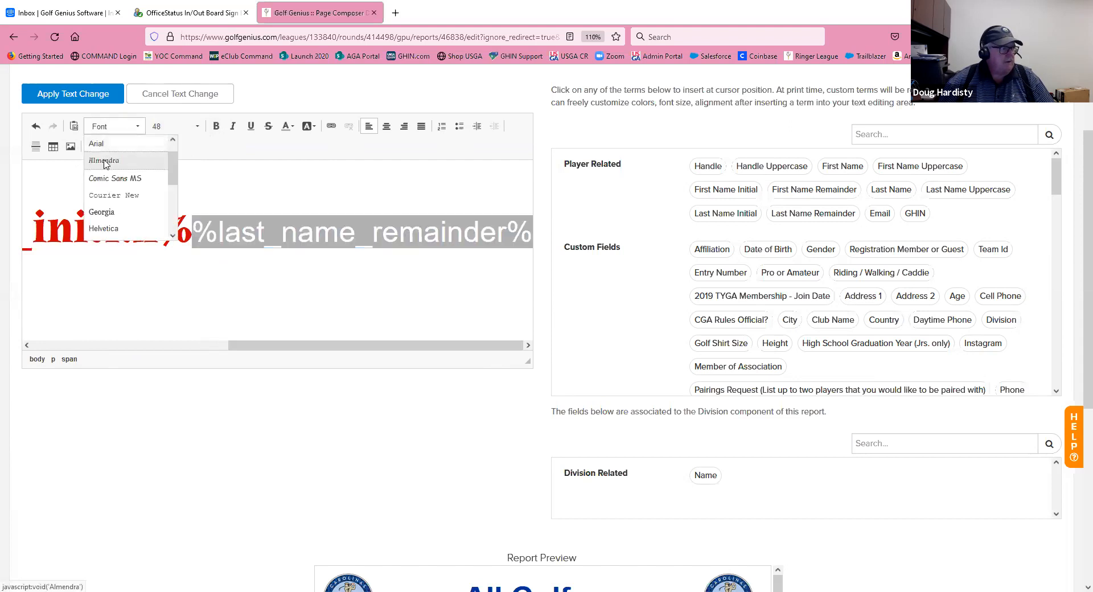
click(104, 164)
click(216, 126)
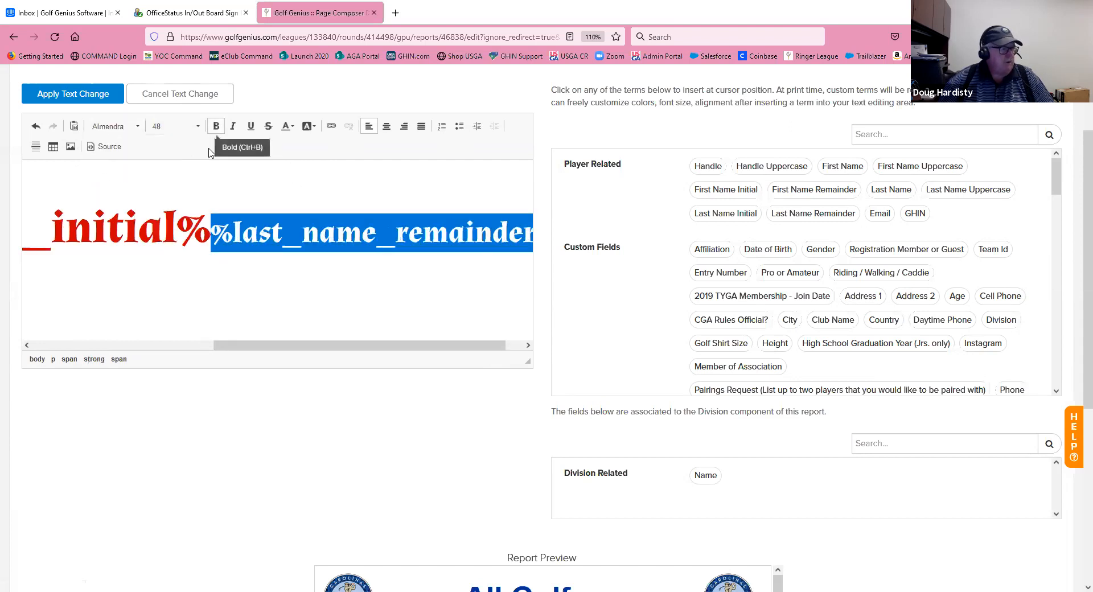
click(291, 126)
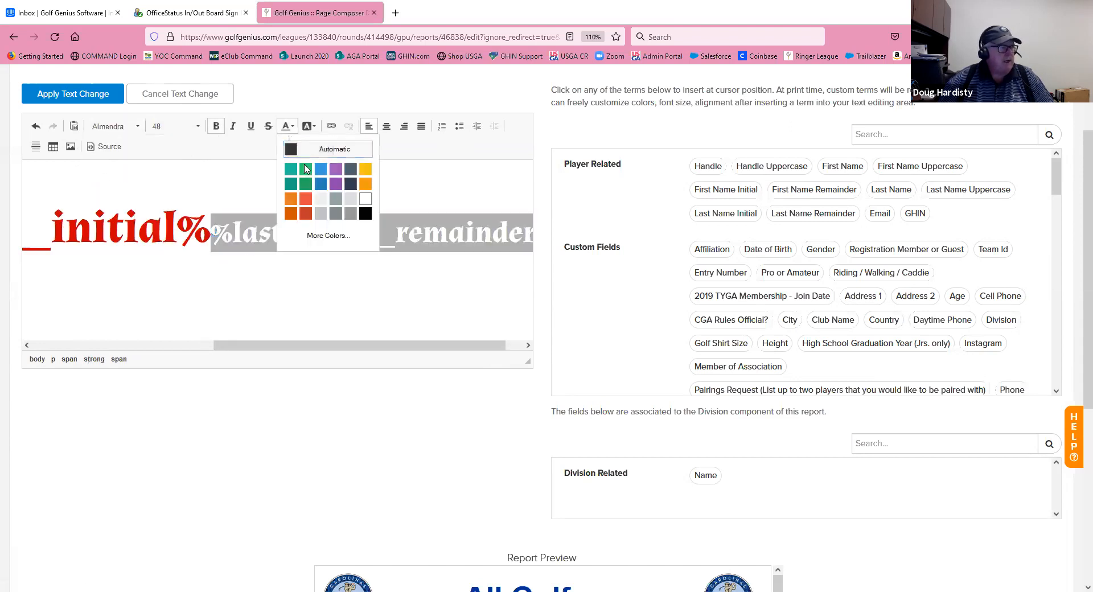
click(365, 214)
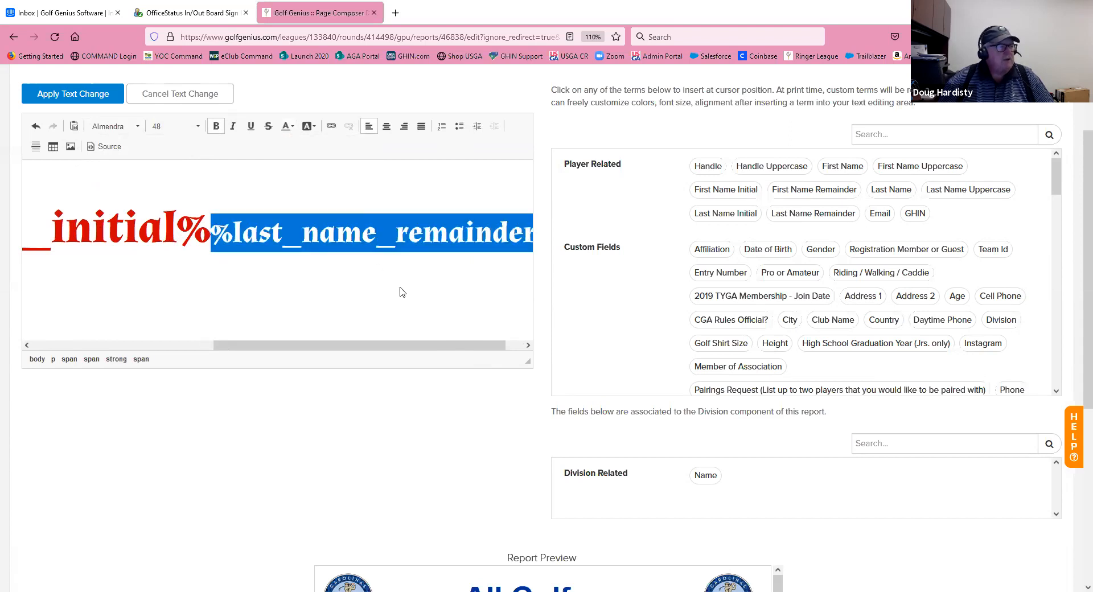
click(80, 94)
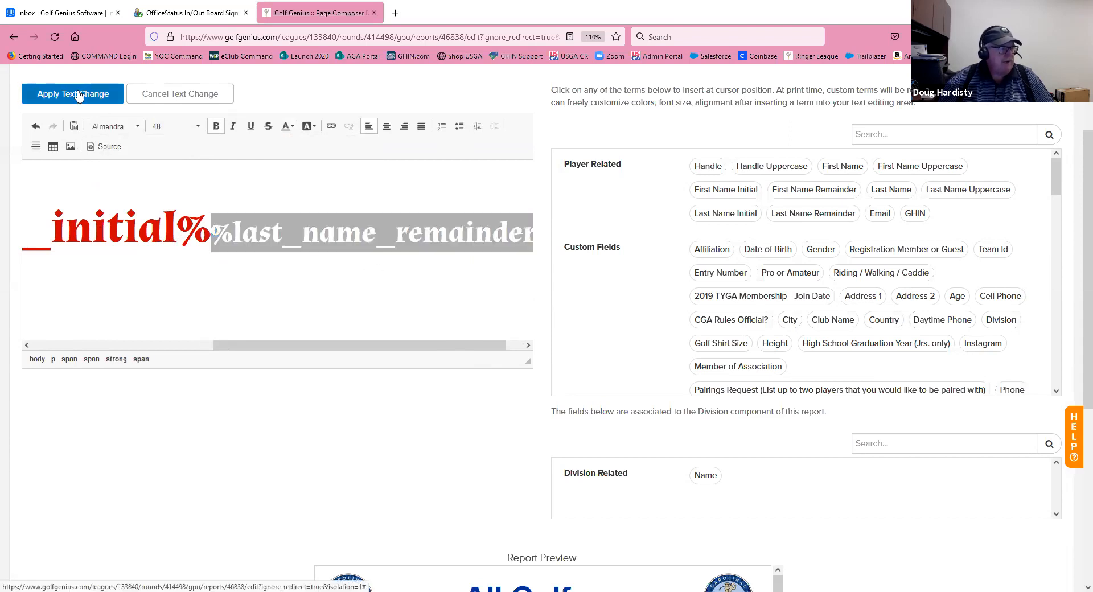
- Move the new last name field down in the Player content area, level with the upper score boxes
scroll(730, 396, down, 1)
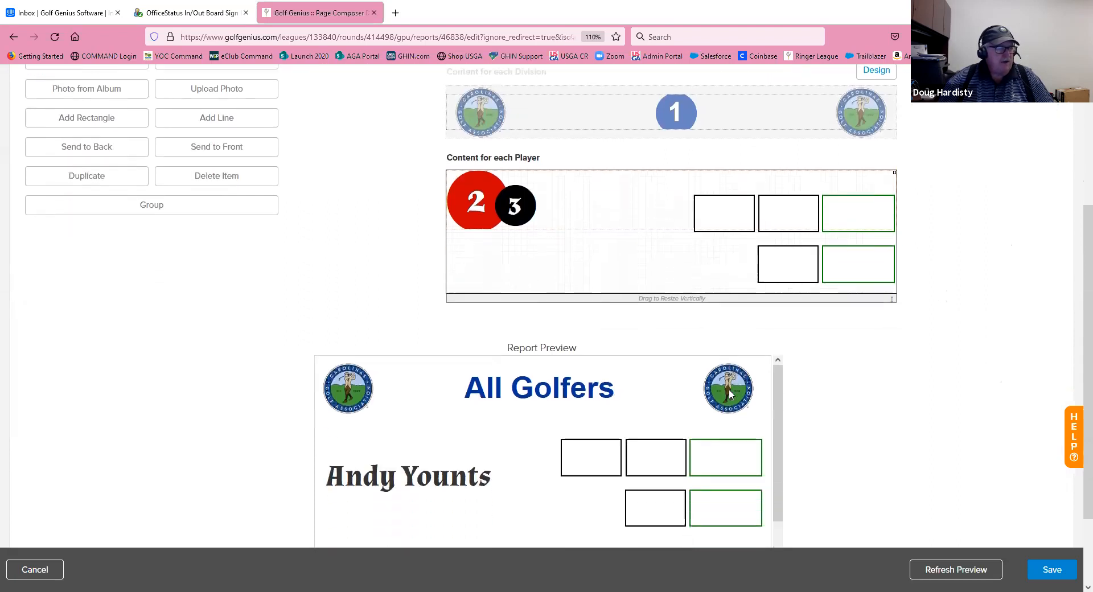
drag(514, 196, 514, 200)
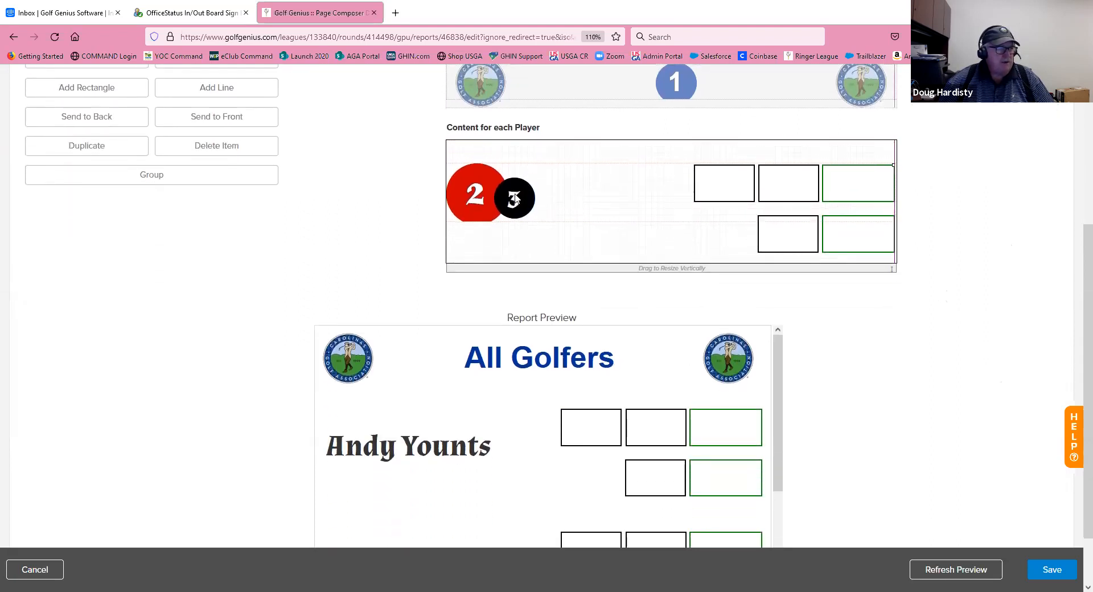
- Narrow the last-name text field in the player content so it ends at the first black box, and refresh the report preview
drag(892, 165, 693, 166)
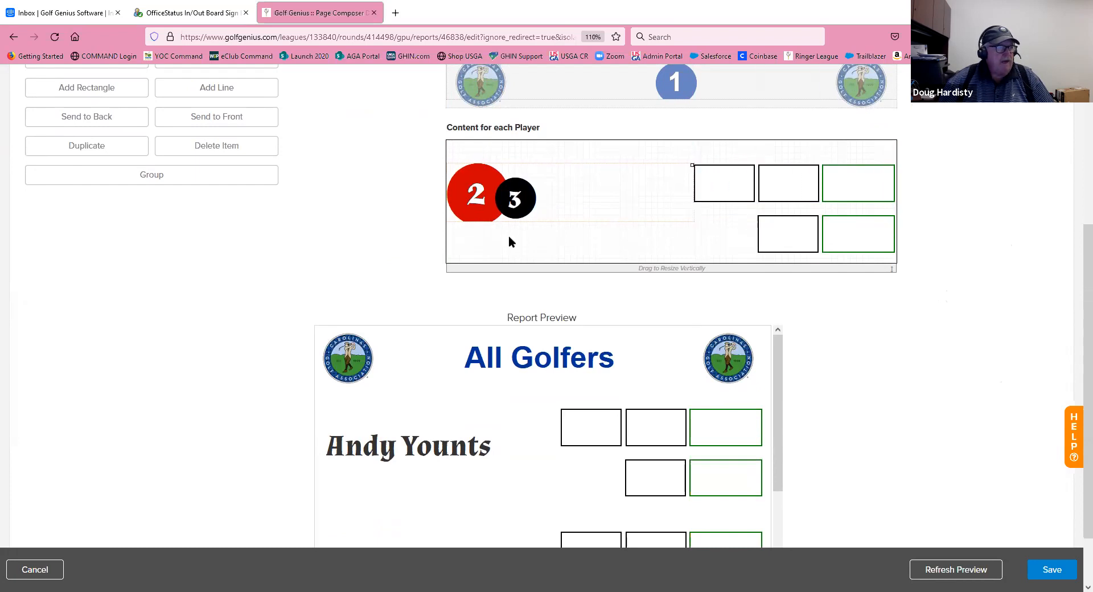
scroll(1058, 410, down, 1)
click(963, 570)
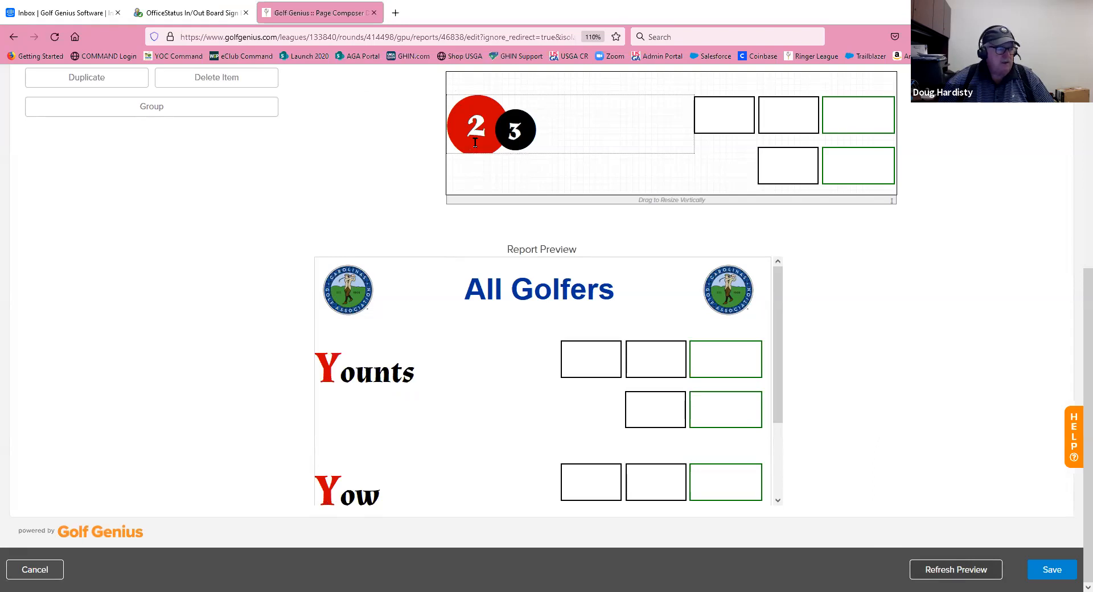
- Narrow the last-name field slightly and shift it a little to the right, away from the edge of the player content area
click(668, 122)
drag(692, 96, 685, 97)
drag(520, 132, 528, 131)
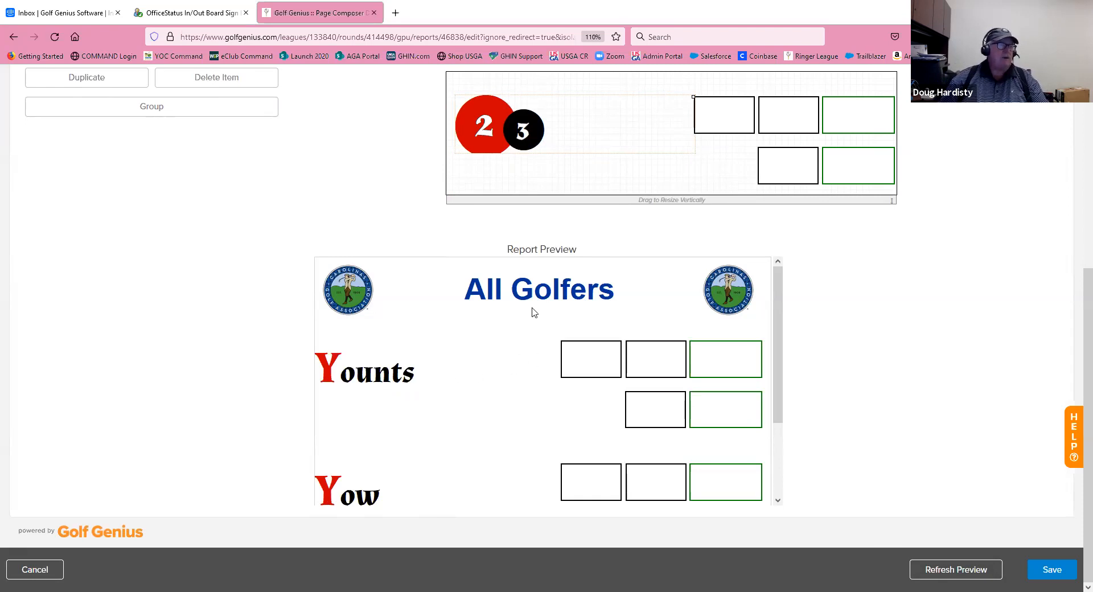
- Open the last-name field of the player content for text editing
scroll(597, 165, up, 3)
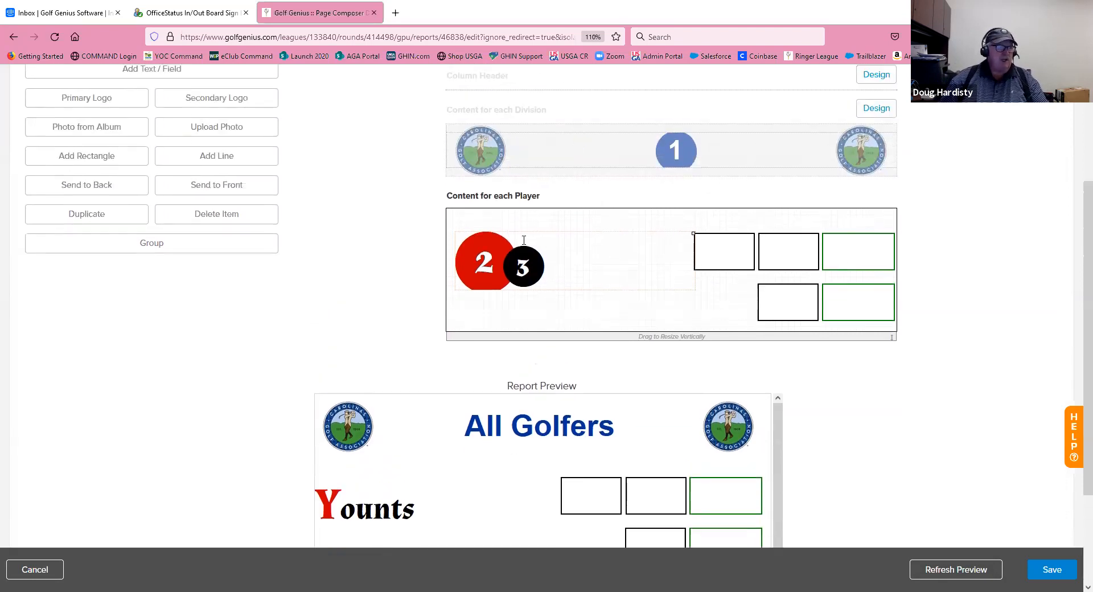
double_click(543, 267)
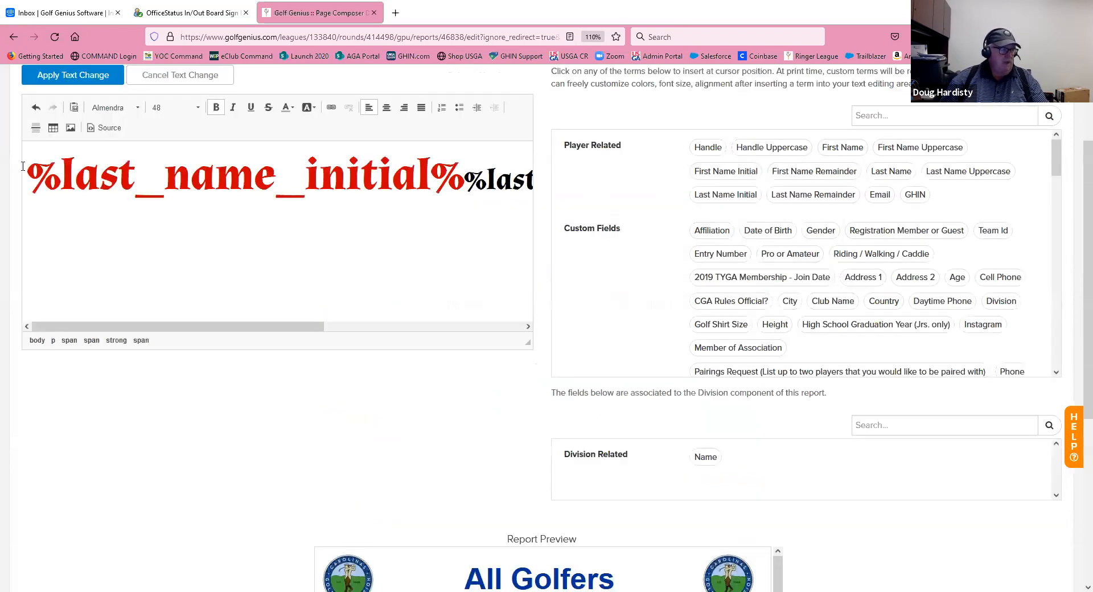
scroll(396, 287, up, 2)
- Check the largest font size offered for the last-name initial placeholder
drag(27, 245, 461, 261)
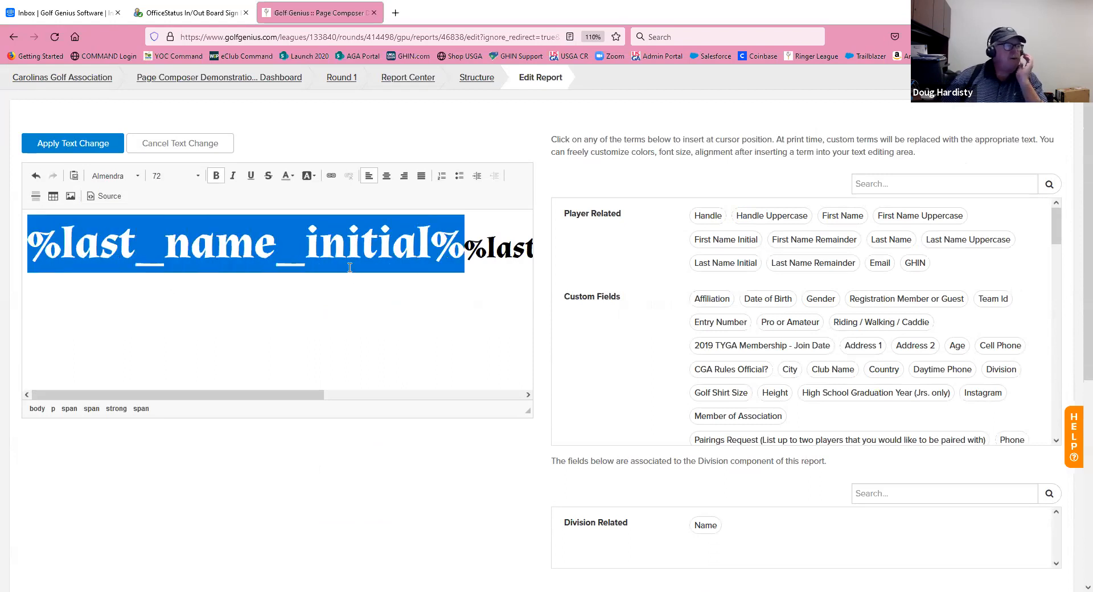
click(200, 179)
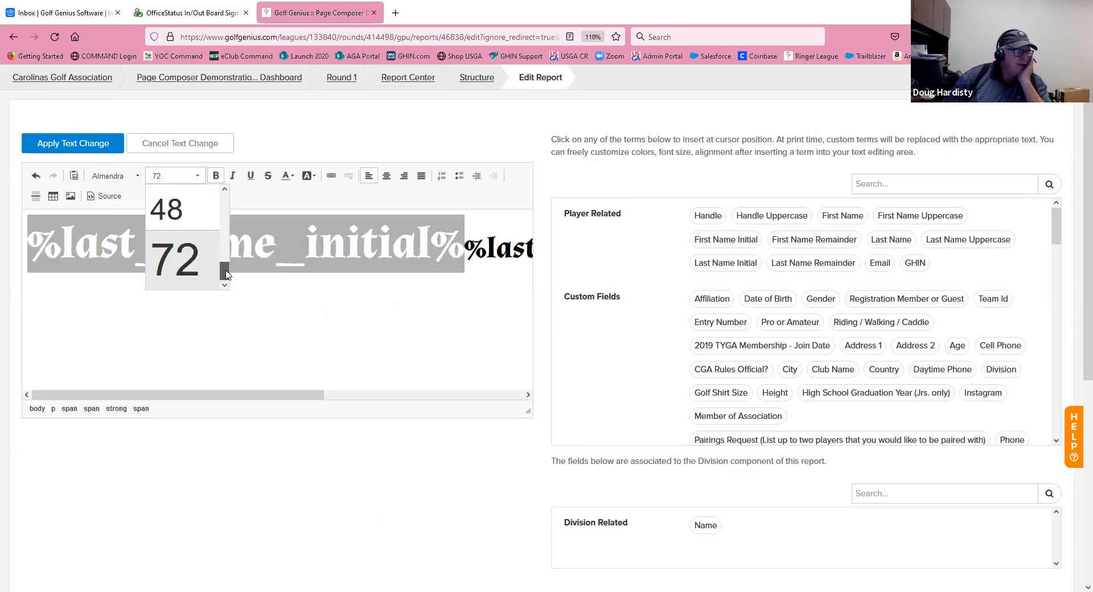
click(172, 334)
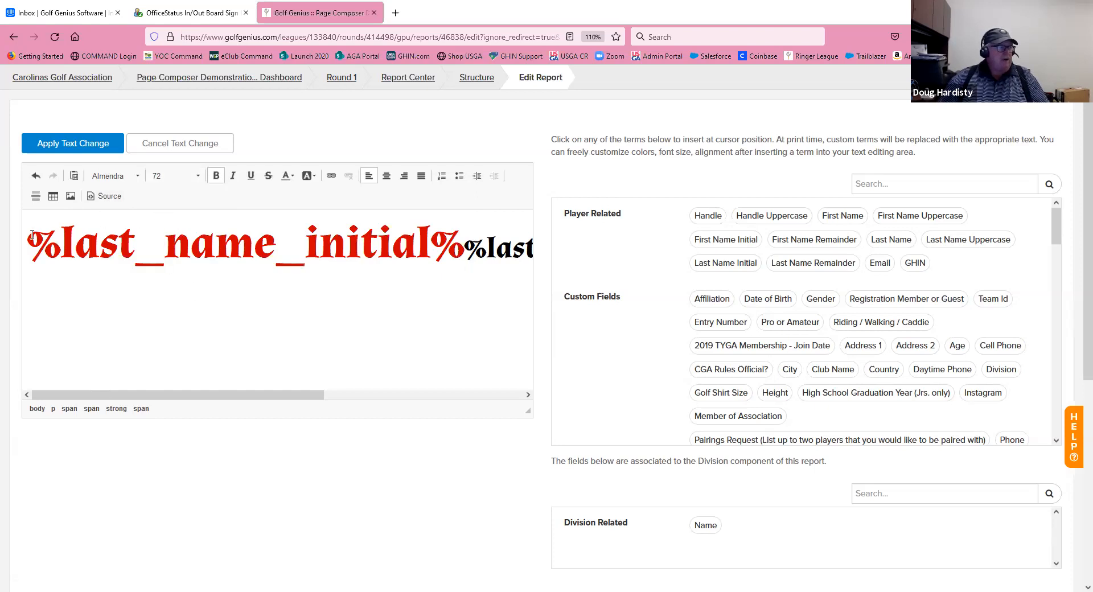
- Edit the field's HTML source to size the last-name initial at 120px and the last-name remainder at 72px, and apply the text change
click(108, 199)
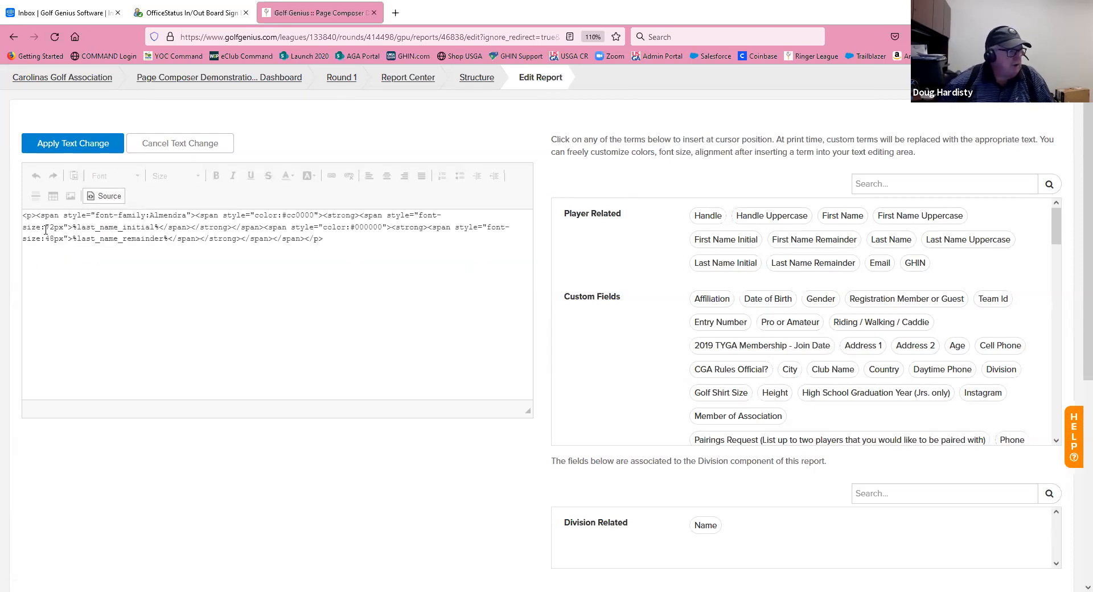
key(ctrl+plus)
key(ctrl+plus)
key(ctrl+plus)
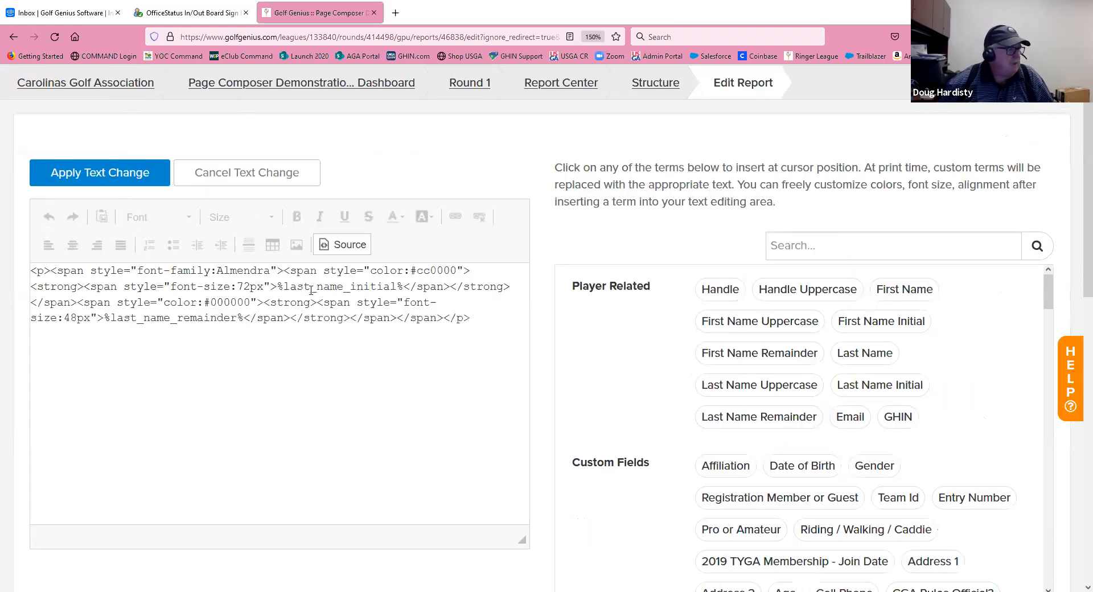
click(239, 285)
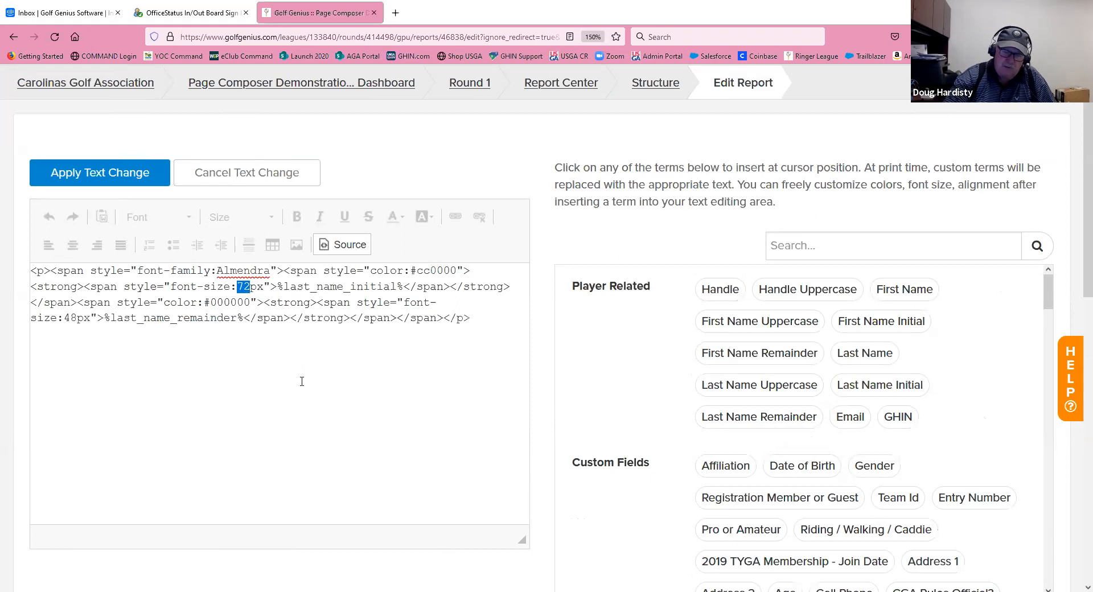
text(120)
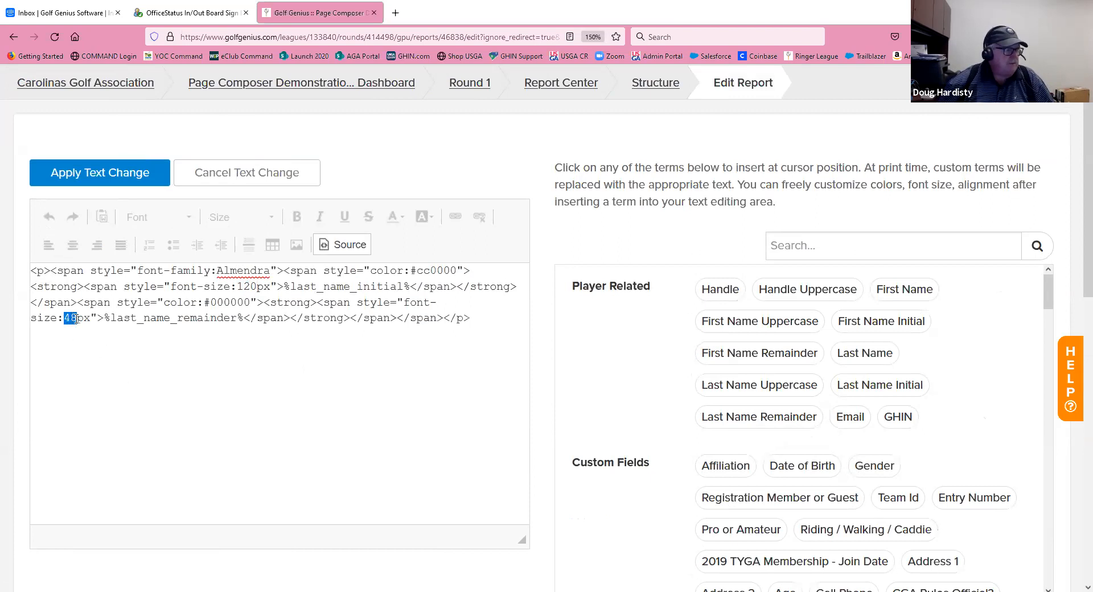
text(72)
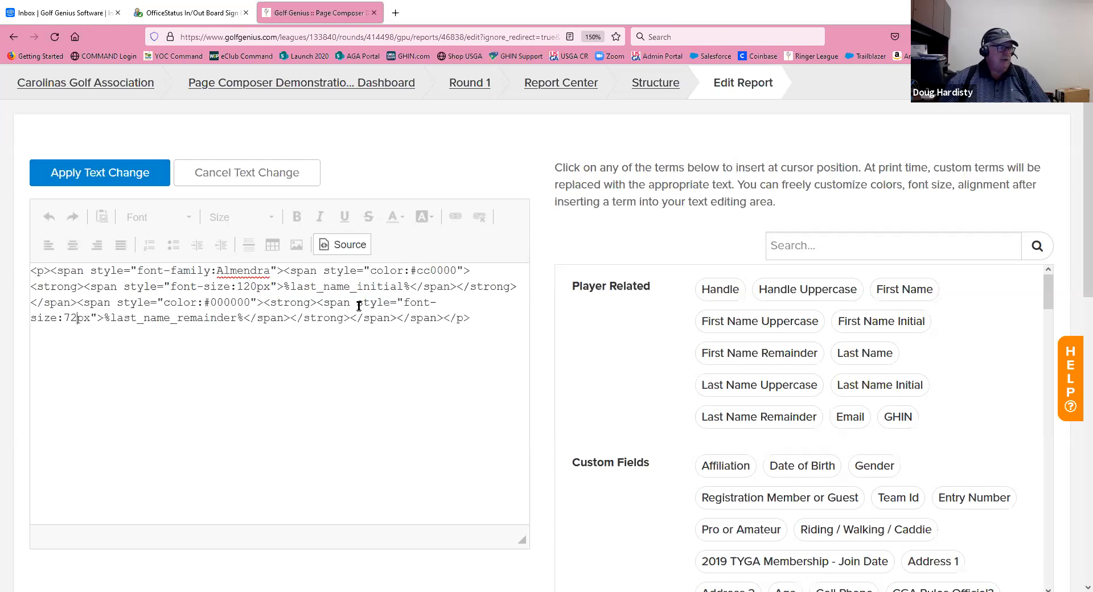
click(344, 245)
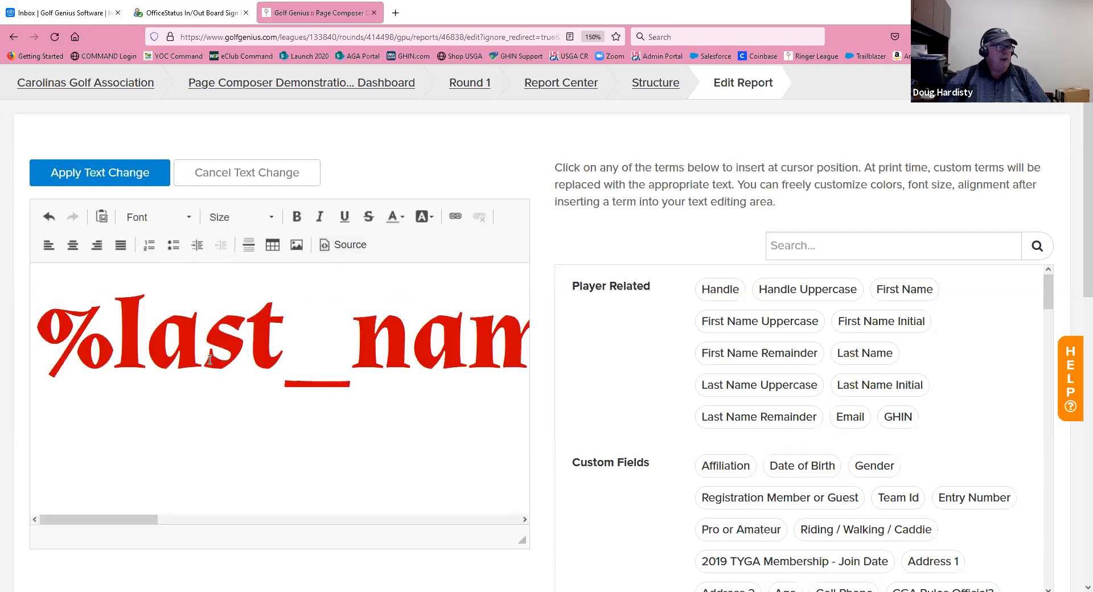
click(117, 174)
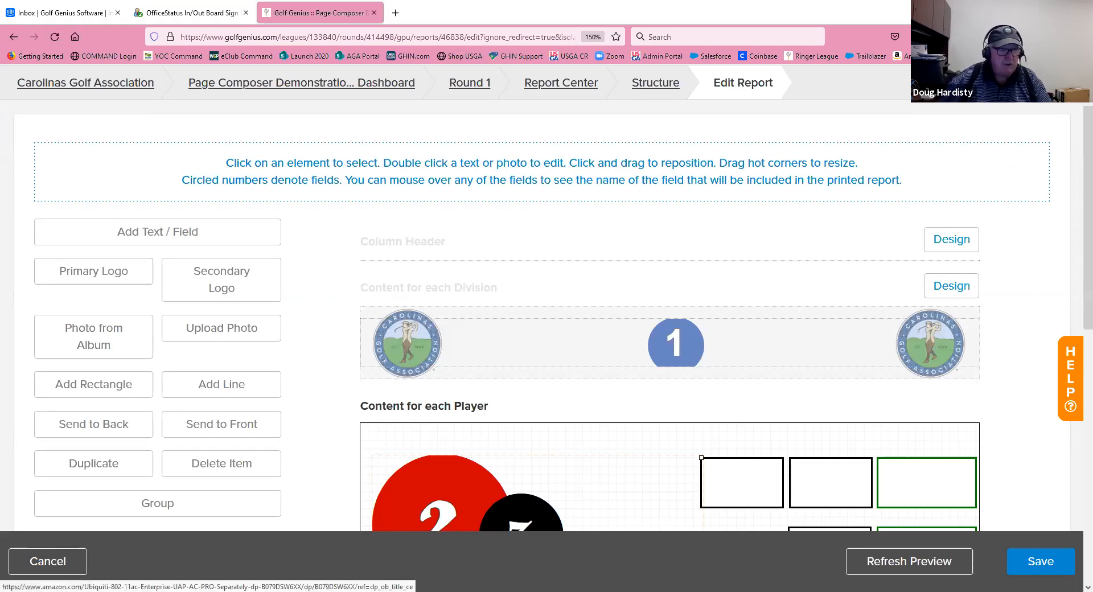
- Return the page zoom to 110% and refresh the report preview to check the enlarged last names
click(1077, 36)
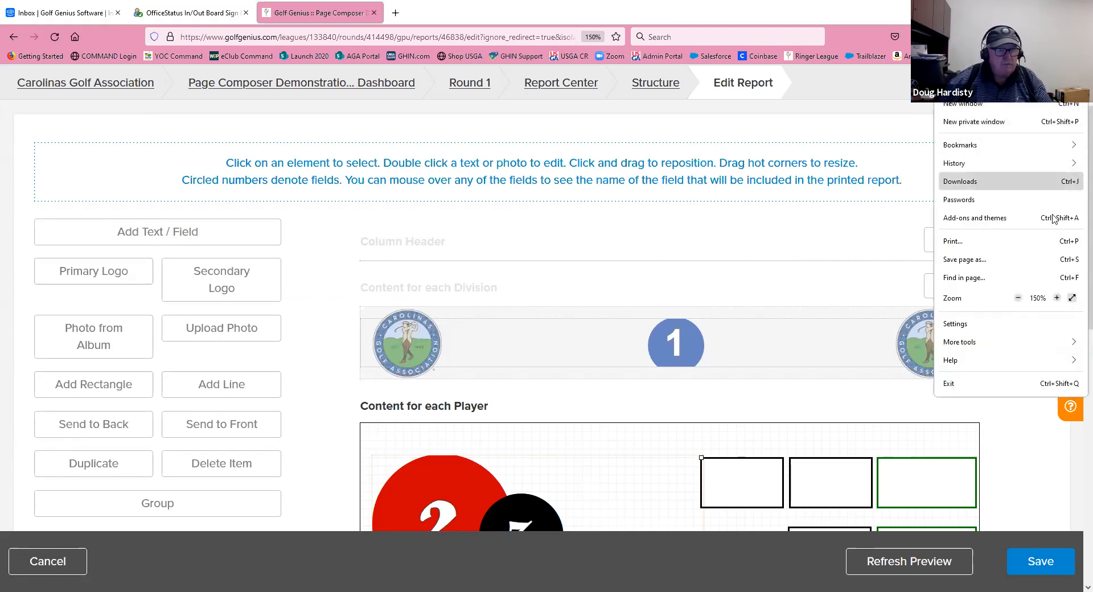
click(1018, 298)
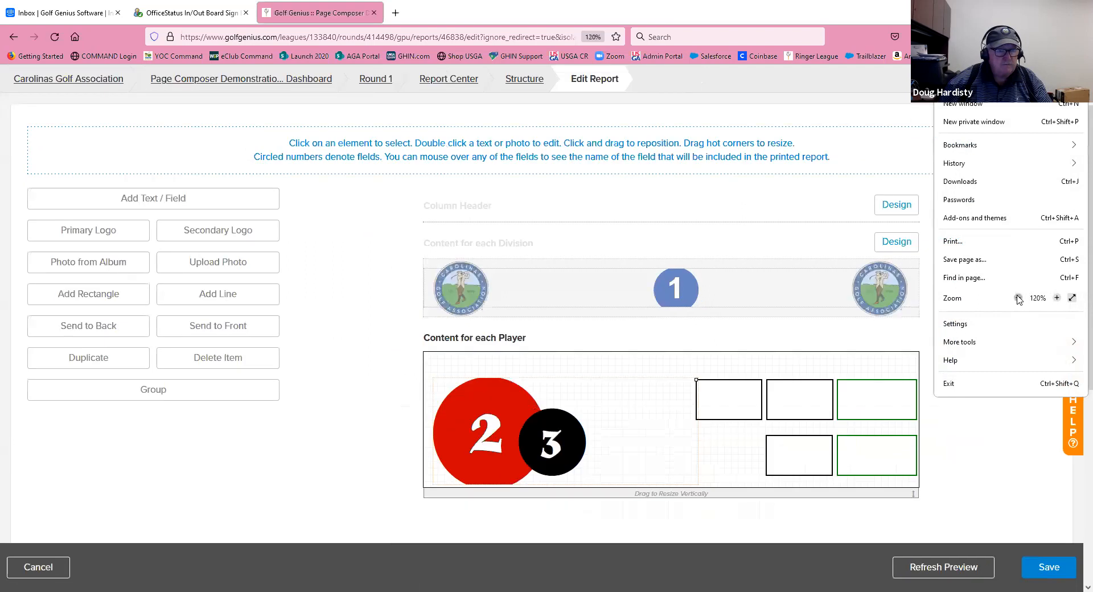
click(1018, 297)
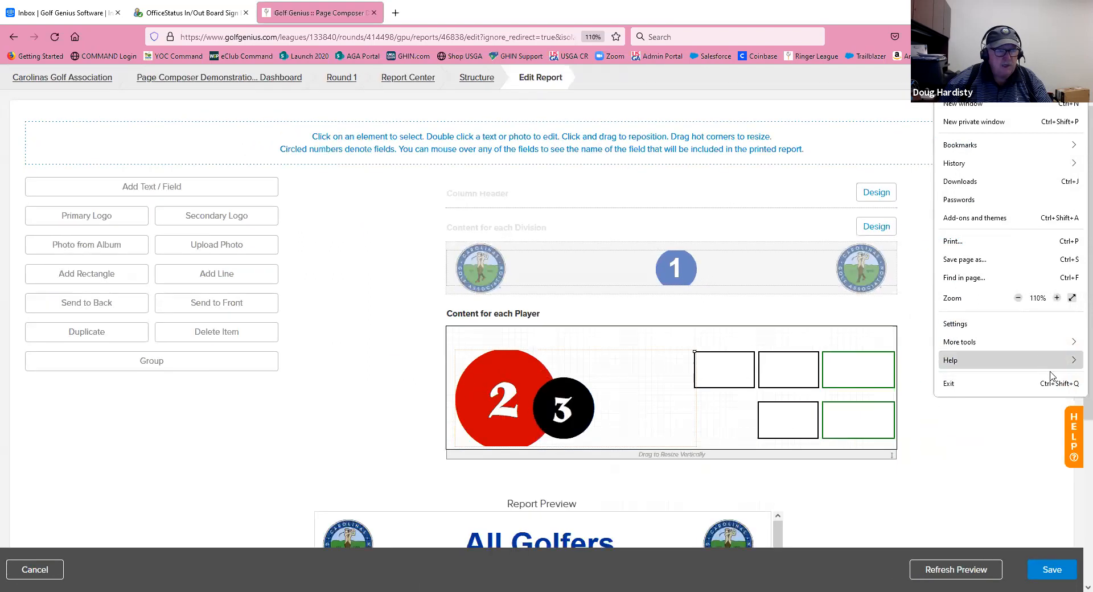
click(994, 476)
scroll(994, 476, down, 4)
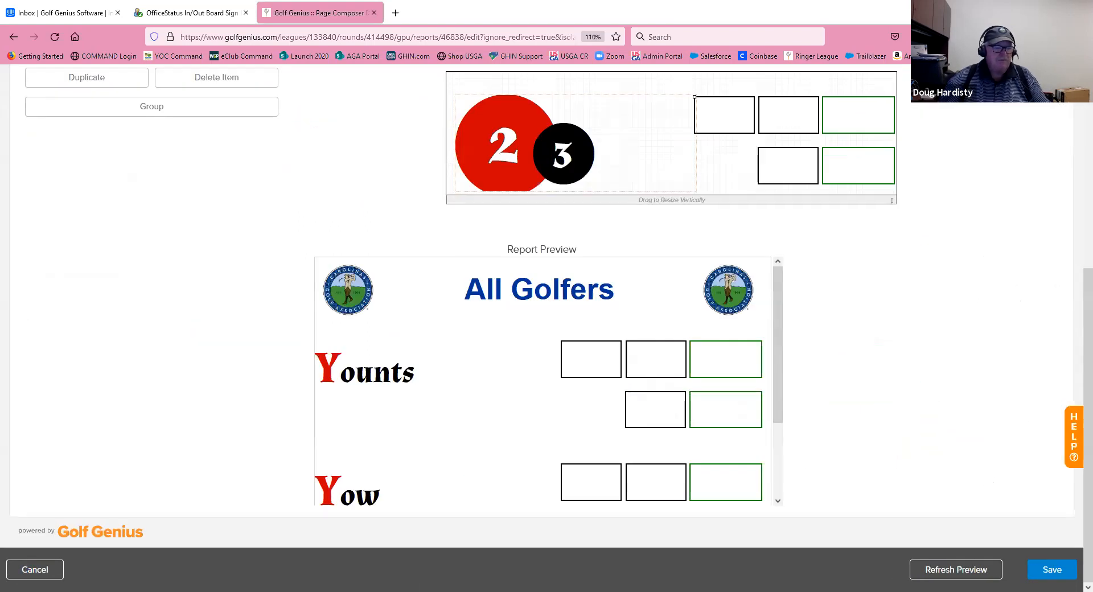
click(936, 576)
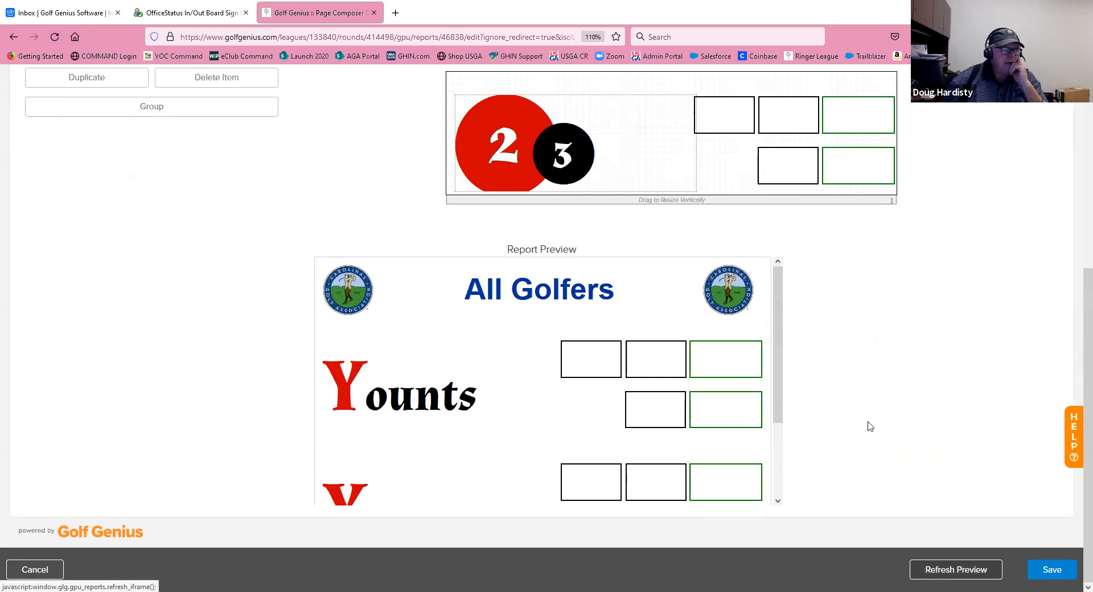
mouse_move(779, 405)
mouse_down()
mouse_move(788, 475)
mouse_move(793, 410)
mouse_up()
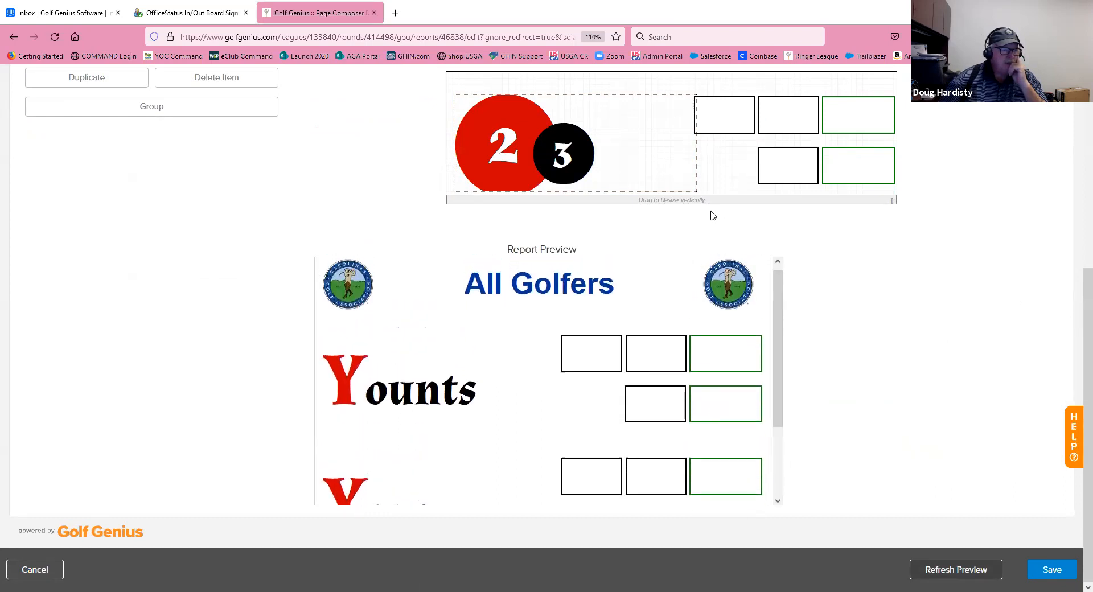
- Move the last-name field slightly up within the player content area and refresh the report preview
drag(559, 152, 556, 140)
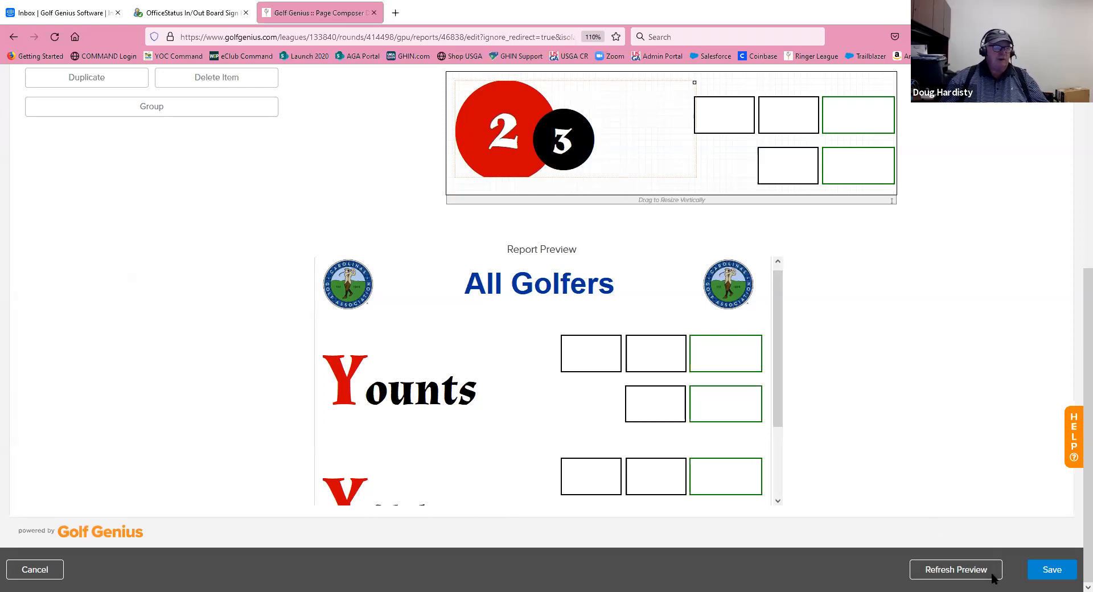
click(954, 570)
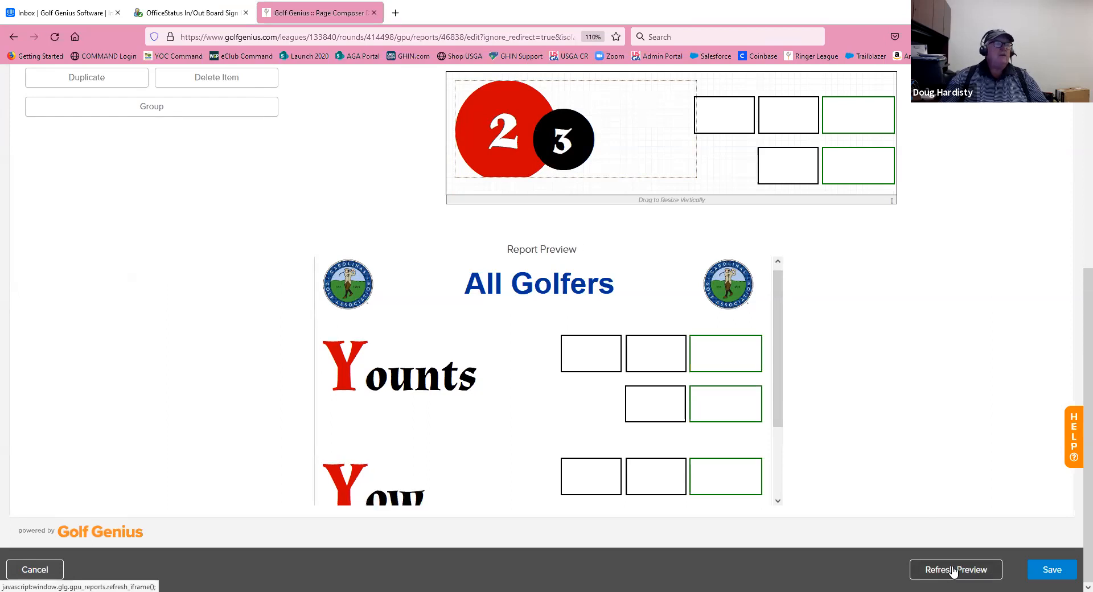
click(951, 567)
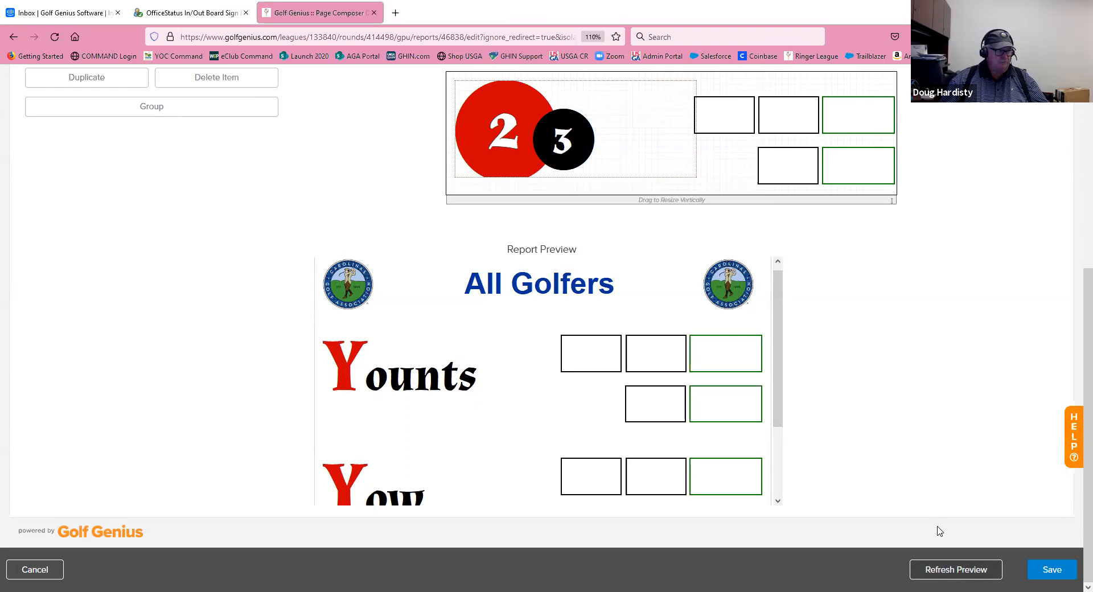
- Add a new text field to the player content and insert the First Name term
scroll(911, 299, up, 5)
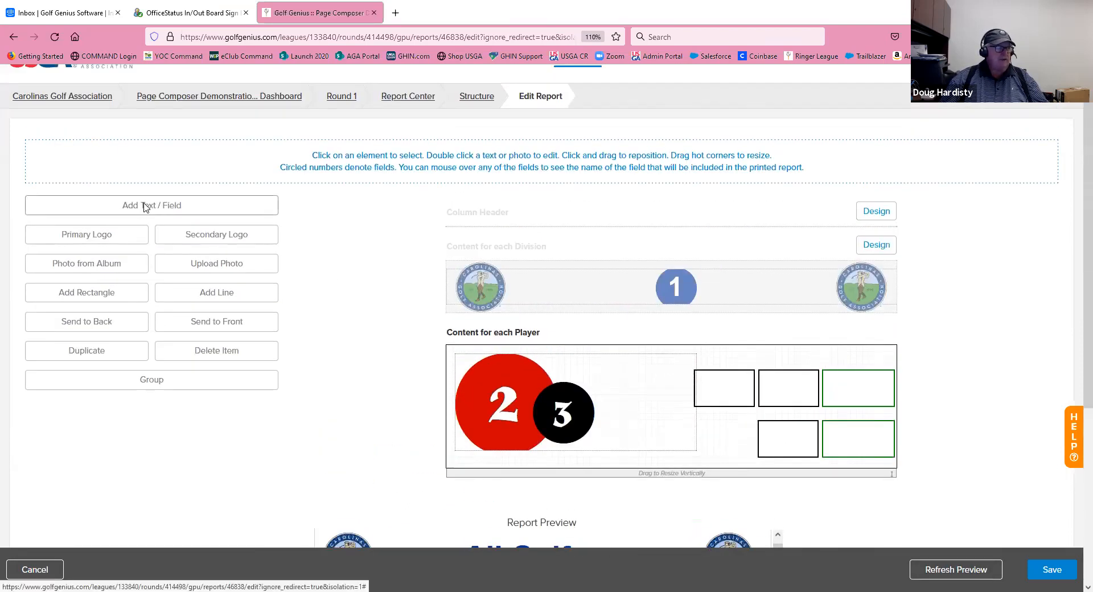
click(143, 206)
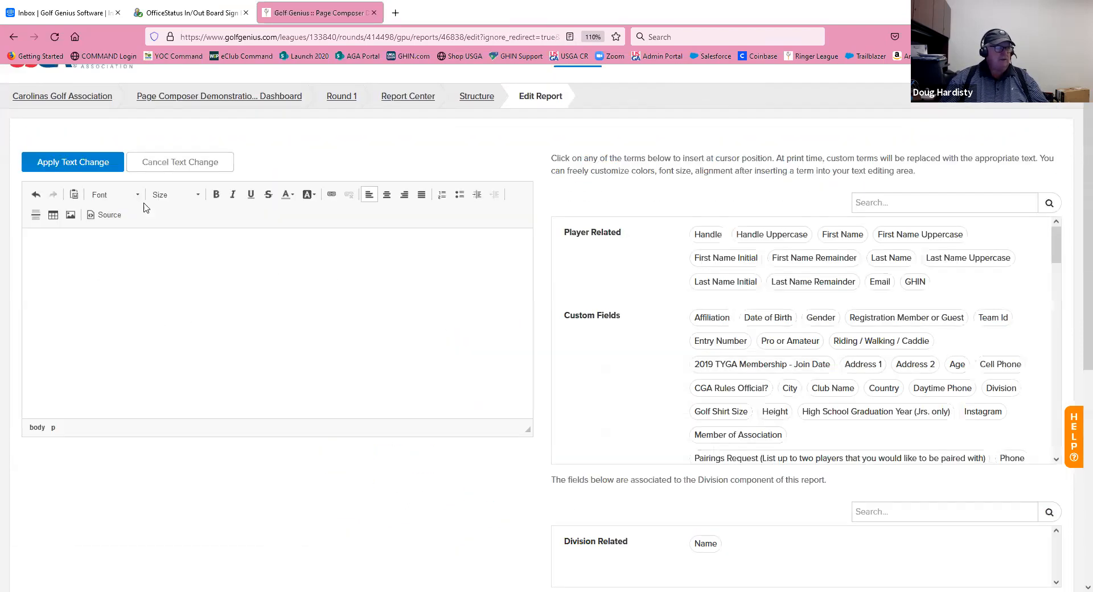
click(839, 236)
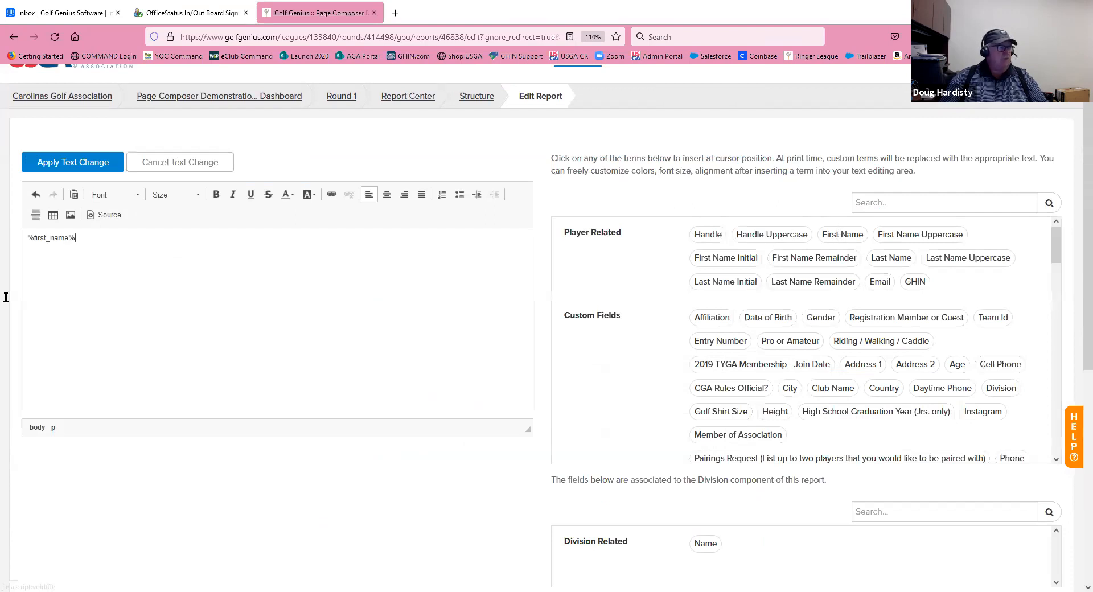
- Format the first-name placeholder in Arial at size 36
drag(76, 237, 14, 235)
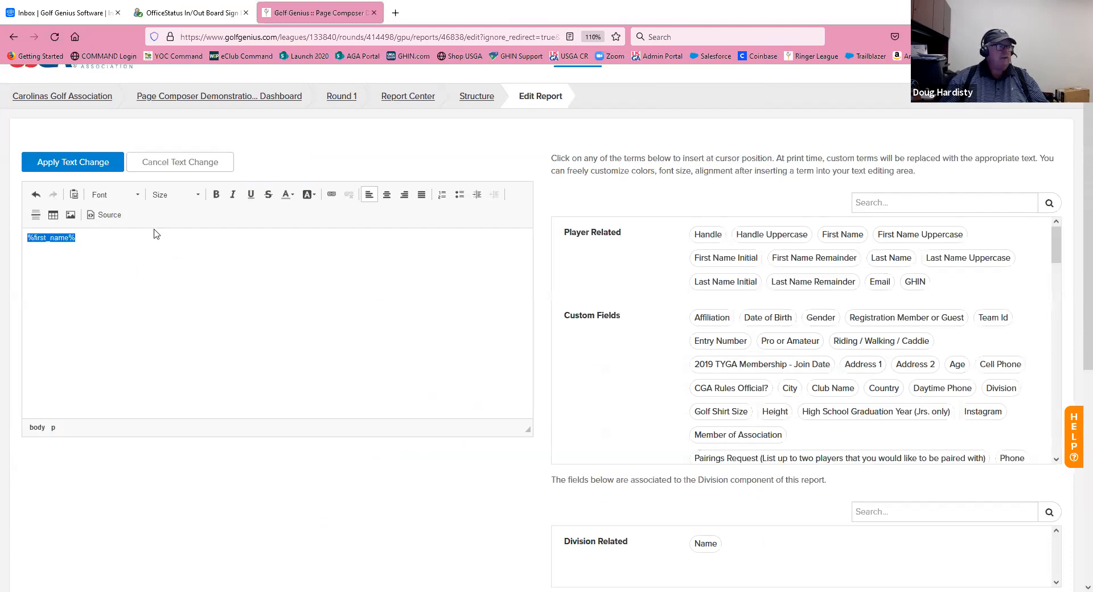
click(137, 197)
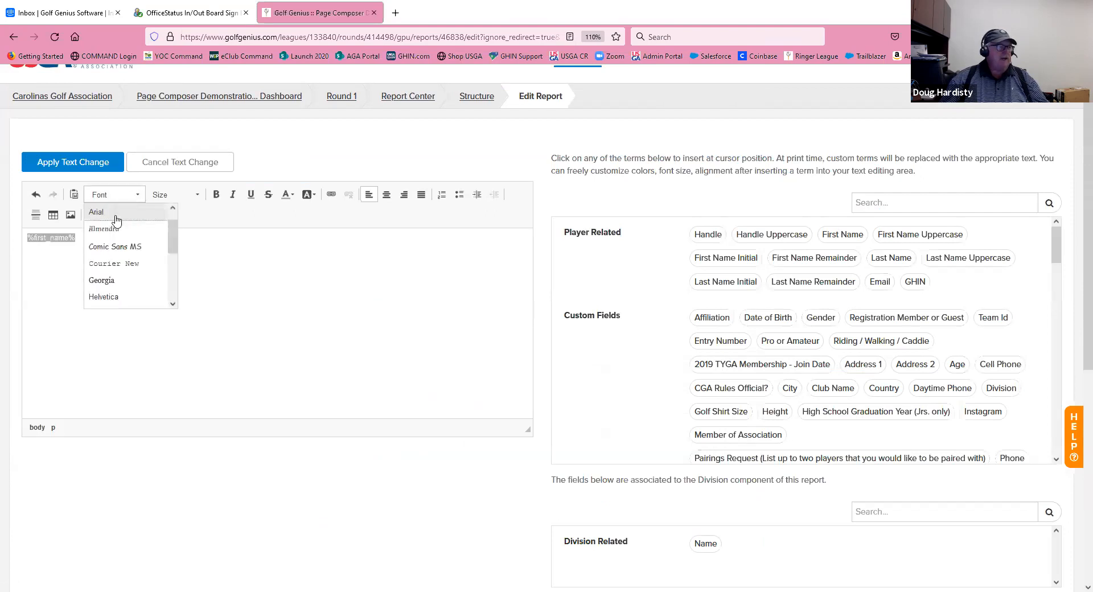
click(107, 215)
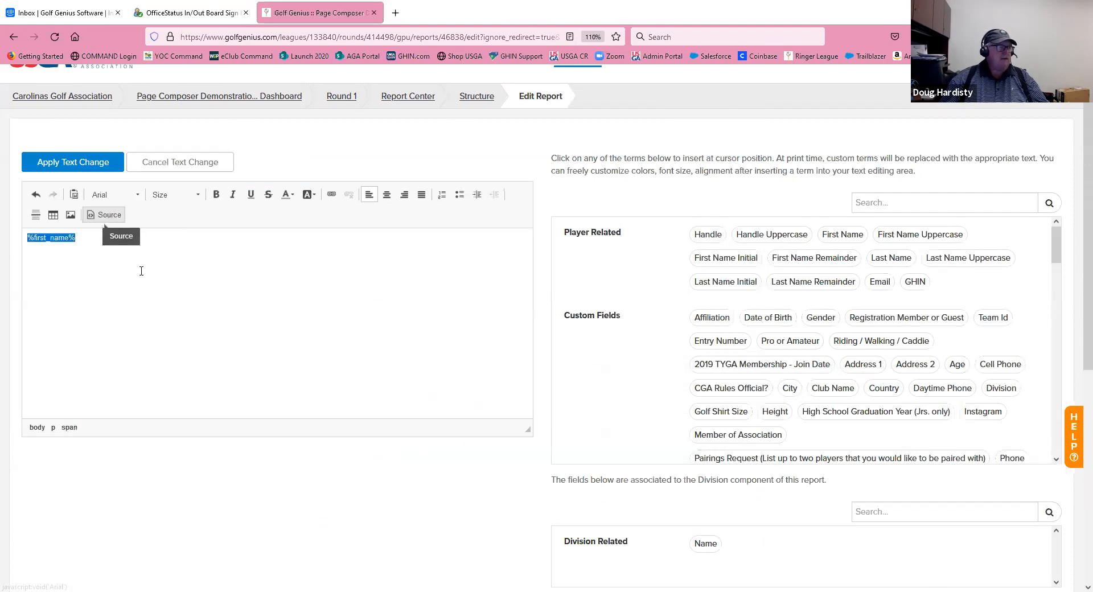
click(198, 196)
scroll(166, 282, down, 2)
scroll(166, 286, down, 2)
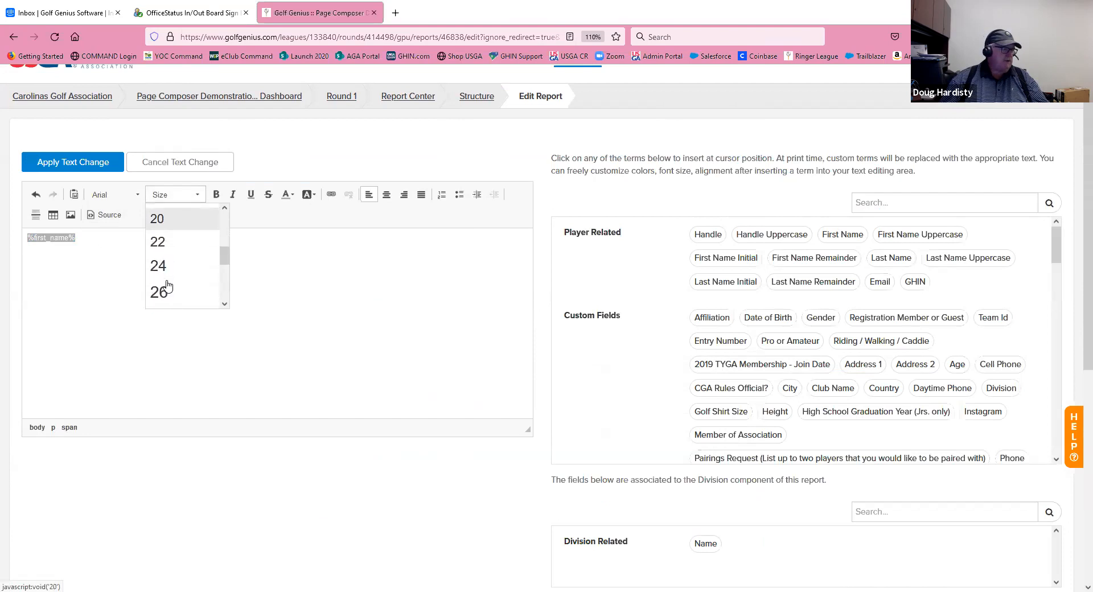
scroll(171, 284, down, 2)
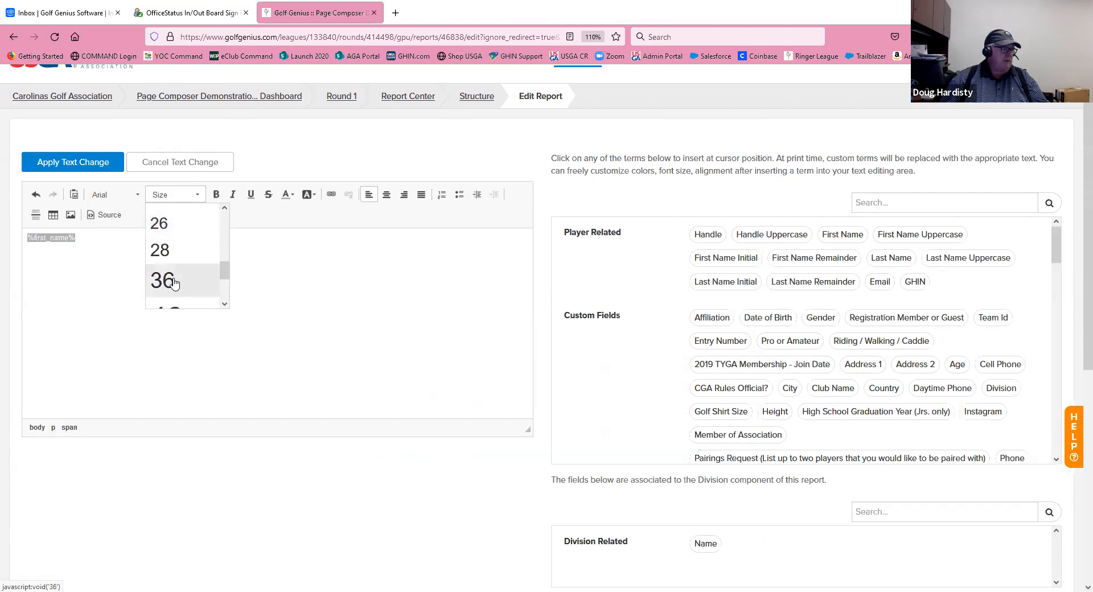
click(174, 284)
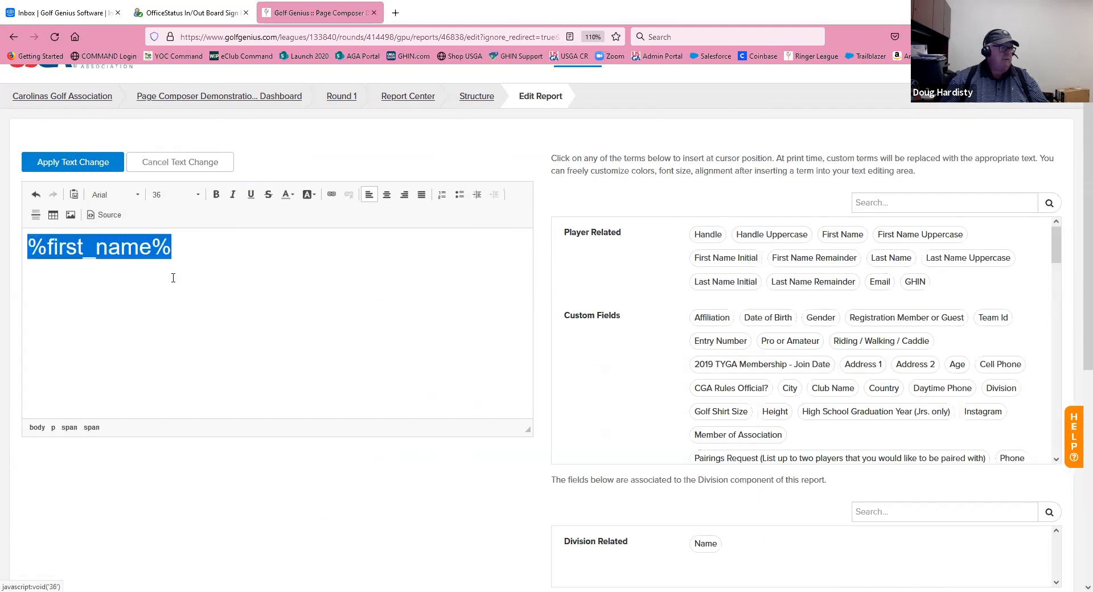
- Make the first-name placeholder bold and black, and apply the text change
click(216, 194)
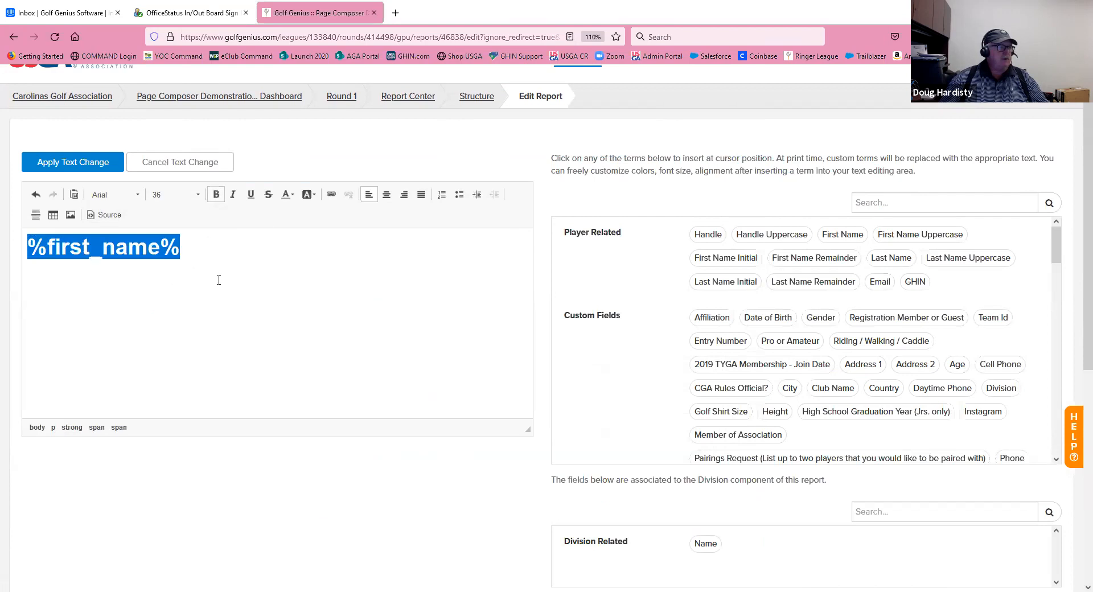
click(286, 194)
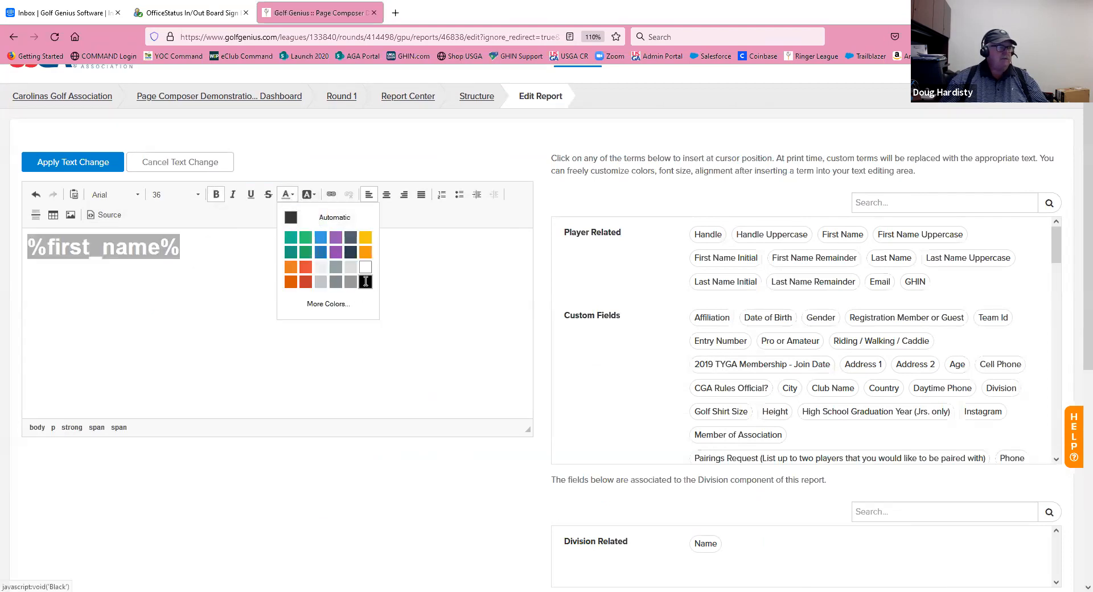
click(365, 282)
click(92, 165)
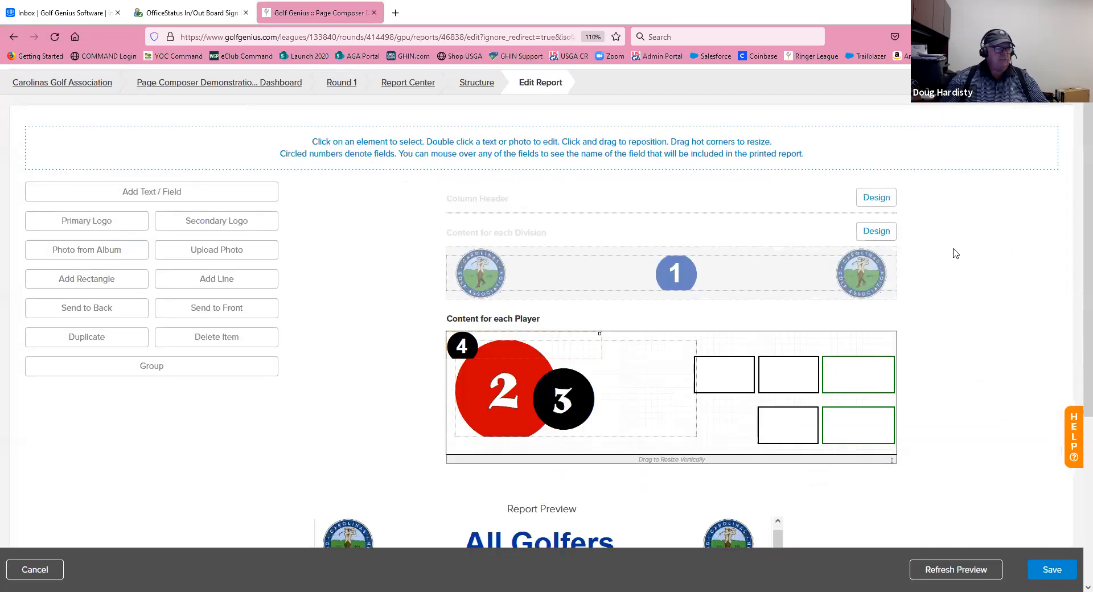
- Move the first-name field beneath the last-name remainder in the player content, widen it, and refresh the report preview
scroll(495, 237, down, 2)
drag(535, 218, 695, 305)
scroll(997, 297, down, 2)
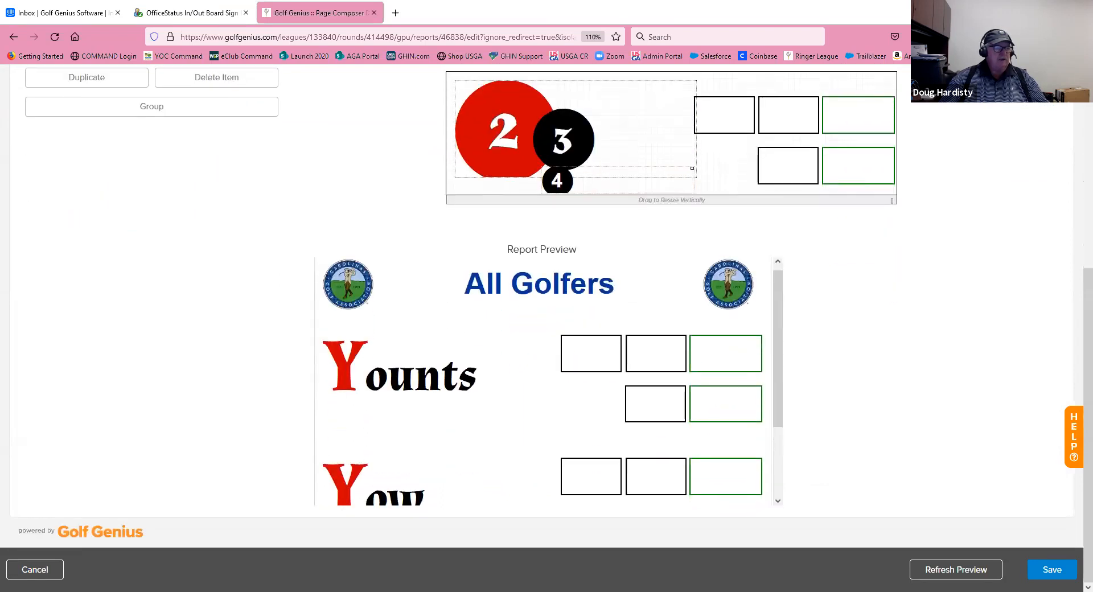
click(961, 573)
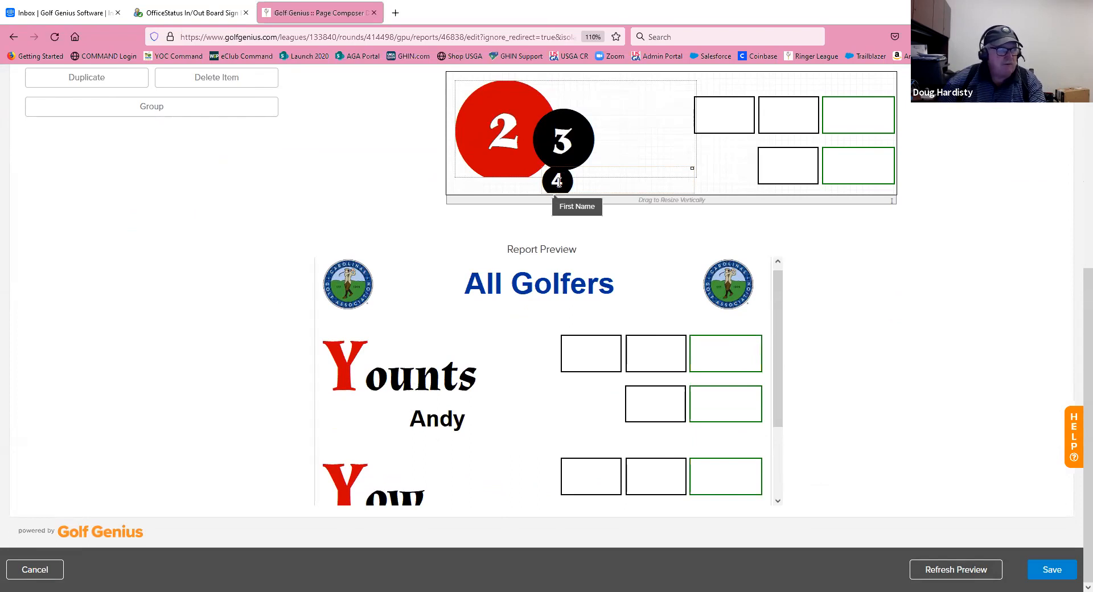
- Nudge the first-name field slightly up, closer to the last name, and refresh the report preview
key(Up)
key(Up)
key(Up)
key(Up)
key(Up)
key(Up)
key(Up)
key(Up)
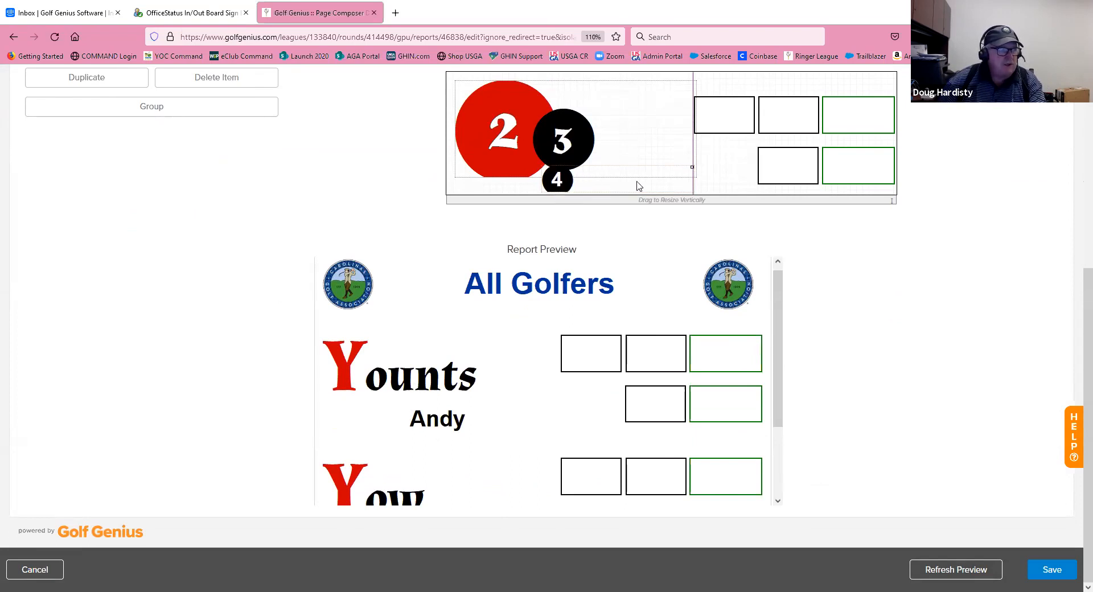
key(Up)
key(Up)
key(Up)
key(Up)
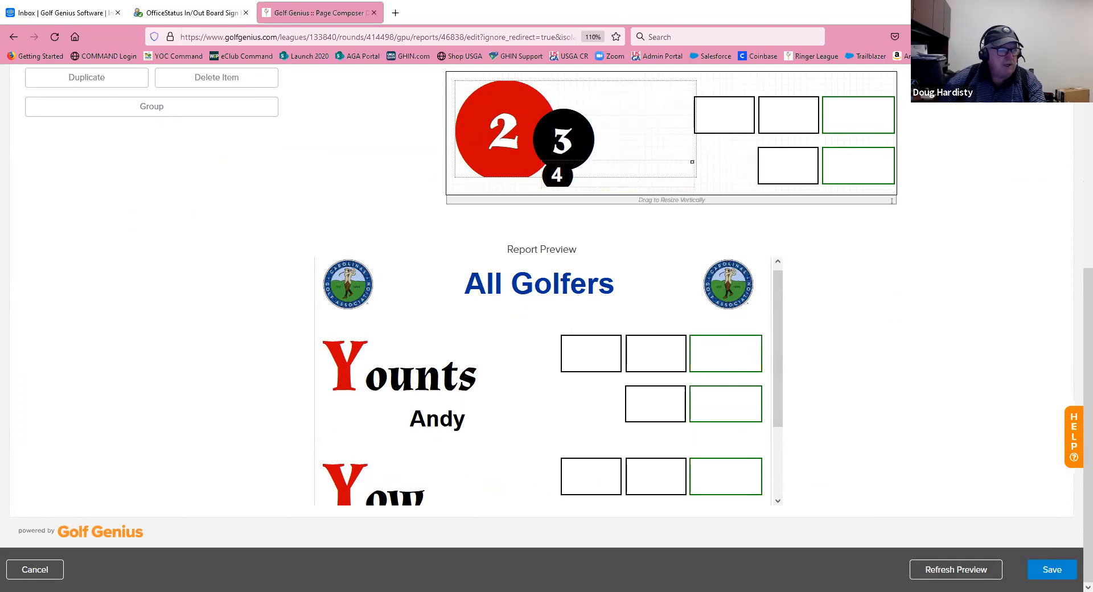
click(942, 570)
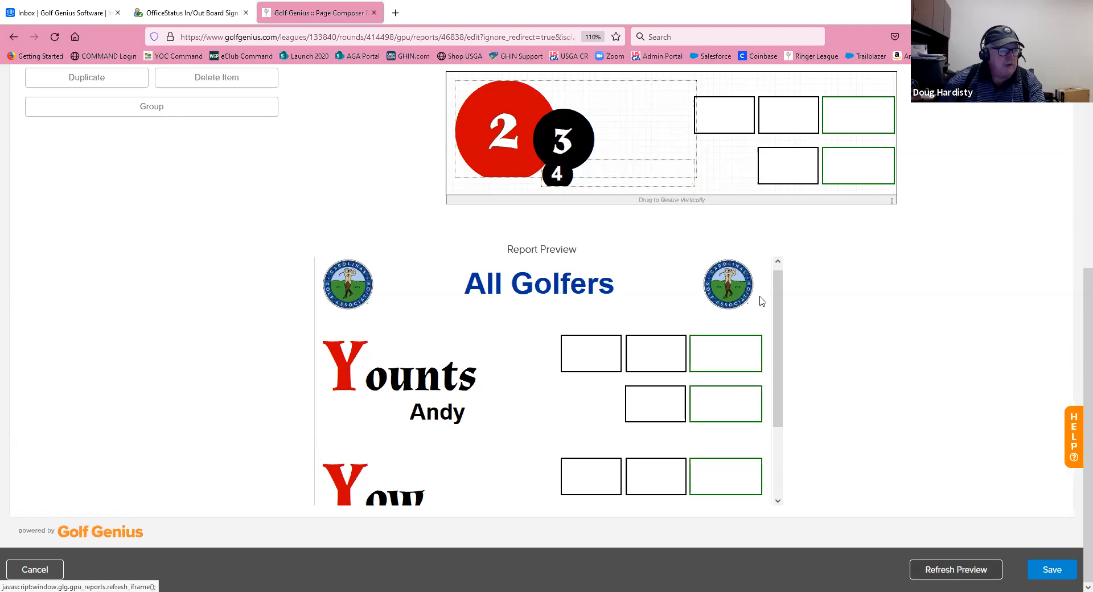
- Examine the placement of first and last names for the listed players in the report preview
drag(780, 412, 788, 371)
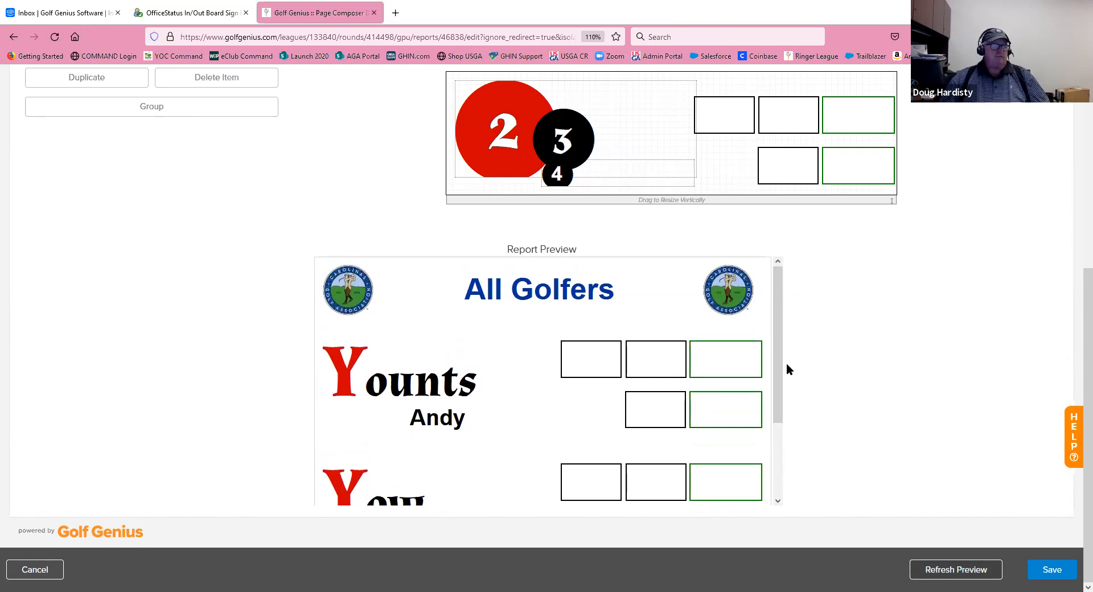
scroll(819, 279, up, 2)
scroll(811, 299, down, 2)
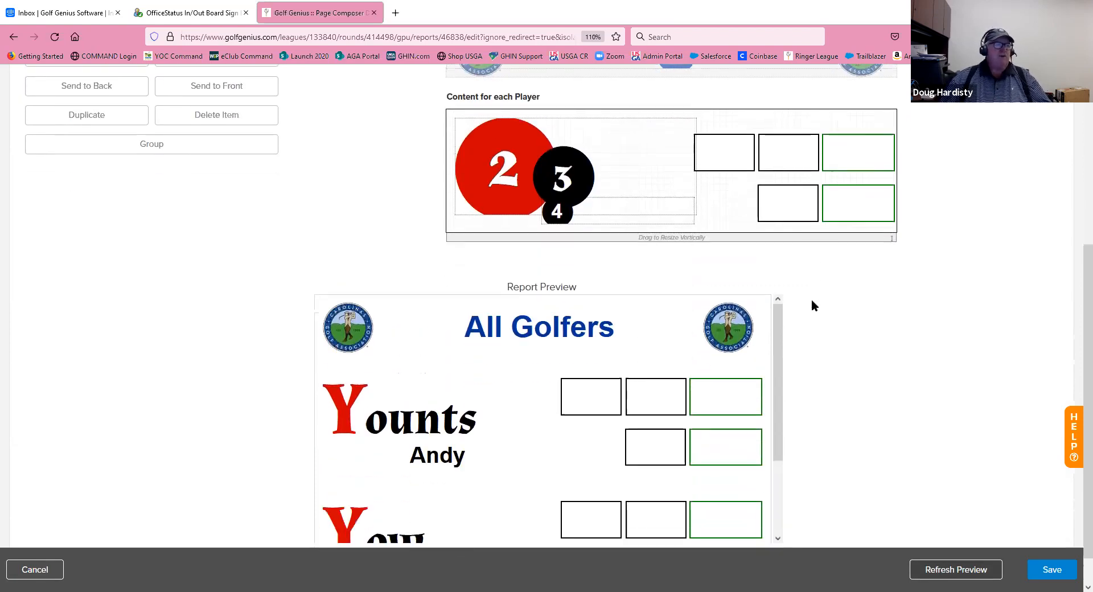
drag(791, 346, 783, 431)
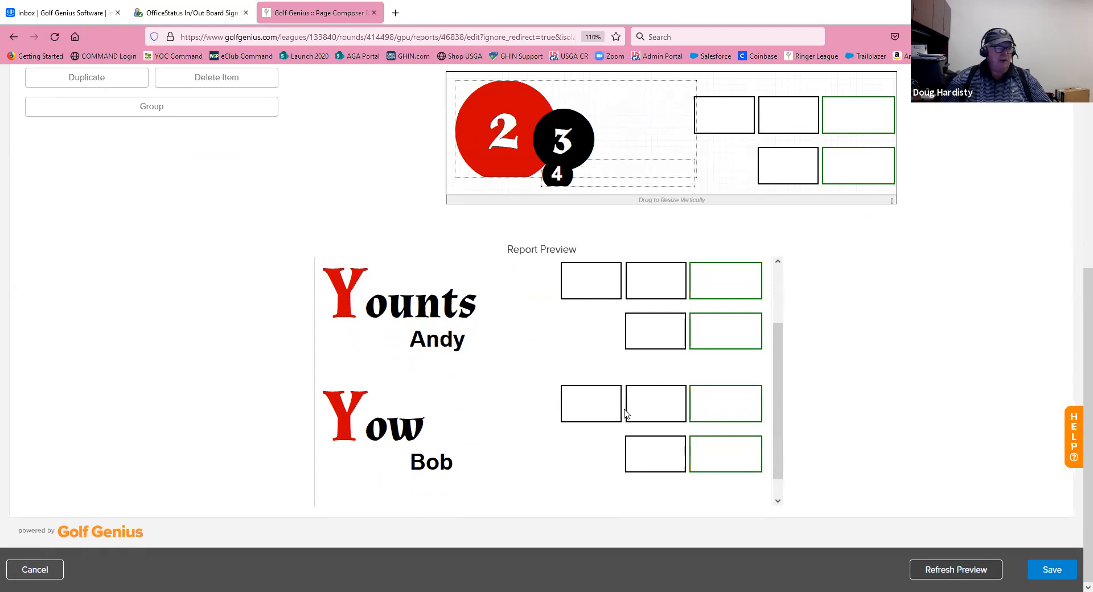
drag(773, 391, 790, 336)
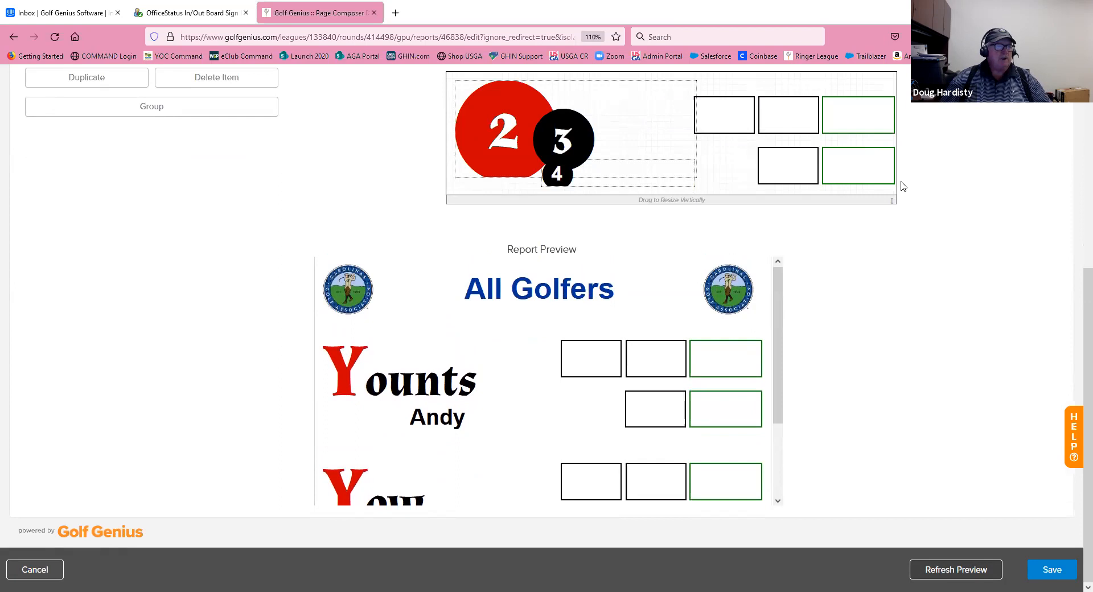
scroll(944, 245, up, 2)
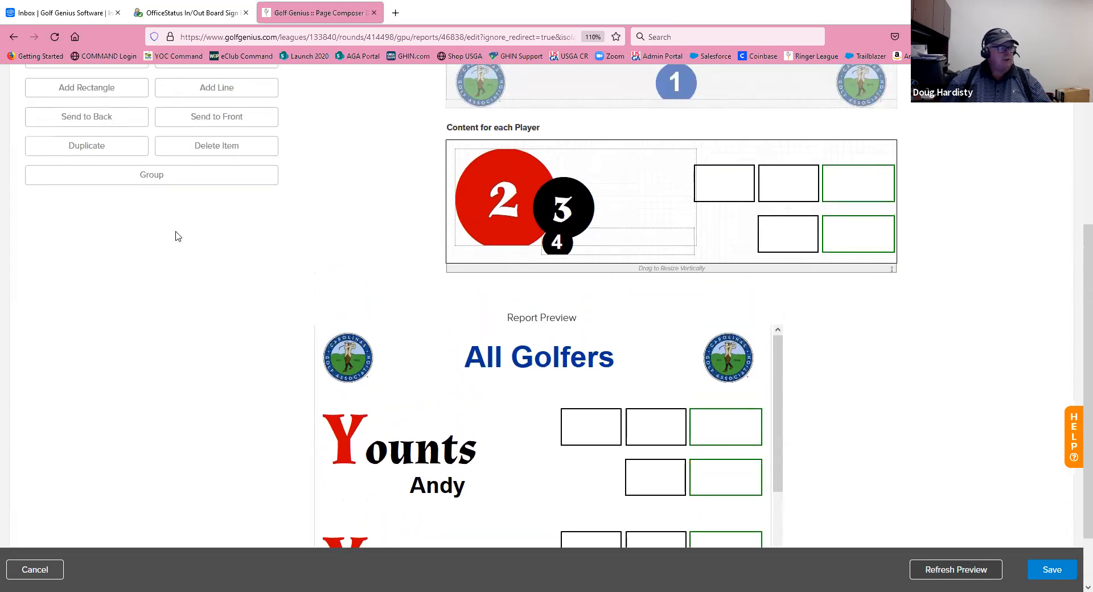
scroll(177, 236, up, 2)
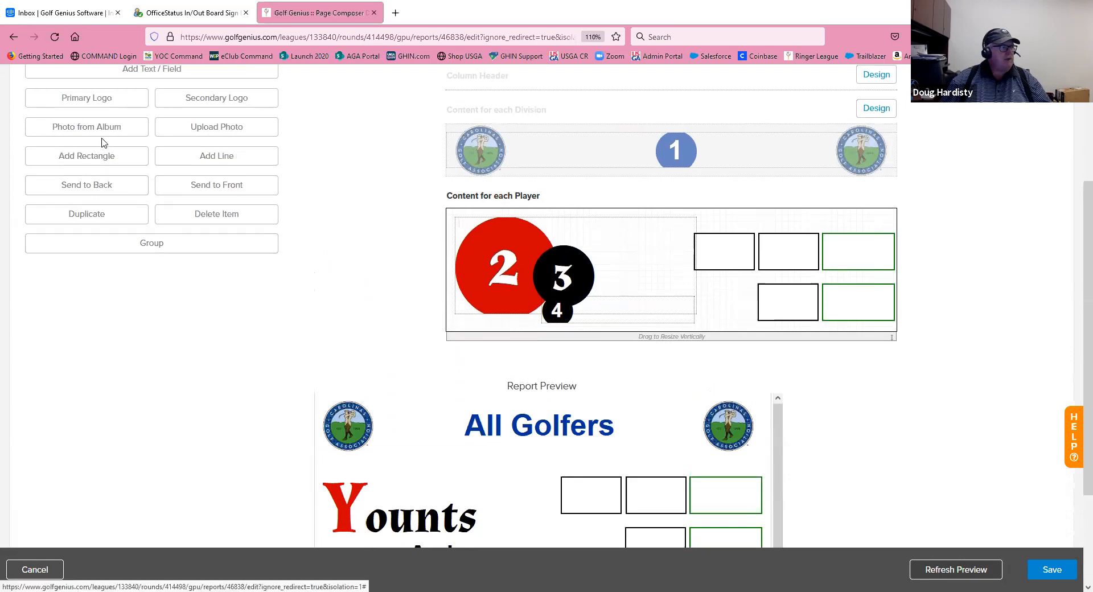
- Add a line across the full width near the bottom of the player content, styled Dashed with width 3
click(215, 160)
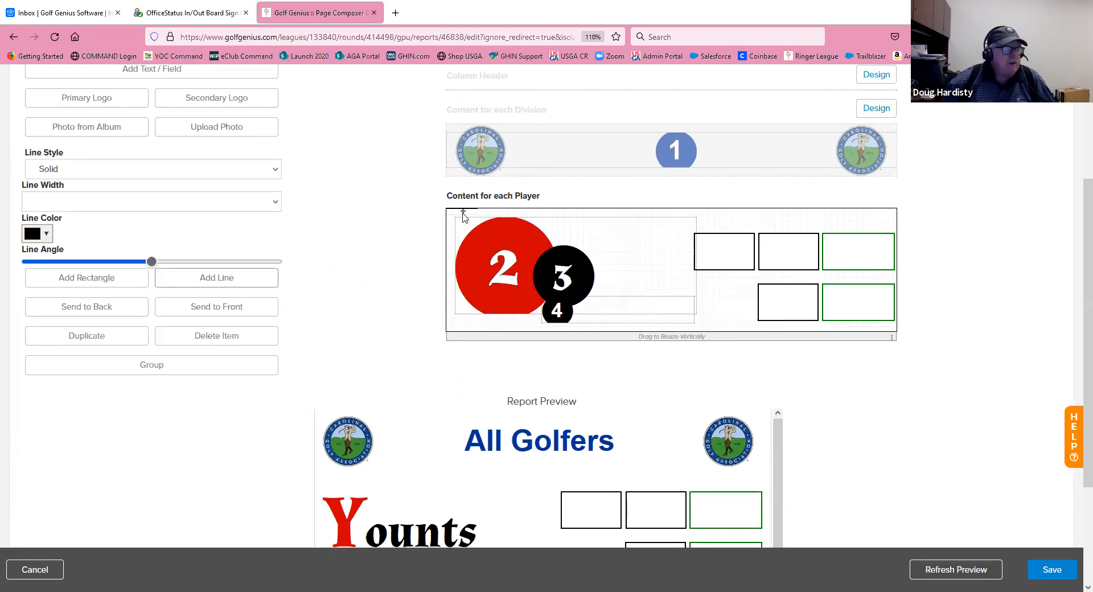
drag(463, 214, 892, 340)
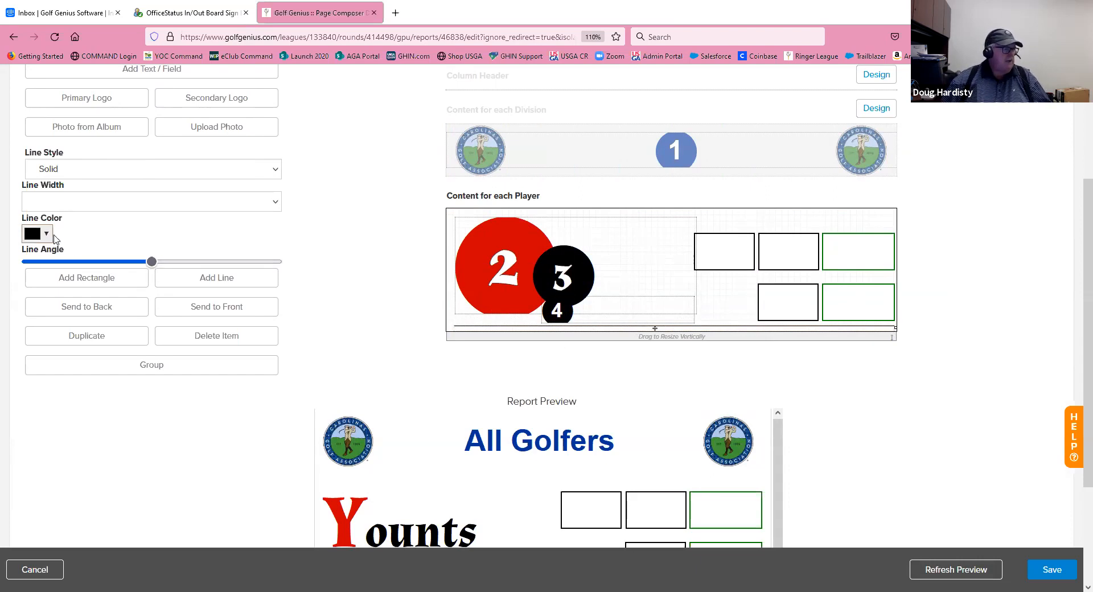
click(107, 171)
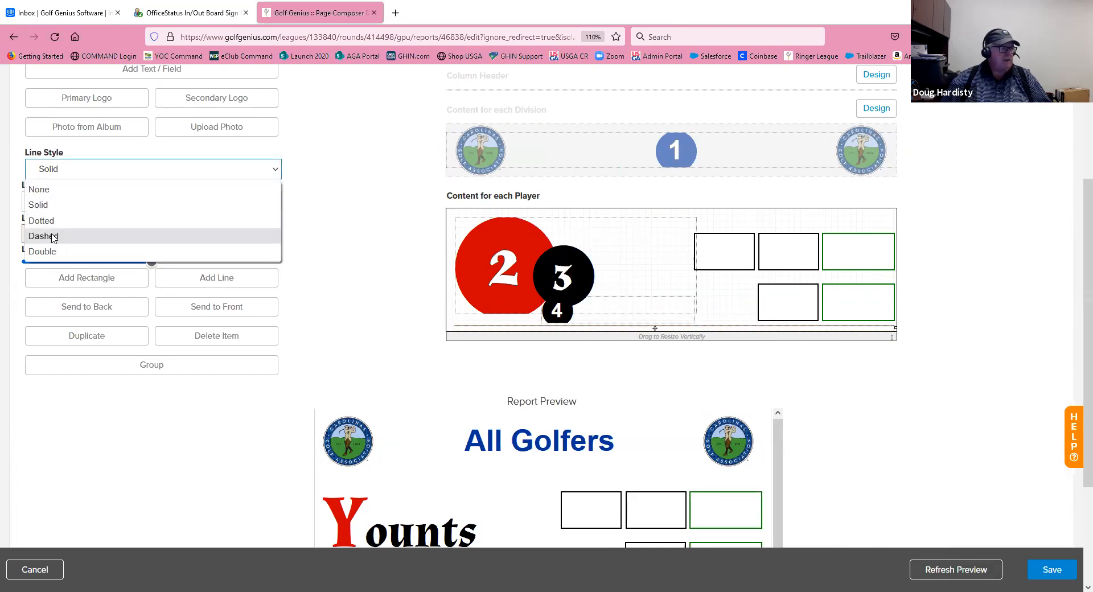
click(53, 237)
click(115, 200)
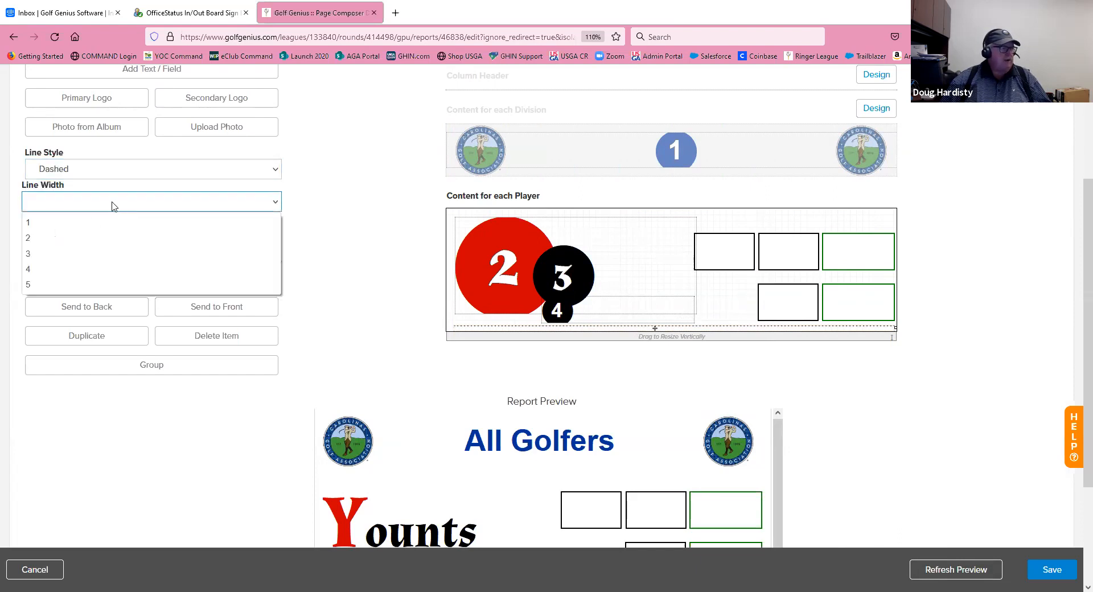
click(46, 250)
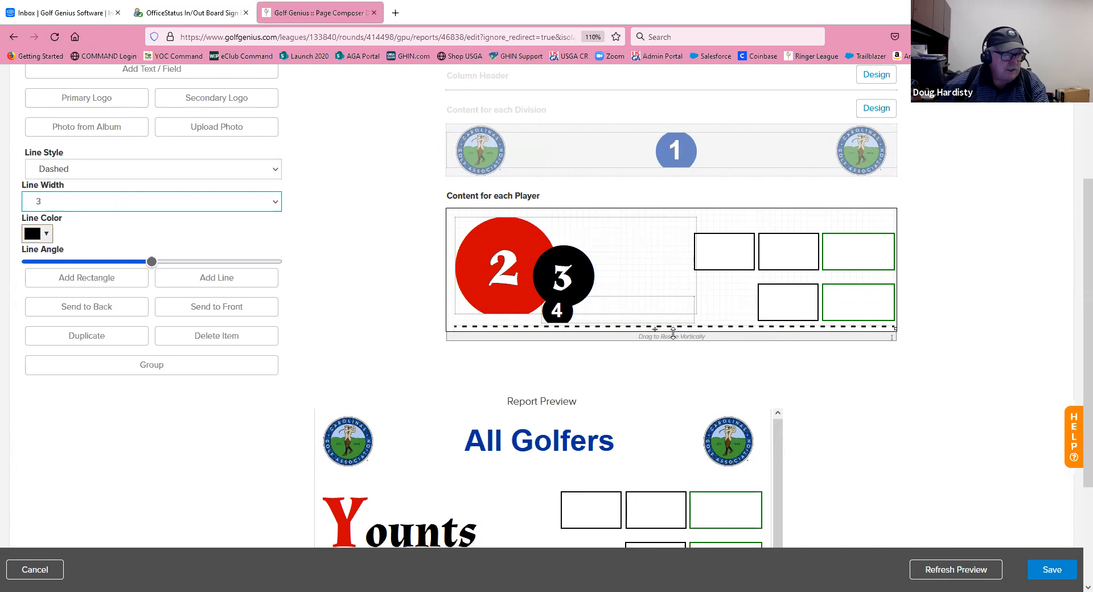
- Lower the dashed line to the bottom edge of the player content and check it in the refreshed report preview
drag(668, 341, 667, 356)
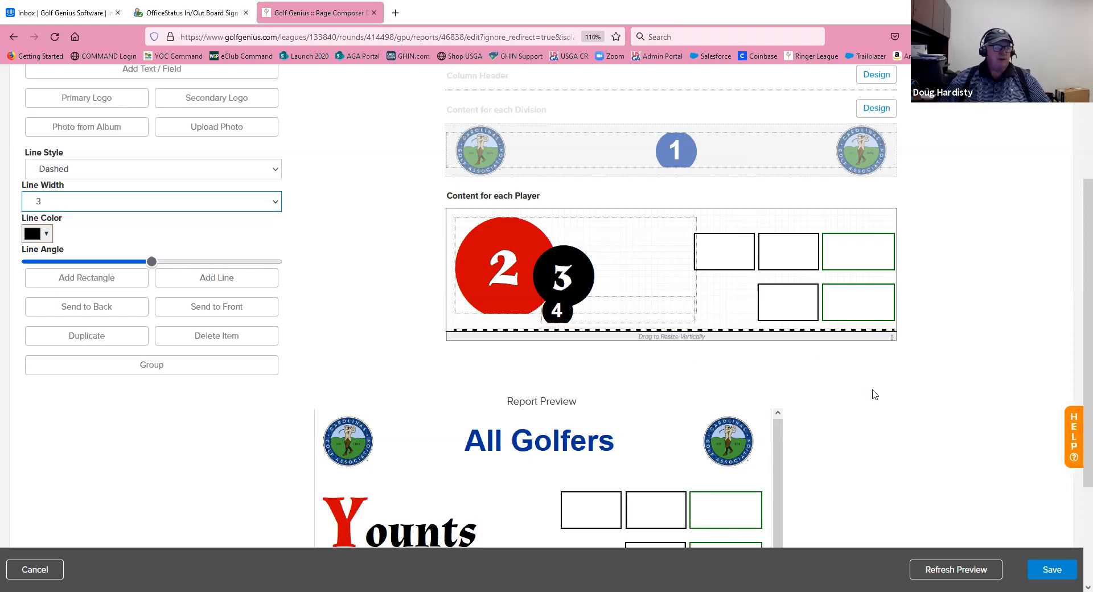
scroll(874, 394, down, 3)
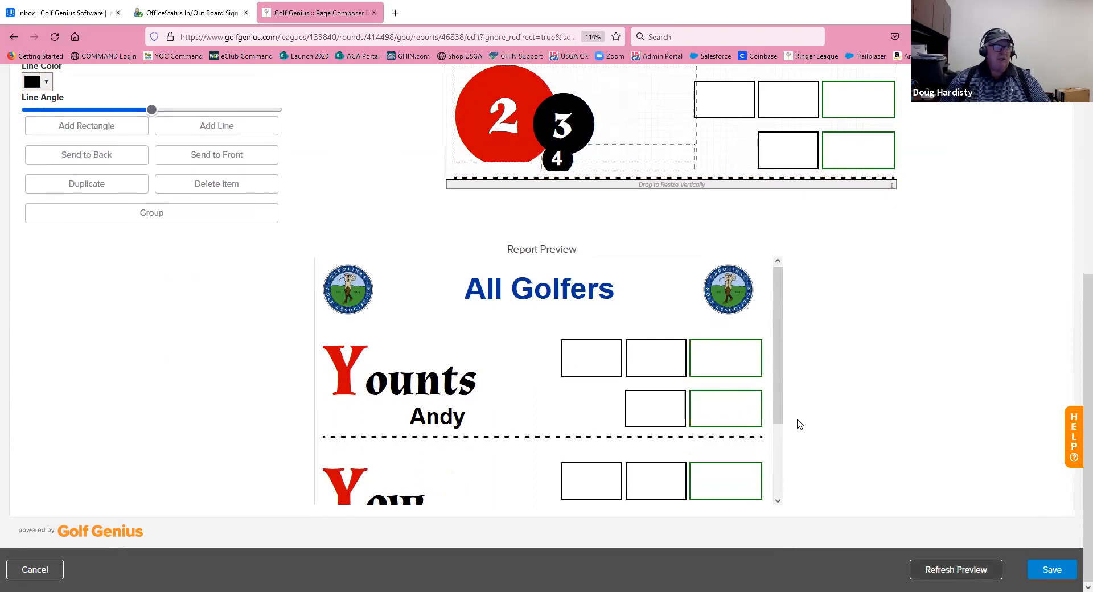
mouse_move(777, 402)
mouse_down()
mouse_move(781, 460)
mouse_move(793, 391)
mouse_up()
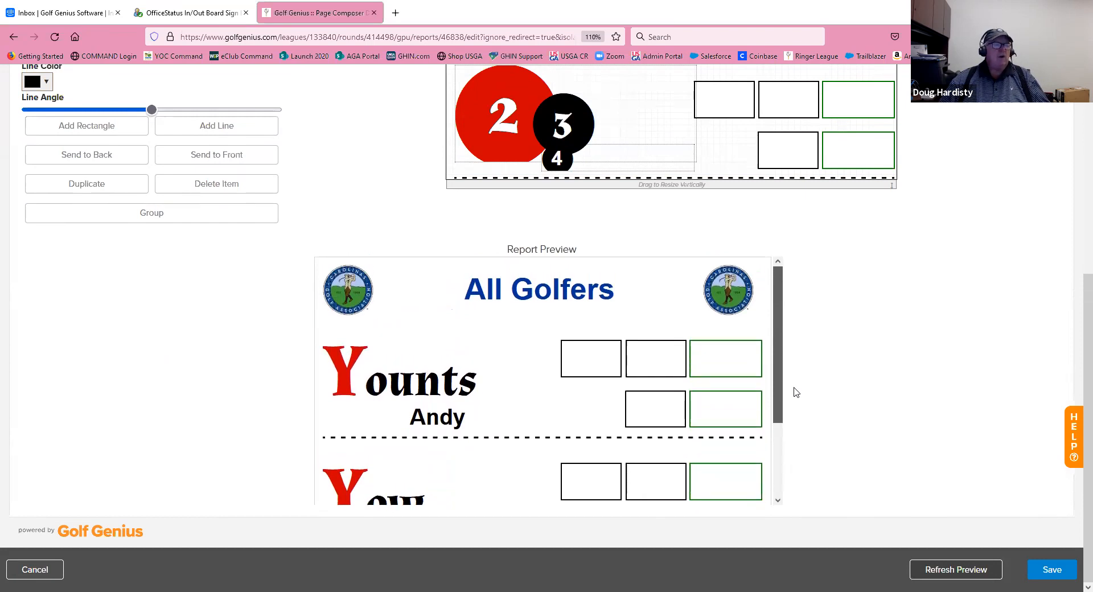
mouse_move(795, 400)
mouse_down()
mouse_move(786, 446)
mouse_move(804, 391)
mouse_up()
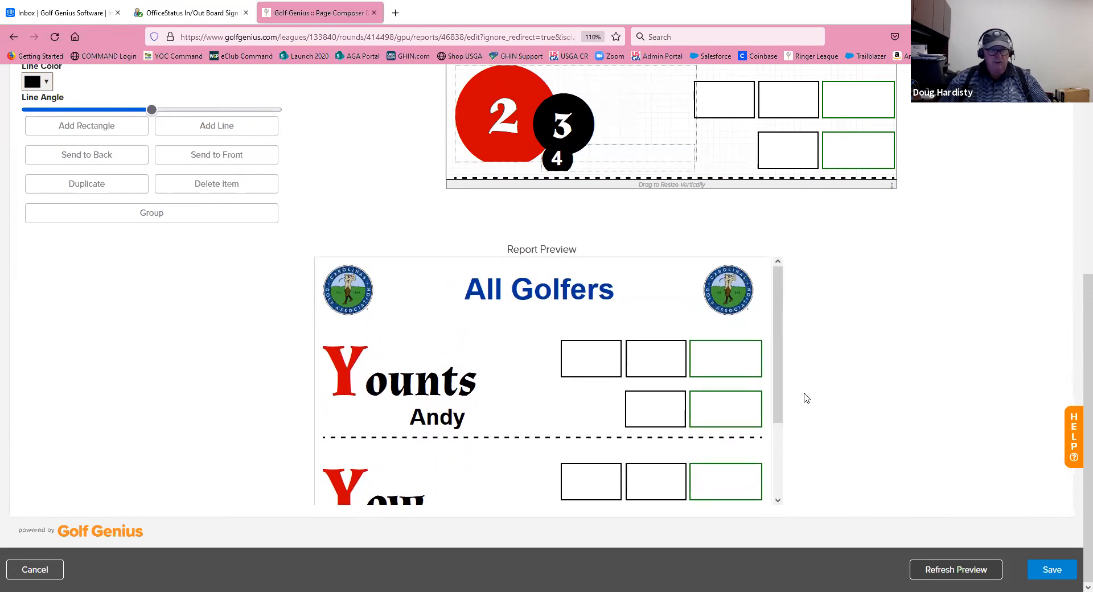
- Add a new text field to the player content with the text "Round 1"
scroll(806, 398, up, 4)
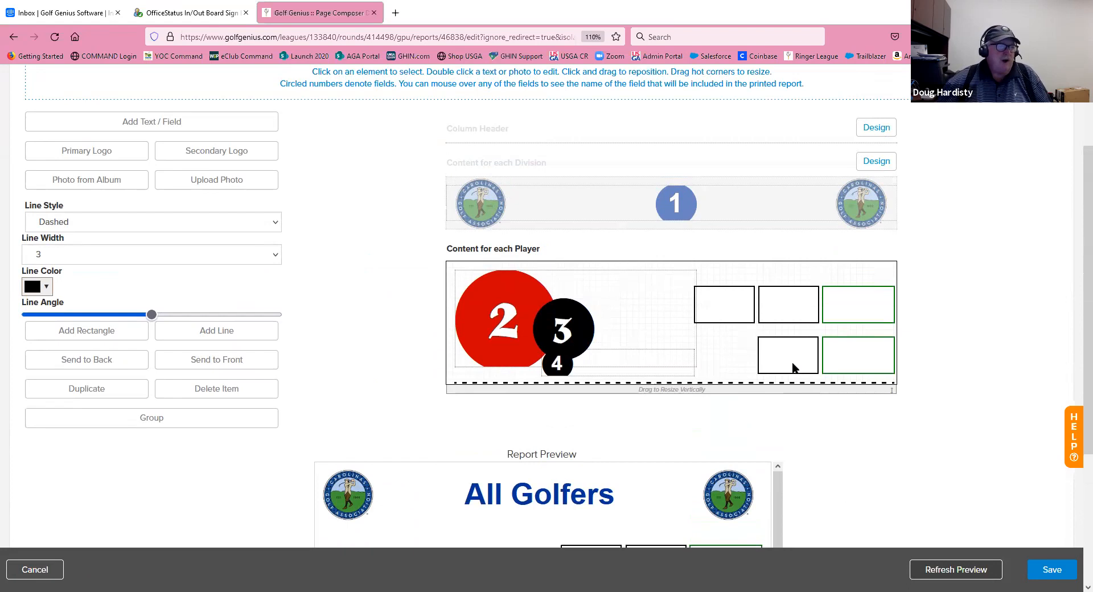
scroll(794, 368, down, 2)
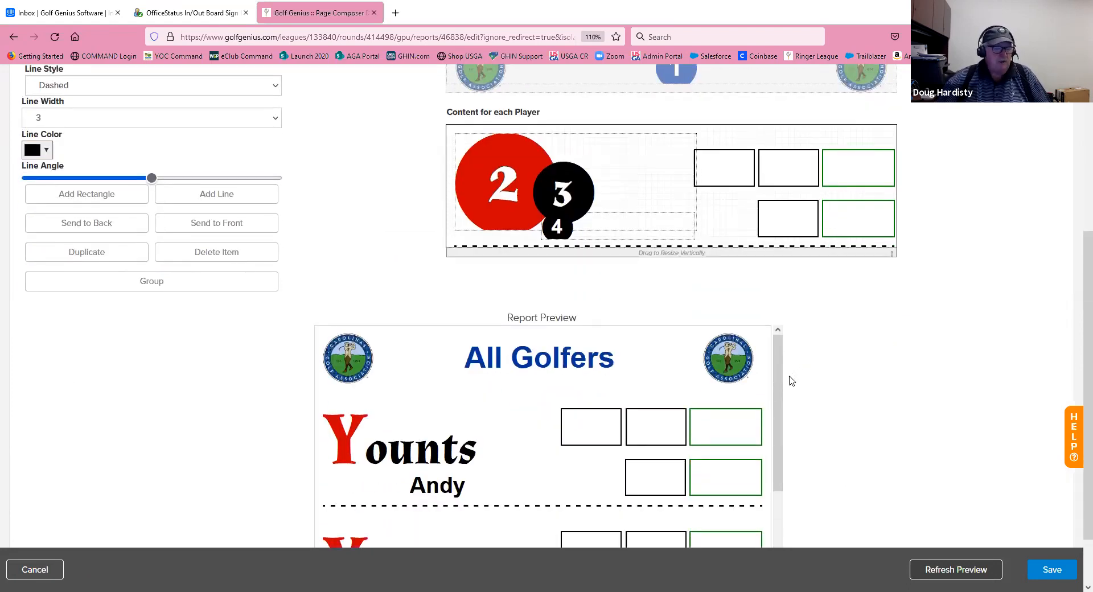
scroll(791, 380, up, 2)
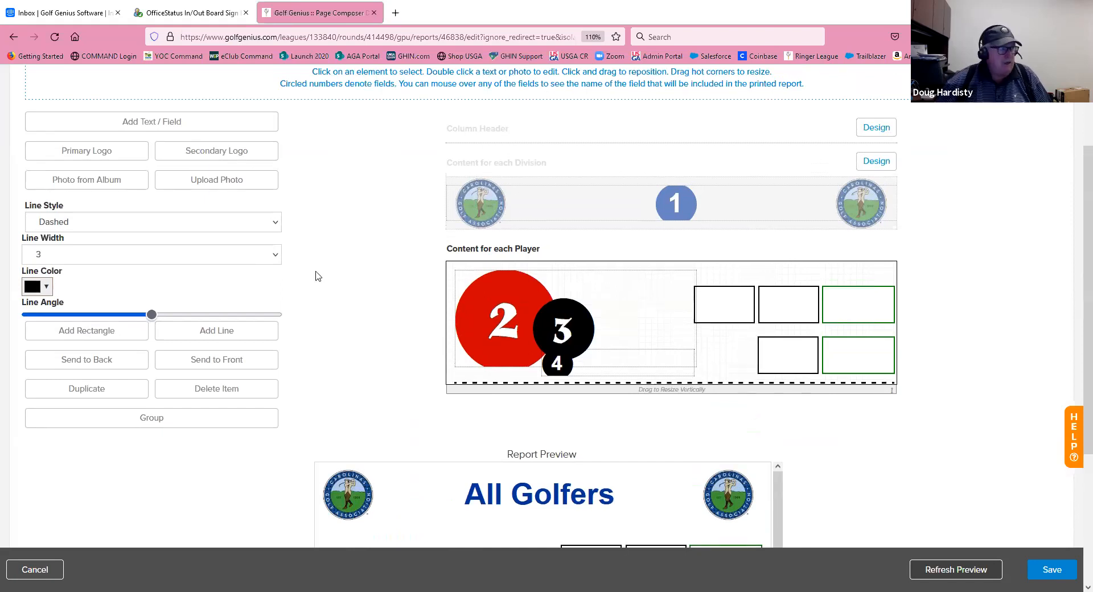
click(144, 123)
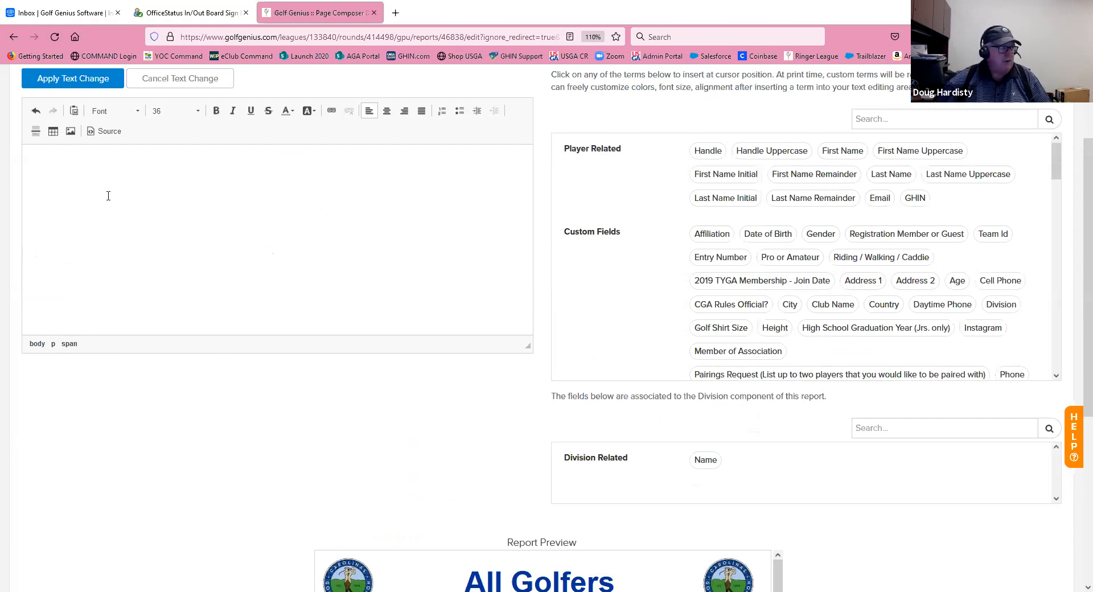
text(Rou)
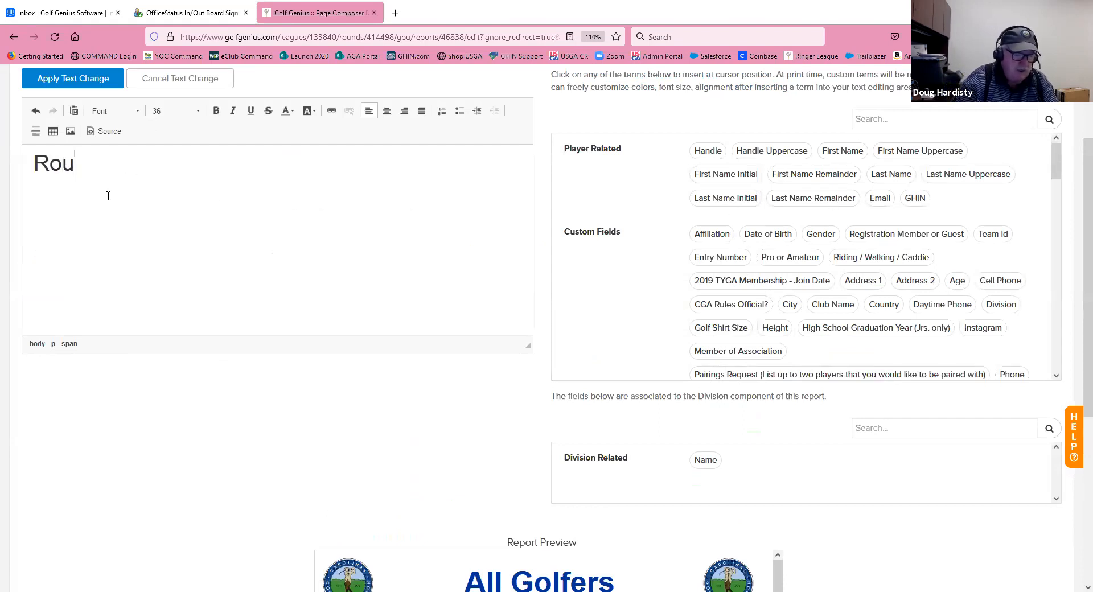
text(nd 1)
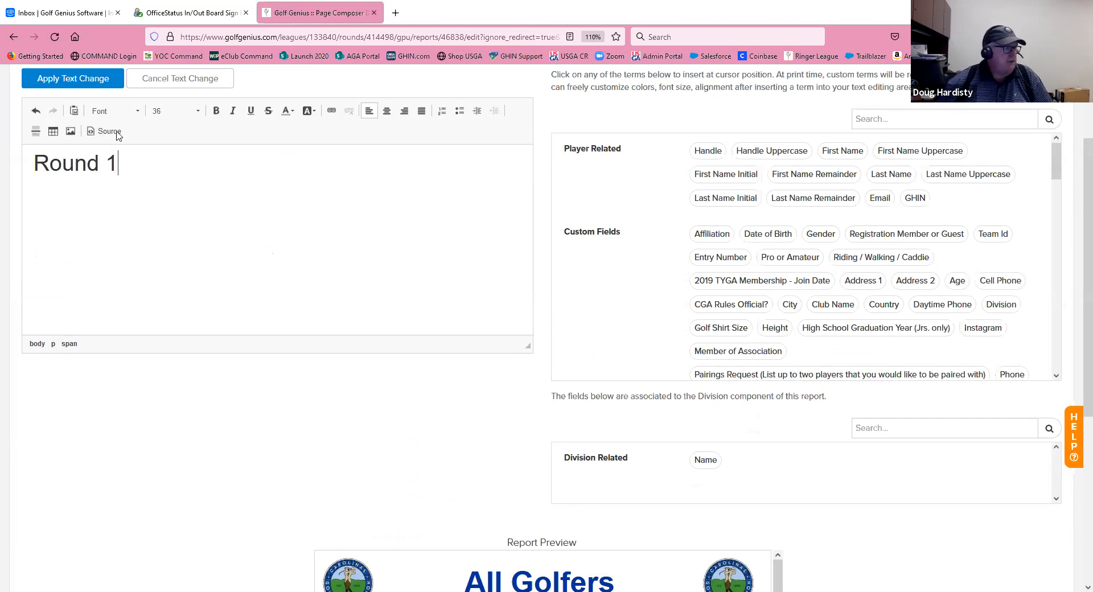
- Format the "Round 1" text at size 20, bold and centered, and apply the text change
drag(123, 161, 11, 162)
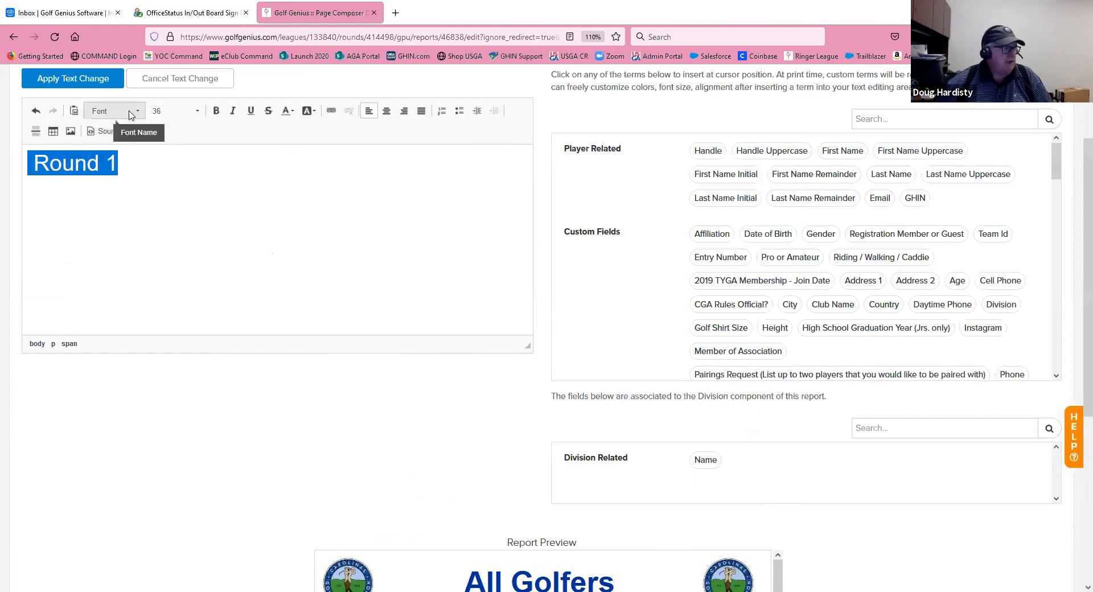
click(197, 111)
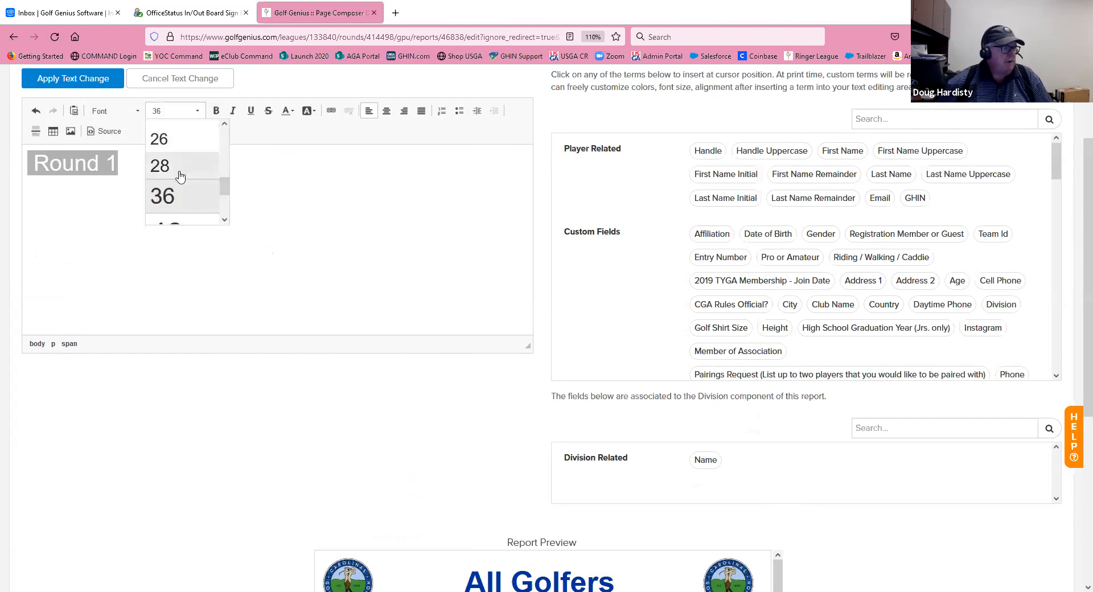
scroll(180, 177, up, 2)
scroll(174, 191, up, 3)
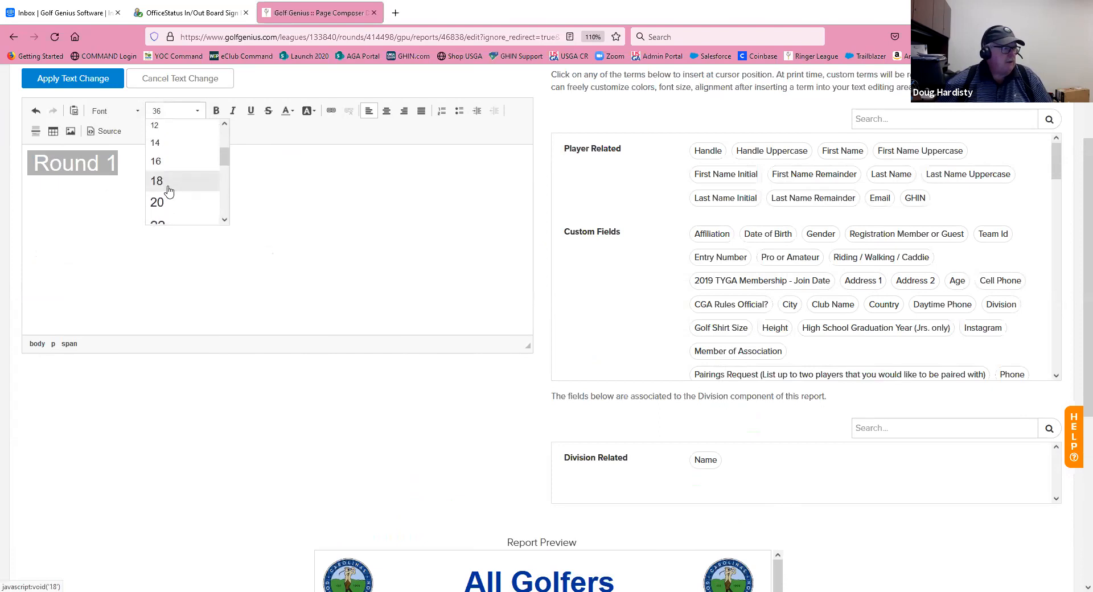
click(163, 202)
click(216, 112)
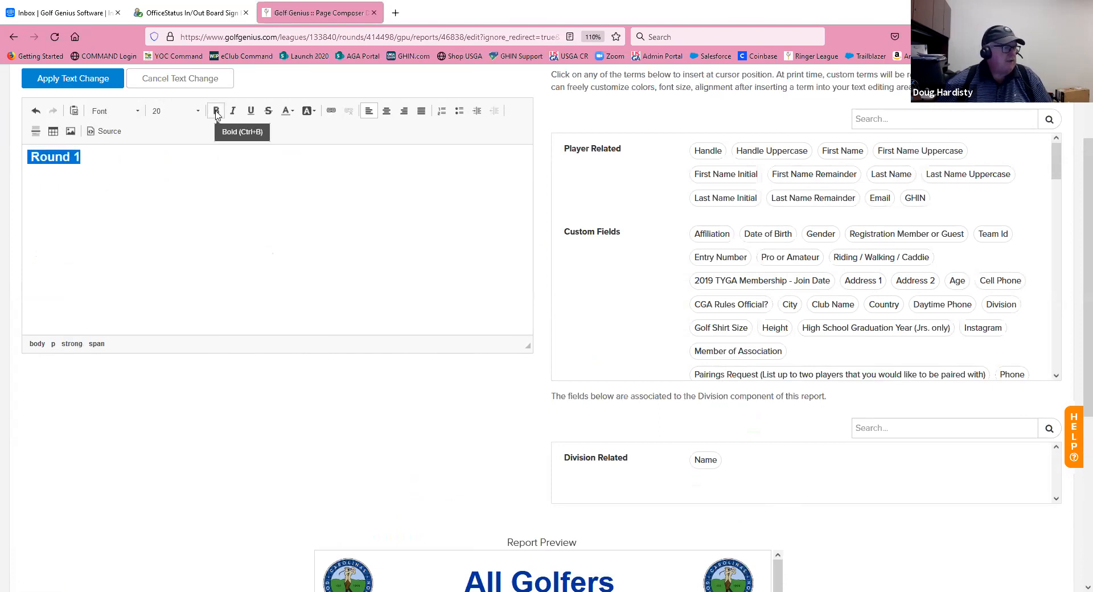
click(386, 111)
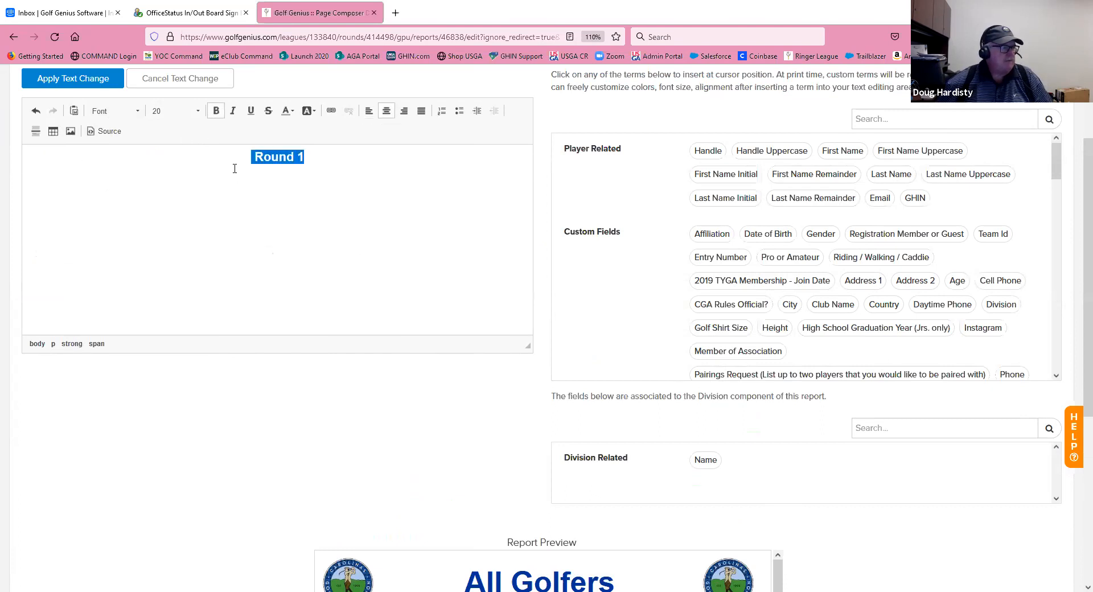
click(70, 84)
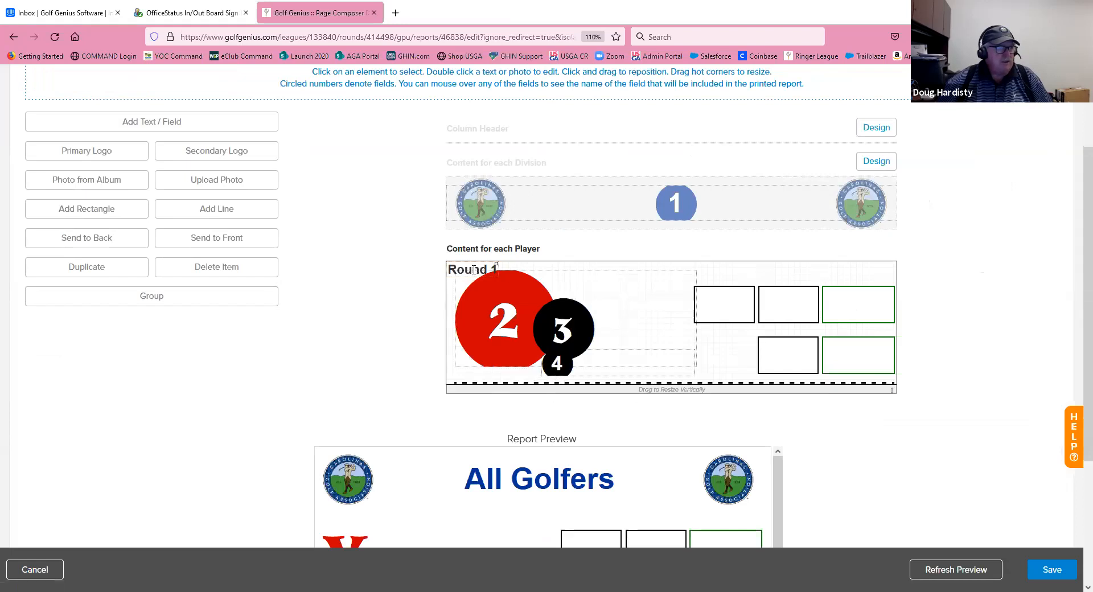
- Place the "Round 1" label just above the first score box of the upper row and set its text size to 18
drag(472, 270, 752, 275)
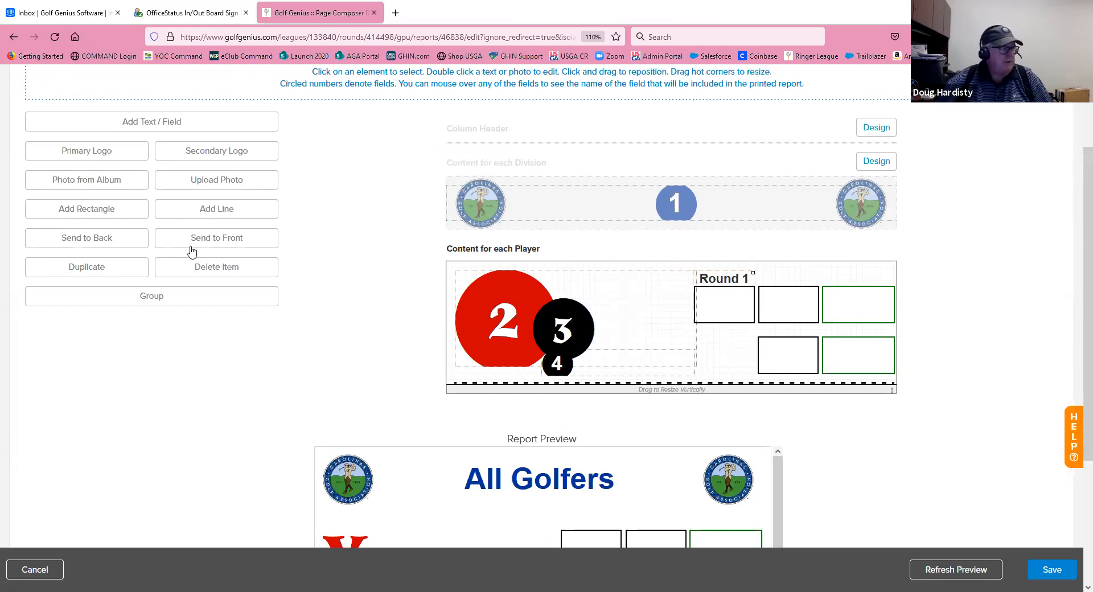
double_click(726, 279)
drag(306, 159, 251, 158)
click(200, 110)
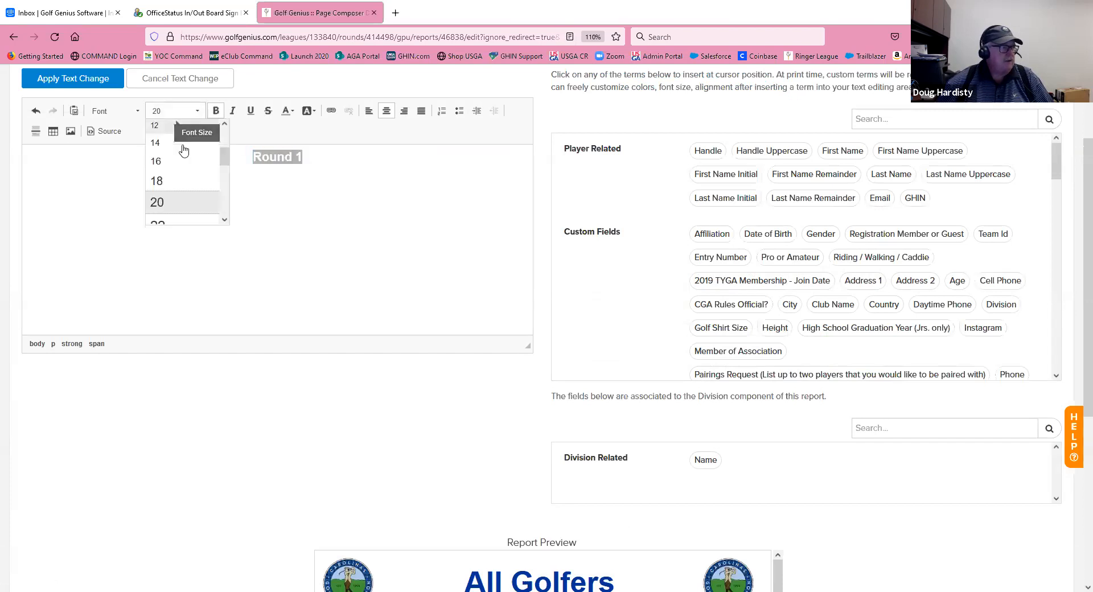
click(177, 182)
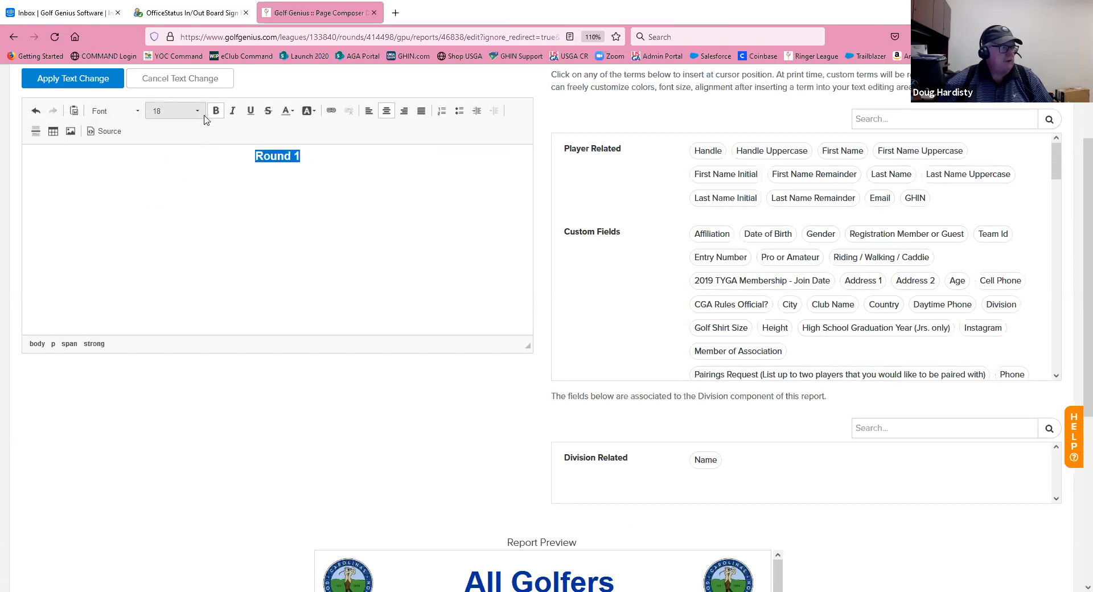
click(73, 78)
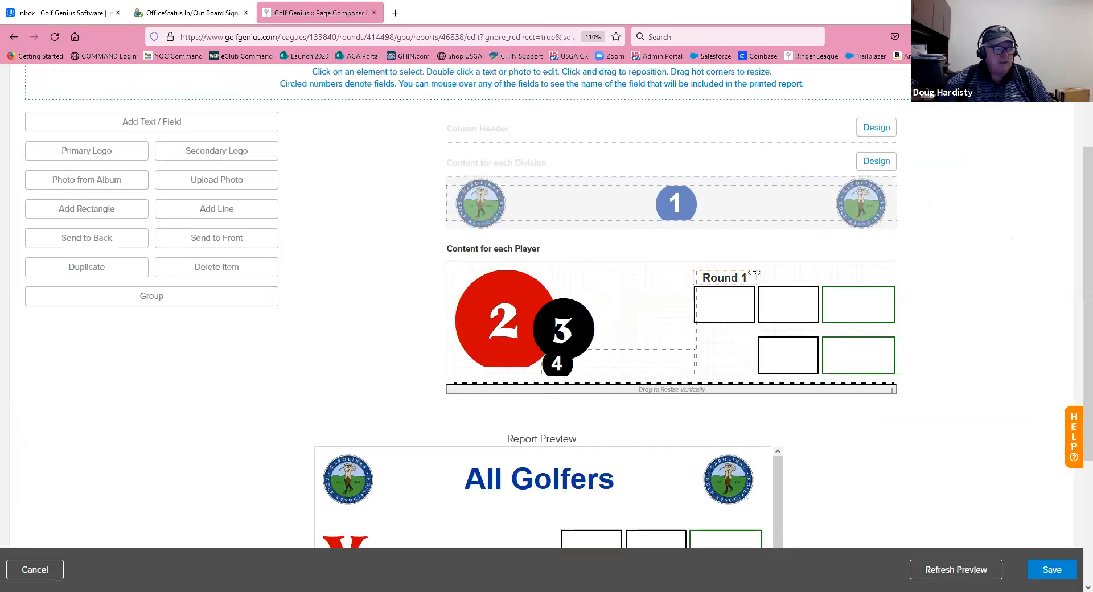
drag(753, 272, 749, 286)
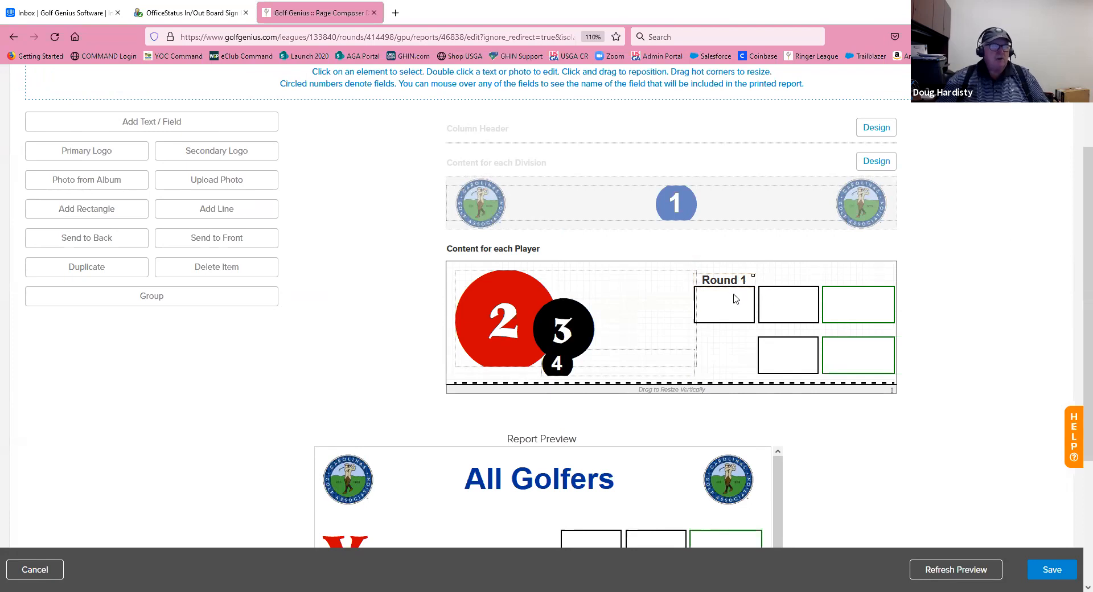
- Duplicate the "Round 1" label and align the copy above the second black score box of the upper row
click(91, 269)
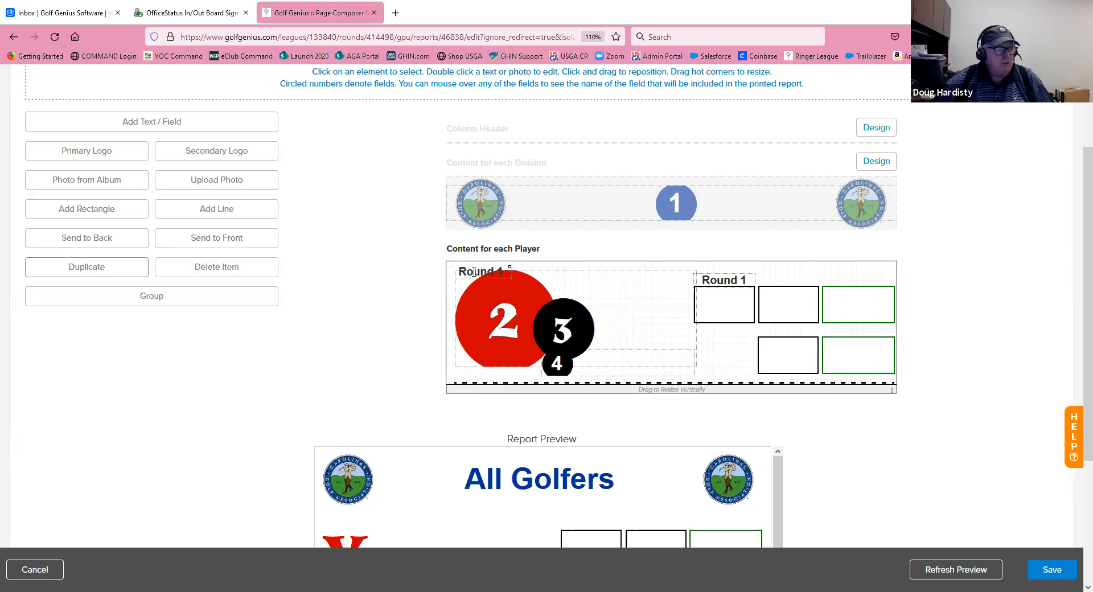
drag(477, 269, 783, 282)
key(Left)
key(Left)
key(Right)
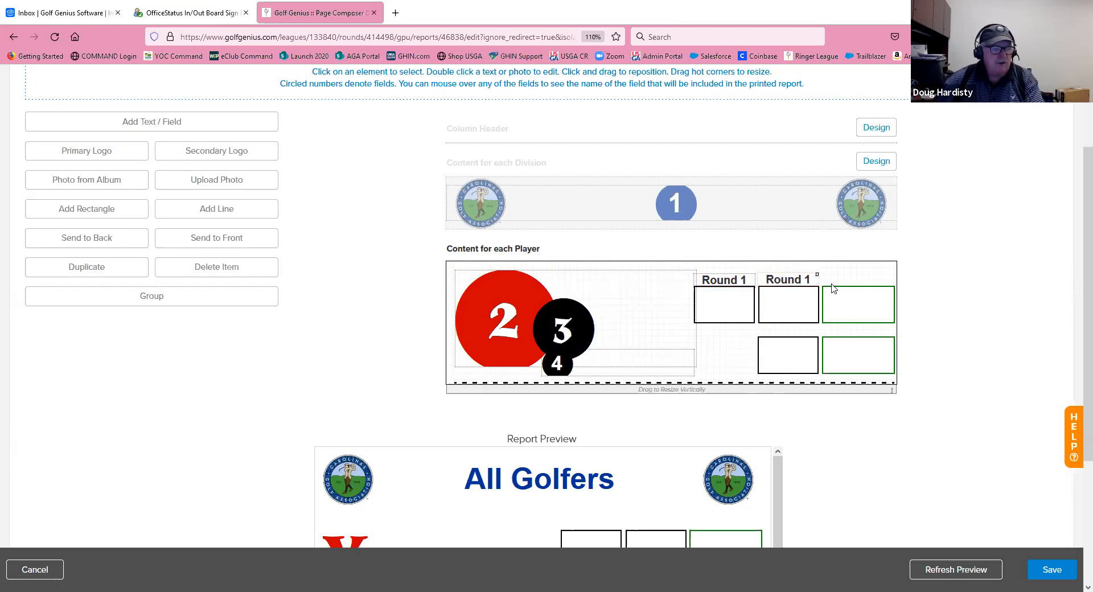
- Change the copied label's text to "Round 2", apply it, and fine-tune its position above the second score box
double_click(791, 281)
double_click(297, 156)
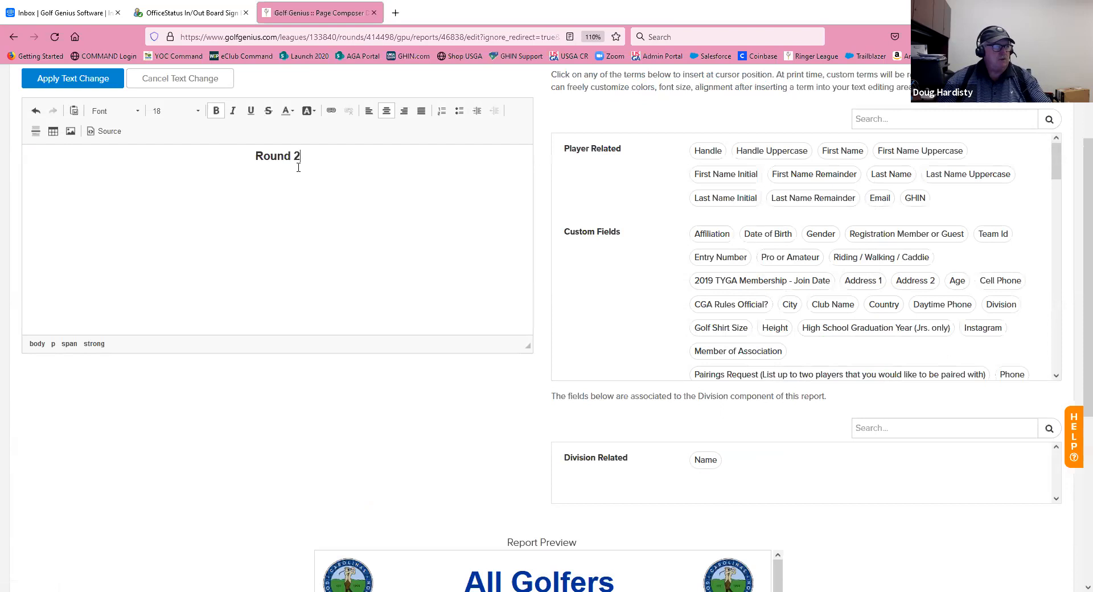
click(58, 84)
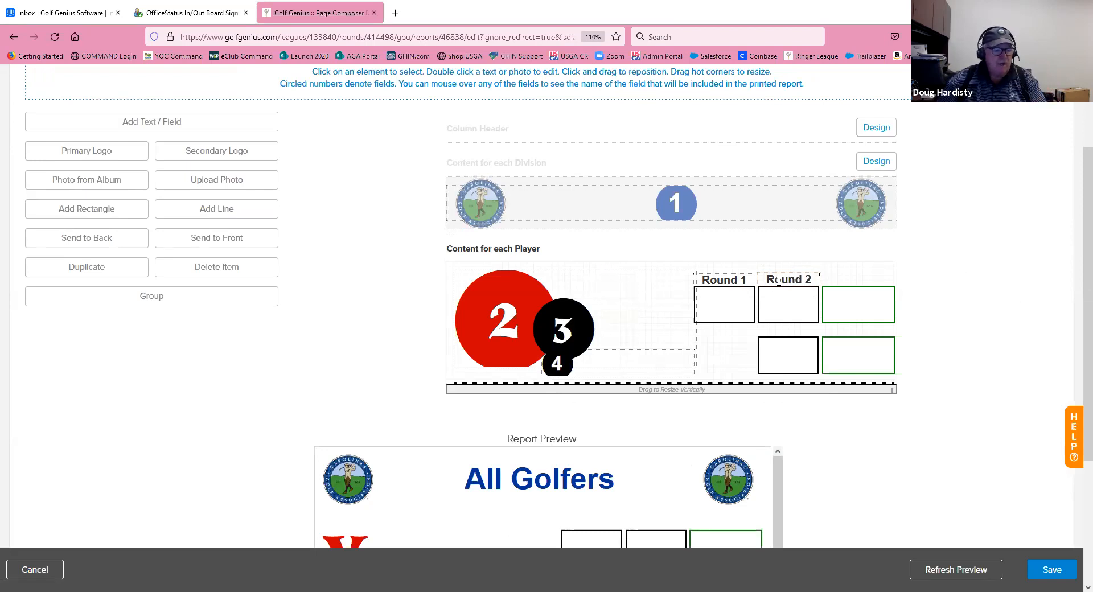
drag(782, 281, 776, 294)
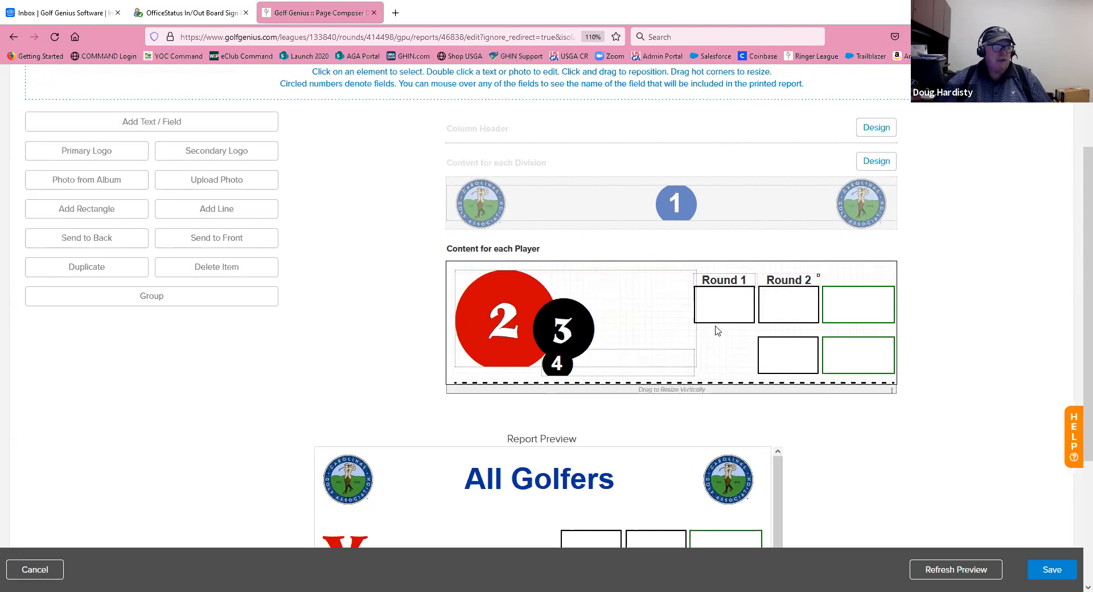
- Duplicate the "Round 2" label, align the copy above the black score box of the lower row, and change its text to "Round 3"
click(94, 273)
drag(493, 273, 790, 328)
key(Up)
key(Up)
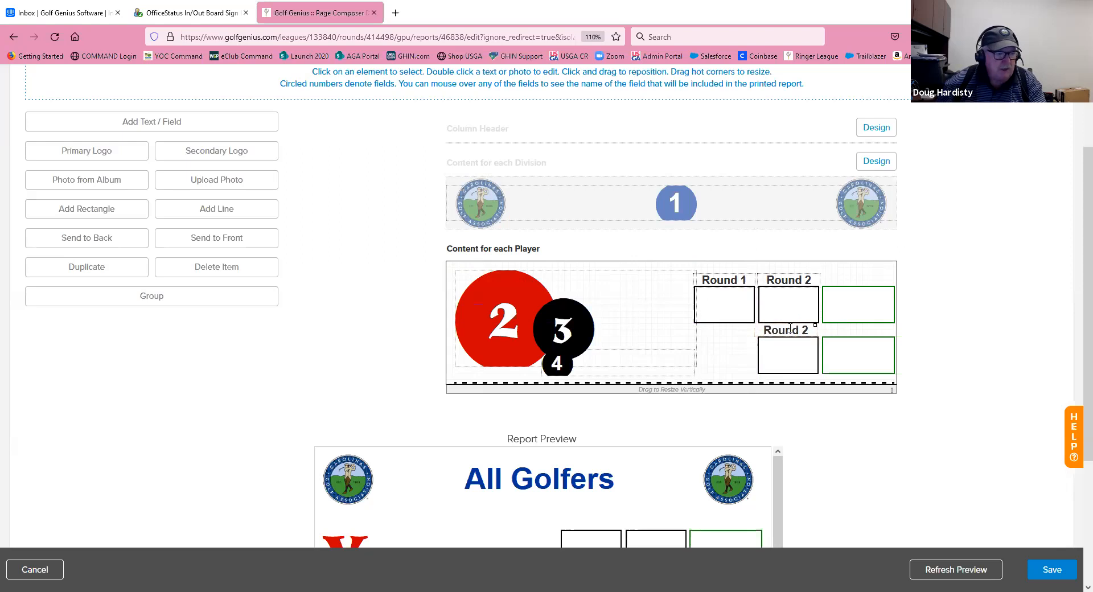
key(Right)
double_click(790, 329)
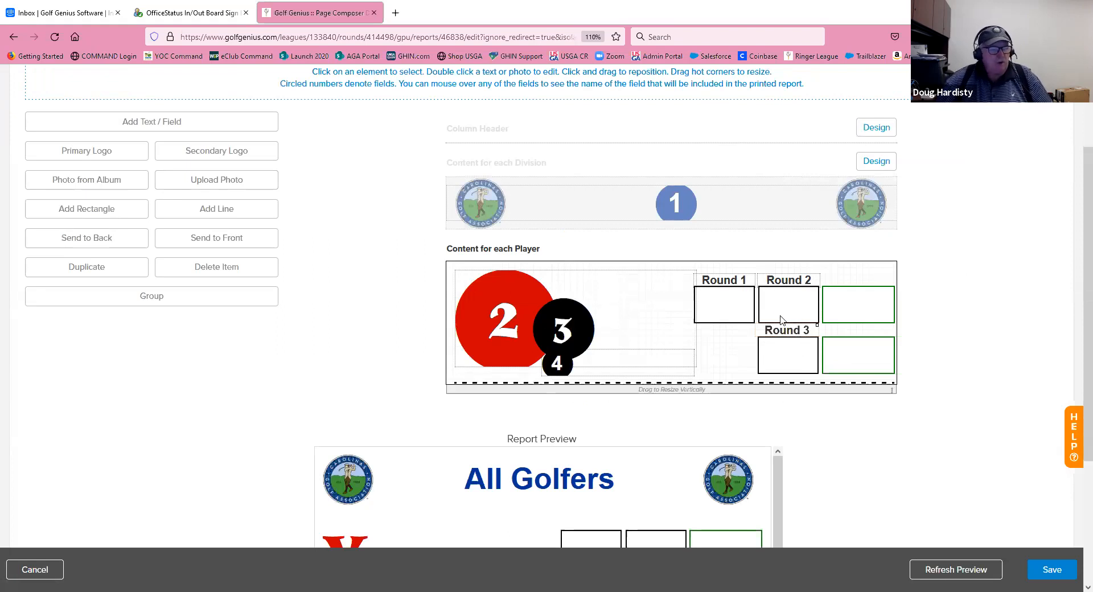
- Select the three upper-row score boxes with the "Round 1" and "Round 2" labels and move them up slightly together
click(725, 308)
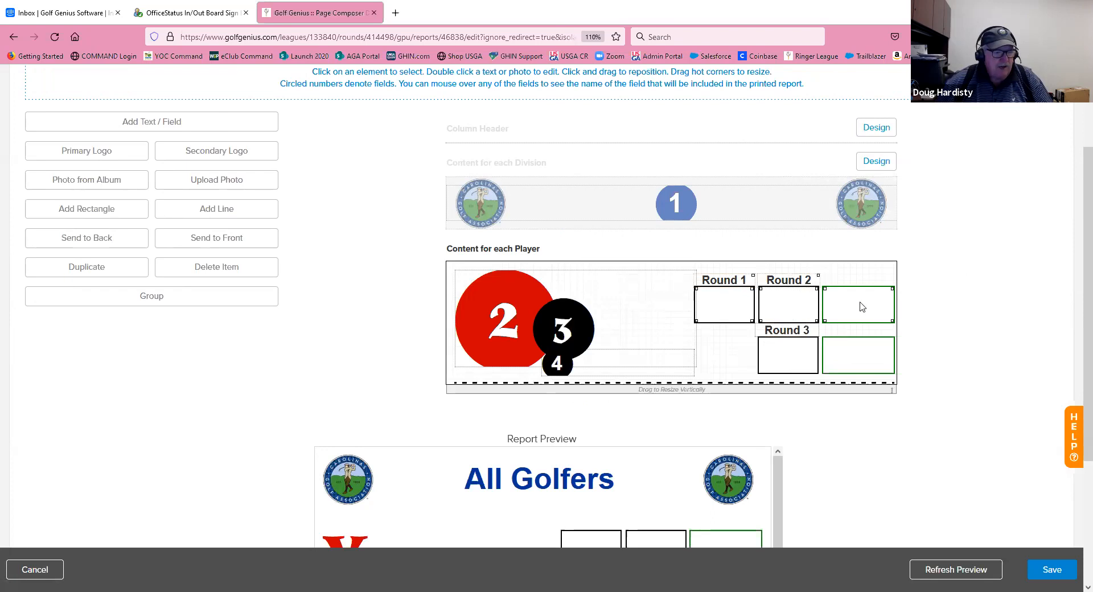
key(Up)
key(Up)
key(Up)
key(Up)
key(Up)
key(Up)
key(Up)
key(Up)
key(Up)
key(Up)
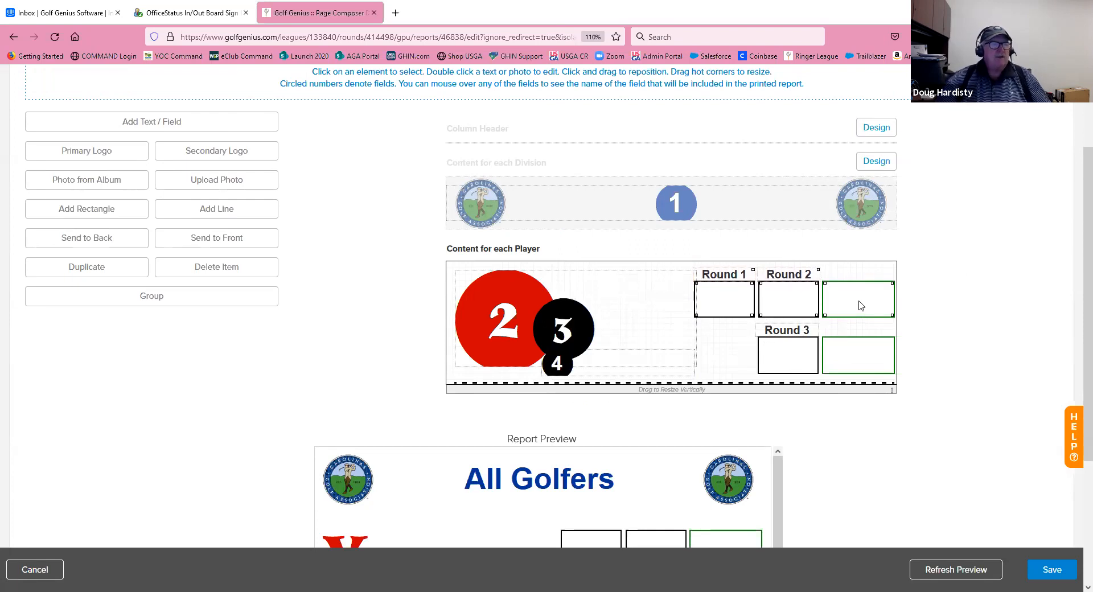
click(856, 329)
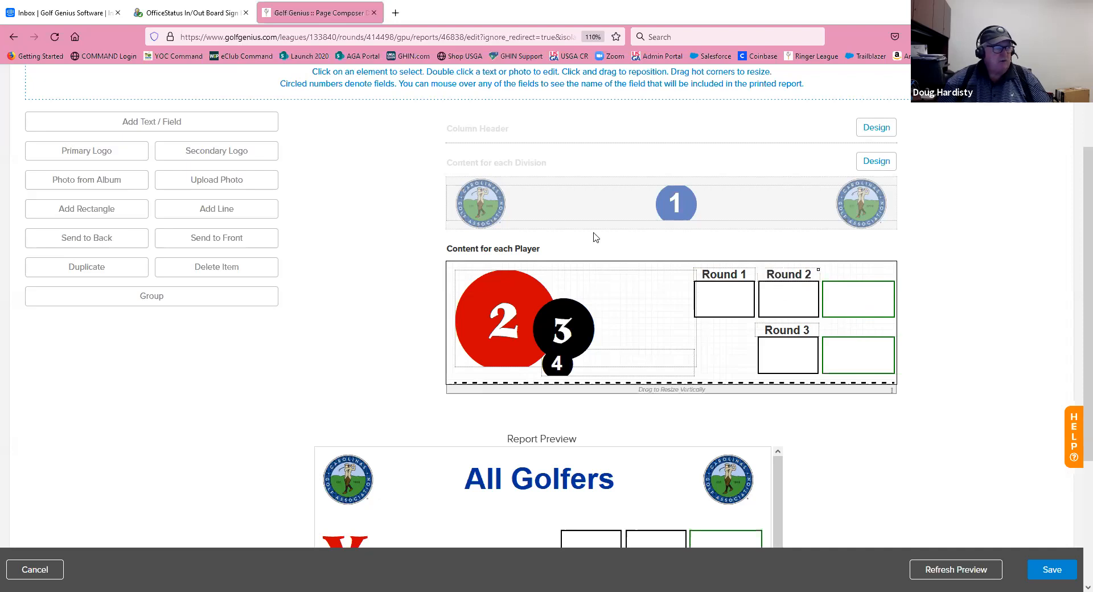
- Duplicate the "Round 2" label and align the copy above the upper green box
click(87, 266)
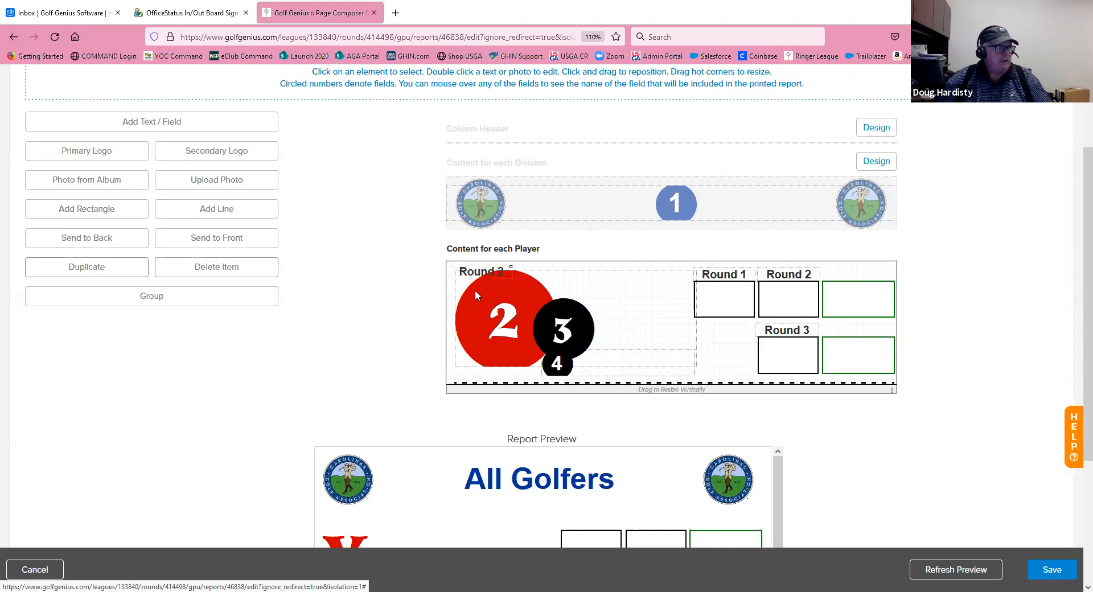
drag(481, 275, 893, 269)
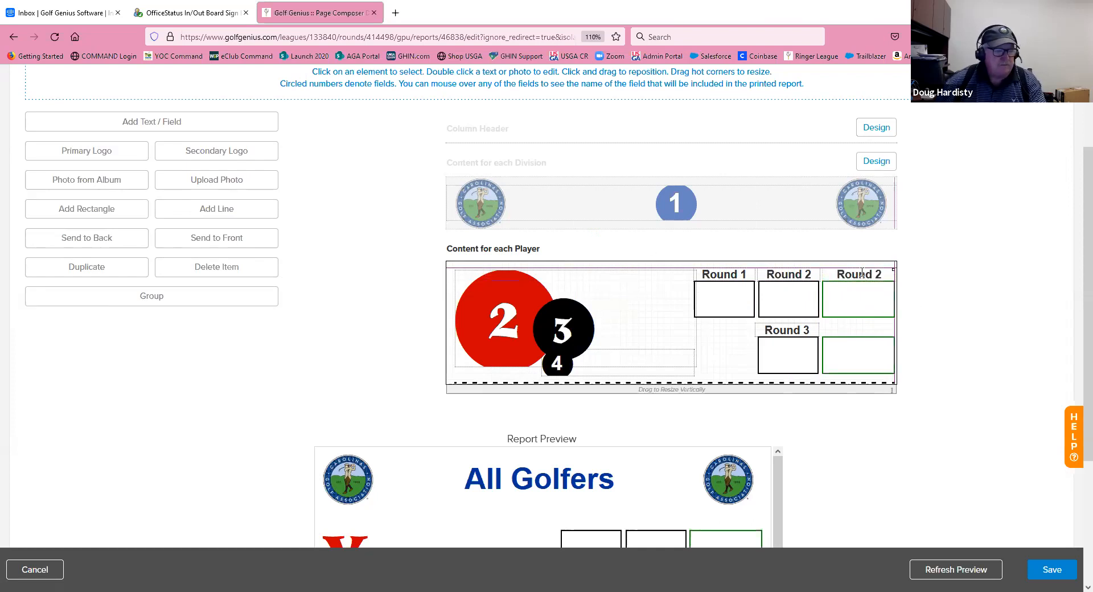
key(Down)
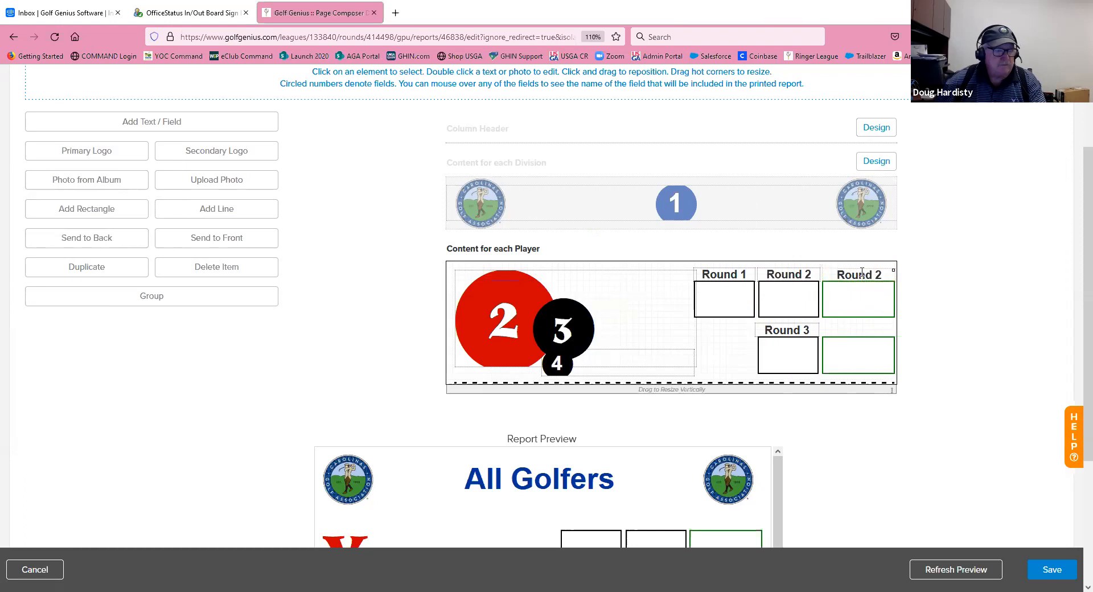
- Replace the text of the label above the upper green box with "Total 1 & 2" and apply the change
double_click(864, 269)
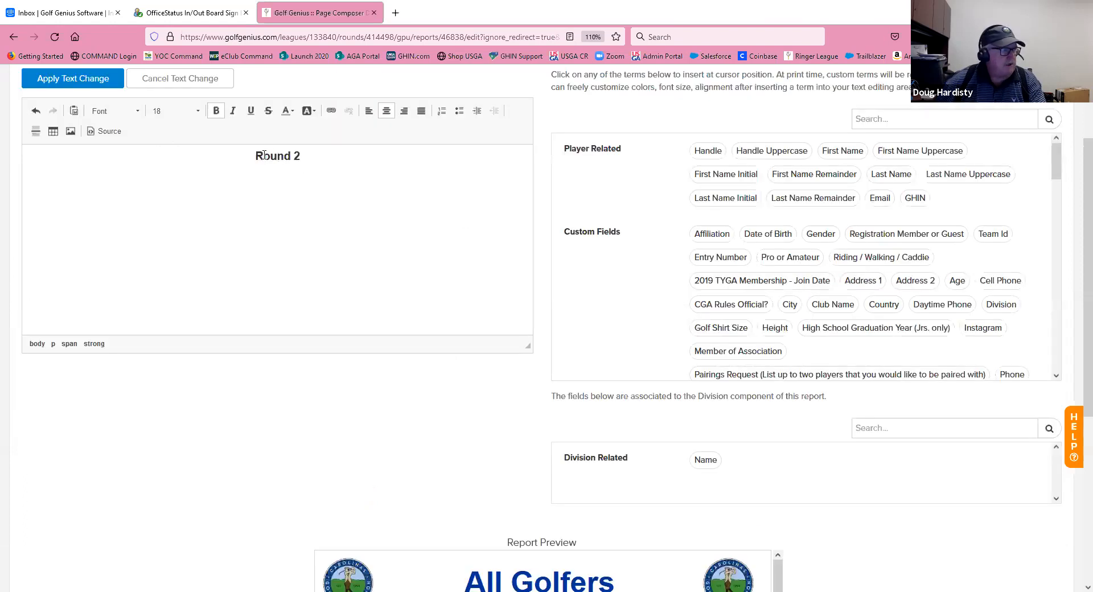
drag(257, 157, 308, 149)
text(Total 1)
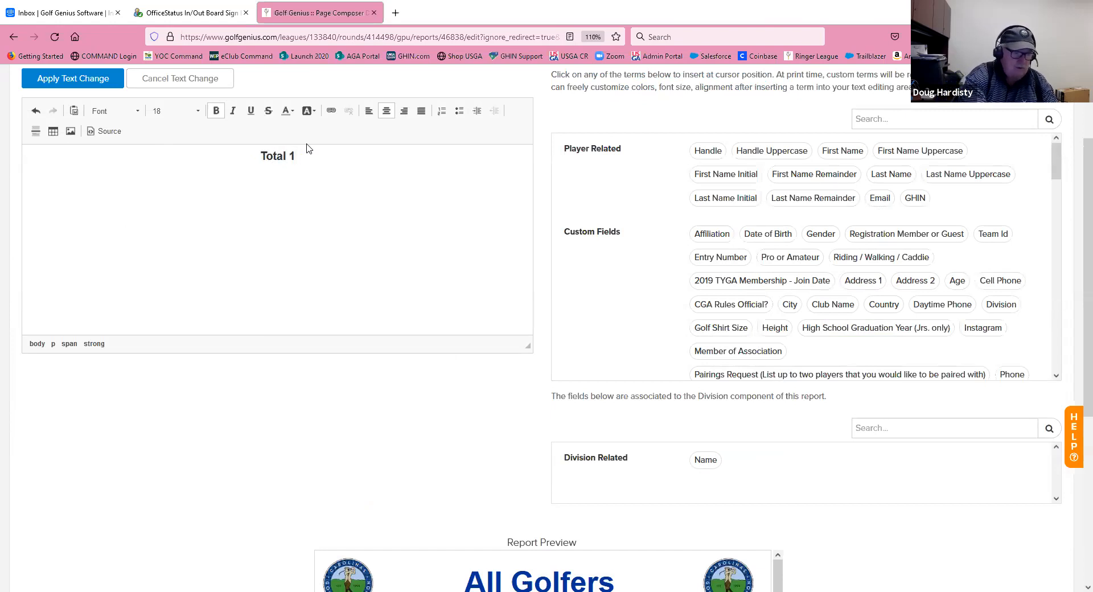
text( & 2)
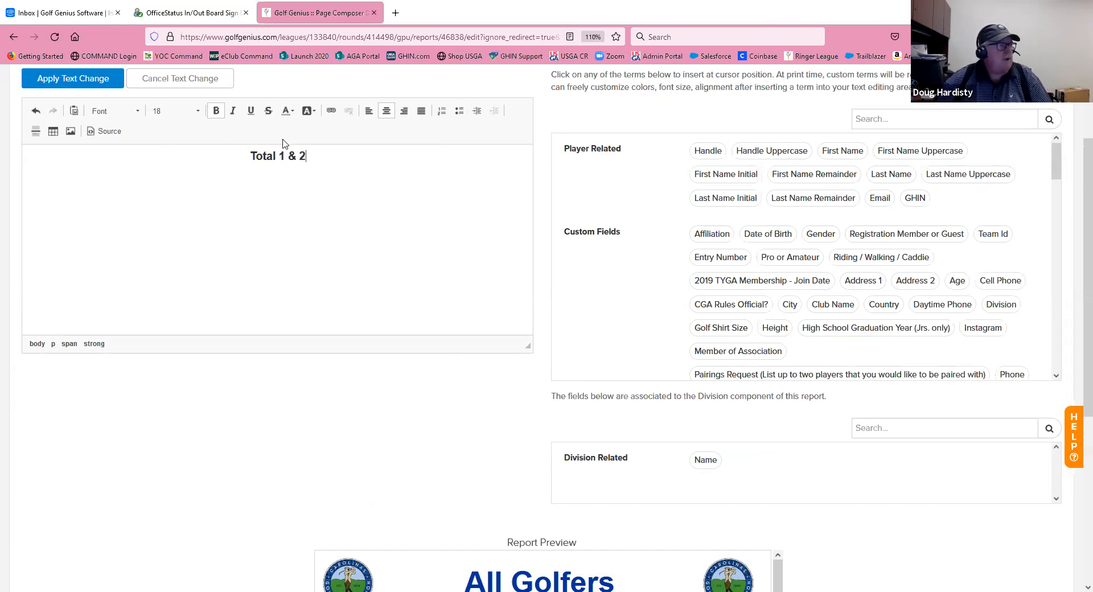
click(91, 80)
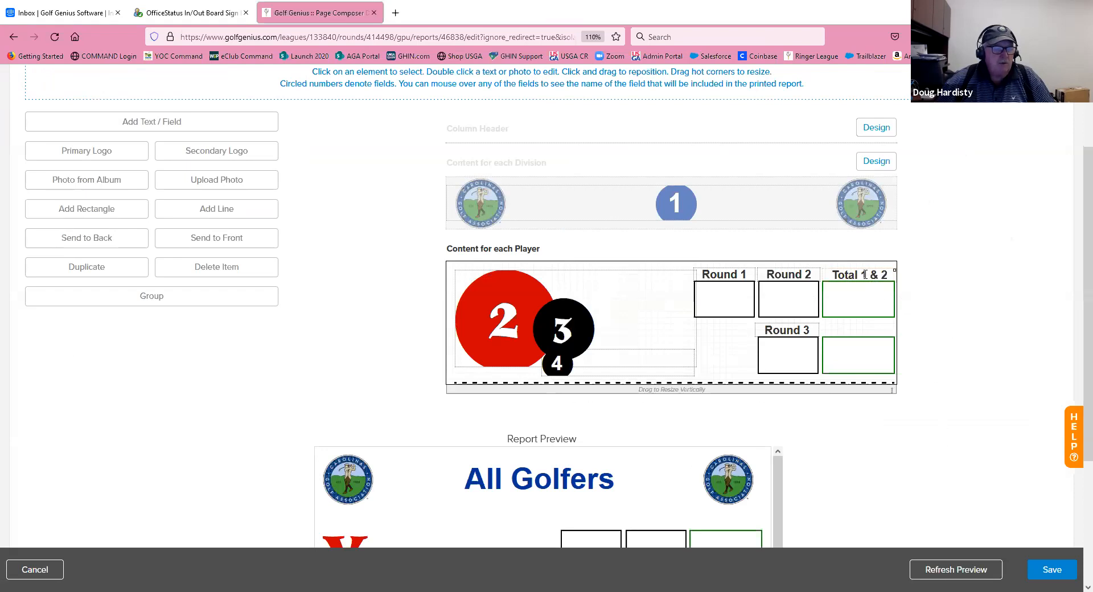
- Duplicate the "Total 1 & 2" label and align the copy above the lower green box, level with "Round 3"
click(82, 272)
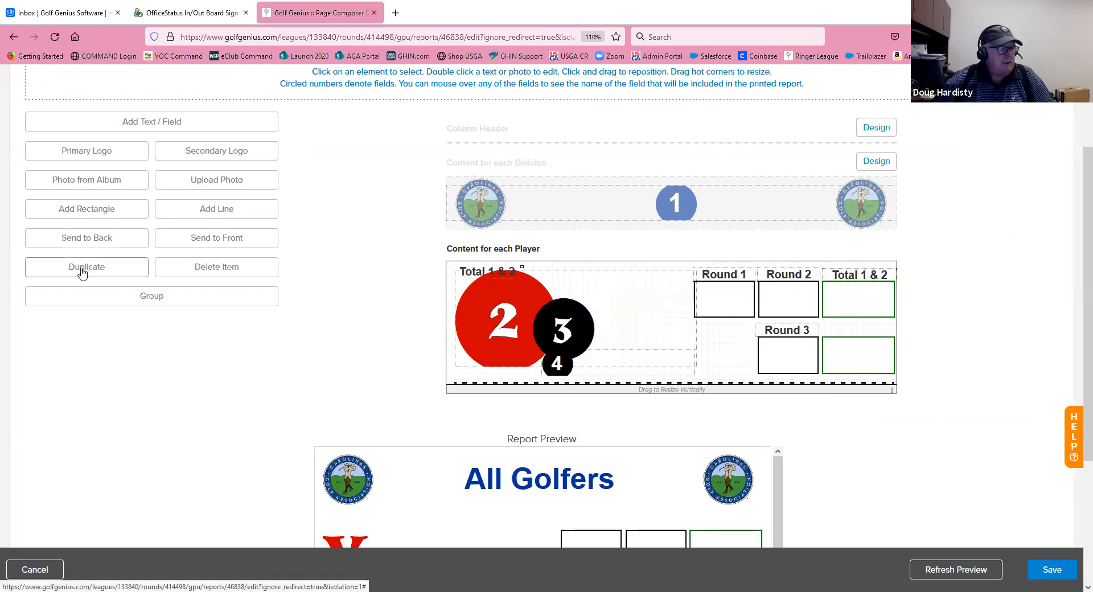
drag(484, 272, 848, 330)
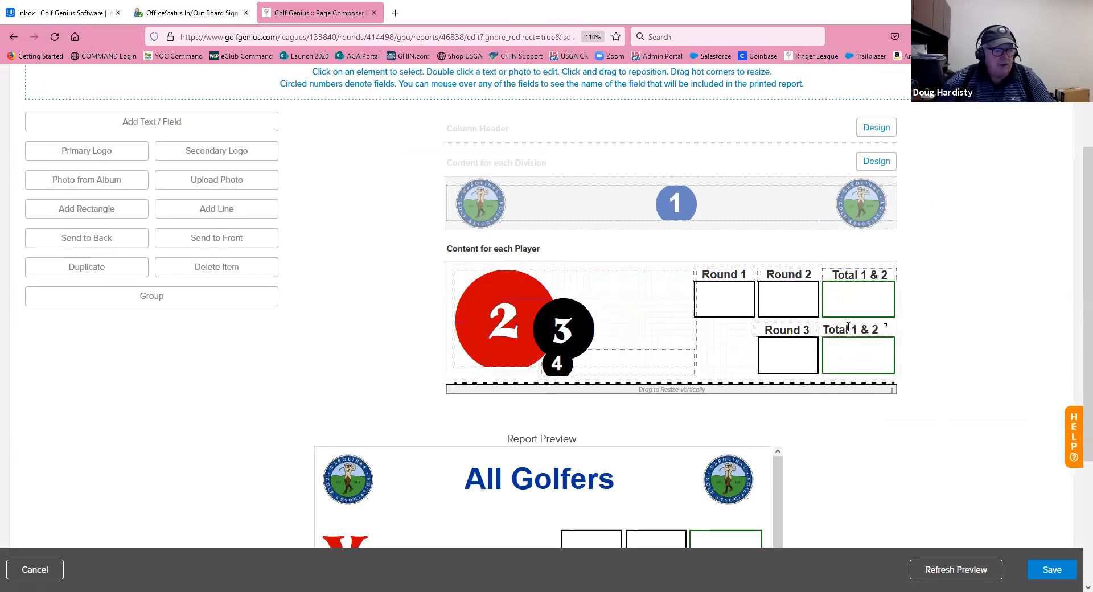
key(Right)
key(Right)
key(Right)
key(Right)
key(Right)
key(Right)
key(Right)
key(Right)
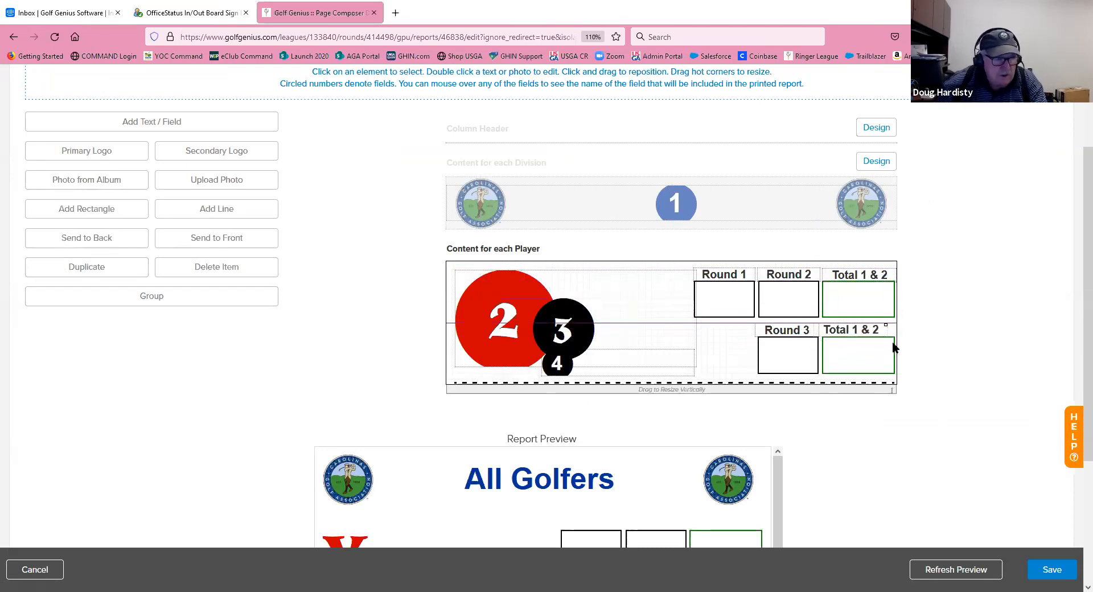
key(Right)
key(Right)
key(Right)
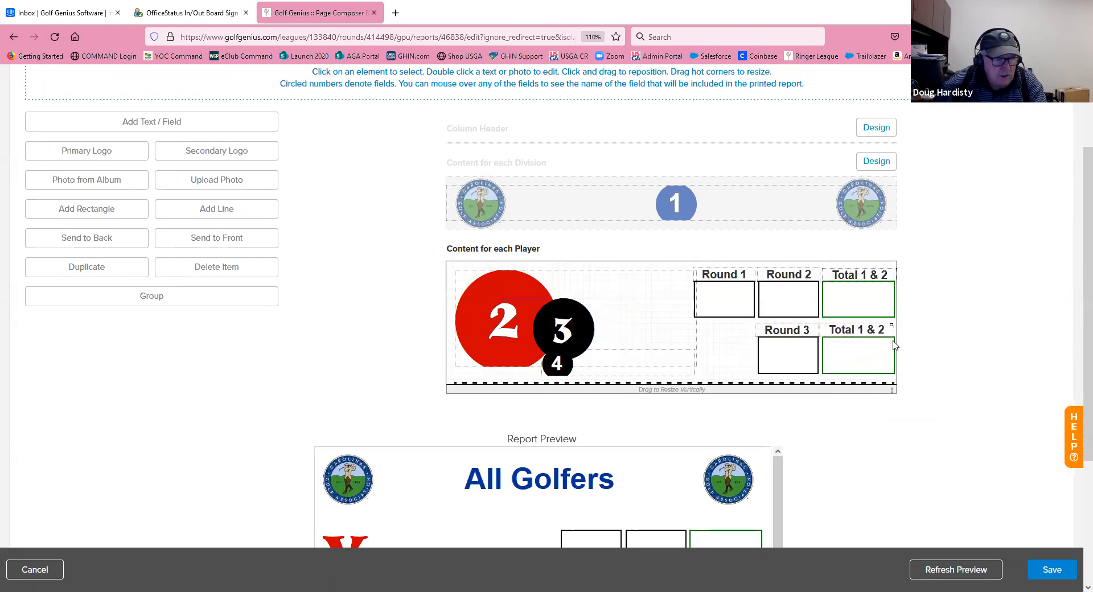
key(Down)
key(Up)
key(Down)
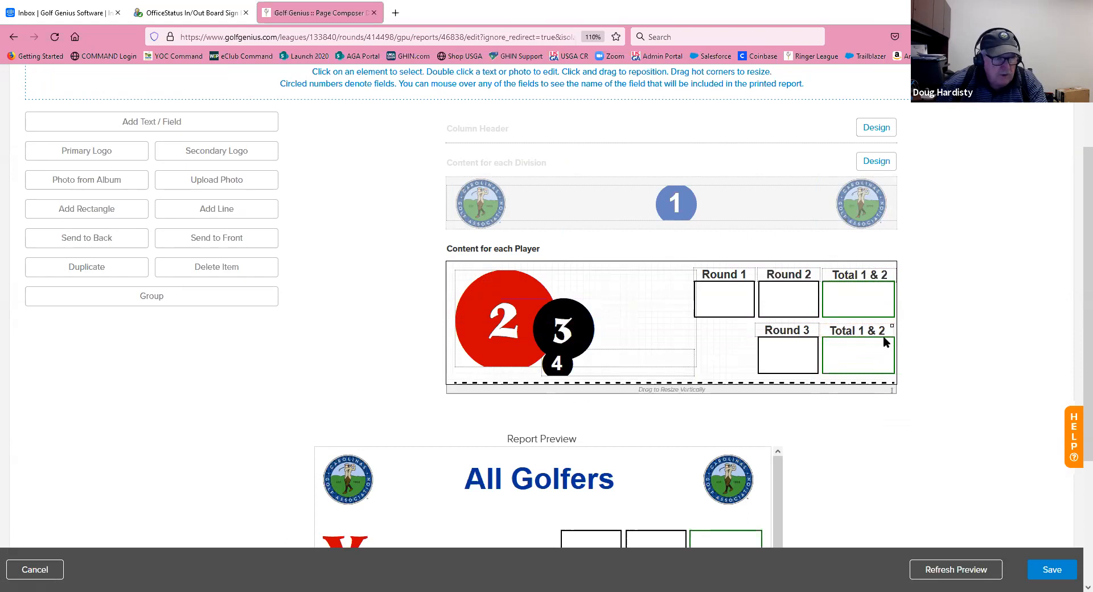
- Replace the text of the label above the lower green box with "Championship"
double_click(876, 332)
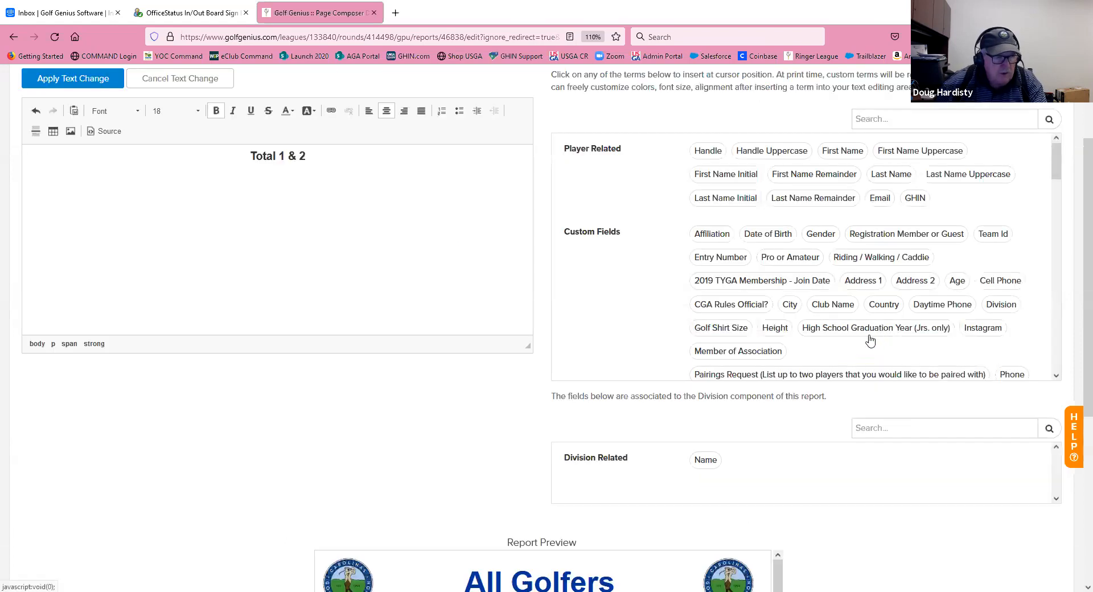
drag(252, 156, 307, 158)
text(CHa)
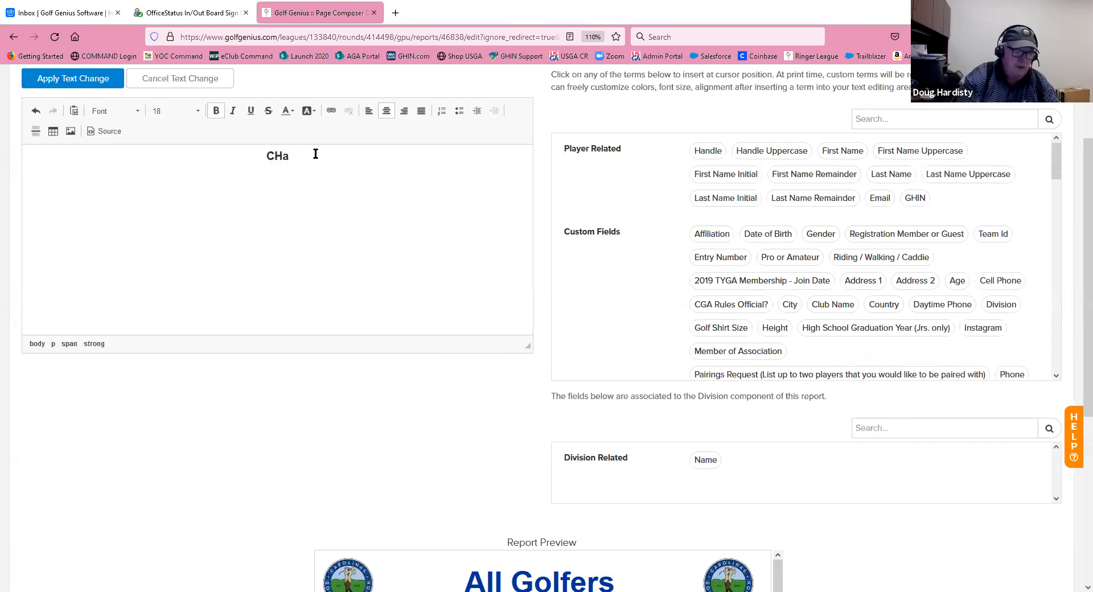
text(mpionship)
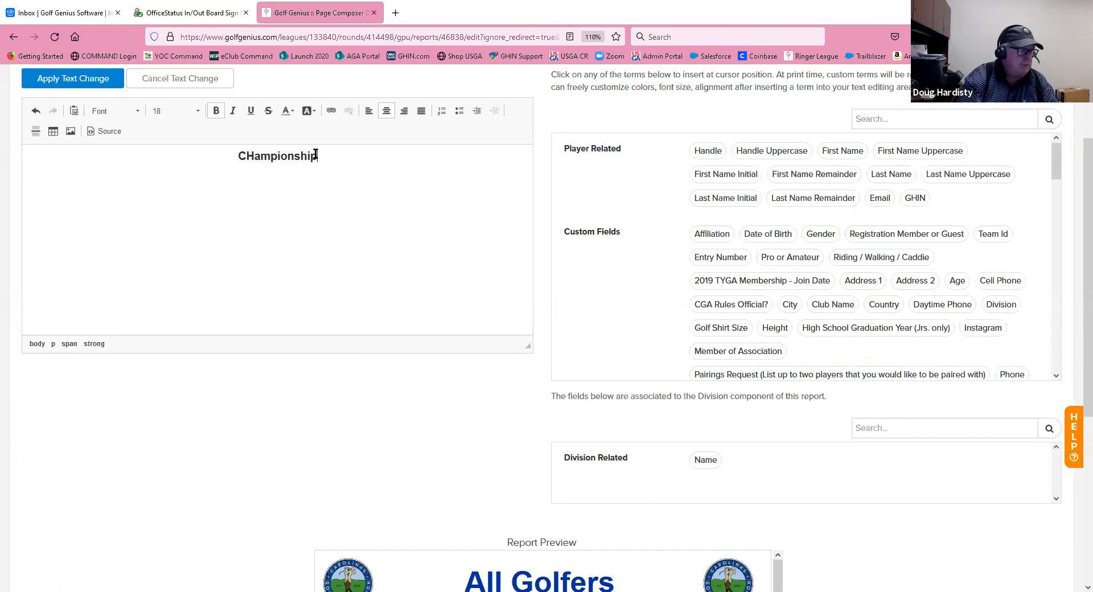
click(255, 156)
key(BackSpace)
text(h)
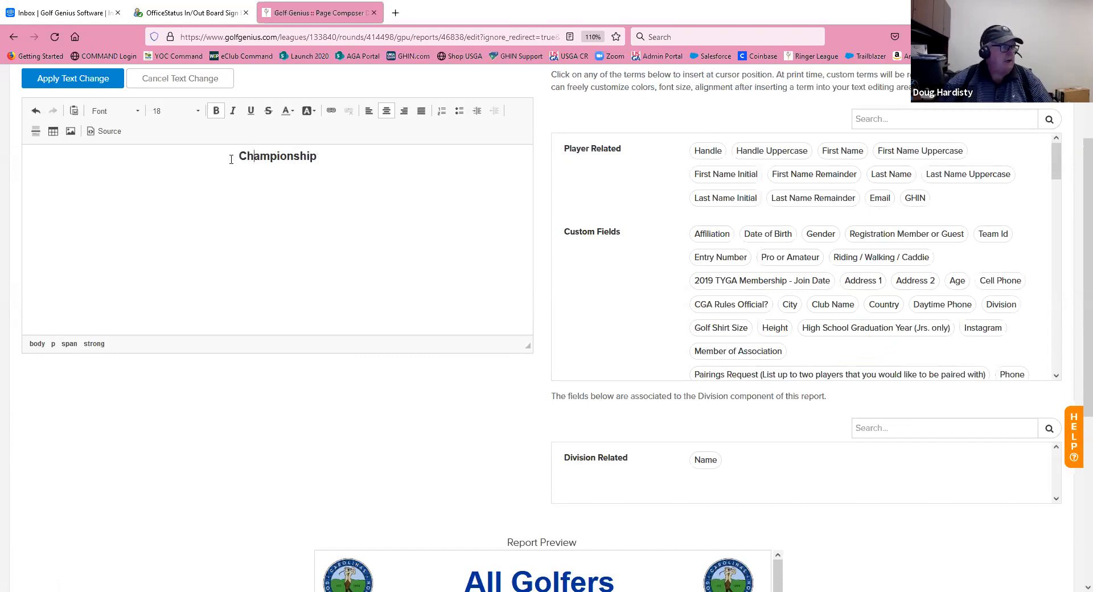
- Set the "Championship" text to size 16 and apply the text change
drag(239, 155, 318, 156)
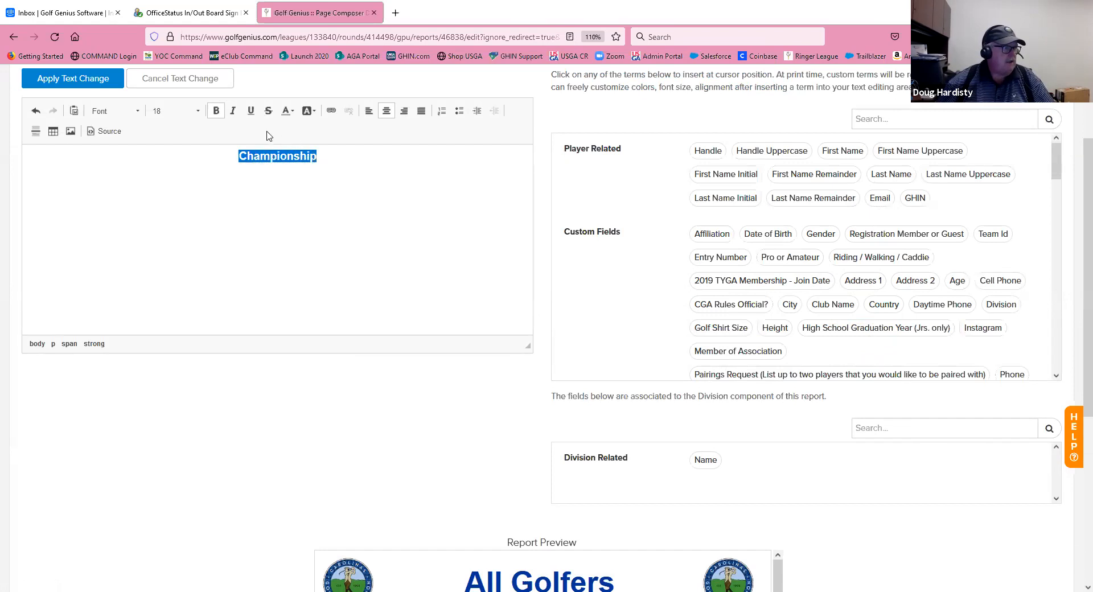
click(198, 111)
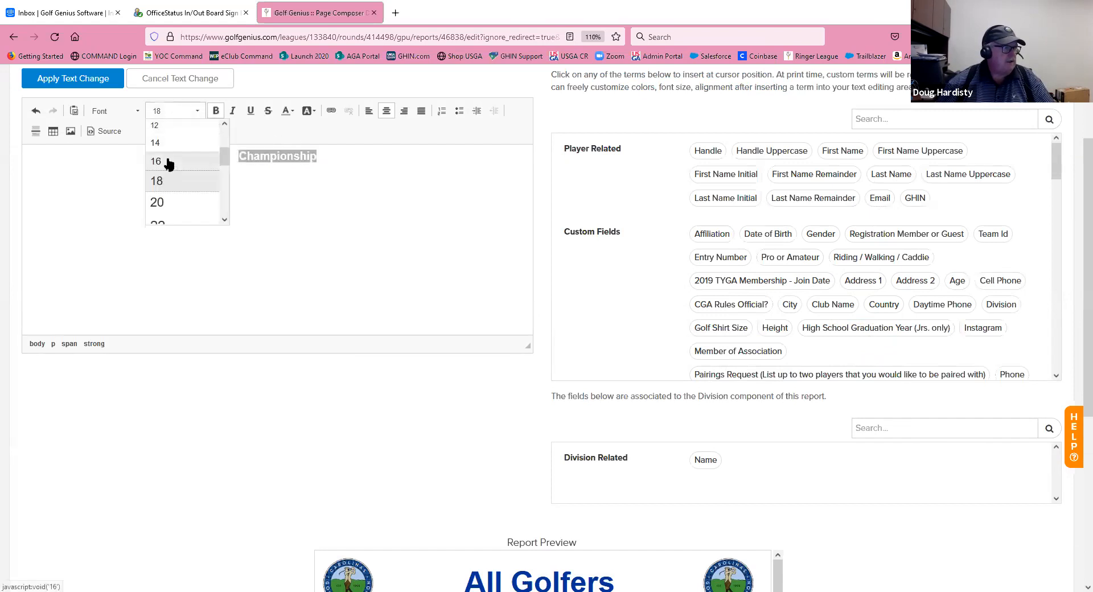
click(176, 177)
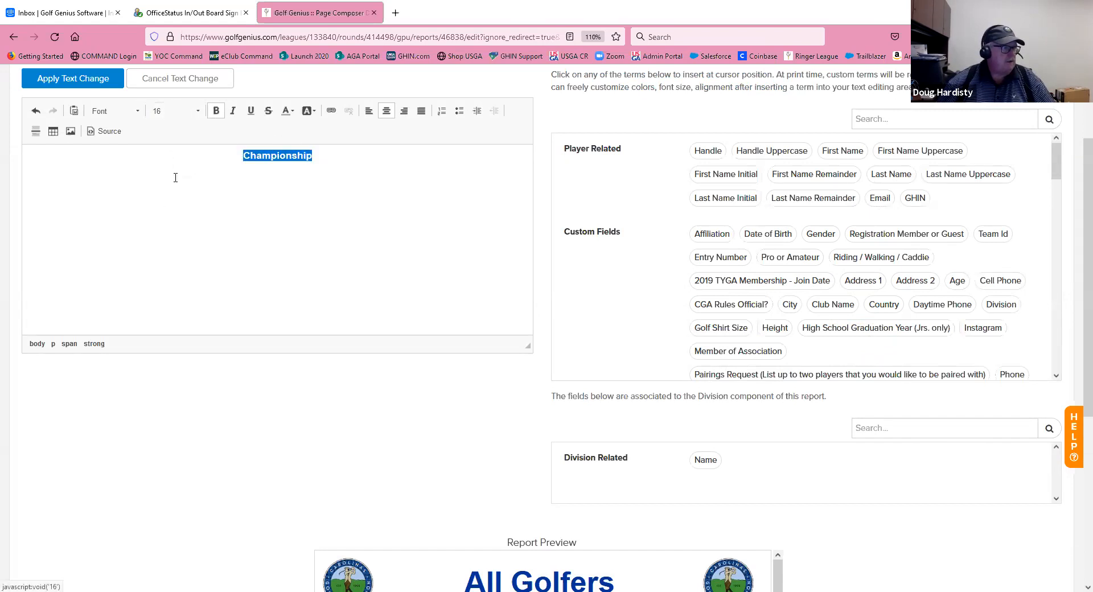
click(74, 82)
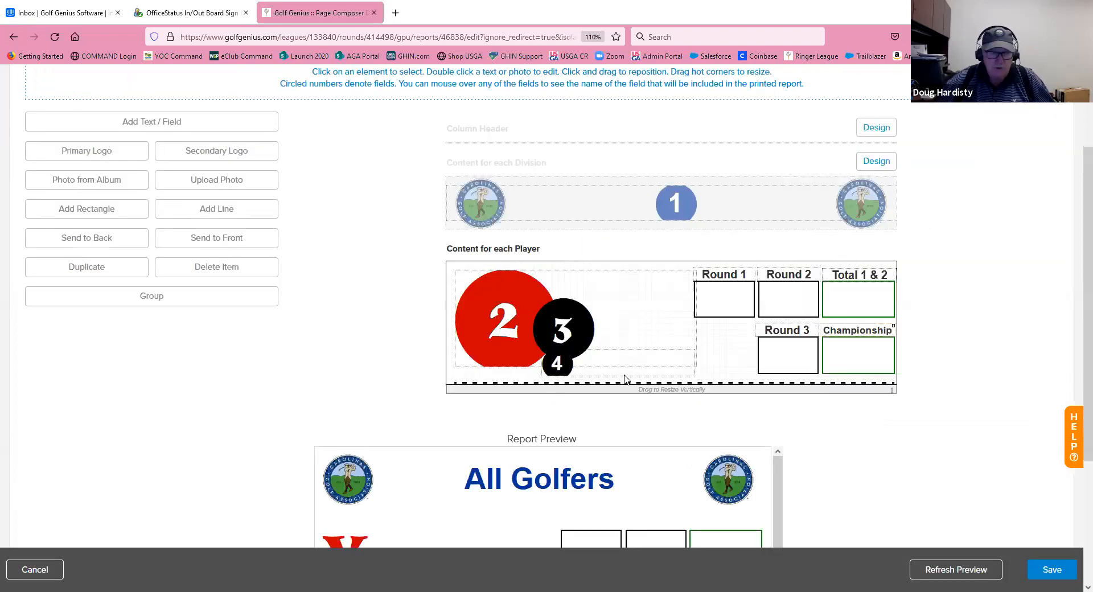
- Color the "Championship" label text black and apply the text change
drag(853, 327, 854, 330)
double_click(854, 330)
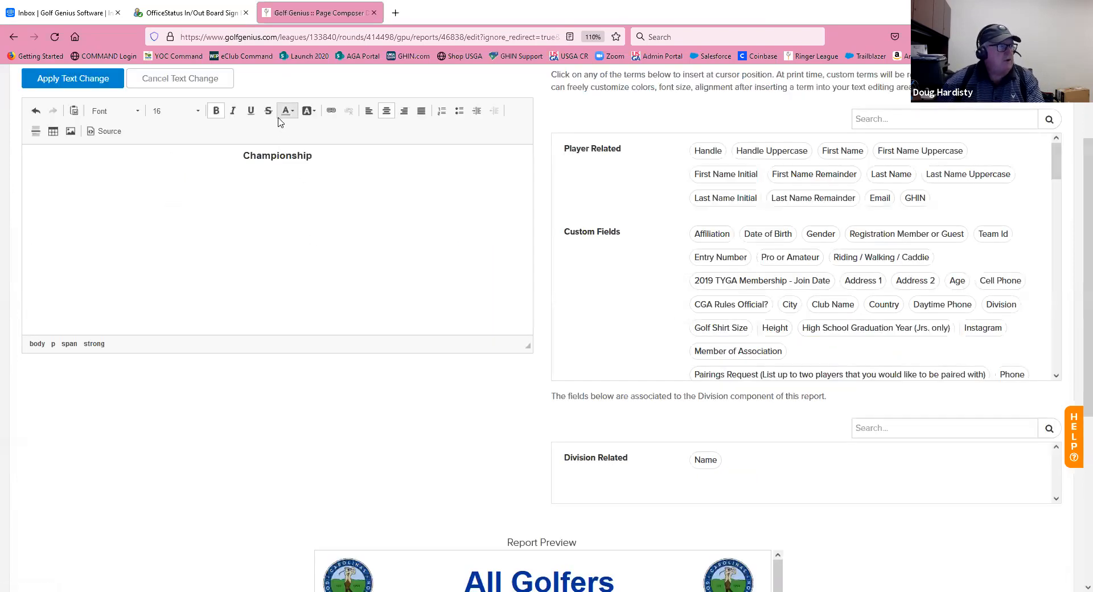
drag(242, 156, 325, 156)
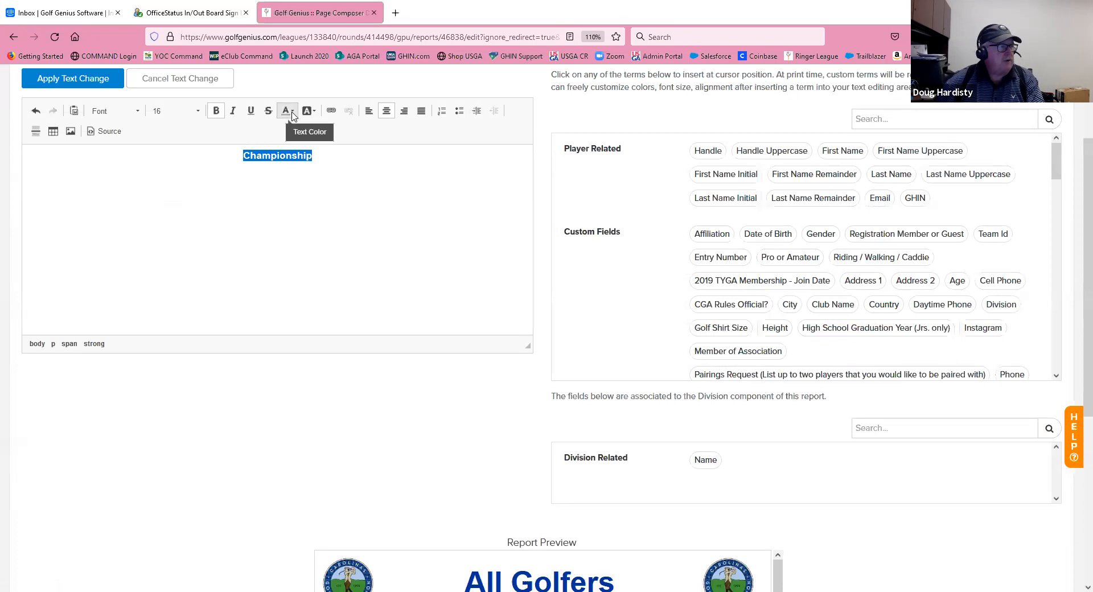
click(287, 111)
click(366, 197)
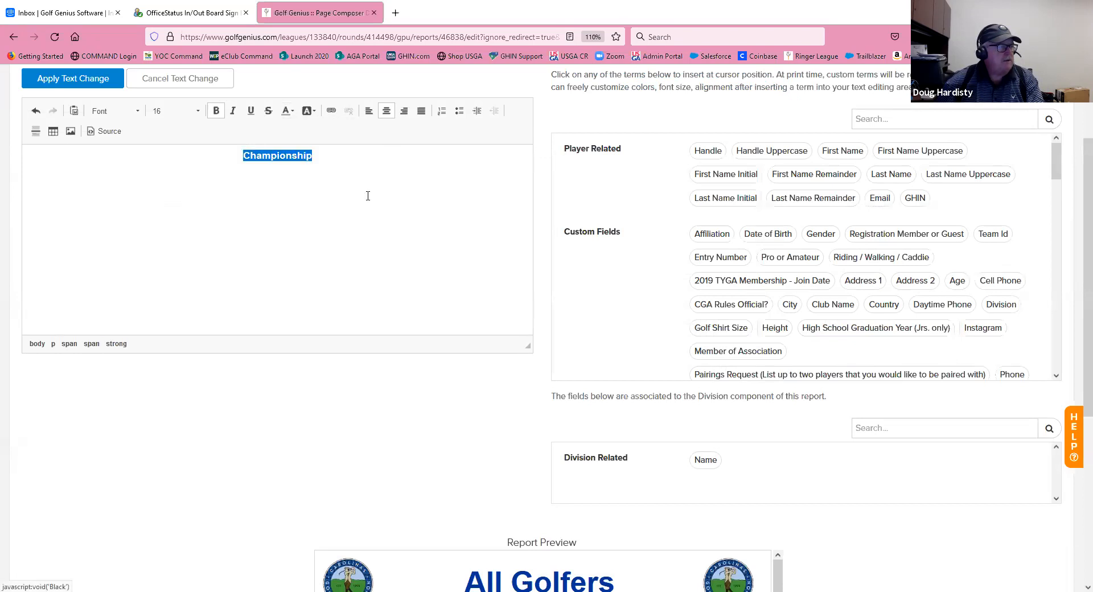
click(83, 79)
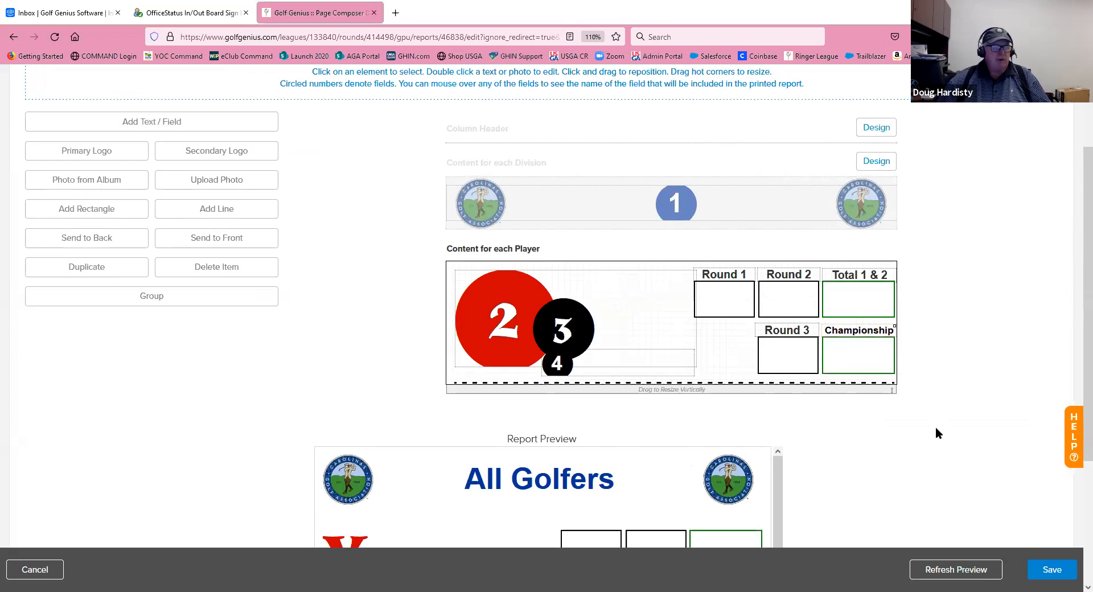
- Refresh the report preview and check the labels and boxes for each golfer
scroll(934, 430, down, 3)
click(959, 576)
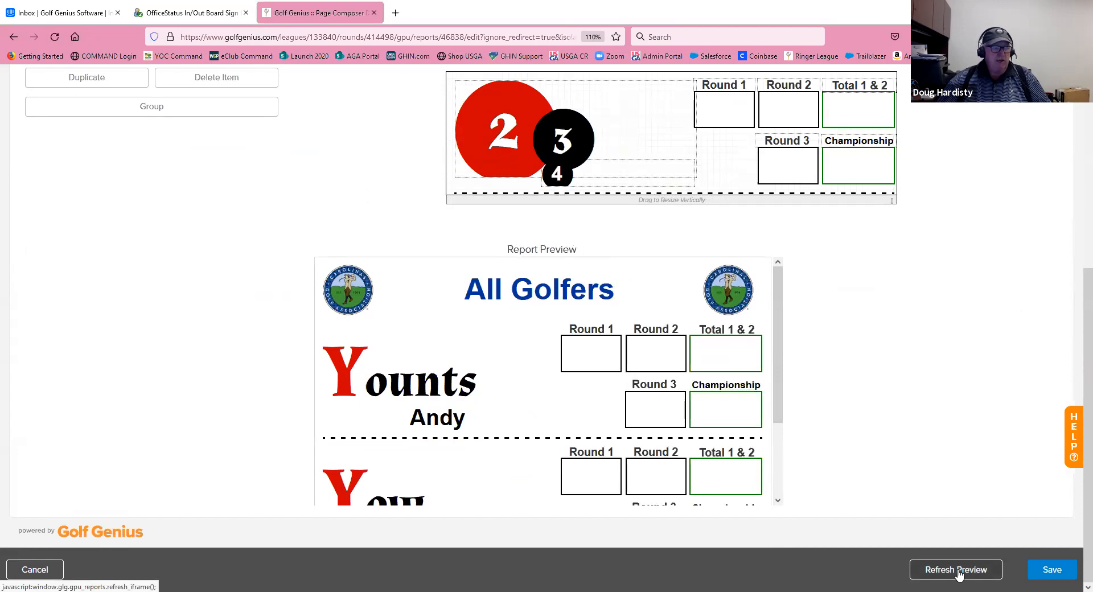
drag(779, 392, 785, 492)
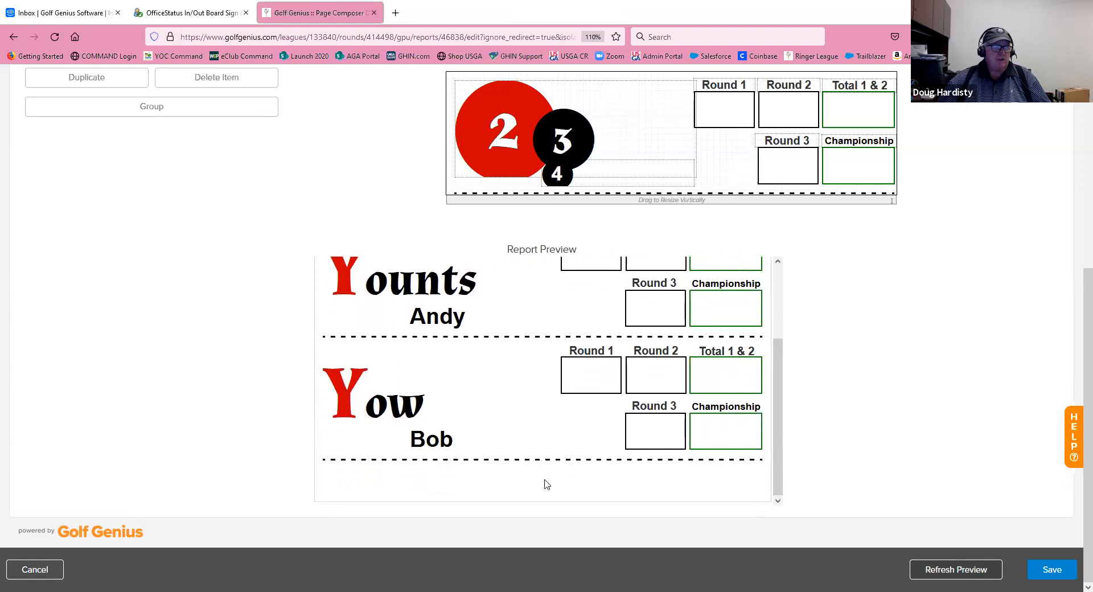
drag(780, 463, 791, 385)
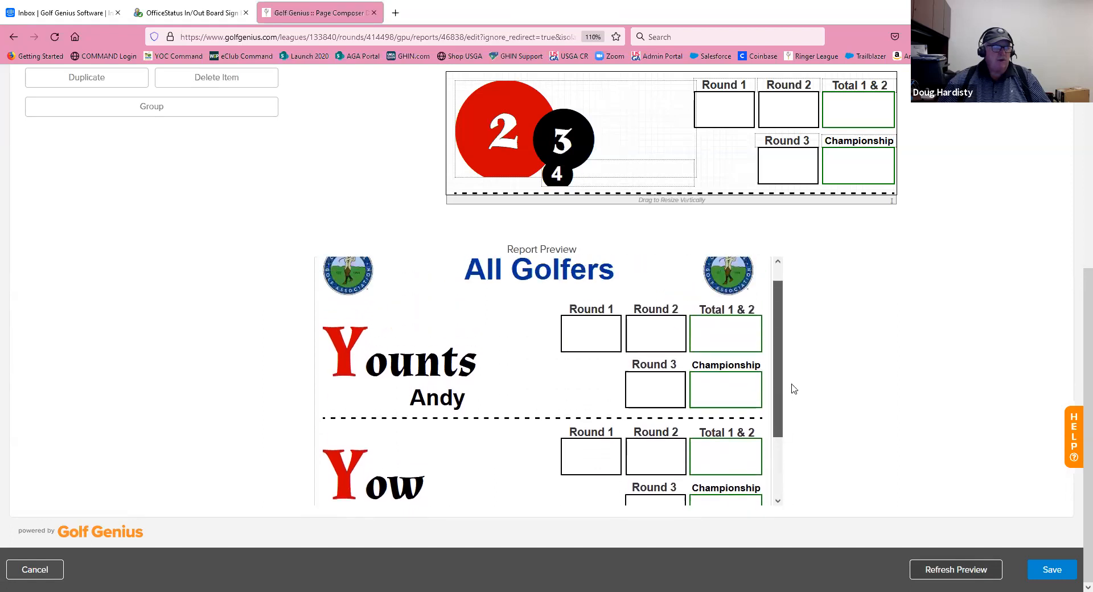
scroll(967, 284, up, 3)
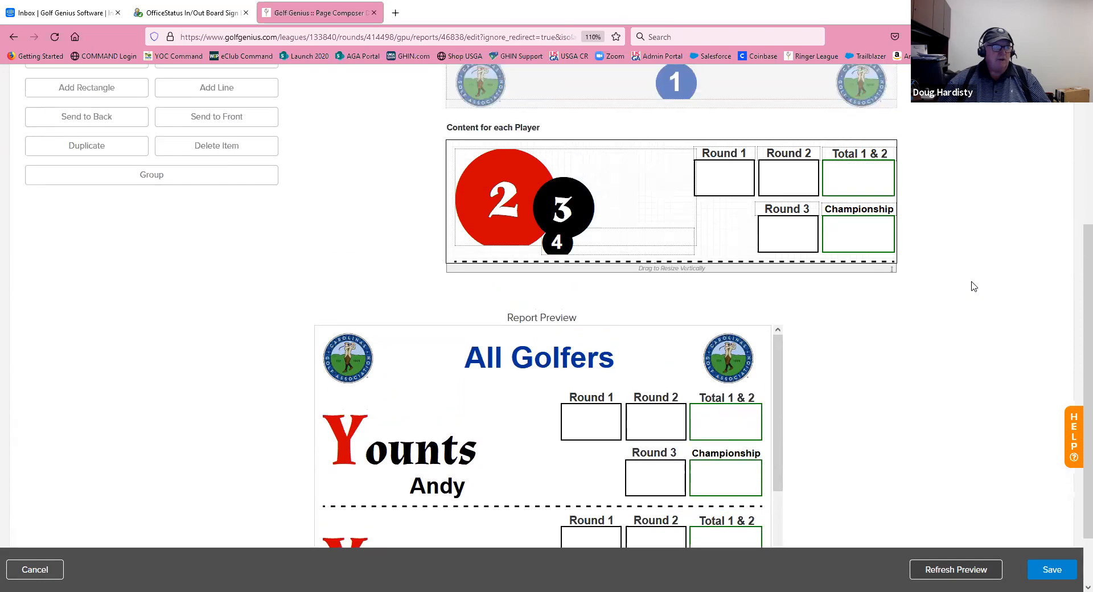
- Make the player content area slightly taller and shift all of its elements down a little
drag(700, 338, 705, 342)
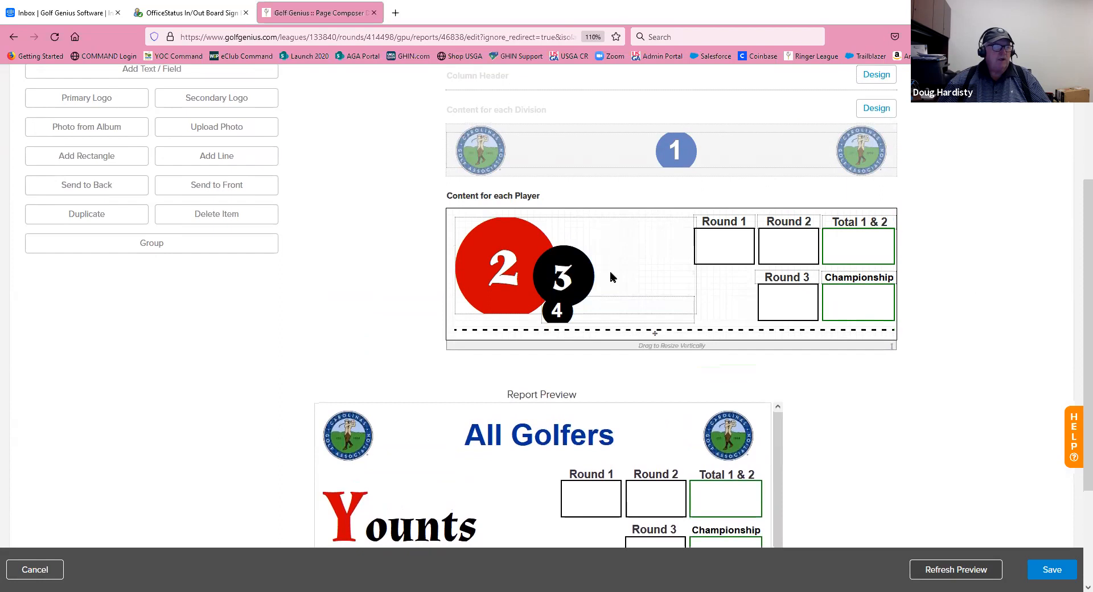
key(ctrl+a)
click(709, 290)
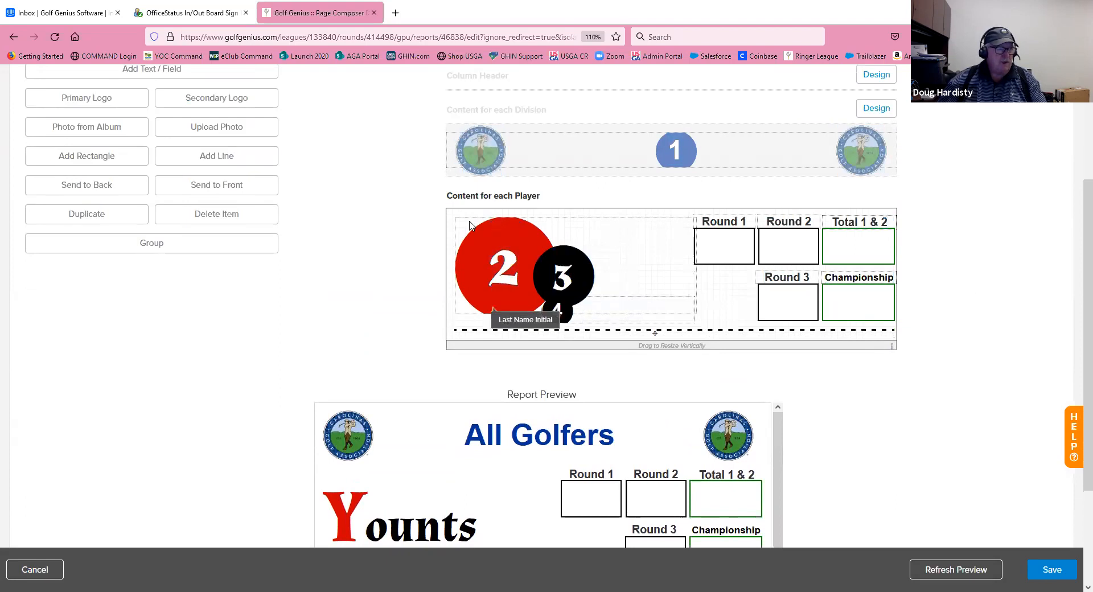
drag(450, 213, 880, 324)
key(Down)
key(Down)
key(Down)
key(Down)
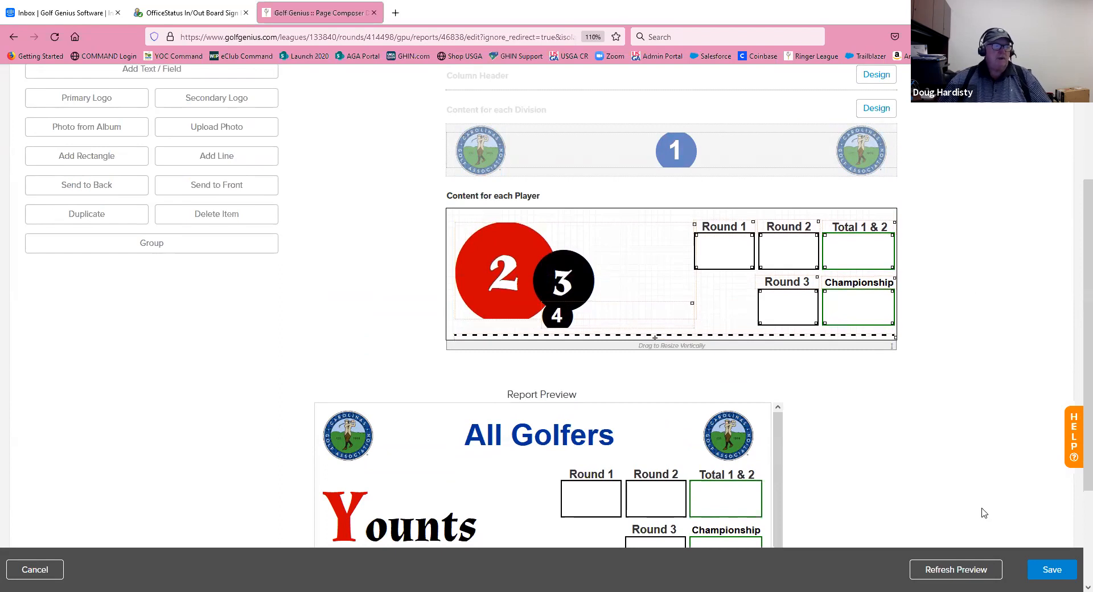
- Refresh the report preview and examine the spacing between the golfers' entries and the dashed separator lines
scroll(905, 459, down, 4)
click(726, 190)
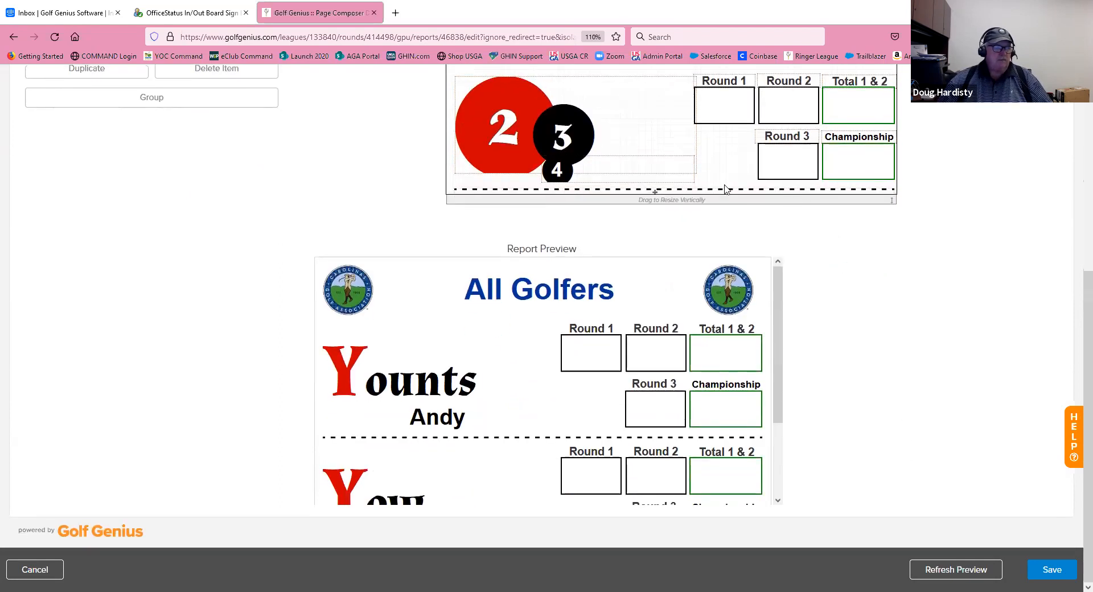
click(942, 572)
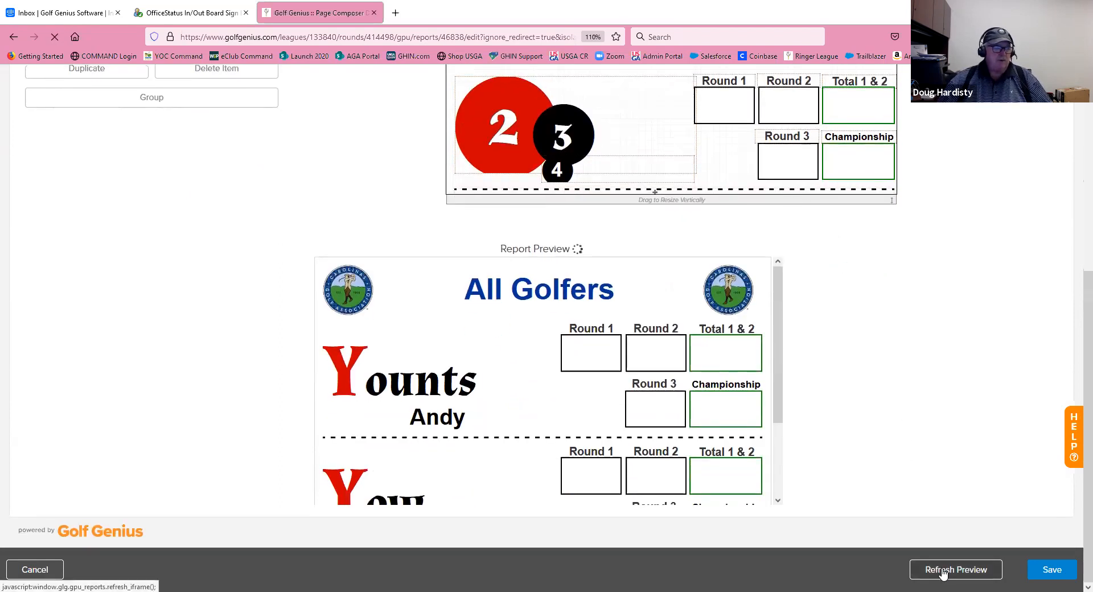
scroll(779, 413, down, 3)
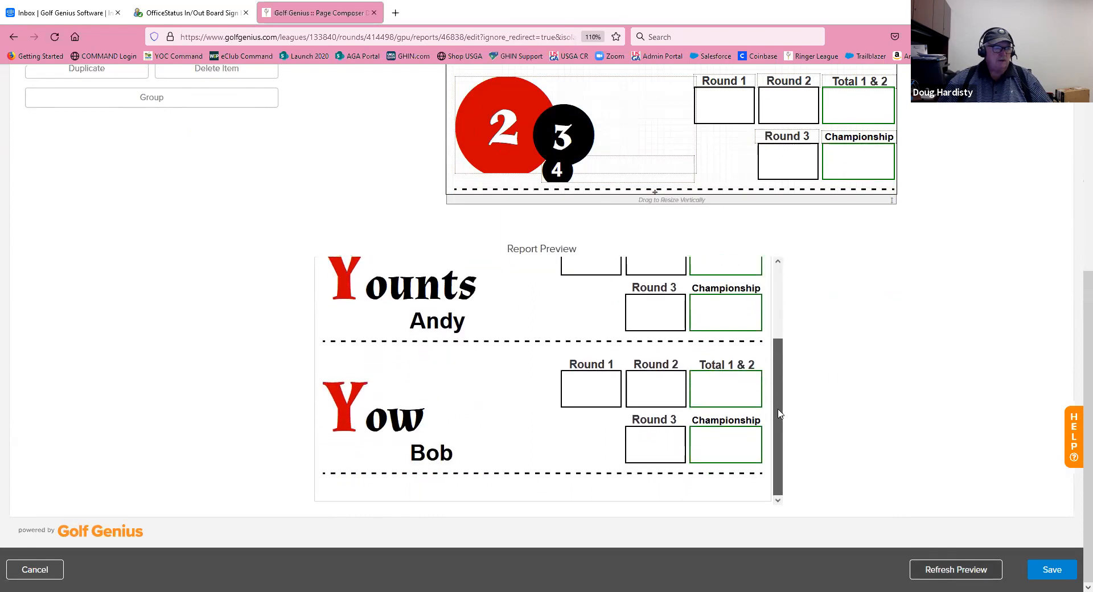
scroll(779, 391, up, 3)
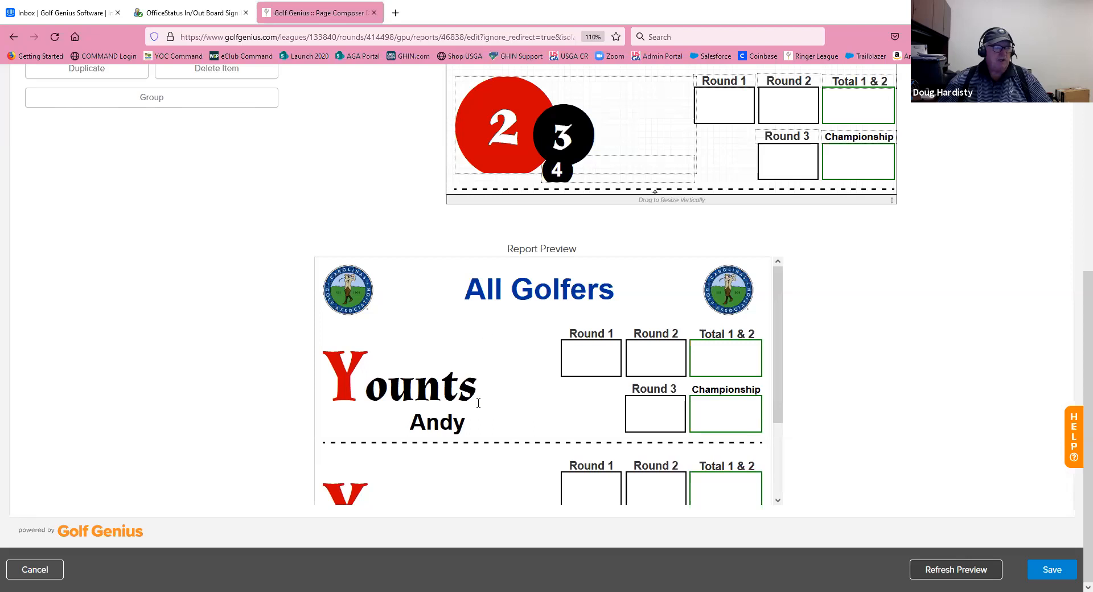
scroll(430, 380, down, 3)
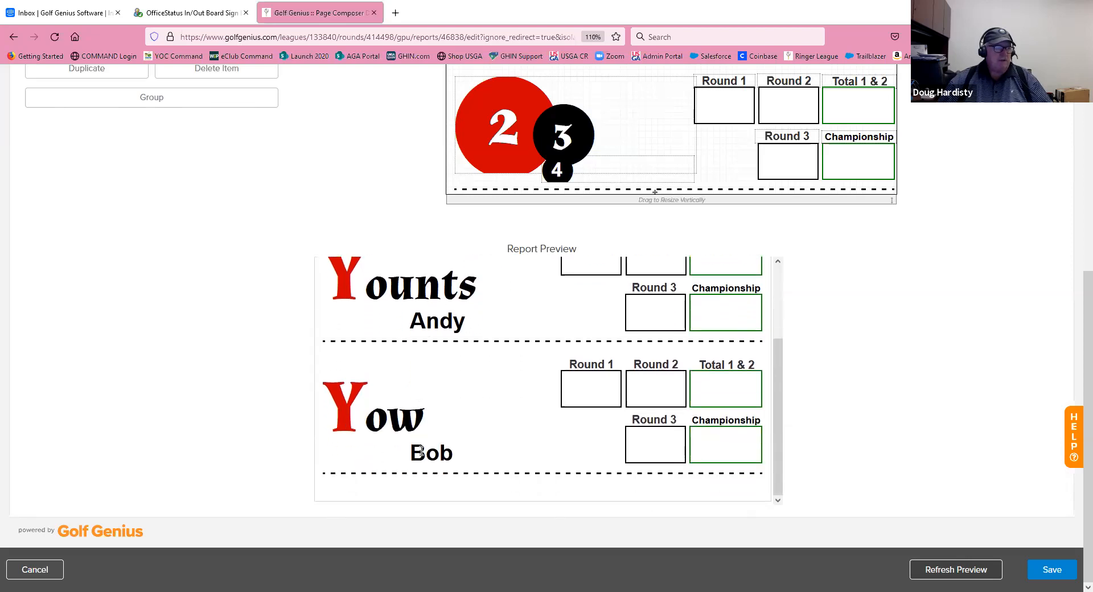
scroll(467, 385, up, 3)
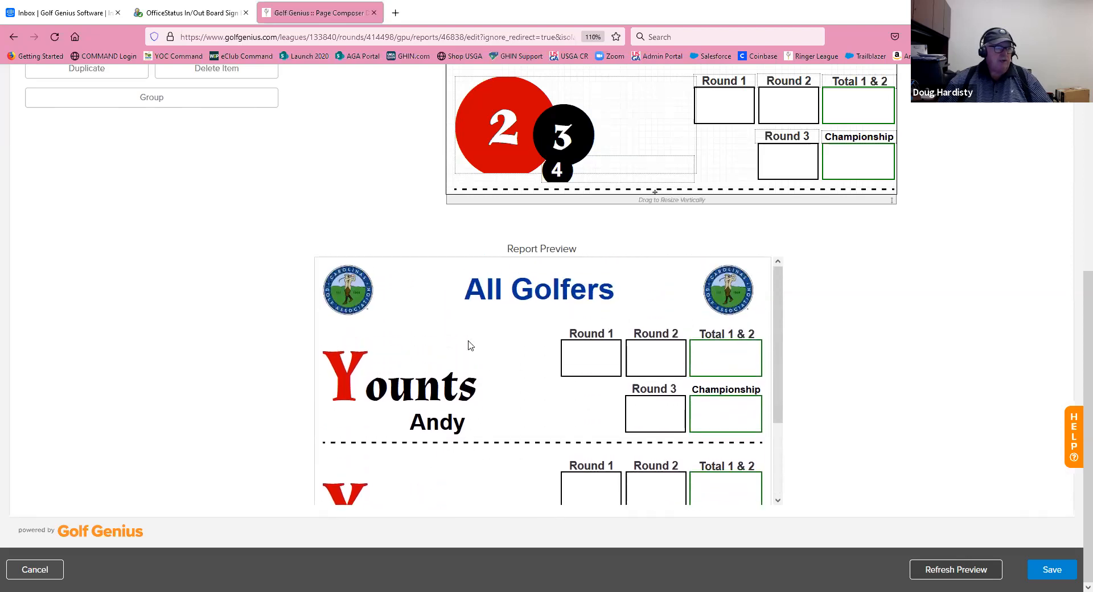
- Move the three name fields up together so they sit higher above the dashed separator line
scroll(522, 189, up, 4)
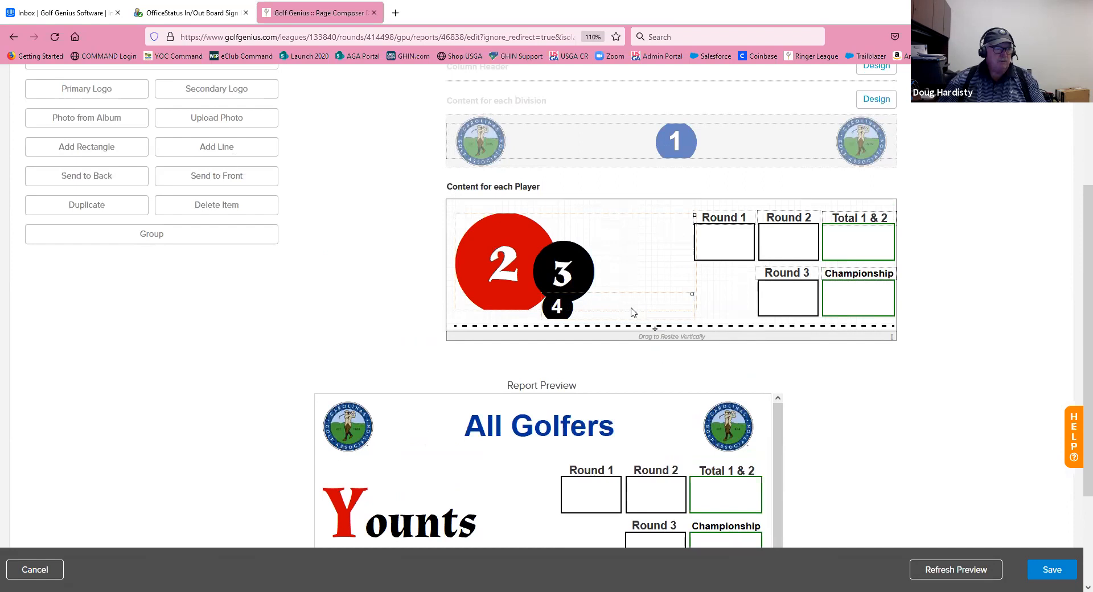
key(Up)
key(Up)
key(Up)
key(Up)
key(Up)
key(Up)
key(Up)
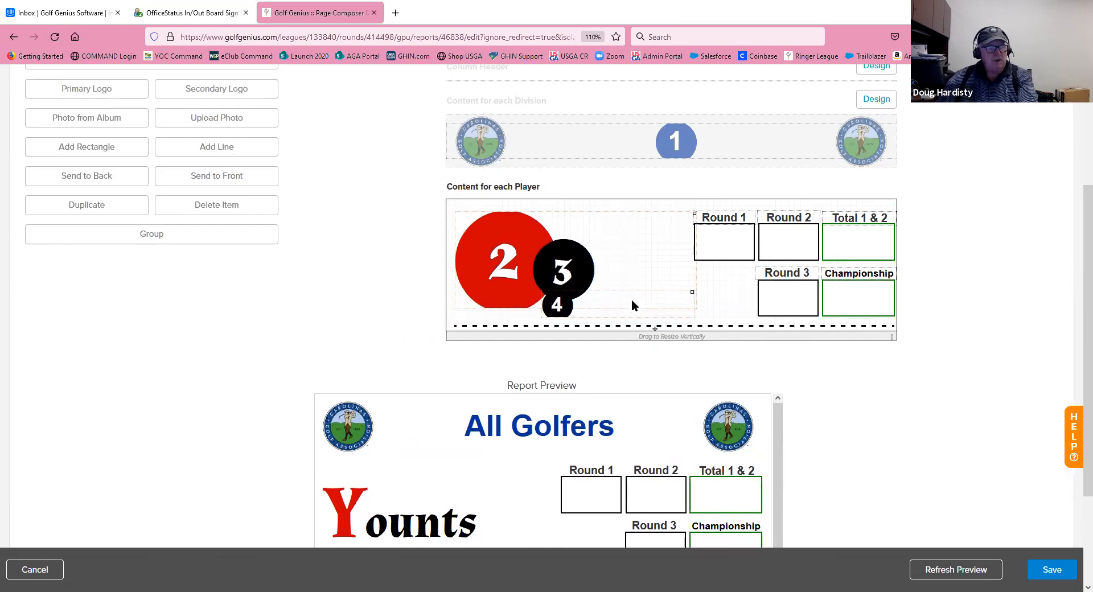
key(Up)
key(Up)
key(Up)
key(Up)
key(Up)
key(Up)
key(Up)
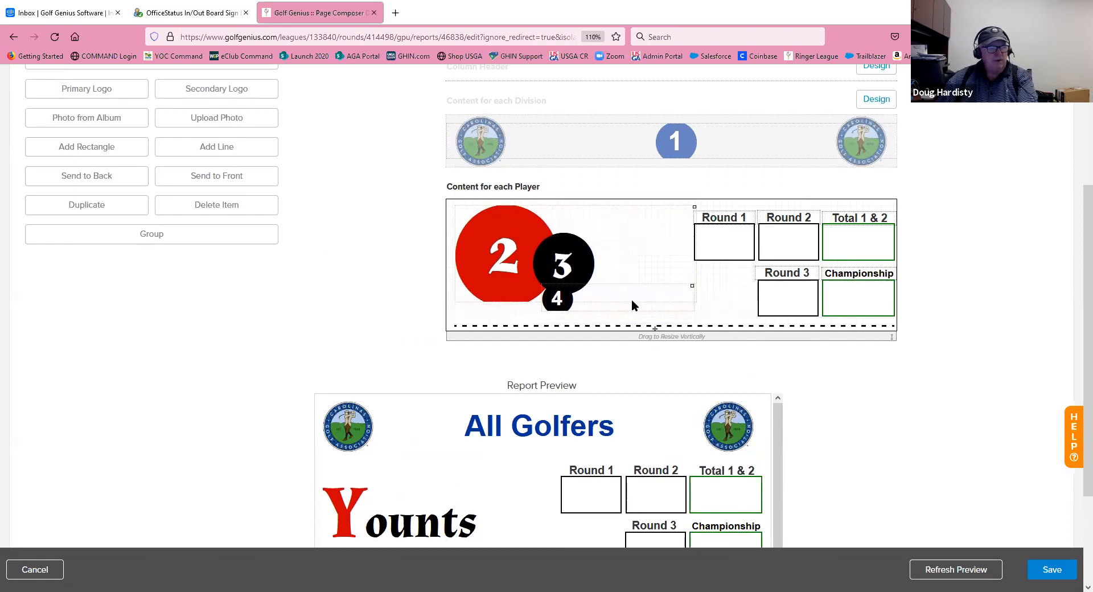
key(Up)
- Refresh the preview to check the raised names and save the player content design
scroll(898, 400, down, 3)
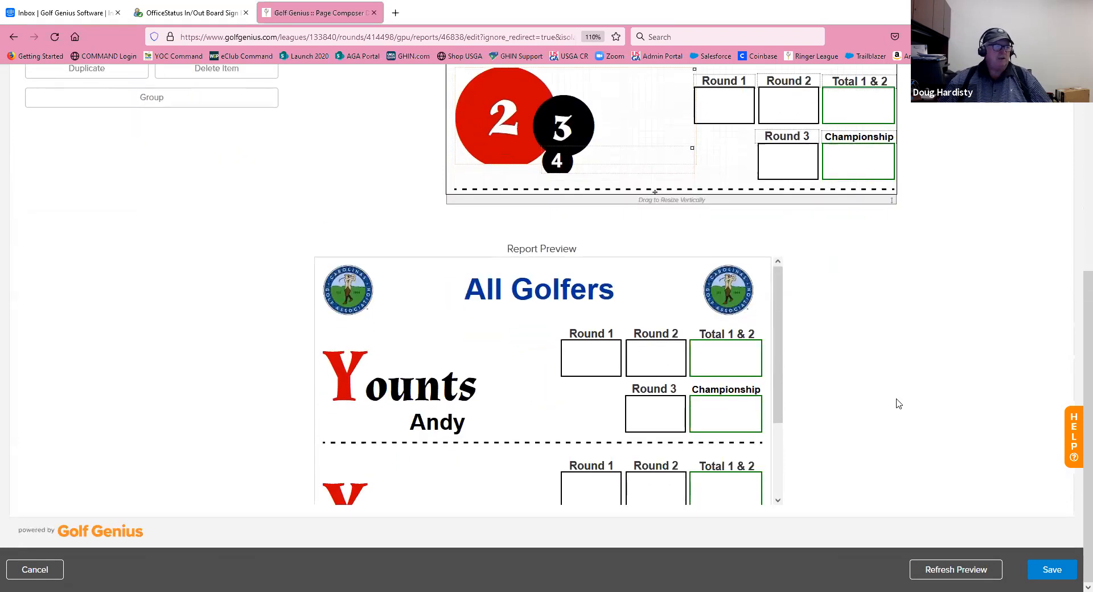
click(938, 571)
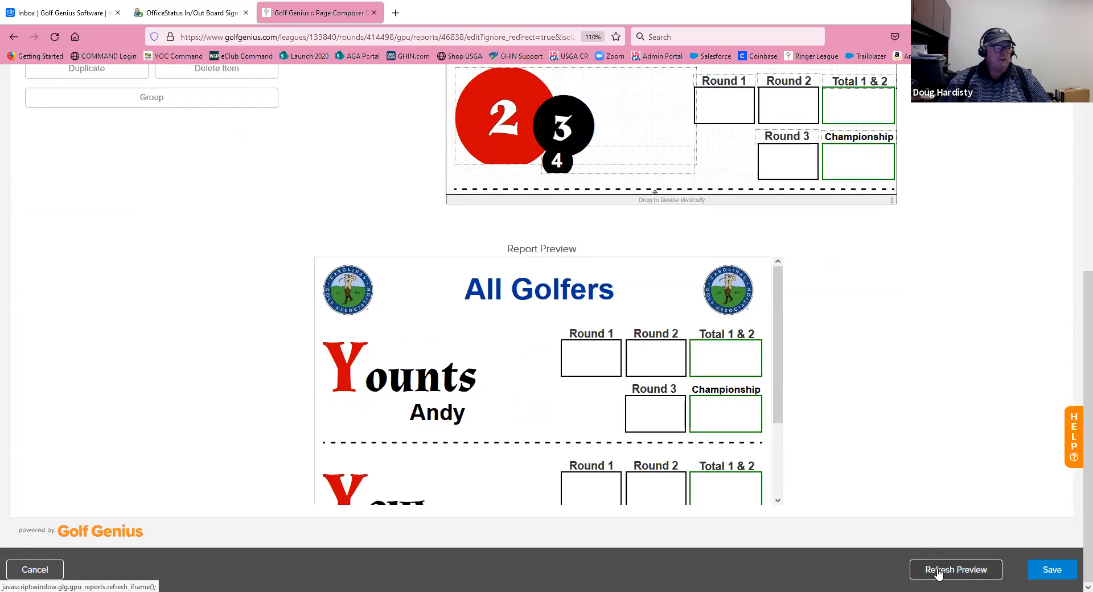
drag(779, 380, 785, 344)
click(1055, 567)
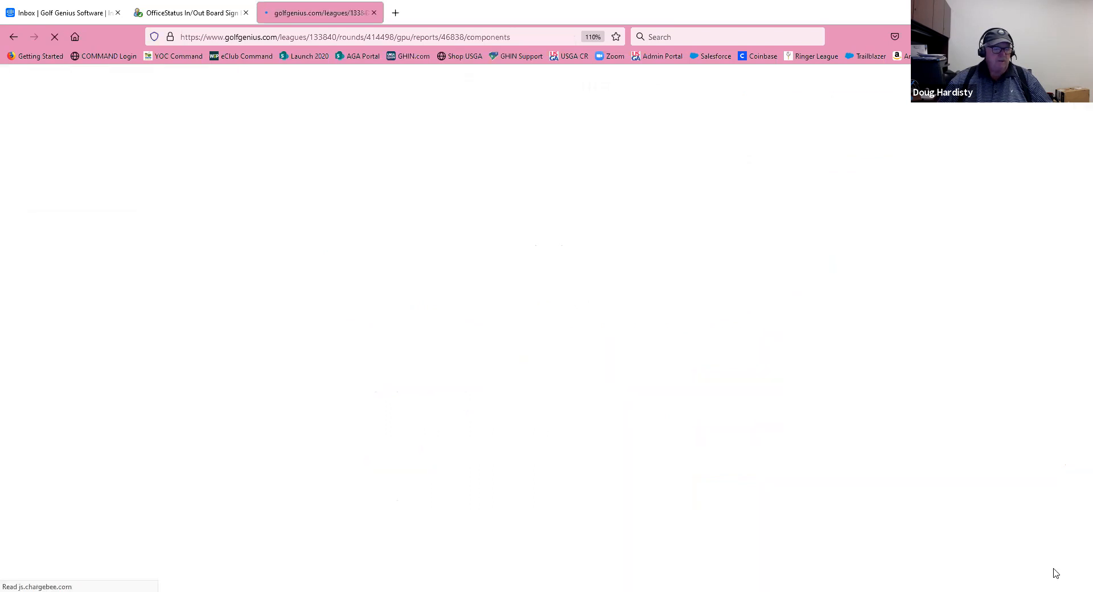
- Run the report, printing it despite the Divisions warning, and download the finished document as a PDF
scroll(812, 298, down, 5)
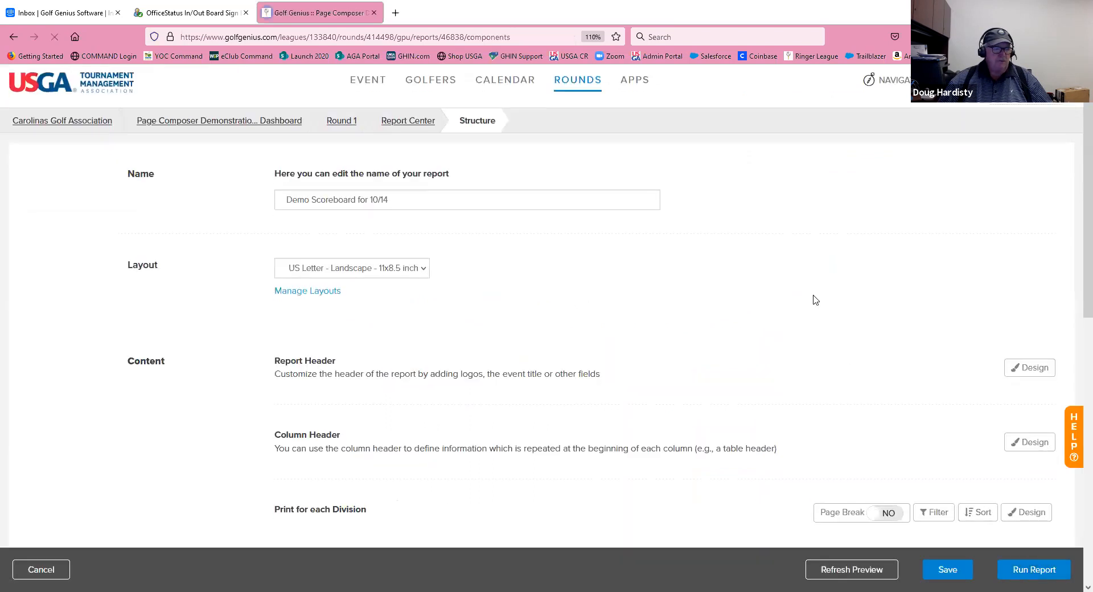
scroll(812, 302, down, 5)
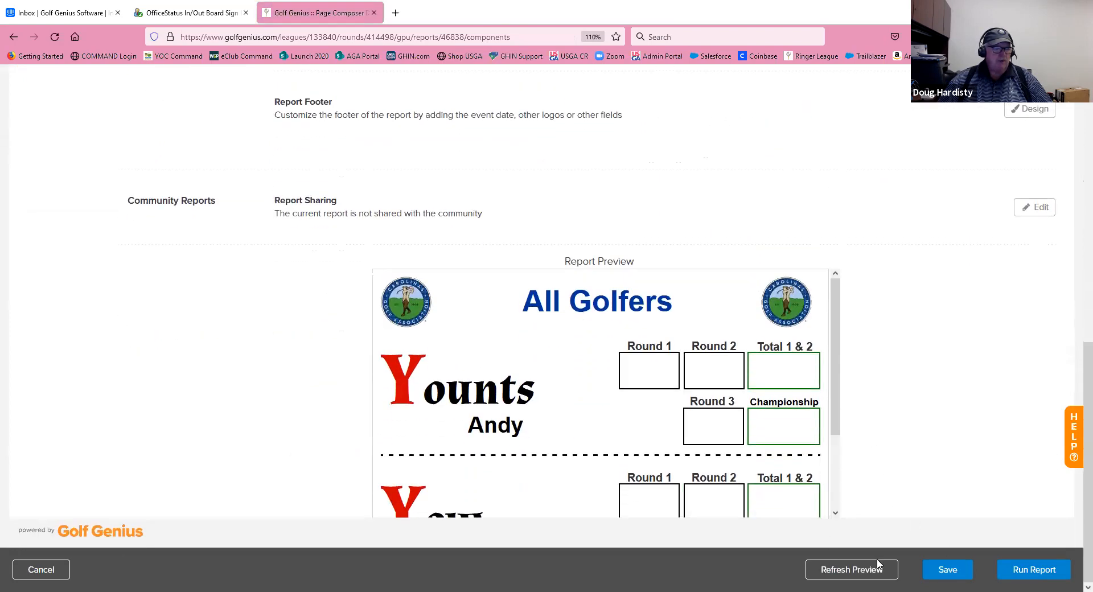
click(1030, 571)
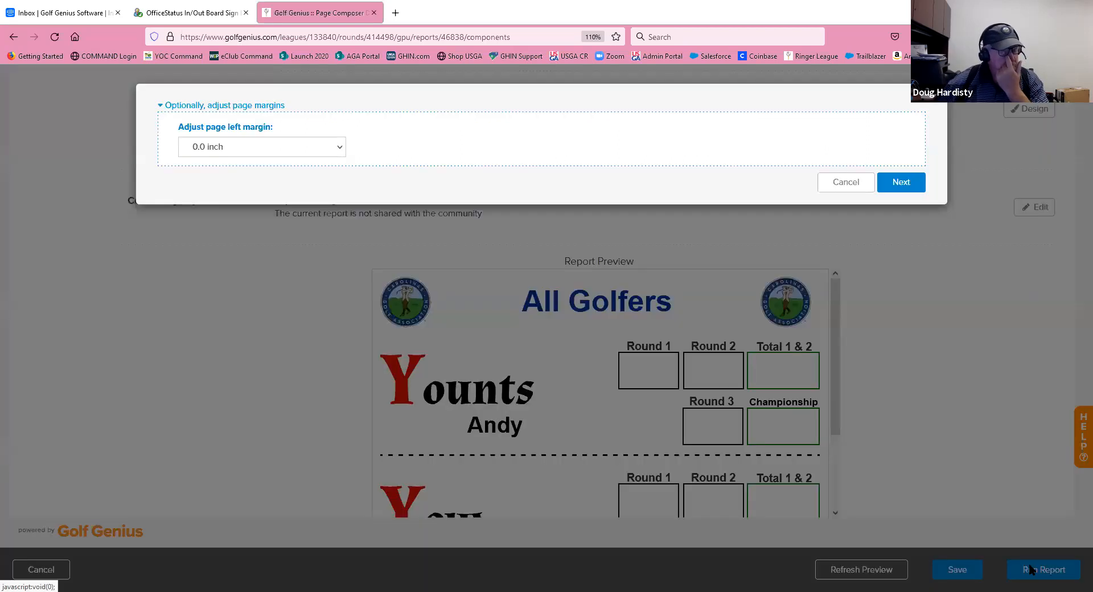
click(896, 183)
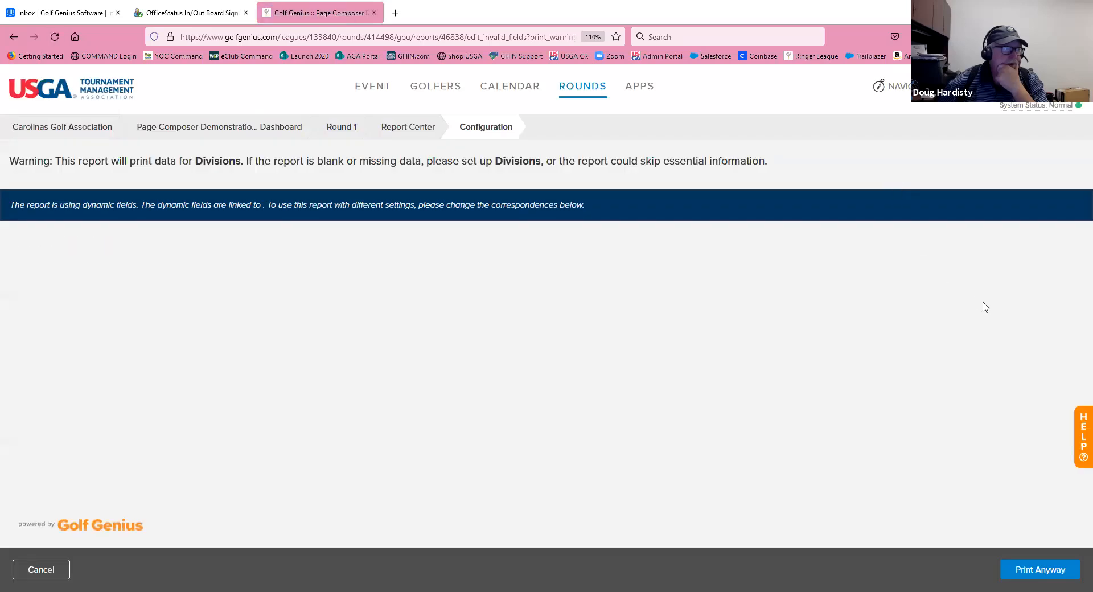
click(1025, 567)
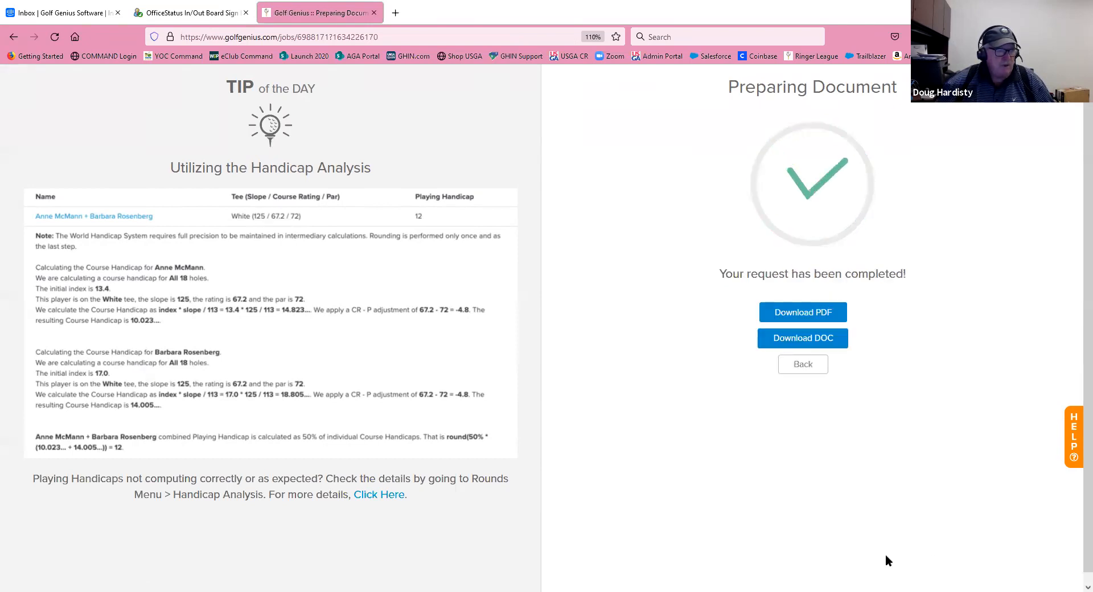
click(806, 314)
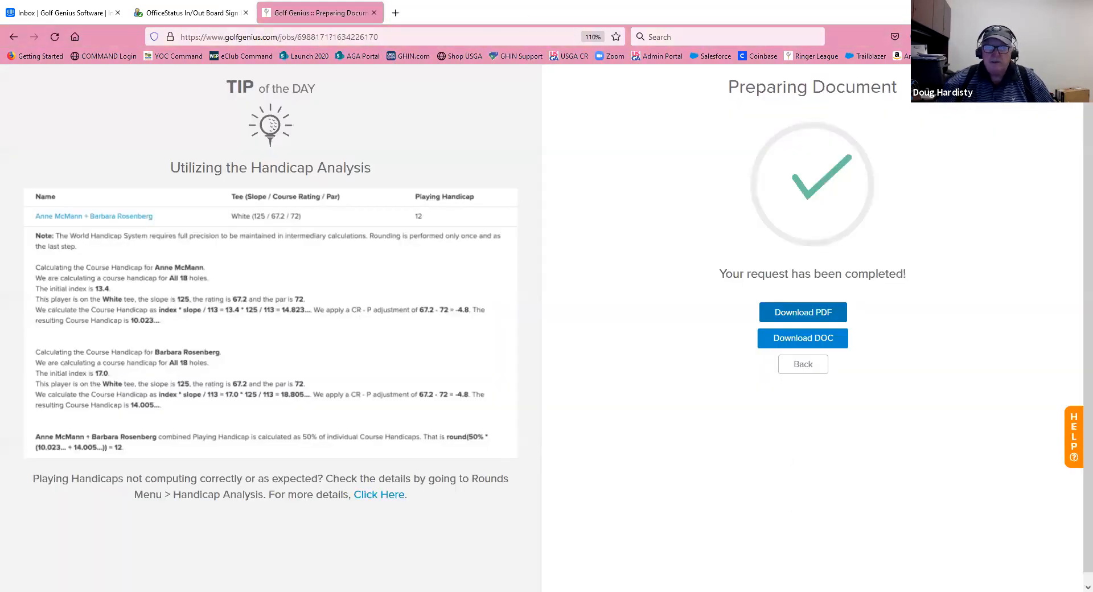
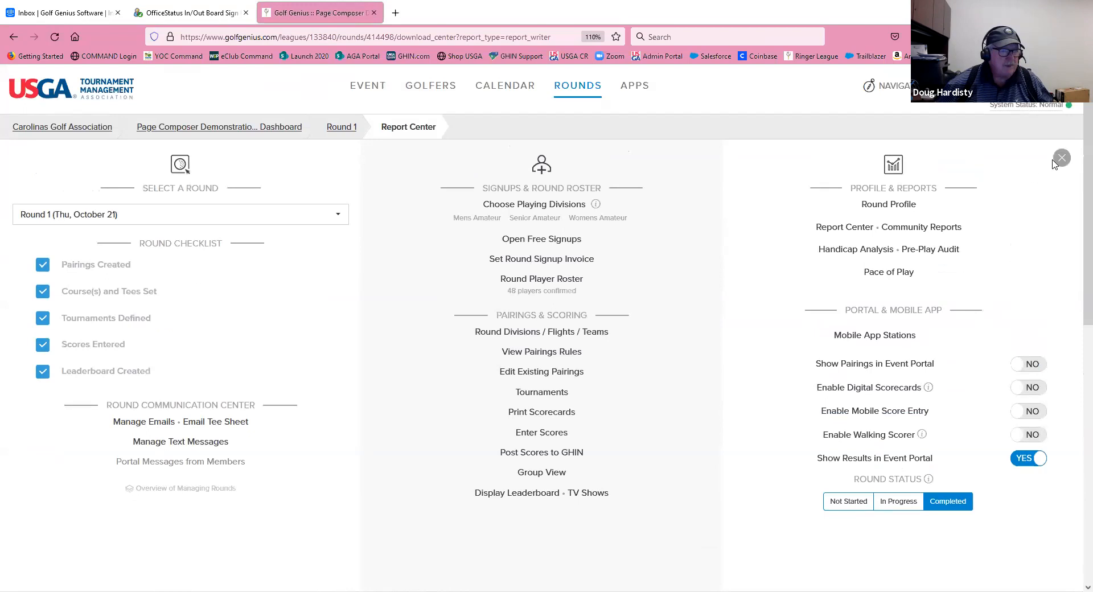
- Open the "Demo Scoreboard for 10/14" report from the This Event category of the Report Center
click(1062, 158)
scroll(822, 461, down, 3)
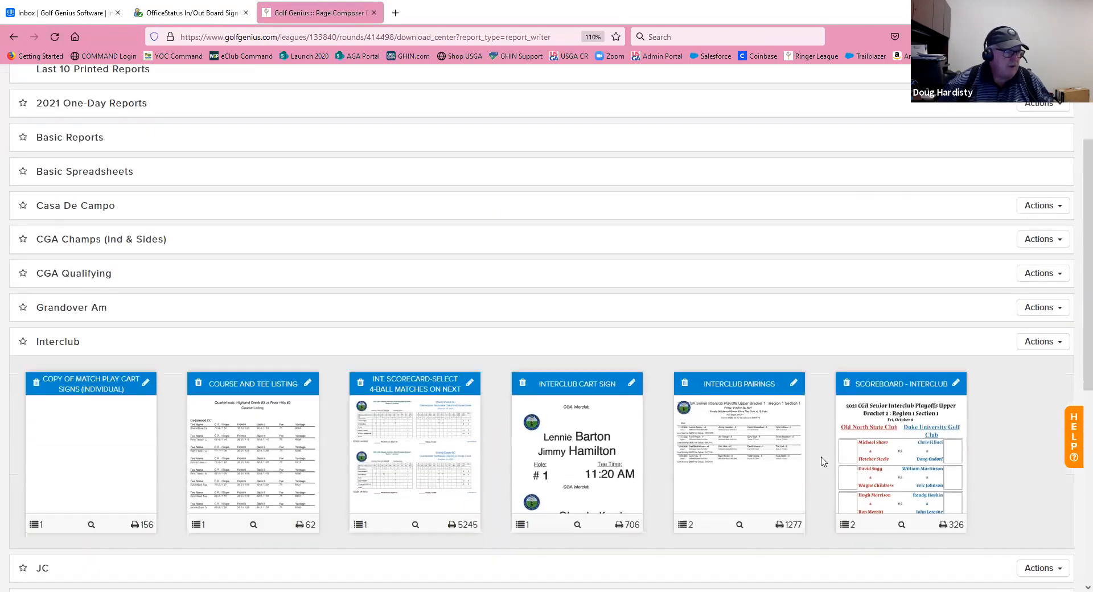
scroll(298, 512, down, 5)
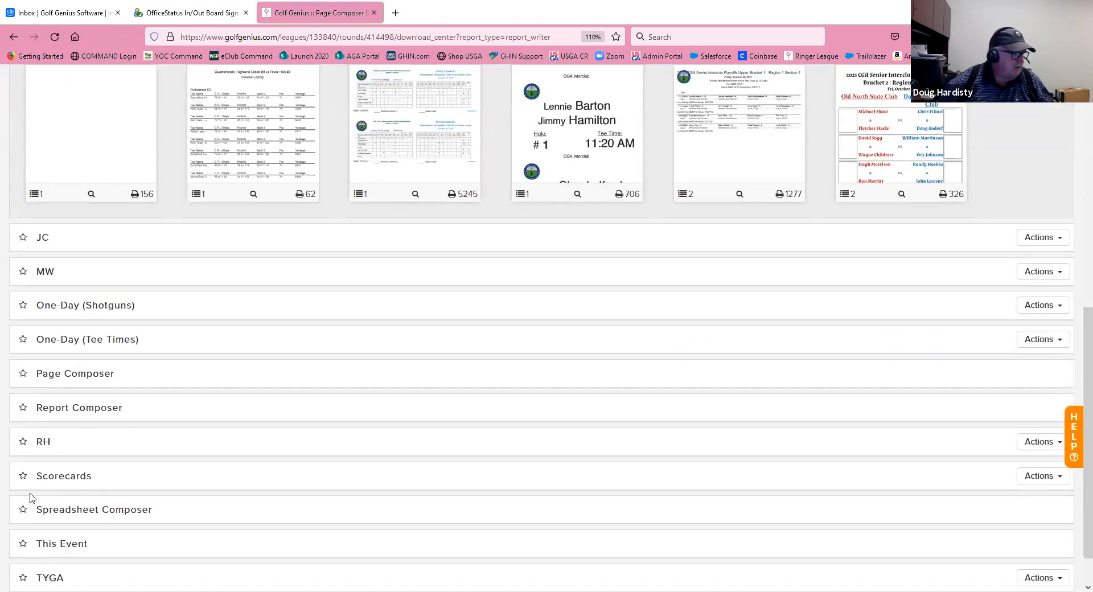
click(46, 501)
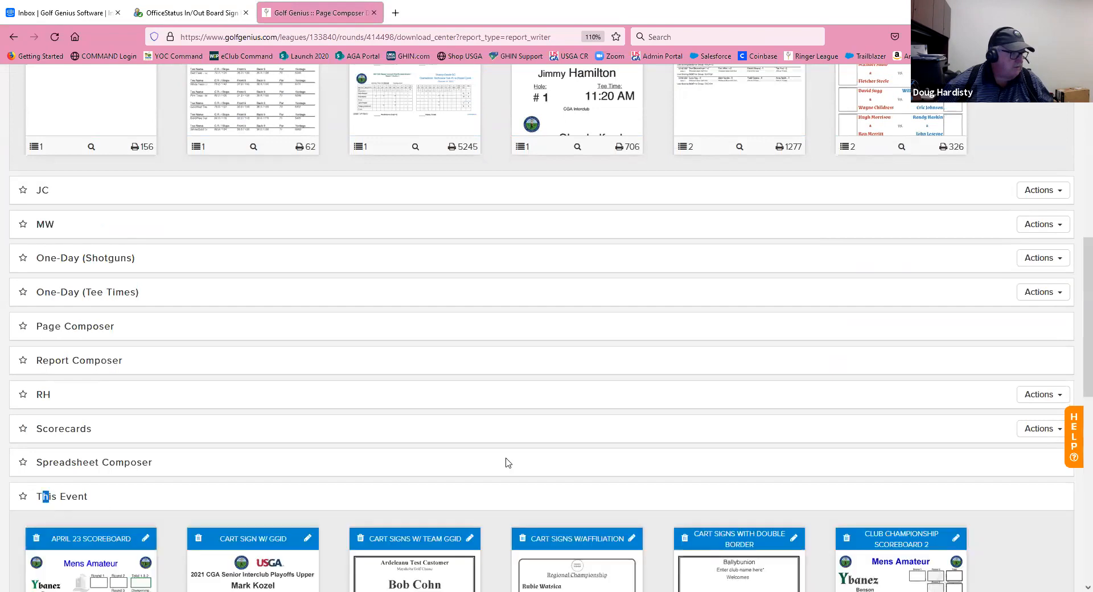
scroll(597, 407, down, 3)
scroll(592, 419, down, 2)
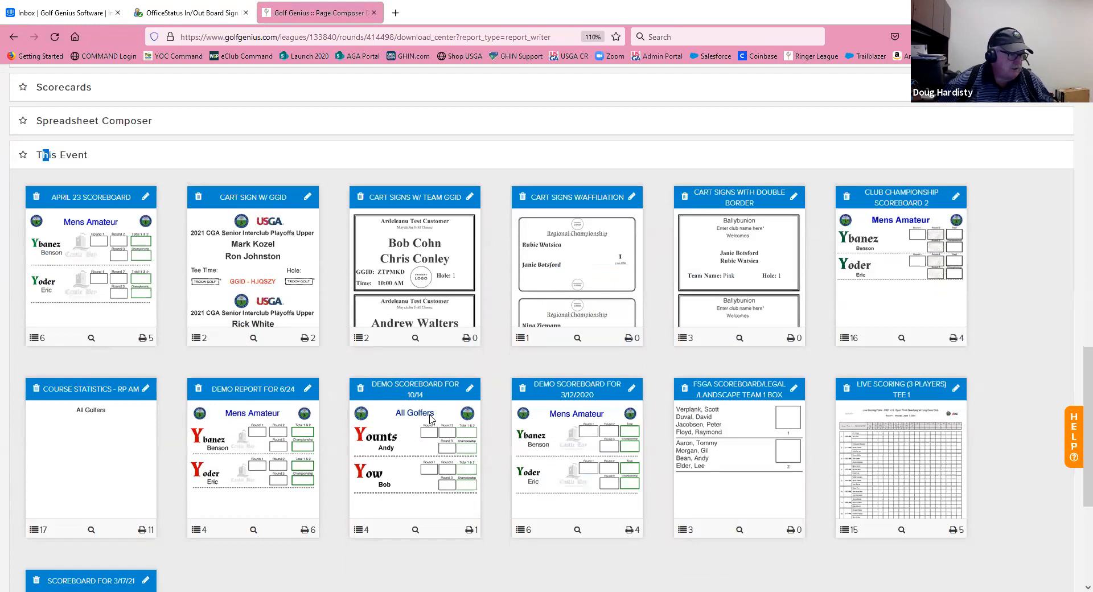
mouse_move(417, 431)
click(391, 449)
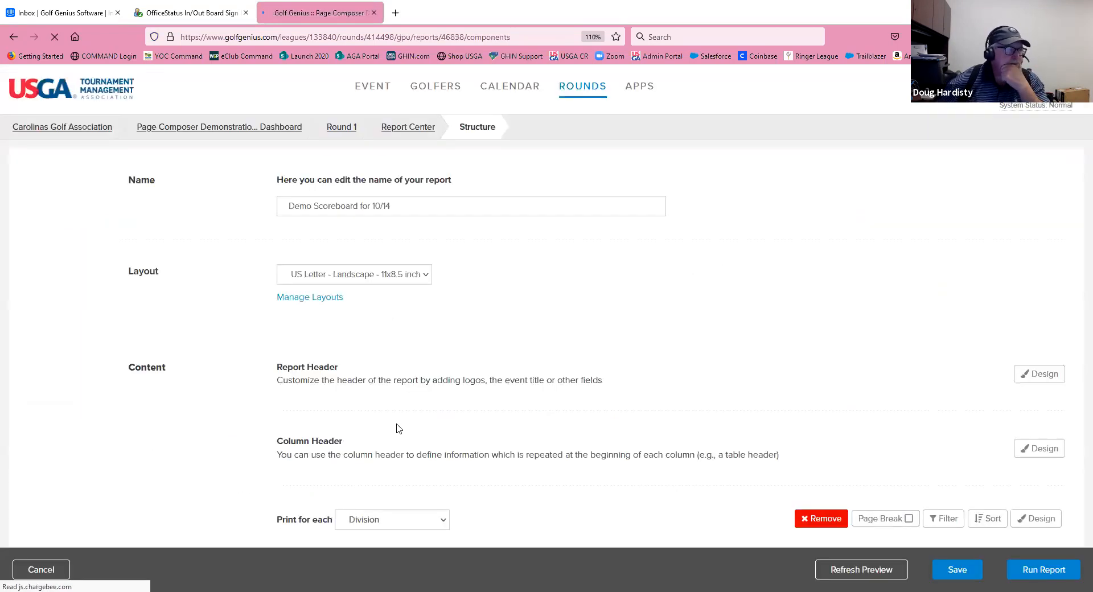
- Open the player content design and show the HTML source of the combined last-name initial and remainder text
scroll(689, 327, down, 2)
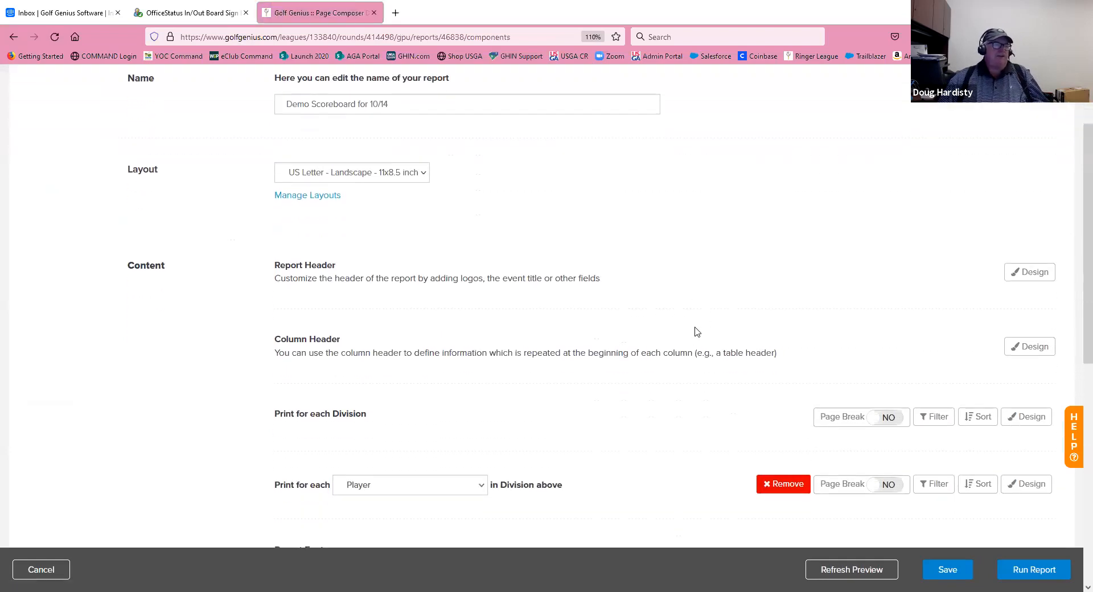
scroll(654, 358, down, 1)
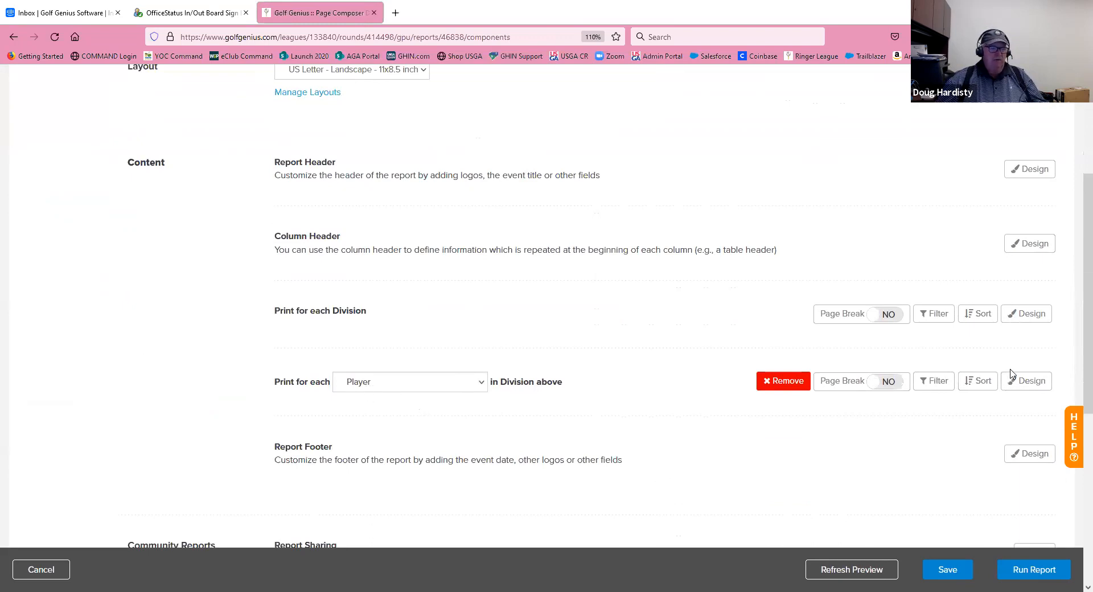
click(1029, 381)
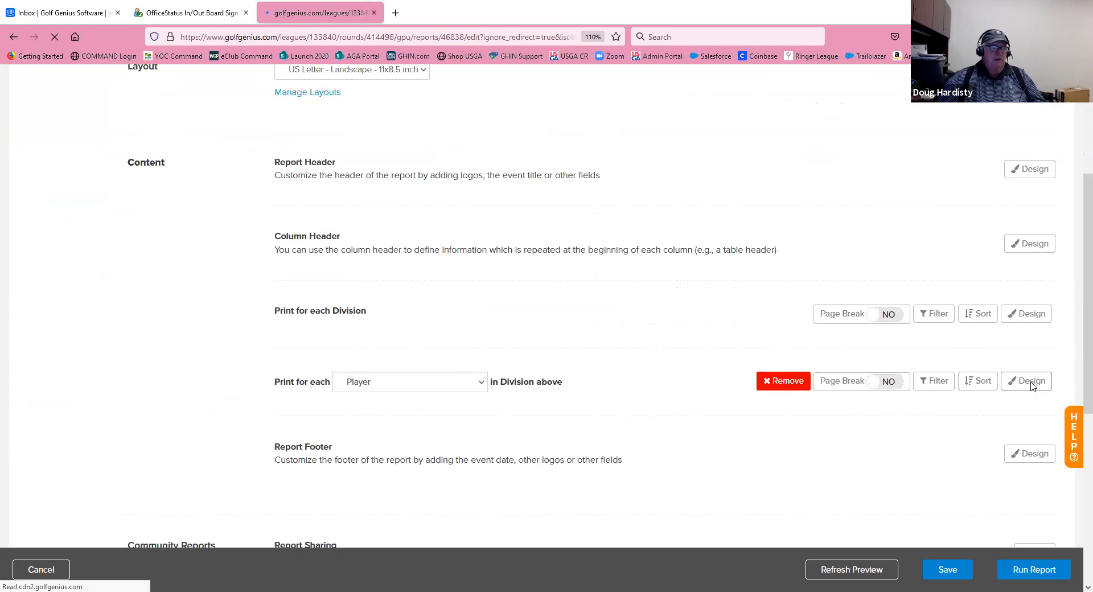
scroll(993, 387, down, 3)
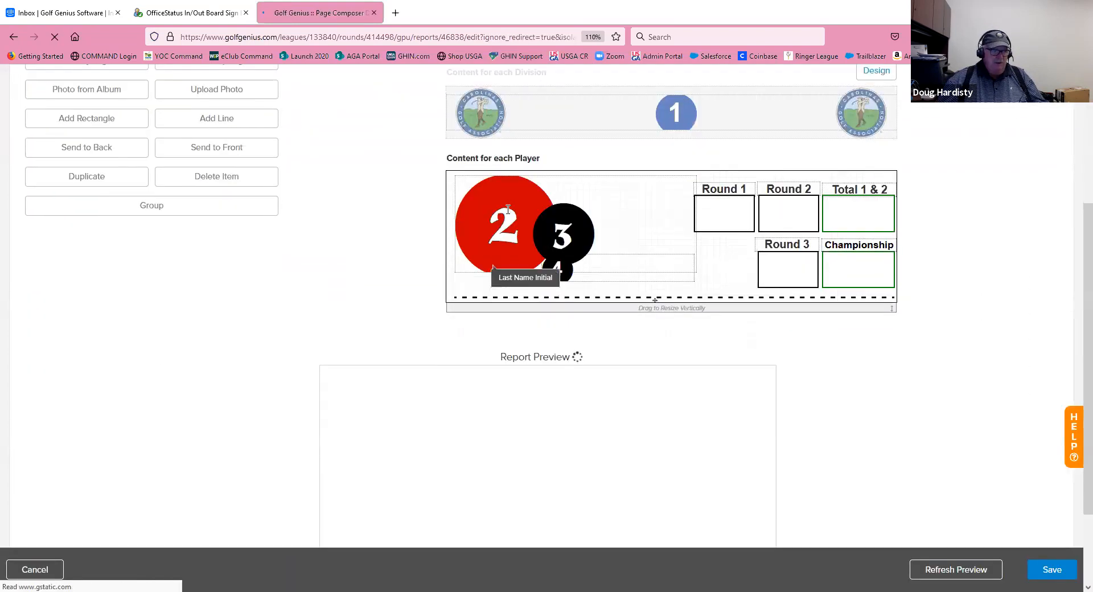
double_click(596, 217)
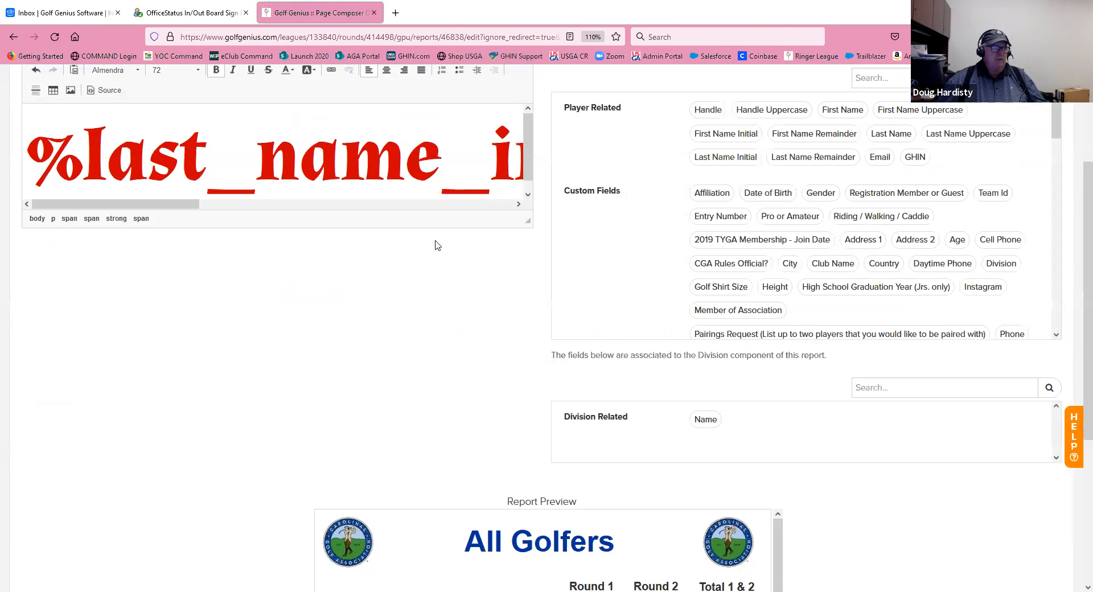
scroll(390, 210, up, 1)
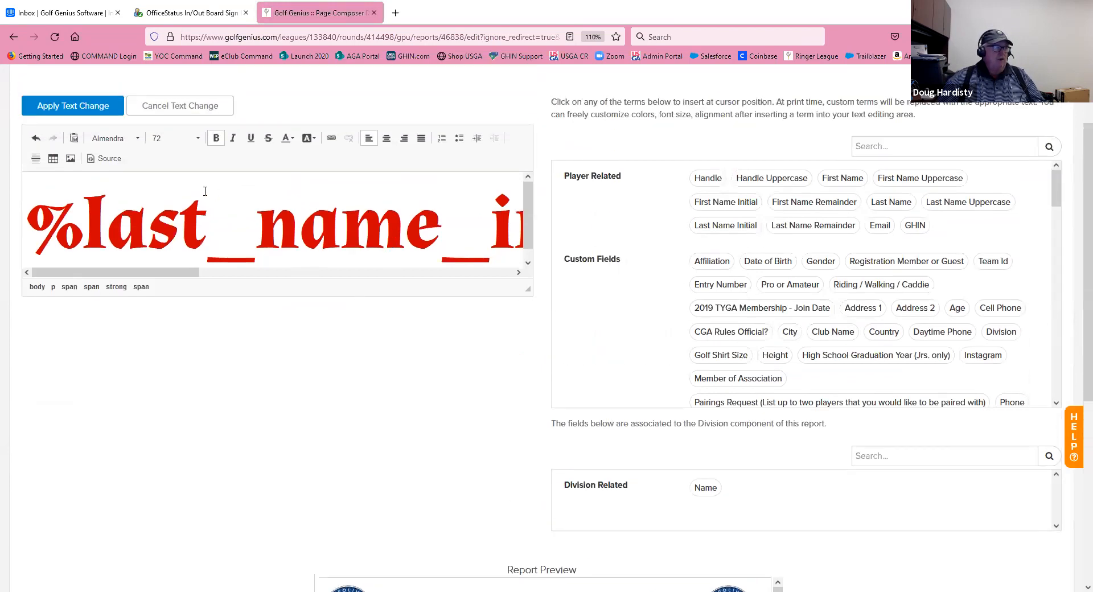
click(102, 160)
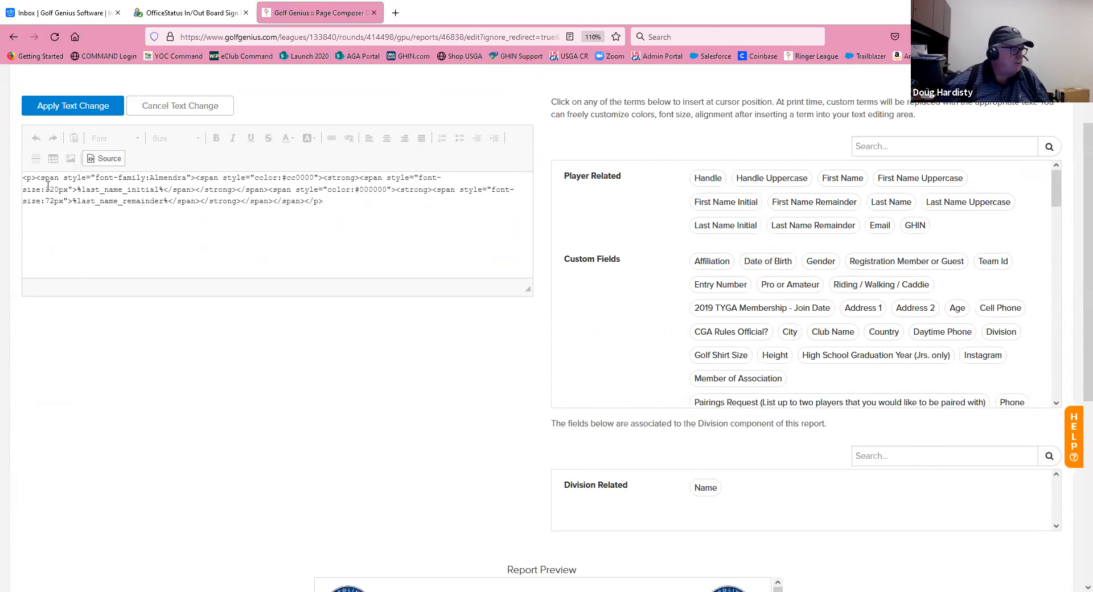
- Set the last name initial's font size to 108px in the source and apply the text change
drag(45, 189, 55, 189)
text(10)
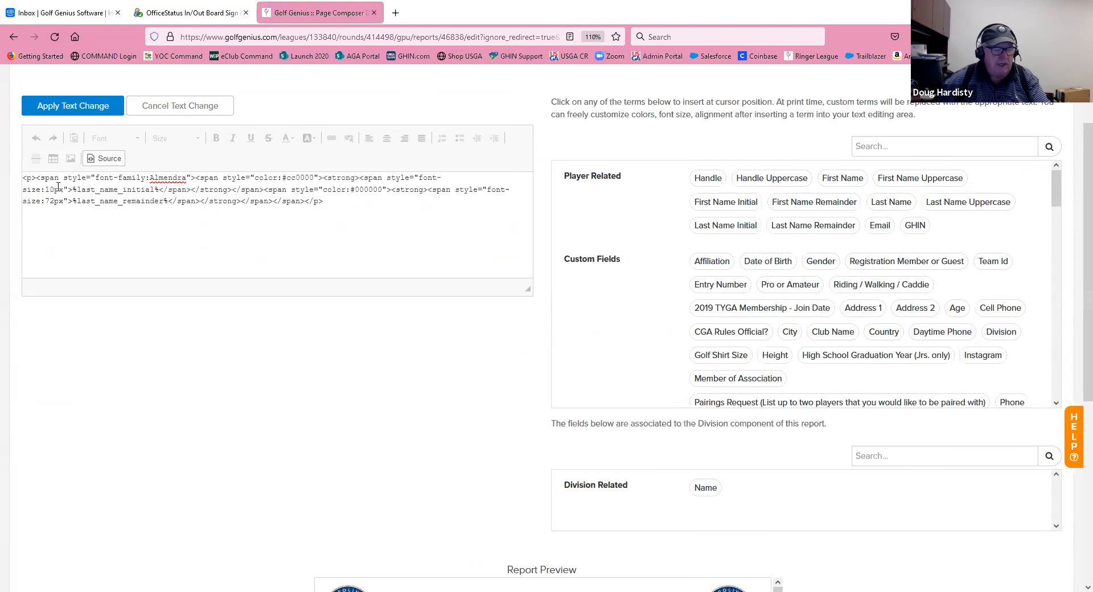
text(8)
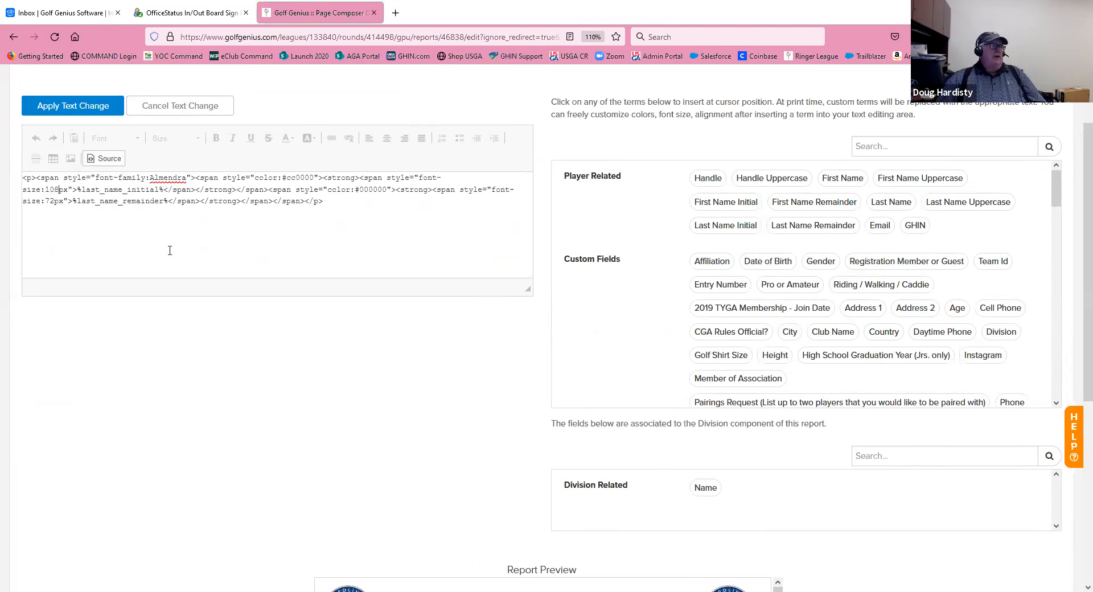
click(61, 107)
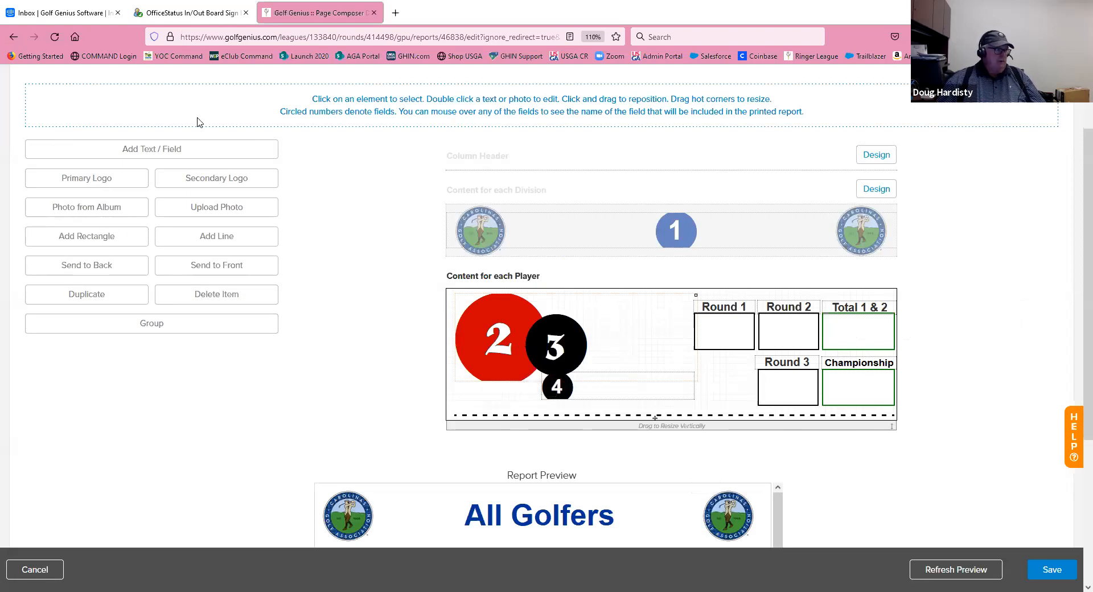
- Set the last name initial's font size to 120px and the remainder's to 66px in the source, and apply the text change
double_click(587, 326)
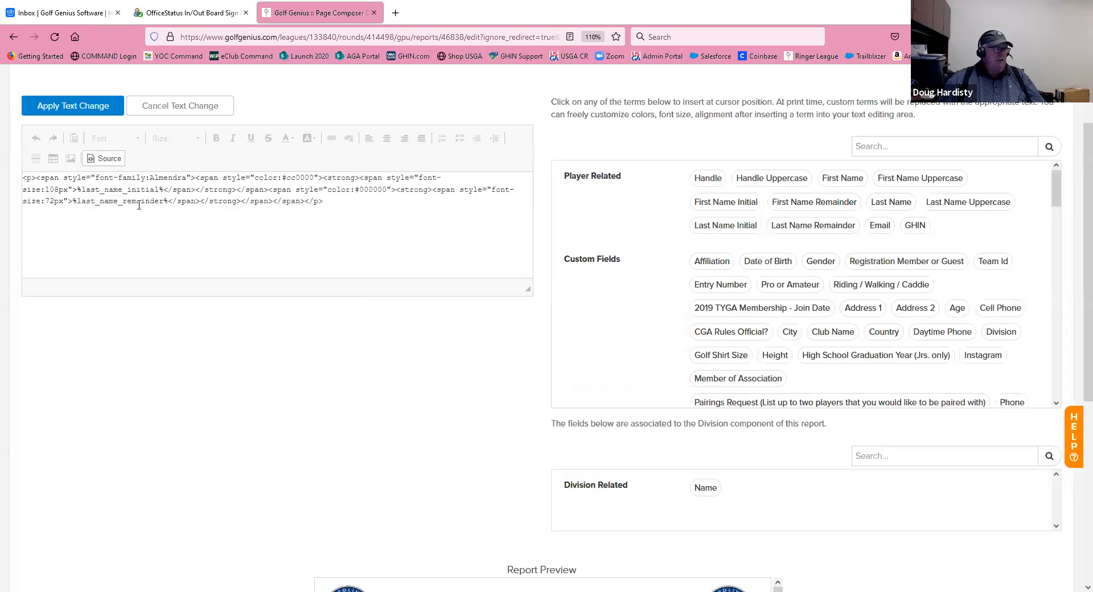
click(51, 190)
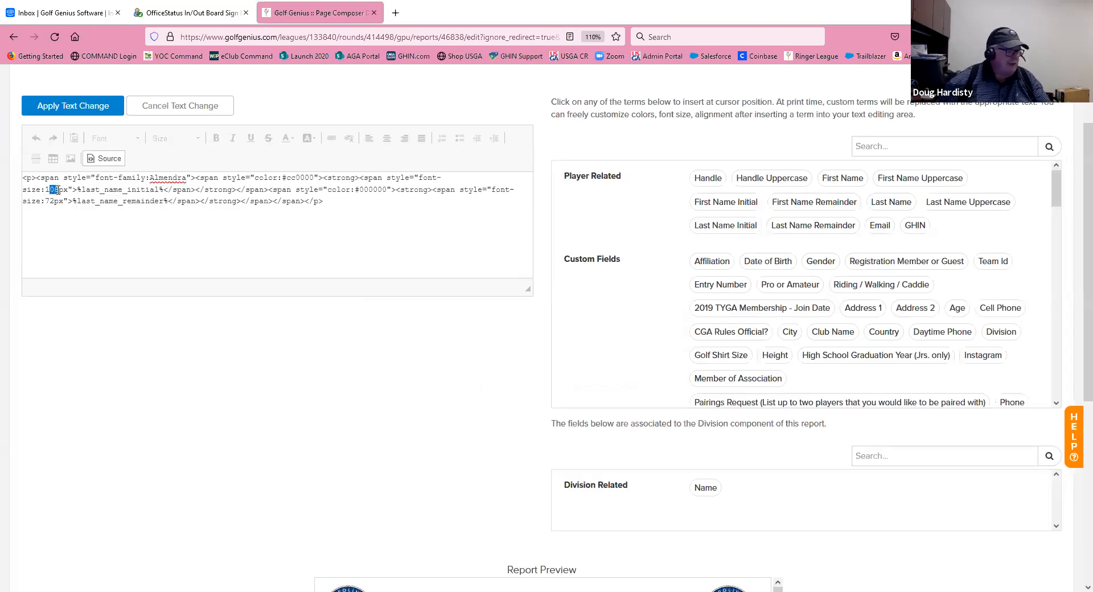
text(20)
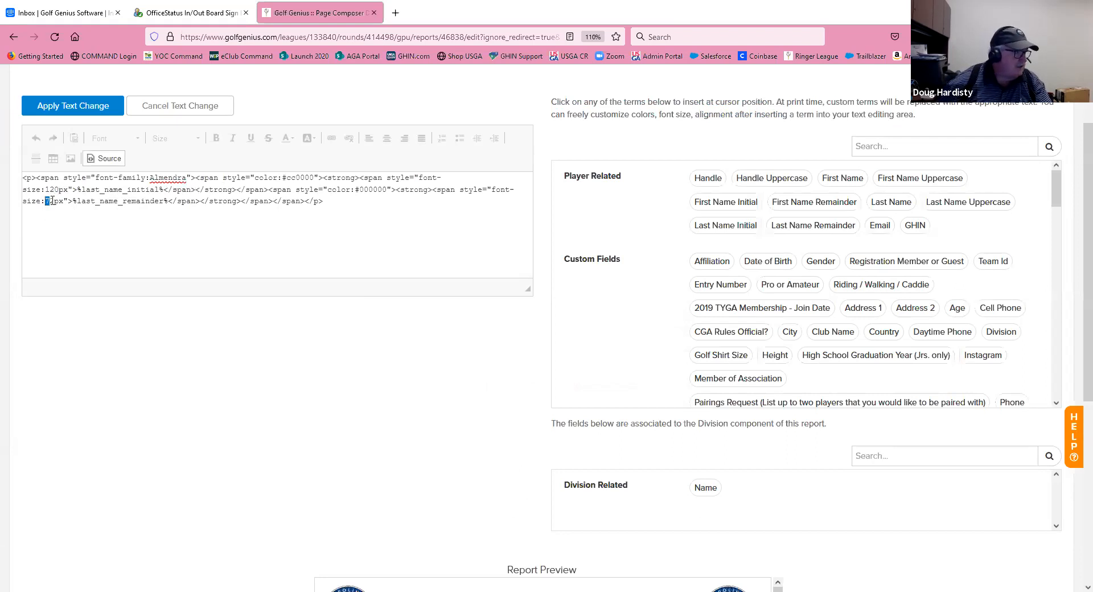
text(66)
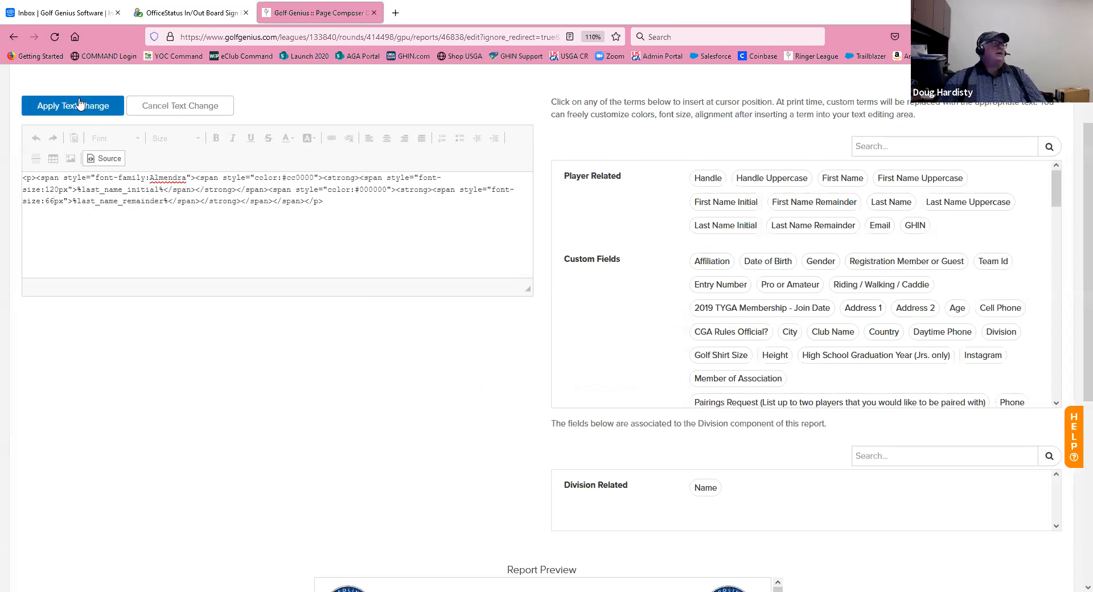
click(80, 104)
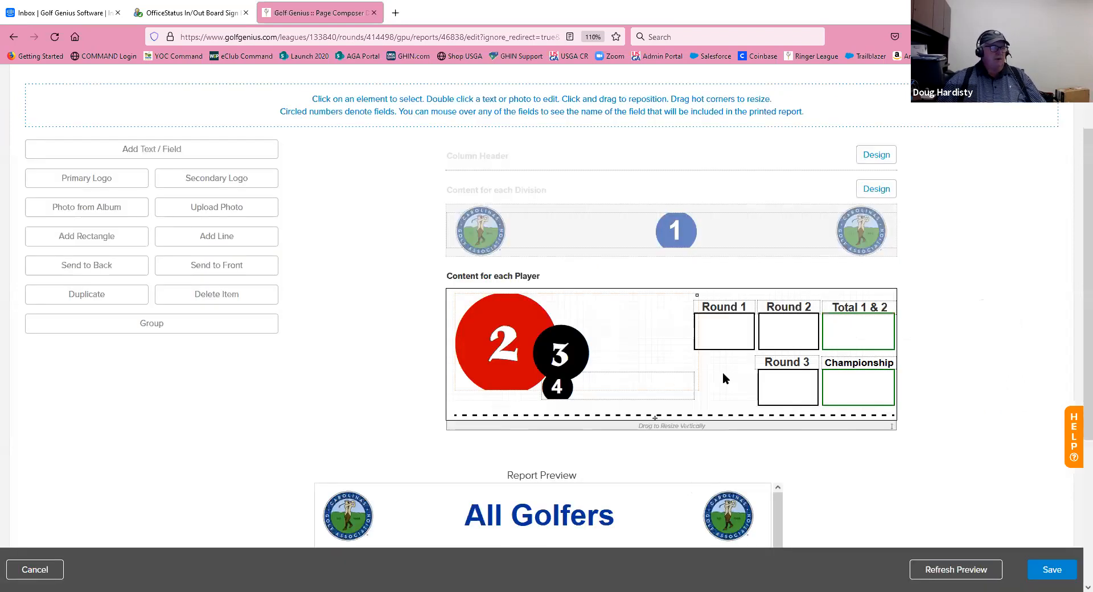
- Check the name sizes in the report preview and save the player content design
scroll(723, 378, down, 2)
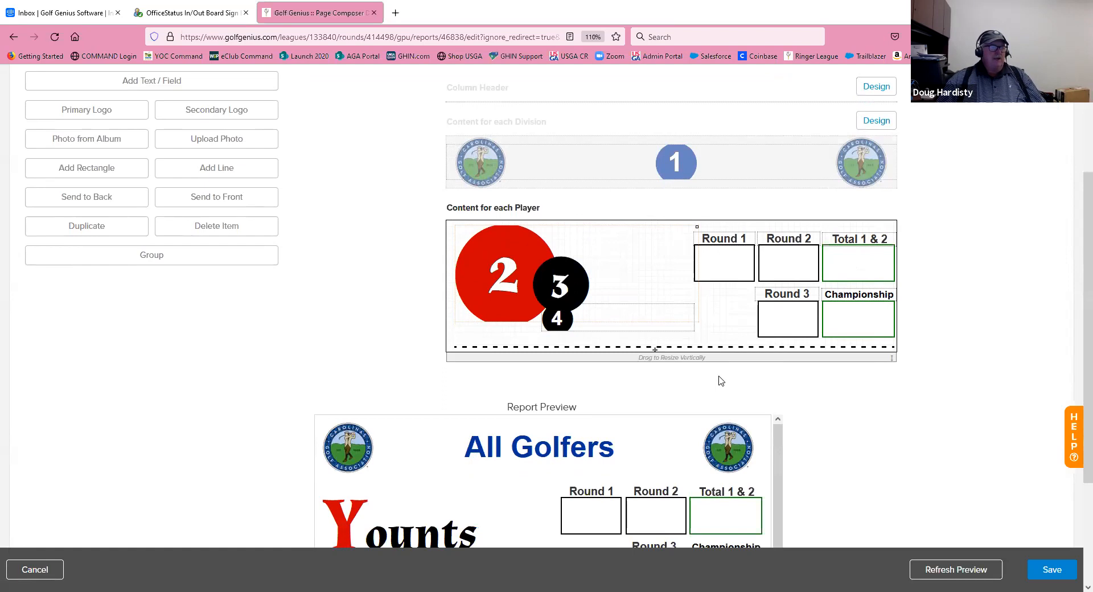
scroll(720, 381, down, 3)
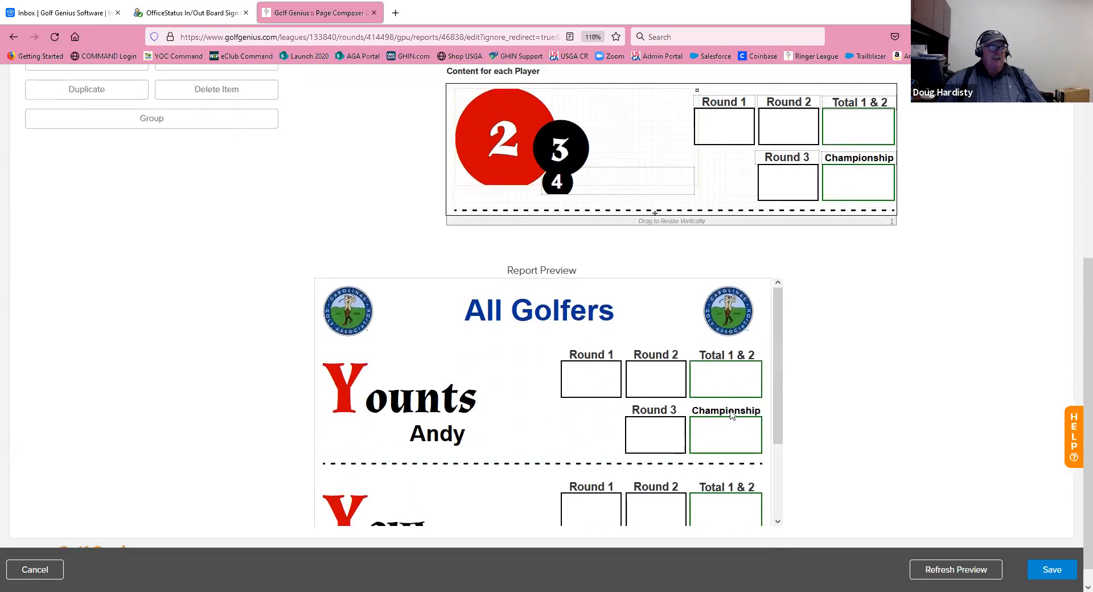
click(1049, 571)
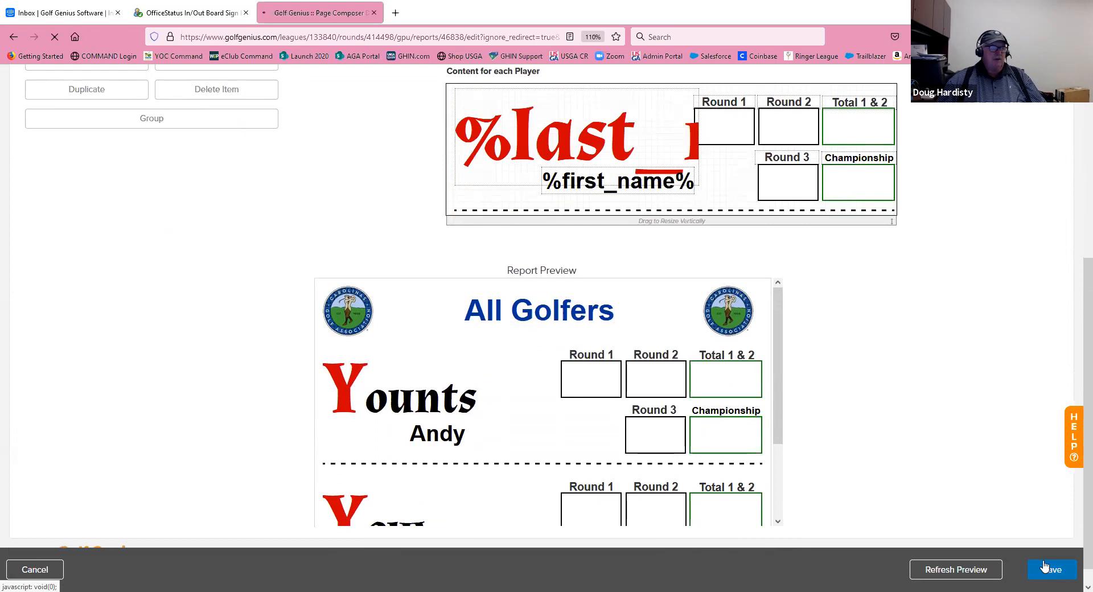
- Add a sort on the Last Name field in ascending order for the players in each division
scroll(938, 389, down, 3)
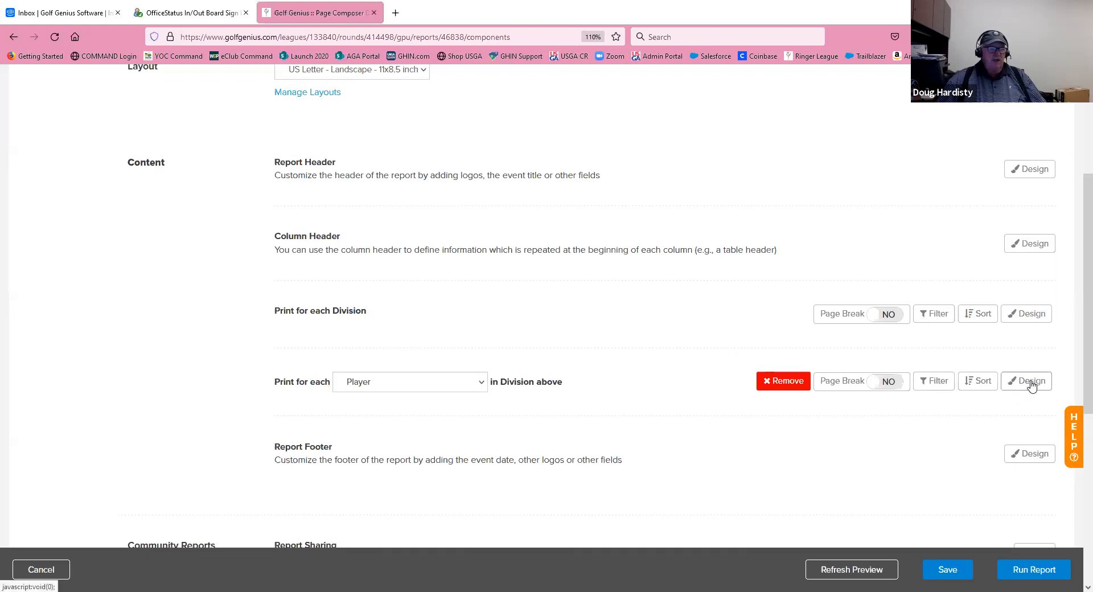
click(979, 385)
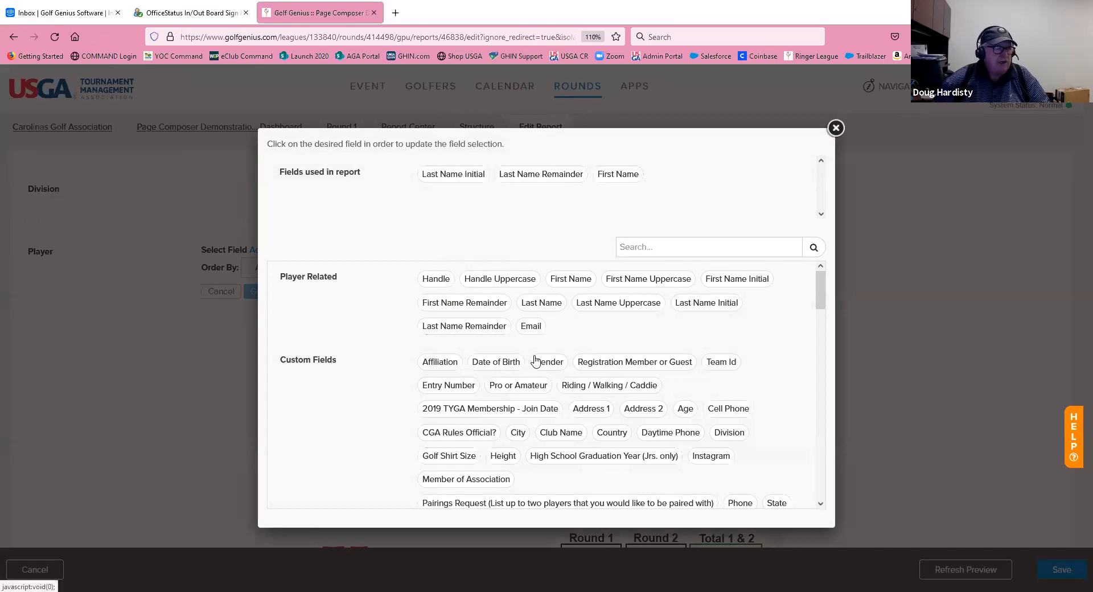
click(538, 305)
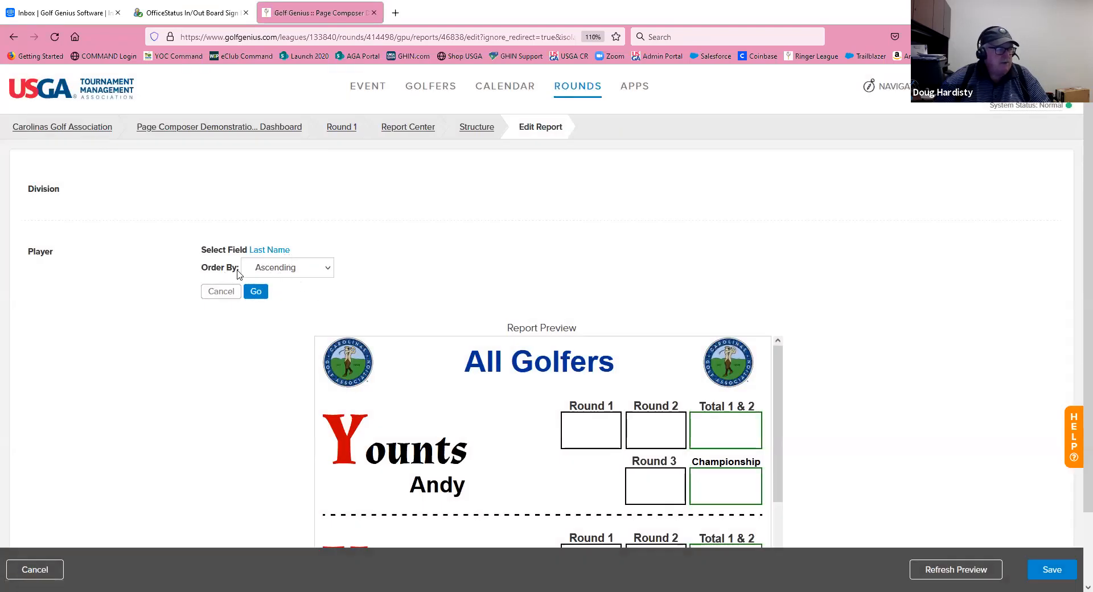
click(325, 271)
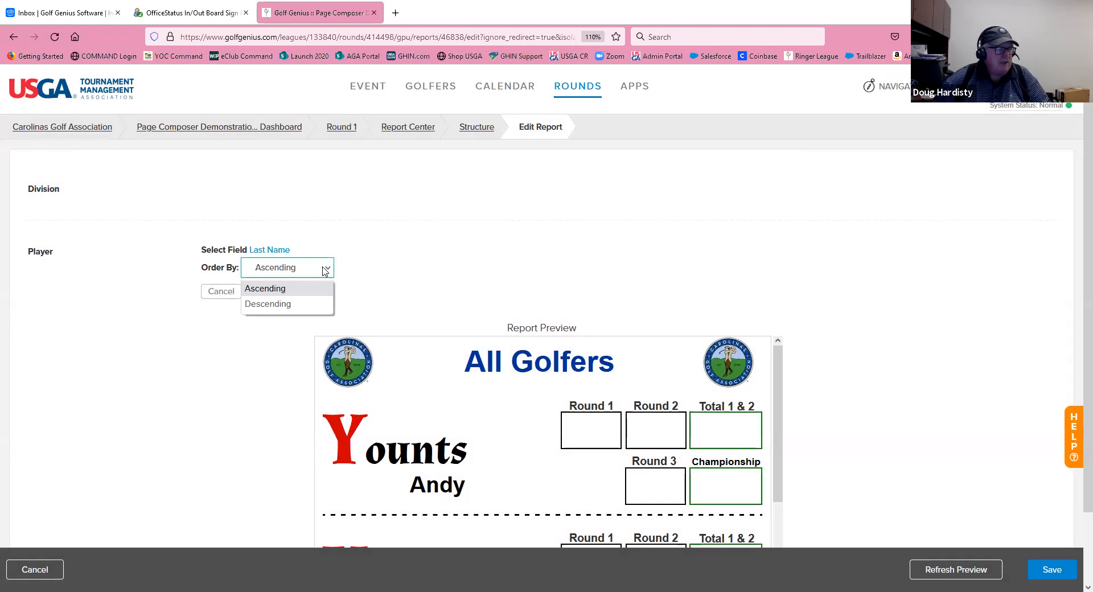
click(325, 271)
click(256, 291)
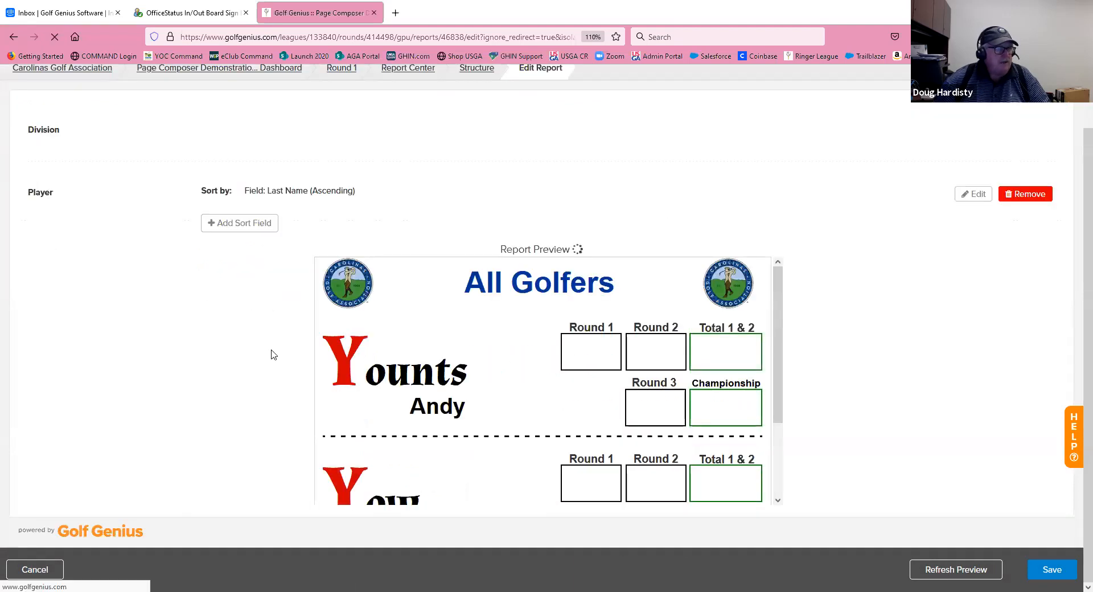
- Add First Name in ascending order as the second player sort field and save the sorting
click(236, 225)
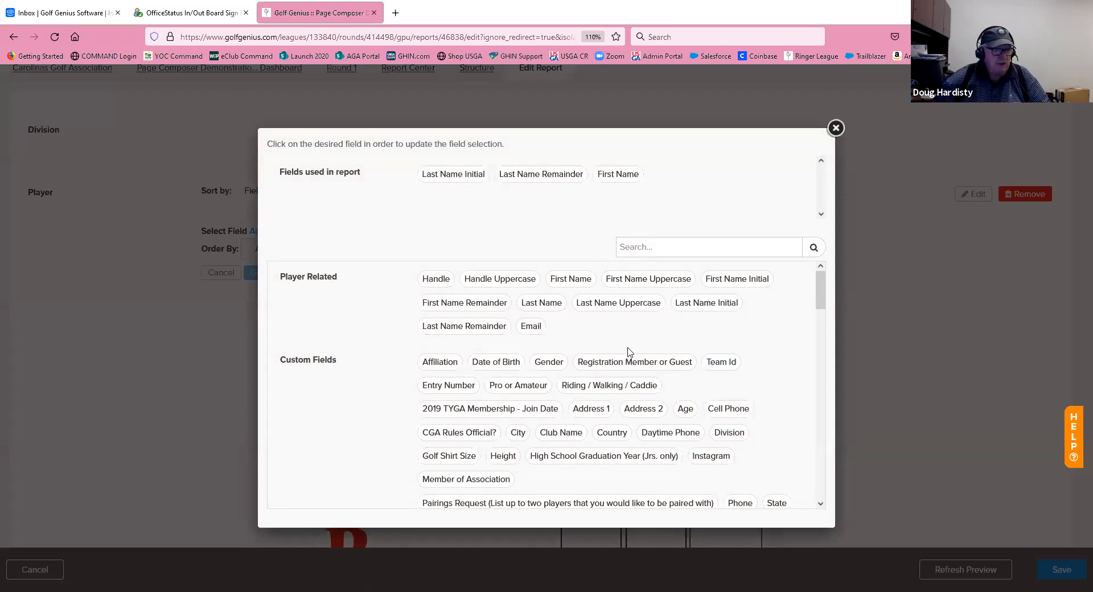
click(569, 279)
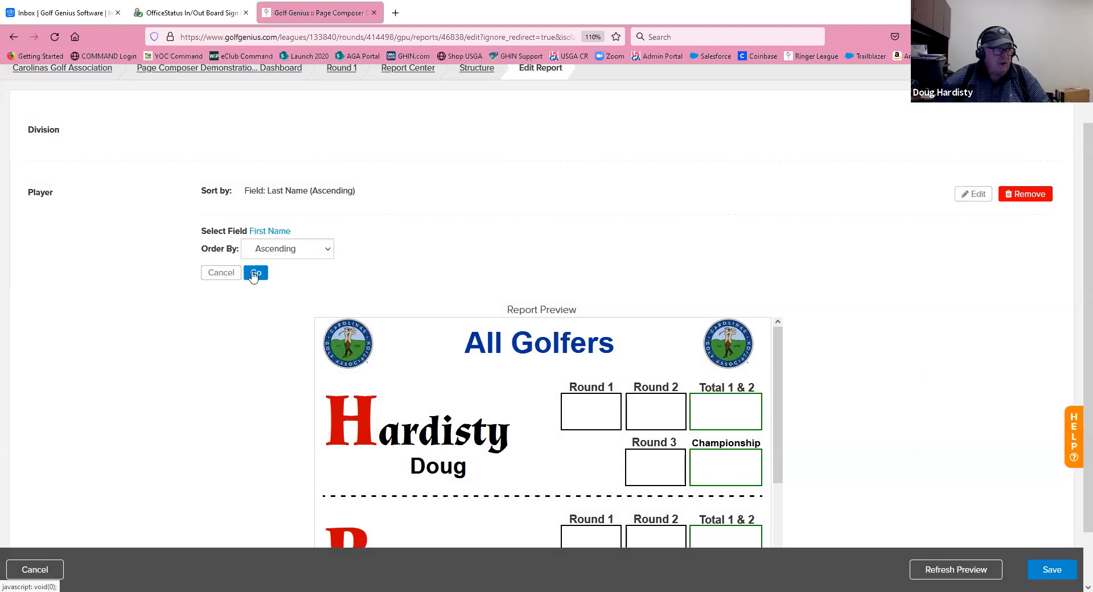
click(254, 274)
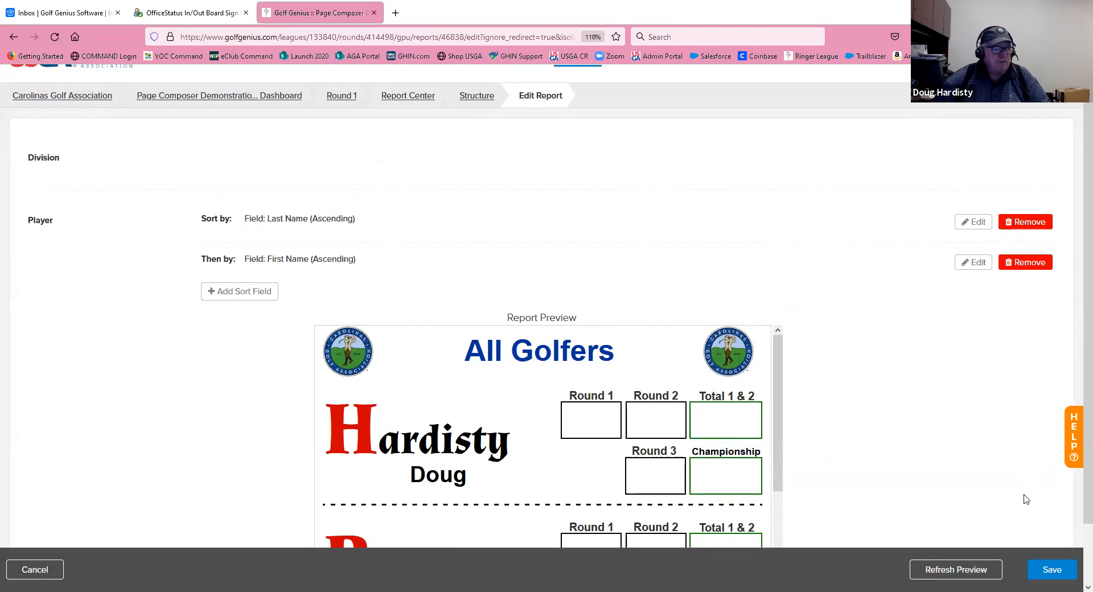
click(1056, 576)
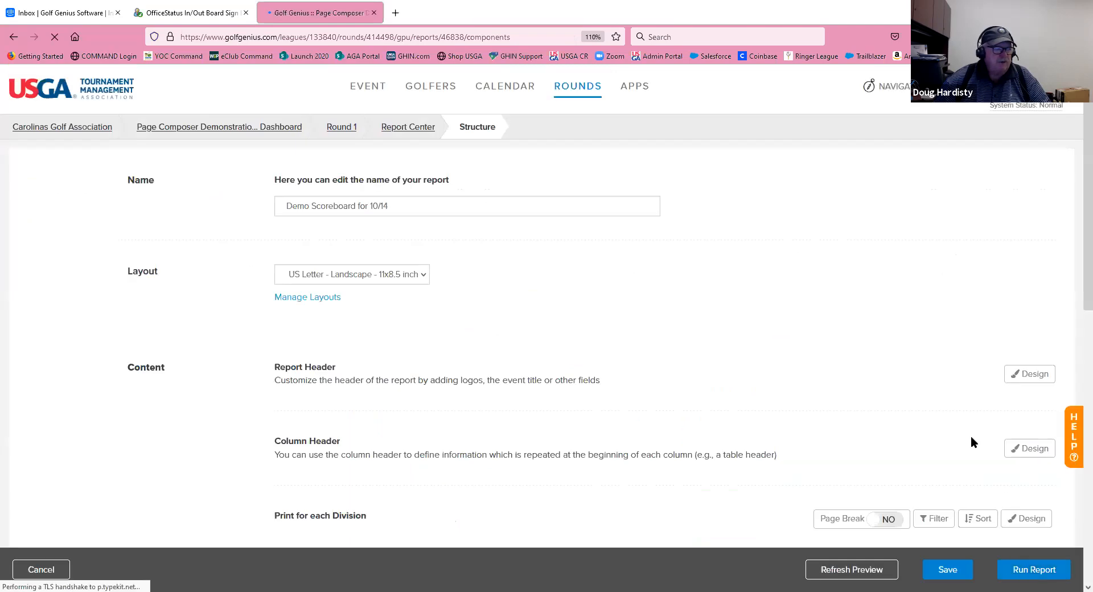
- Add a filter rule to the division section that includes divisions whose Division Name contains Mens
scroll(971, 438, down, 10)
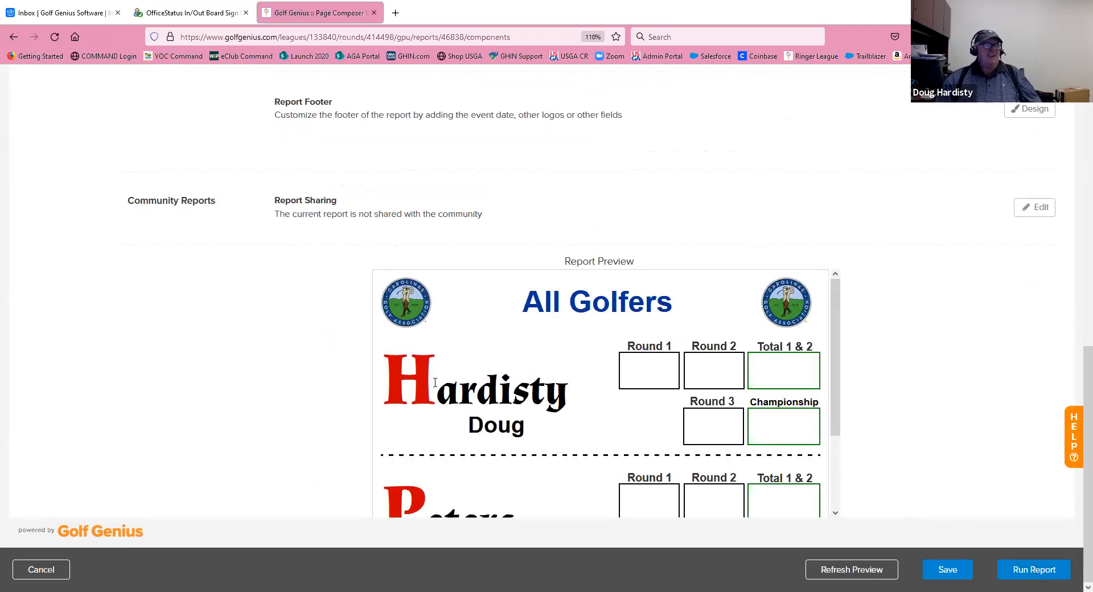
scroll(434, 383, down, 1)
scroll(435, 388, up, 1)
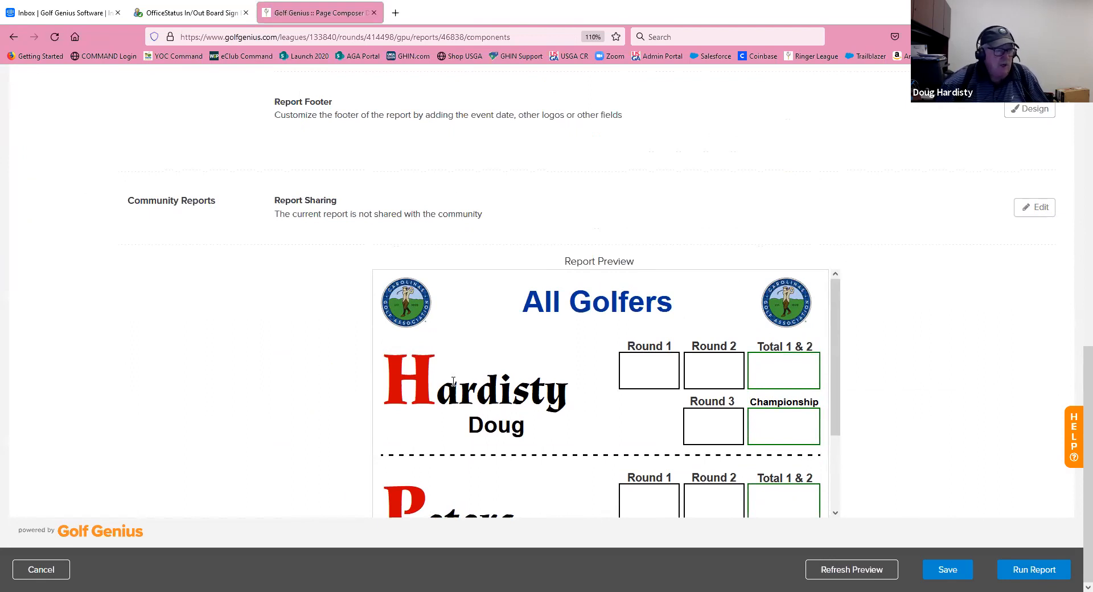
scroll(453, 381, up, 3)
scroll(454, 386, up, 2)
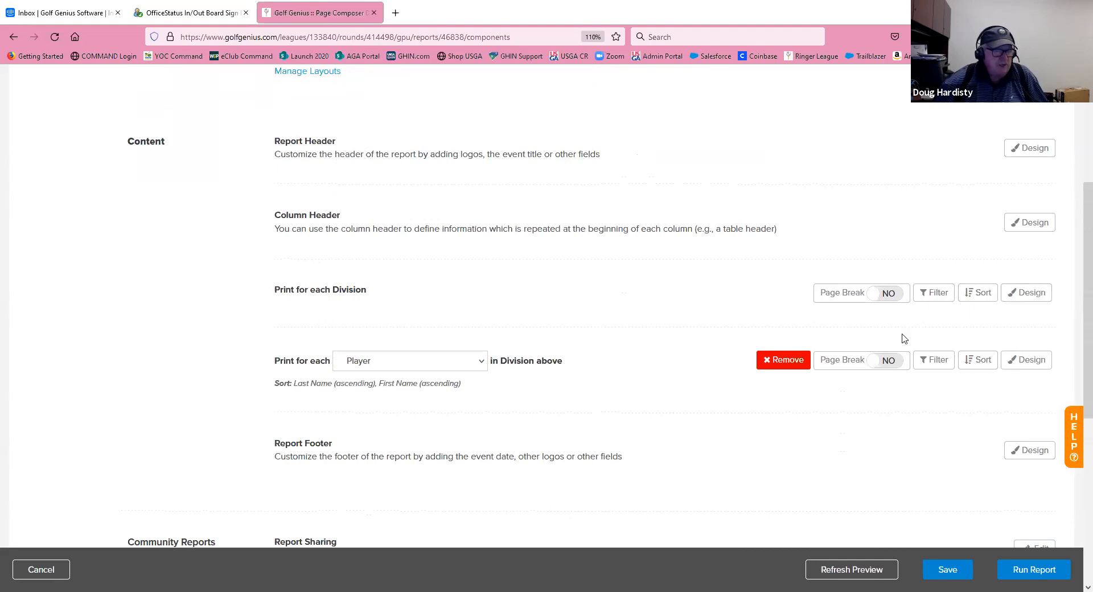
click(934, 293)
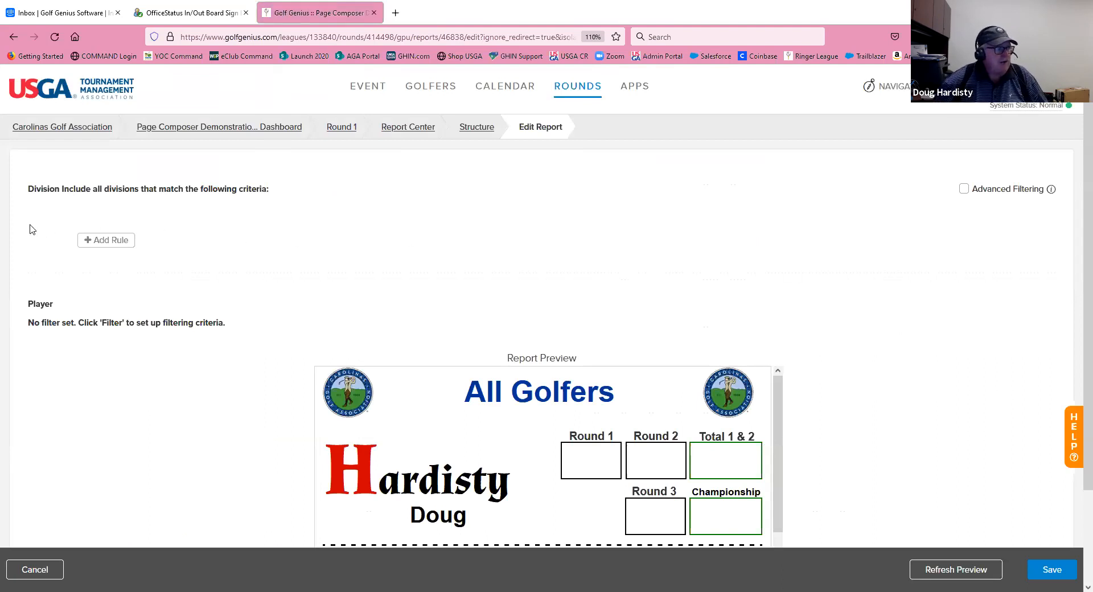
click(109, 242)
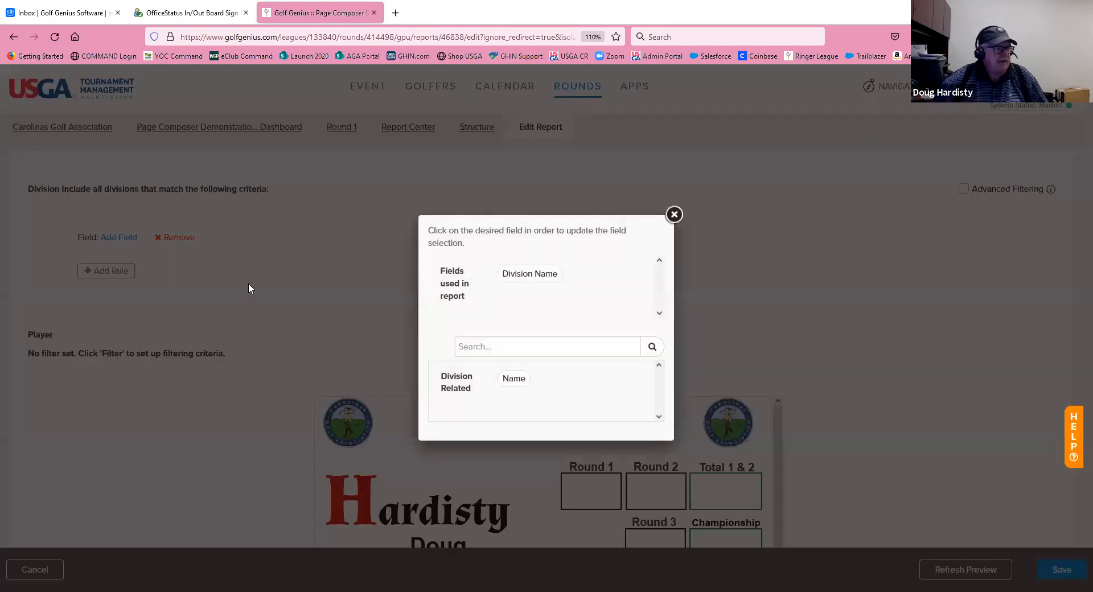
click(537, 276)
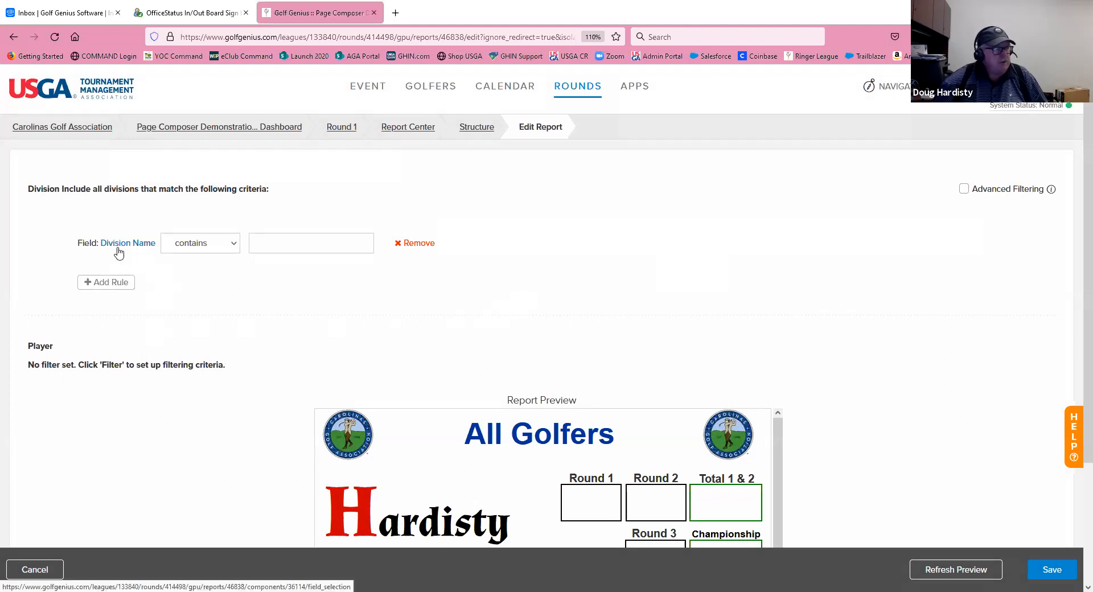
click(236, 245)
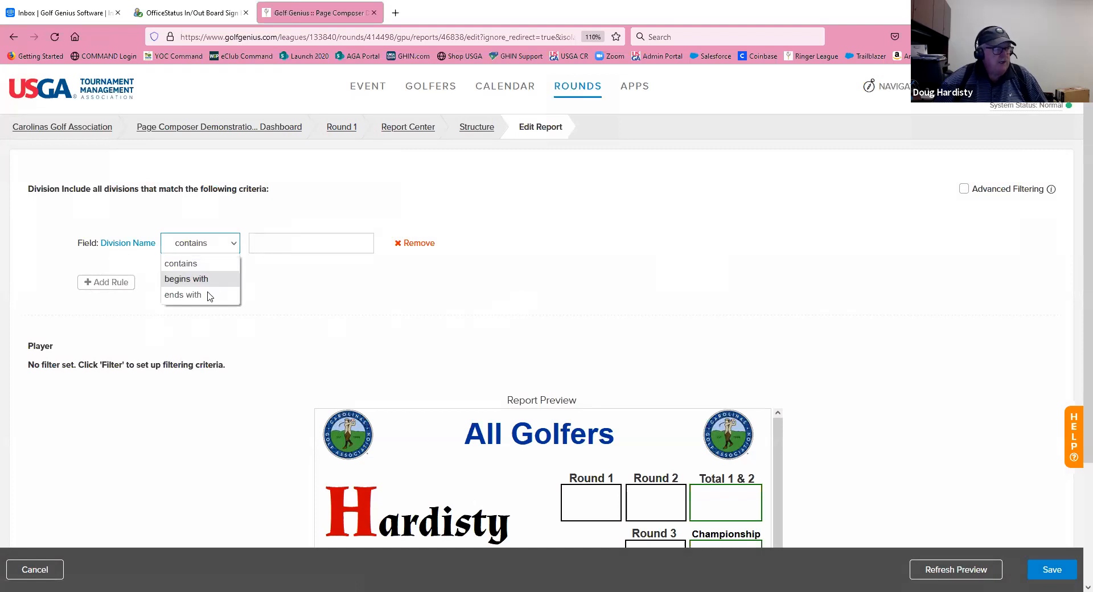
click(223, 246)
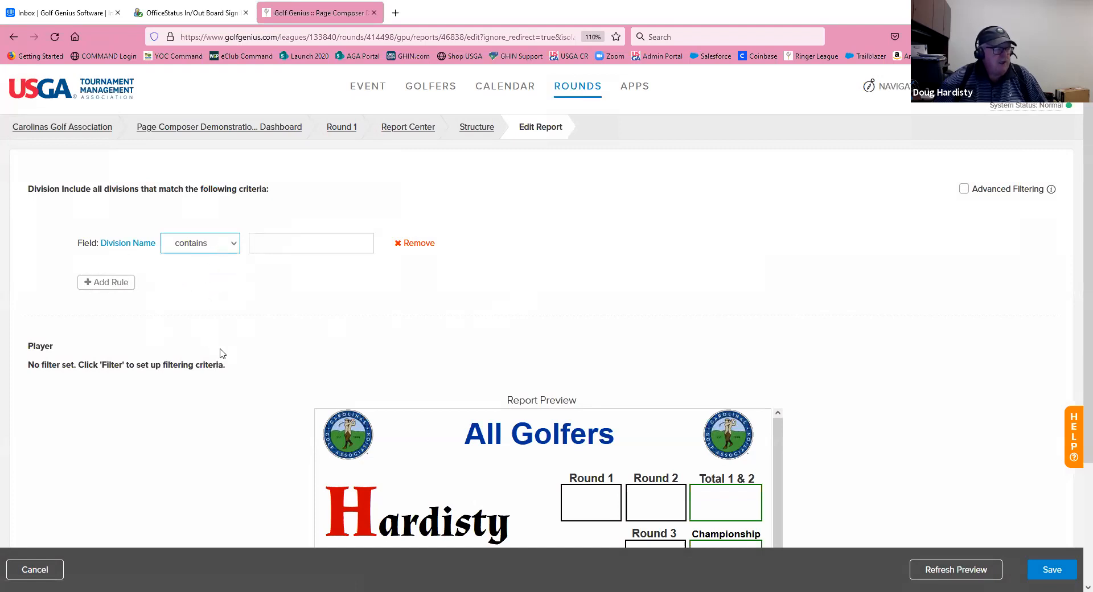
click(275, 245)
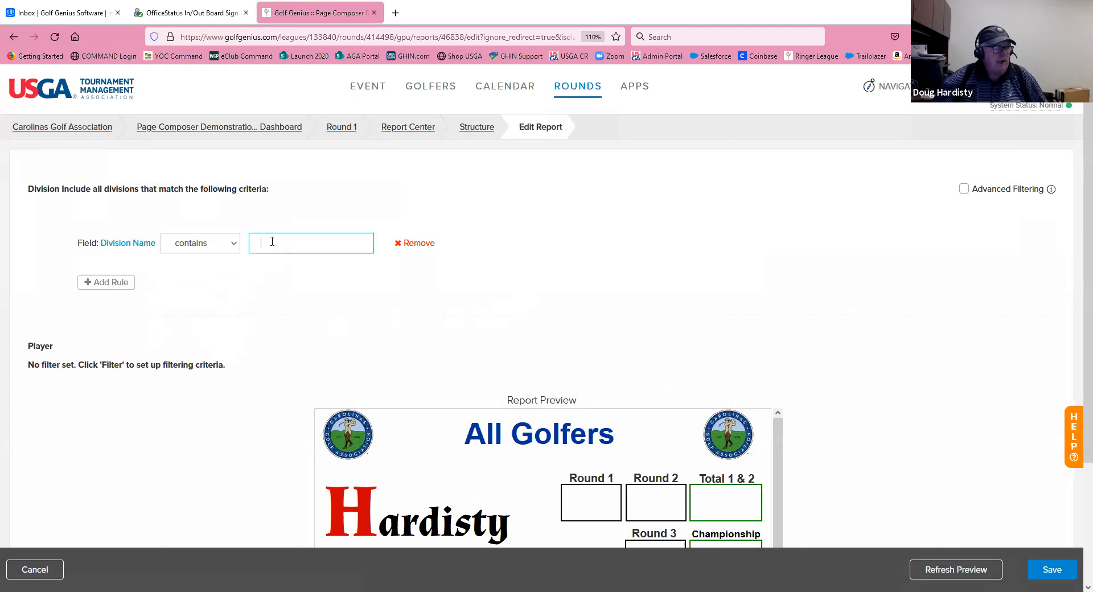
text(Mens)
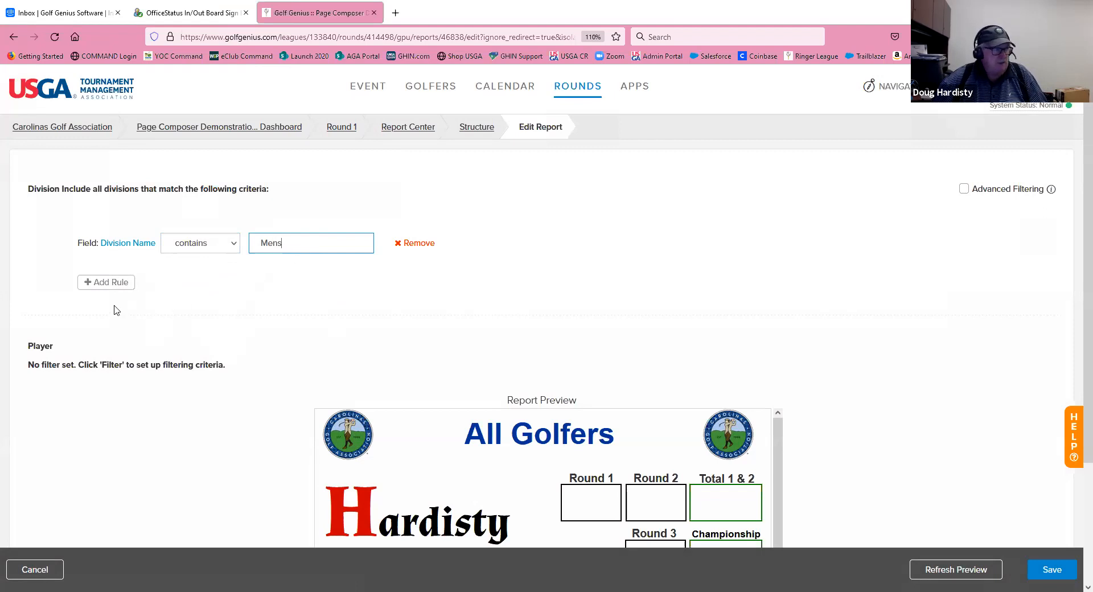
- Add a second filter rule for Division Name containing Senior and combine the rules with OR
click(108, 282)
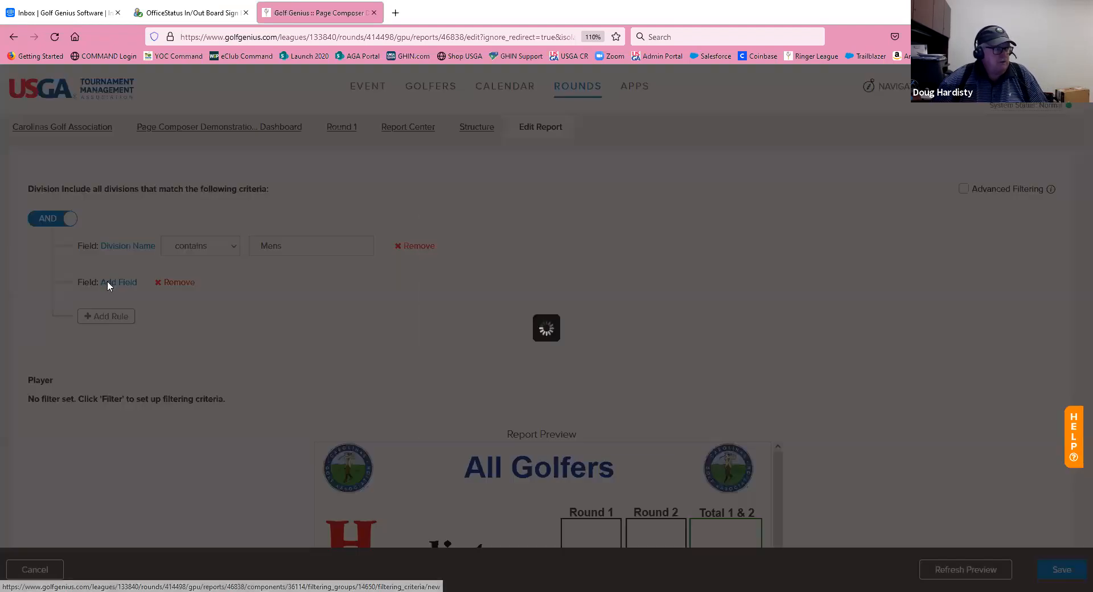
click(537, 278)
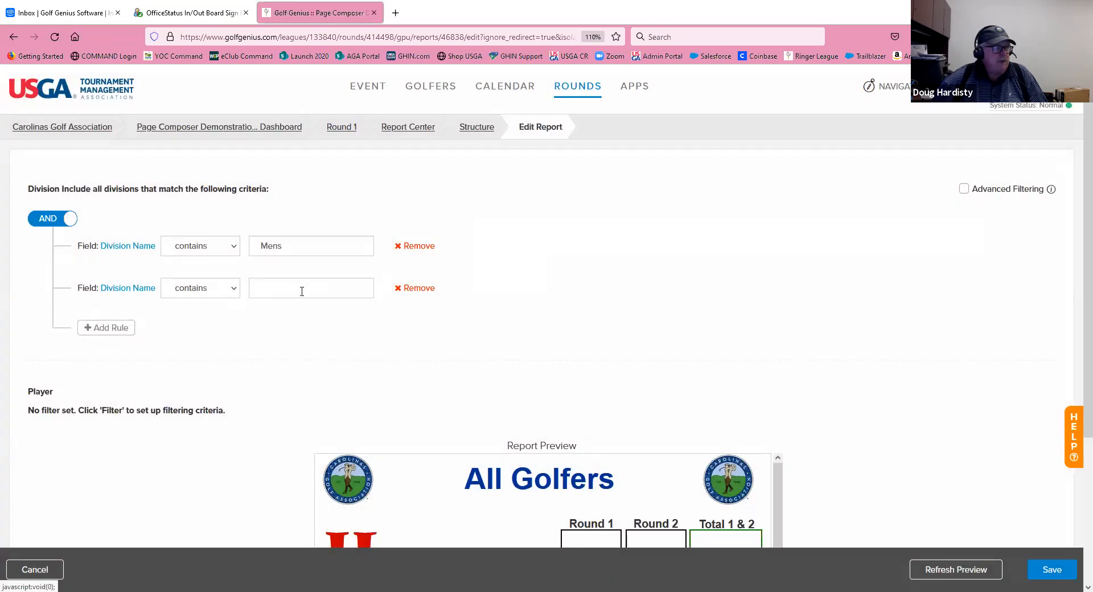
click(326, 290)
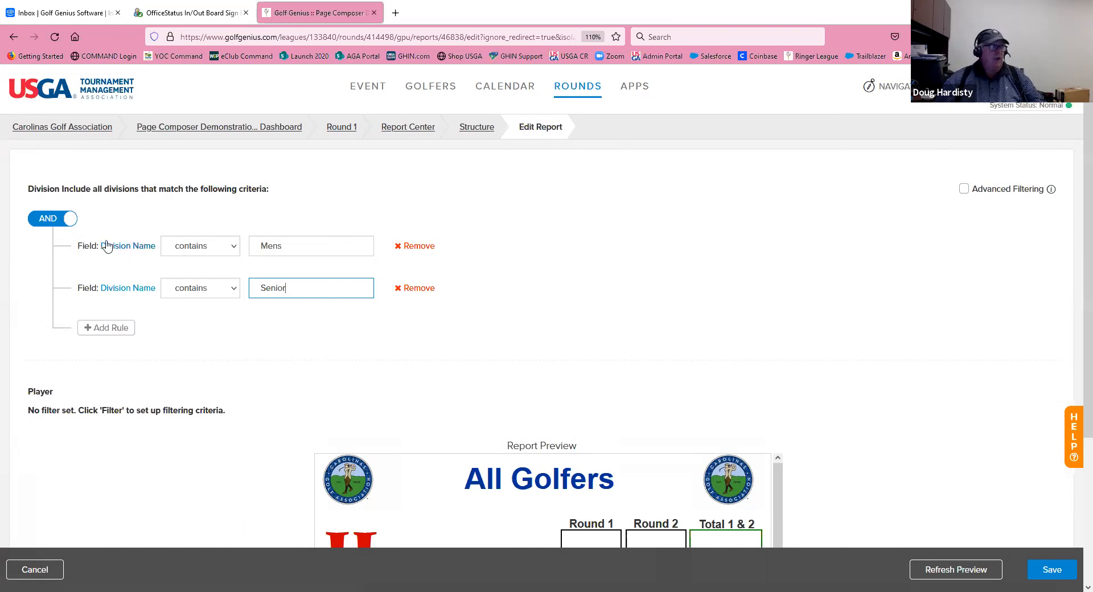
click(70, 221)
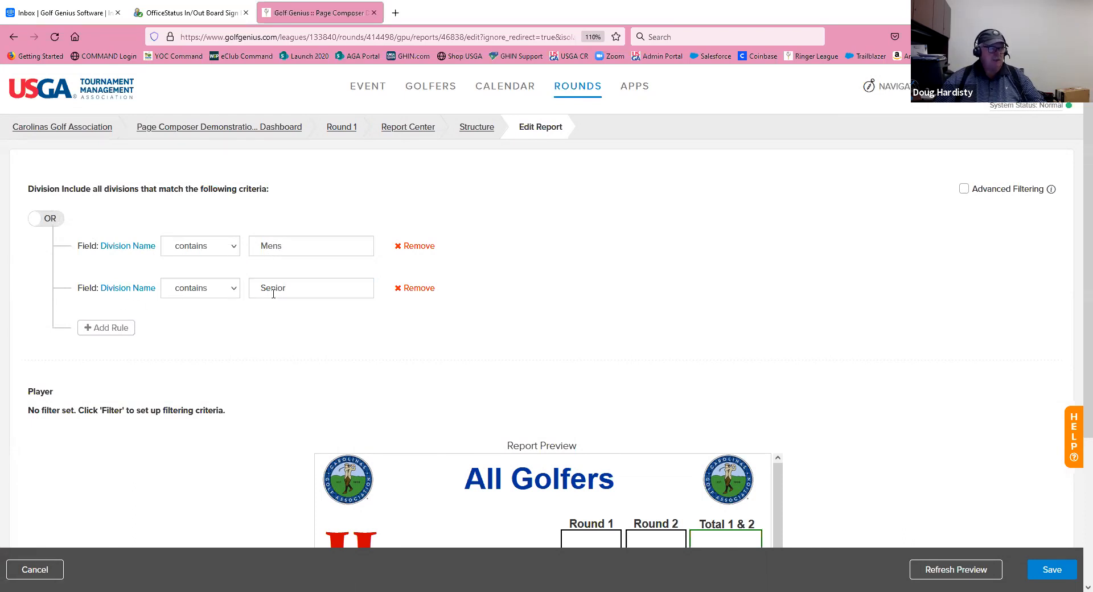
- Add a third filter rule for Division Name containing Womens and save the division filter
click(103, 329)
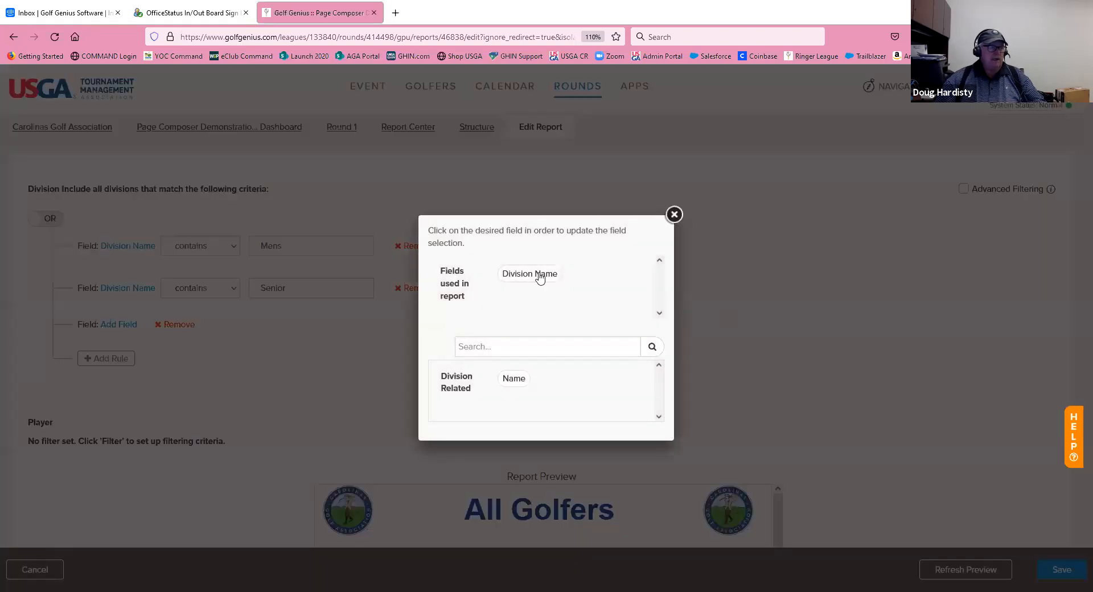
click(539, 276)
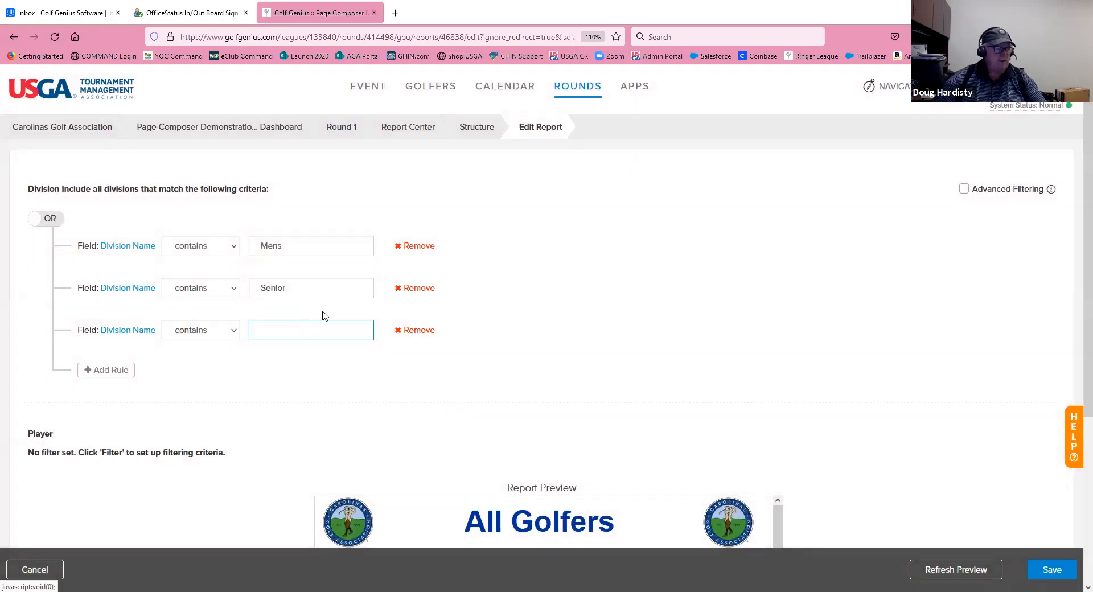
text(Womens)
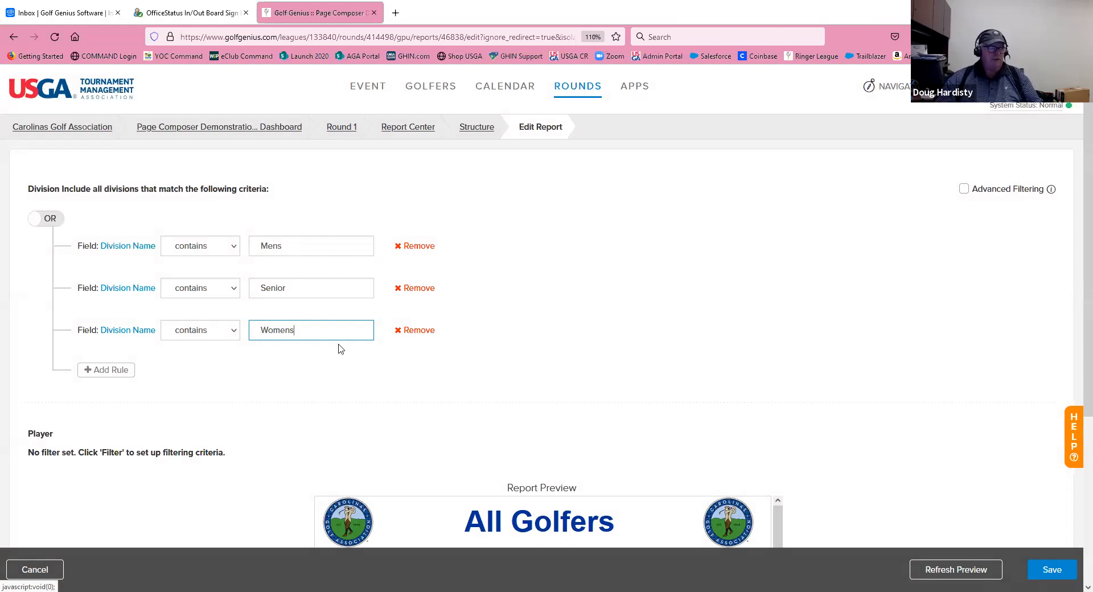
click(1052, 572)
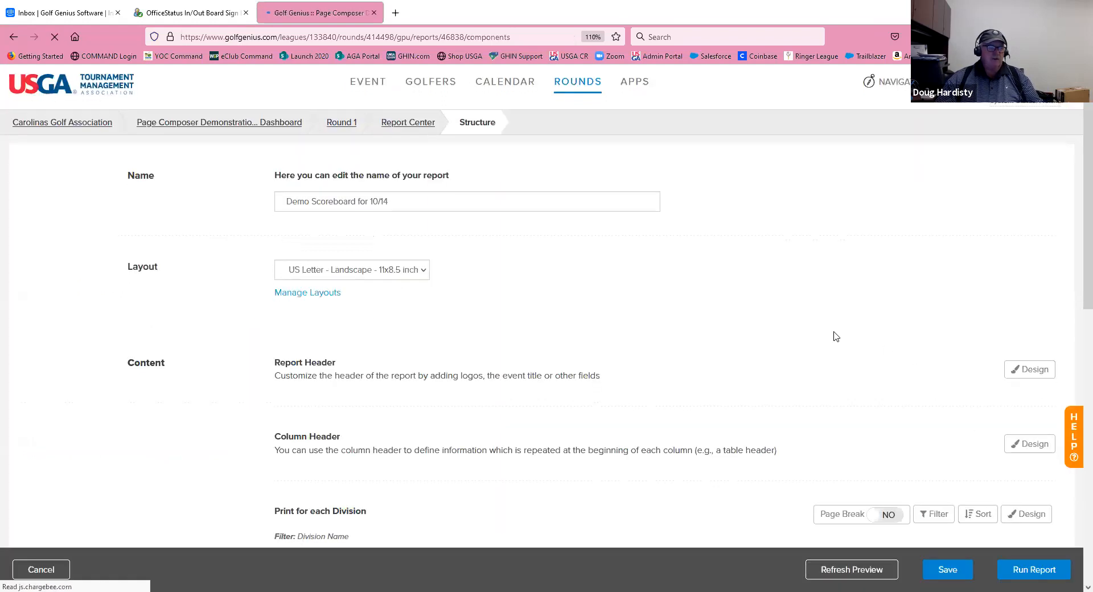
- Run the filtered scoreboard report as a PDF and look through its first four pages
scroll(835, 336, down, 10)
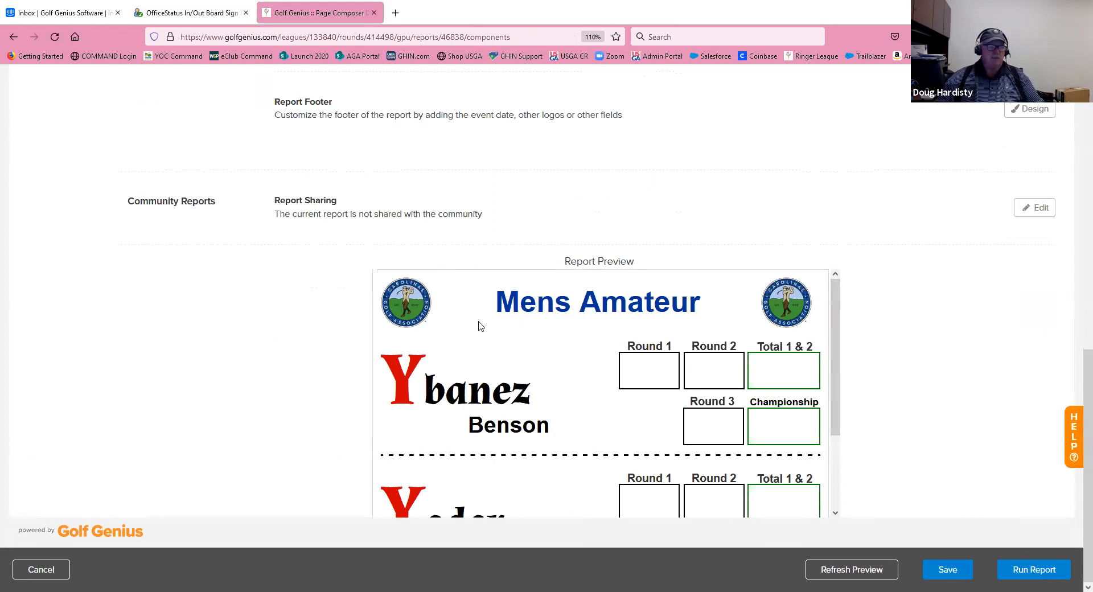
scroll(527, 316, down, 3)
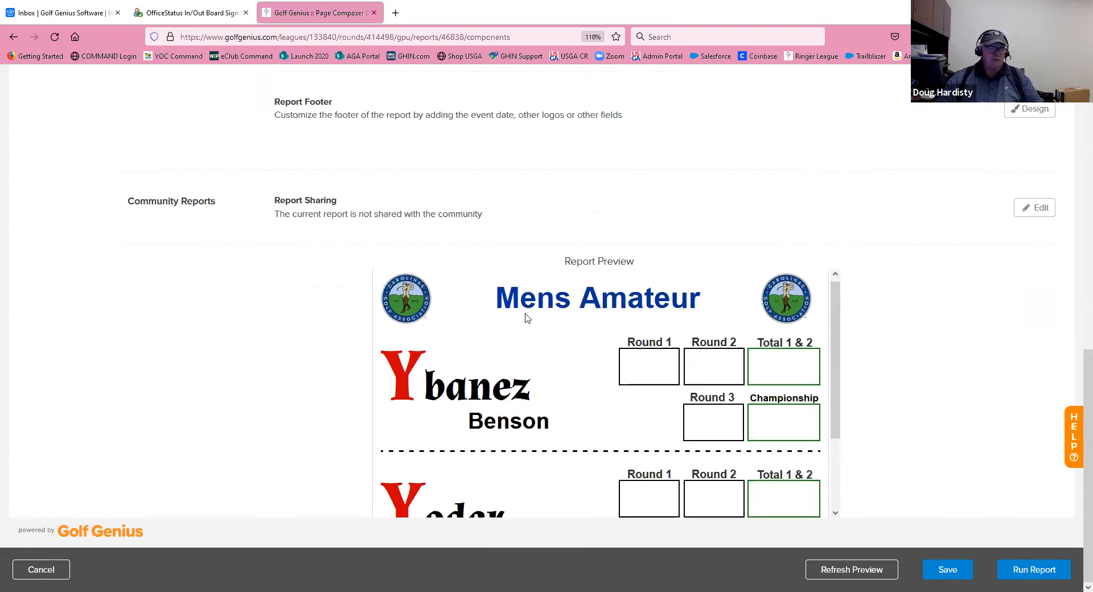
scroll(526, 314, up, 3)
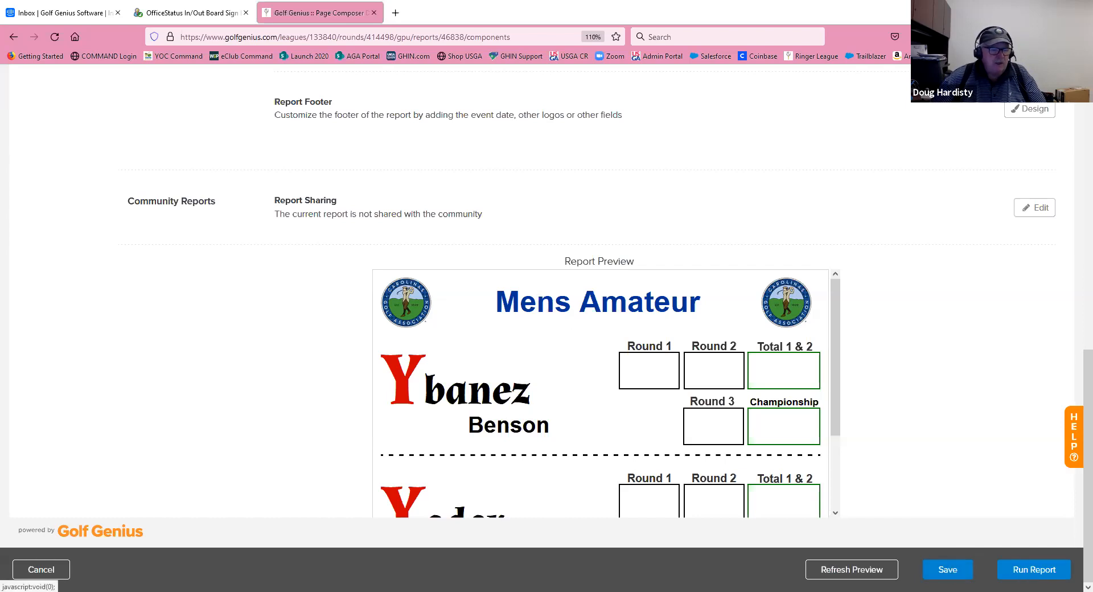
click(1035, 570)
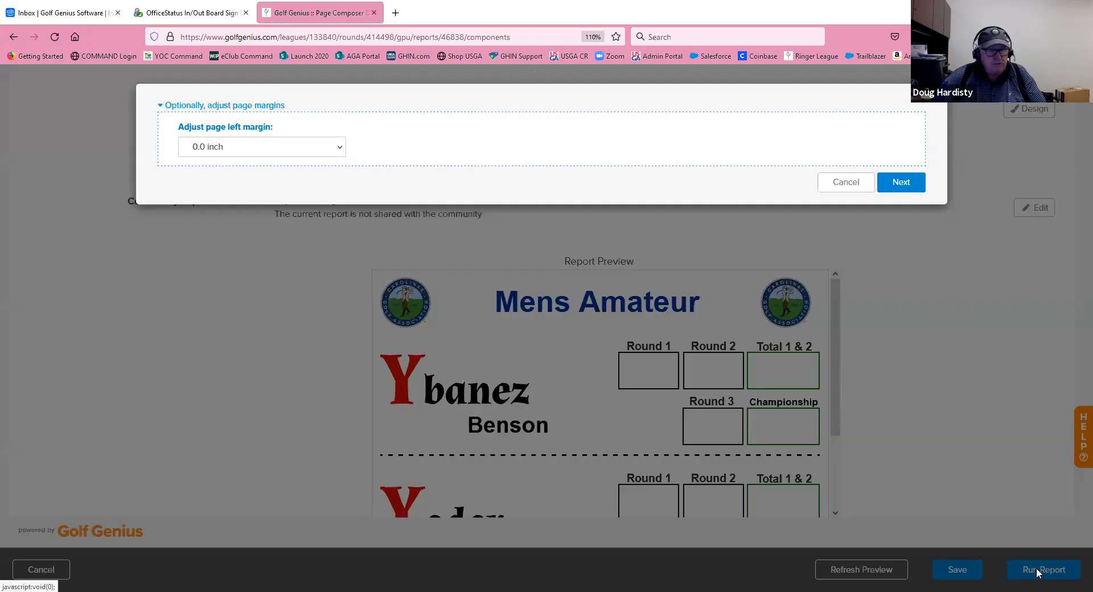
click(900, 181)
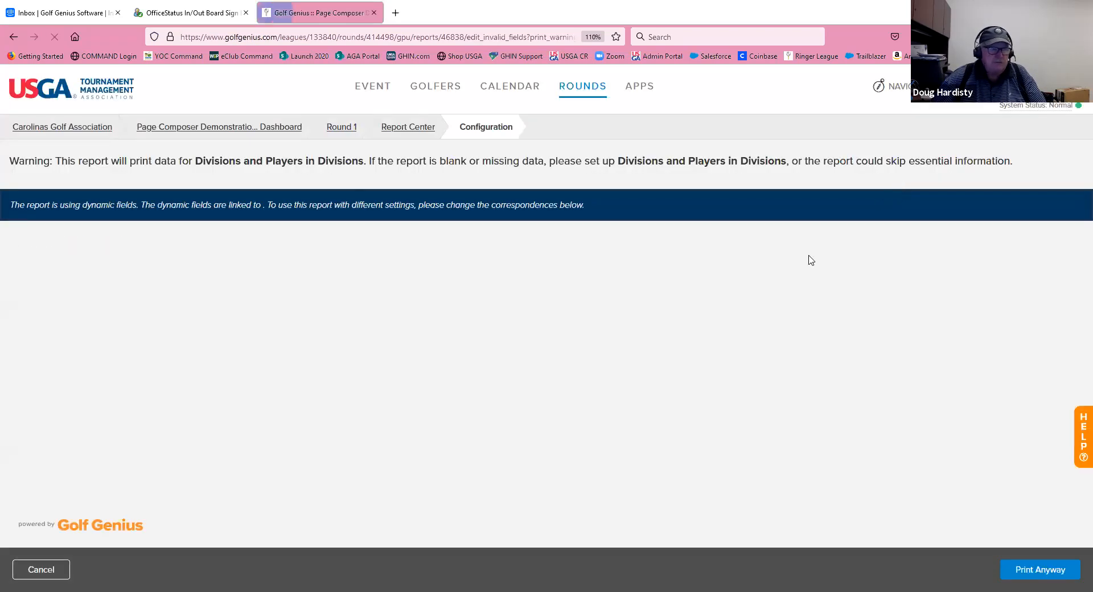
click(1025, 569)
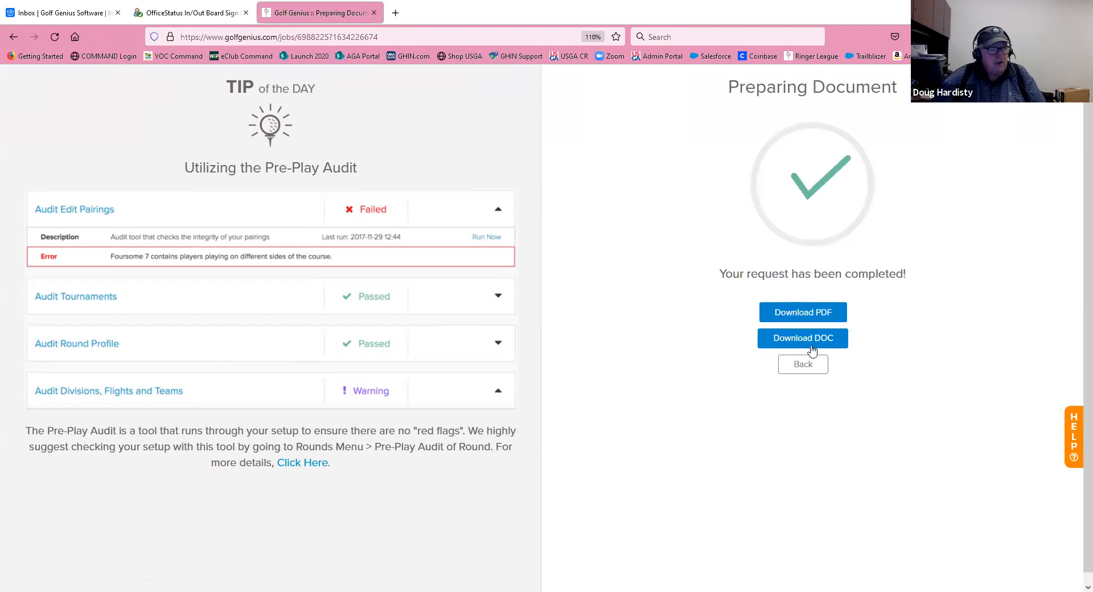
click(804, 310)
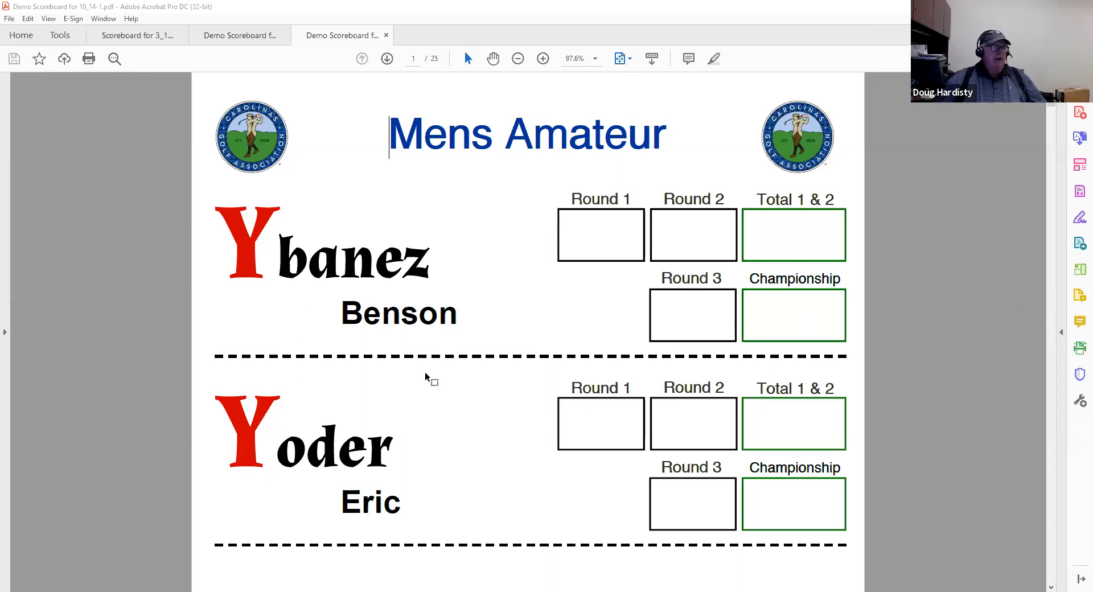
scroll(363, 314, down, 3)
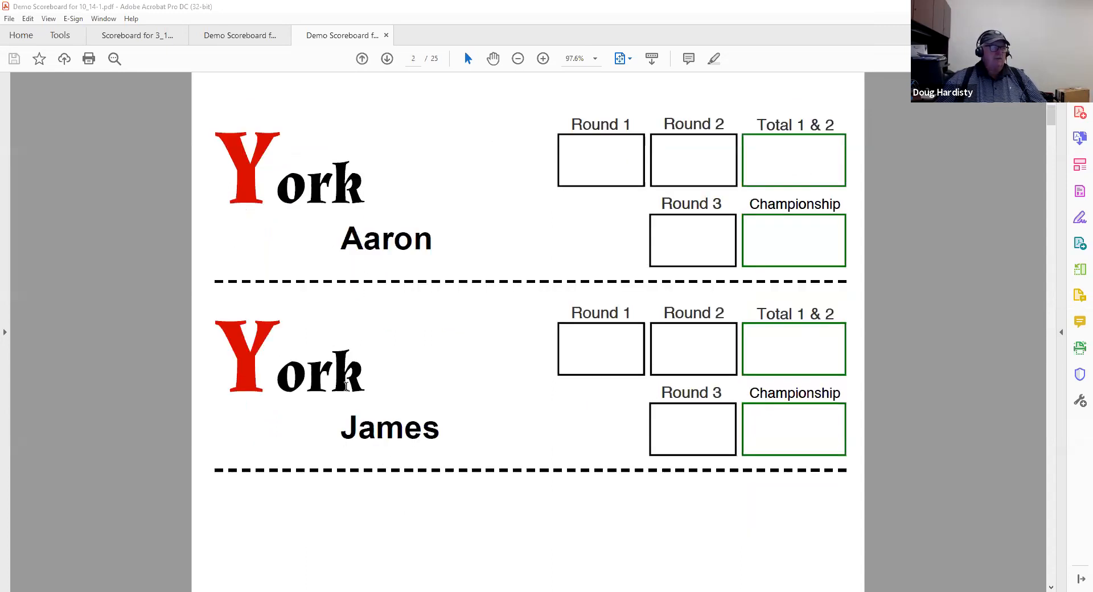
scroll(385, 372, down, 3)
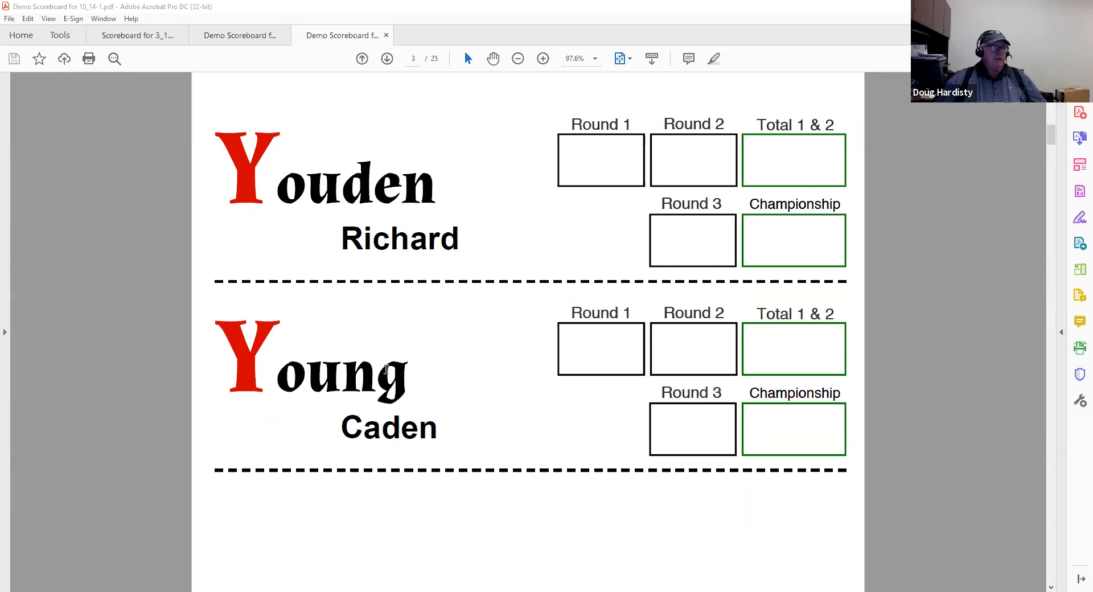
scroll(386, 370, down, 3)
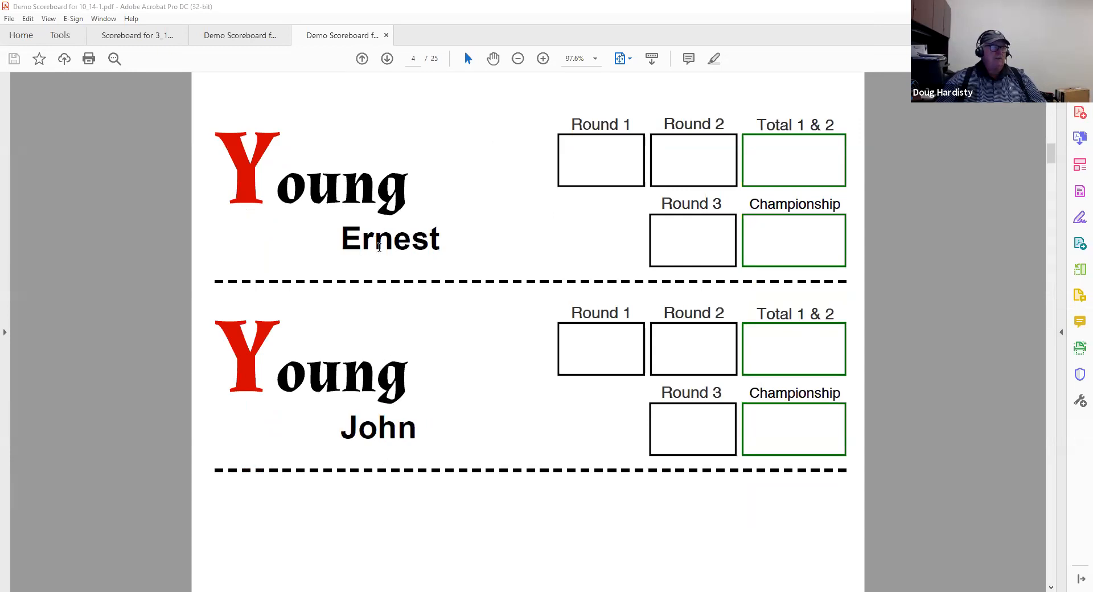
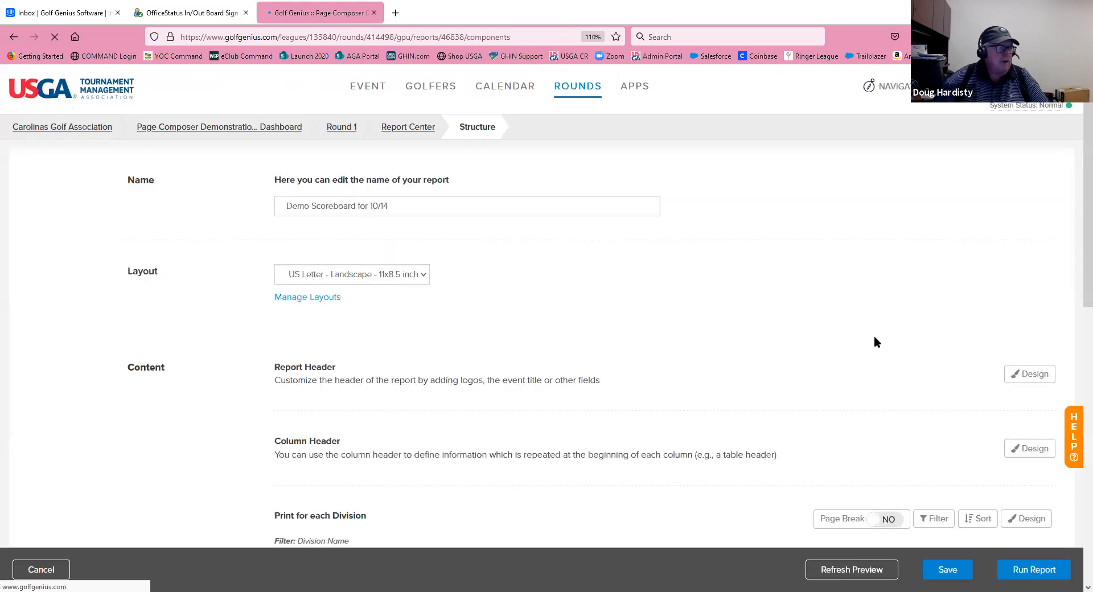
- Open the layout design of the Player section in the scoreboard report
scroll(783, 285, down, 3)
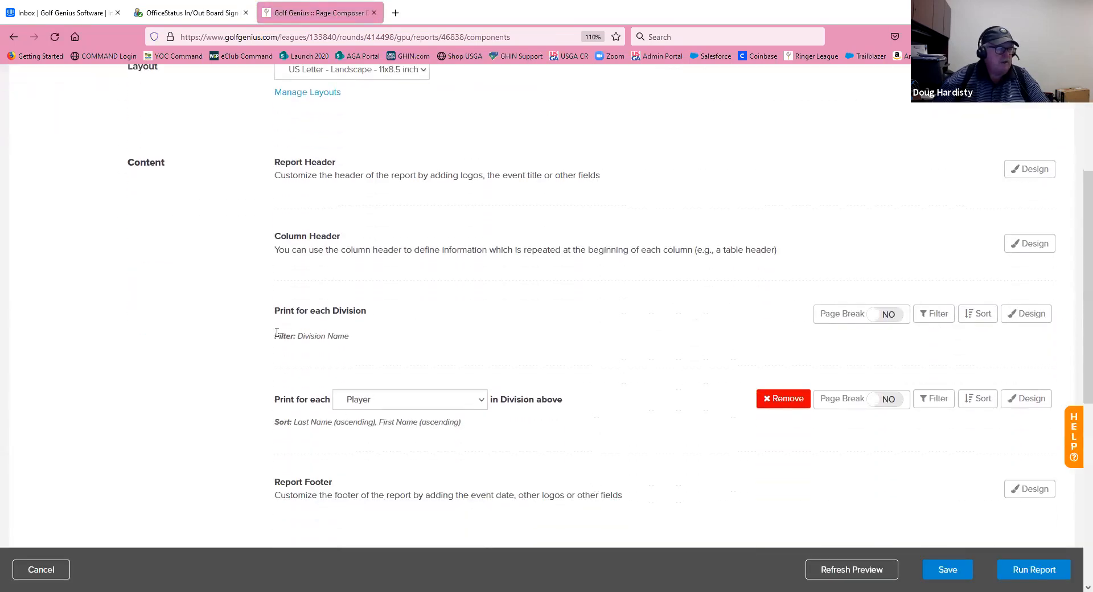
scroll(661, 431, down, 1)
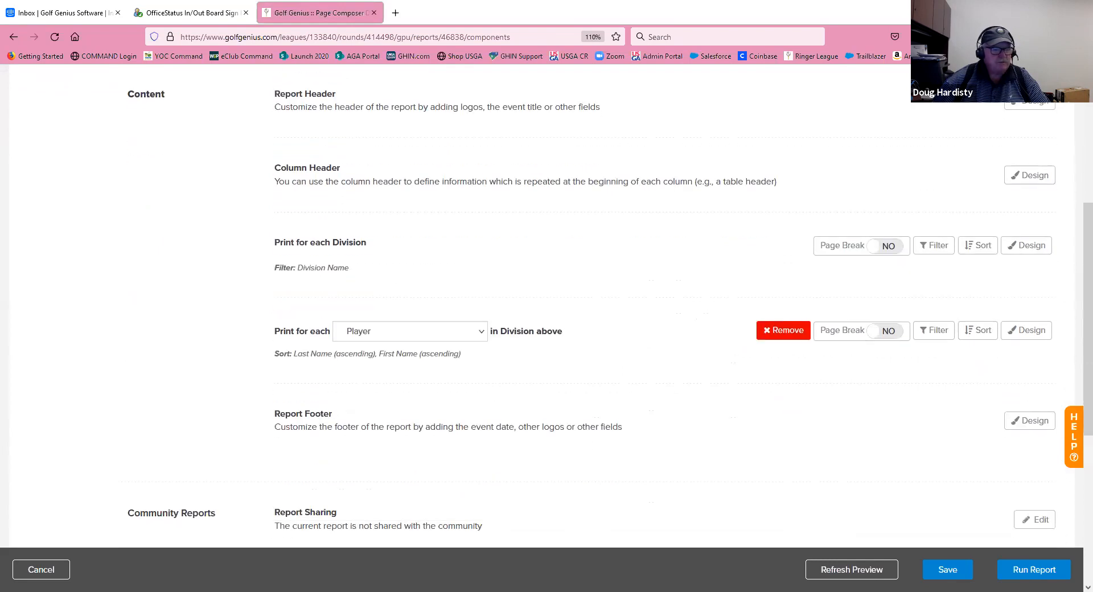
click(1030, 333)
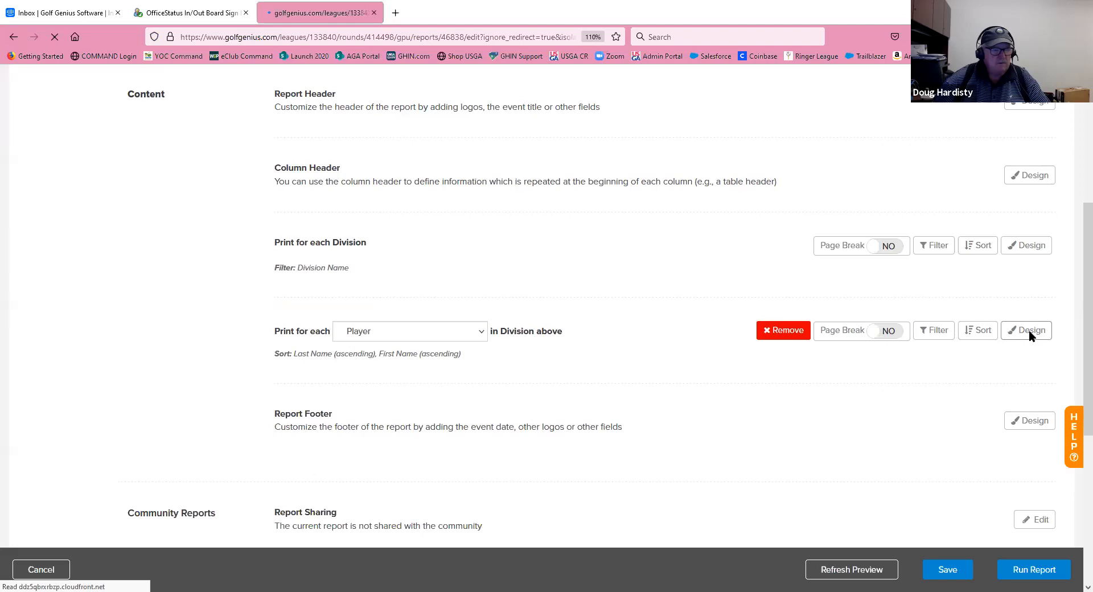
scroll(636, 403, down, 2)
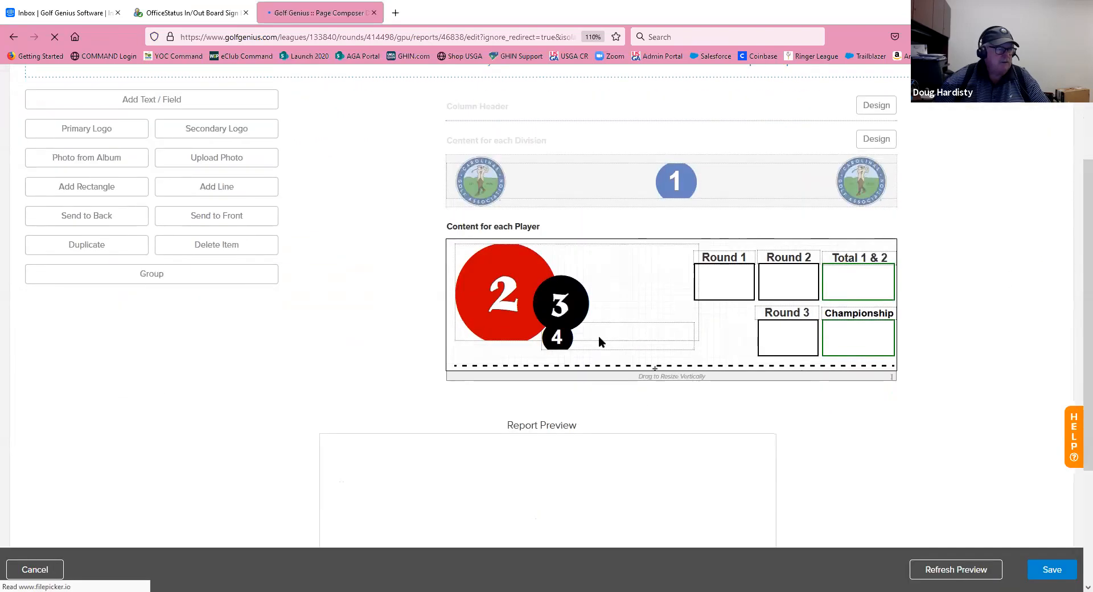
- Reduce the font size of the last-name remainder field in the name text's HTML source and apply the text change
mouse_move(581, 300)
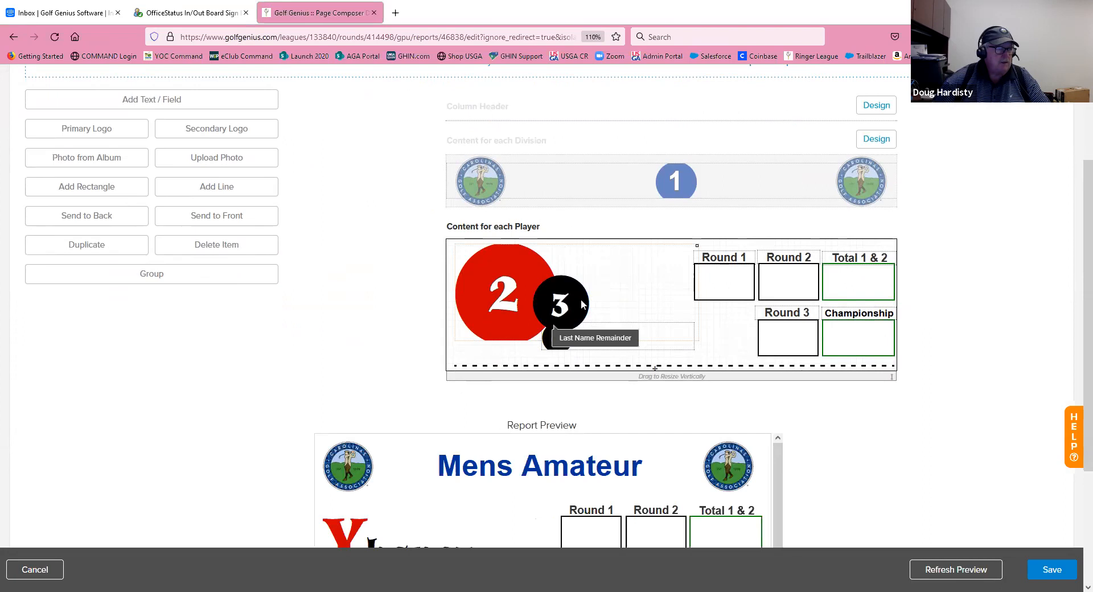
double_click(581, 302)
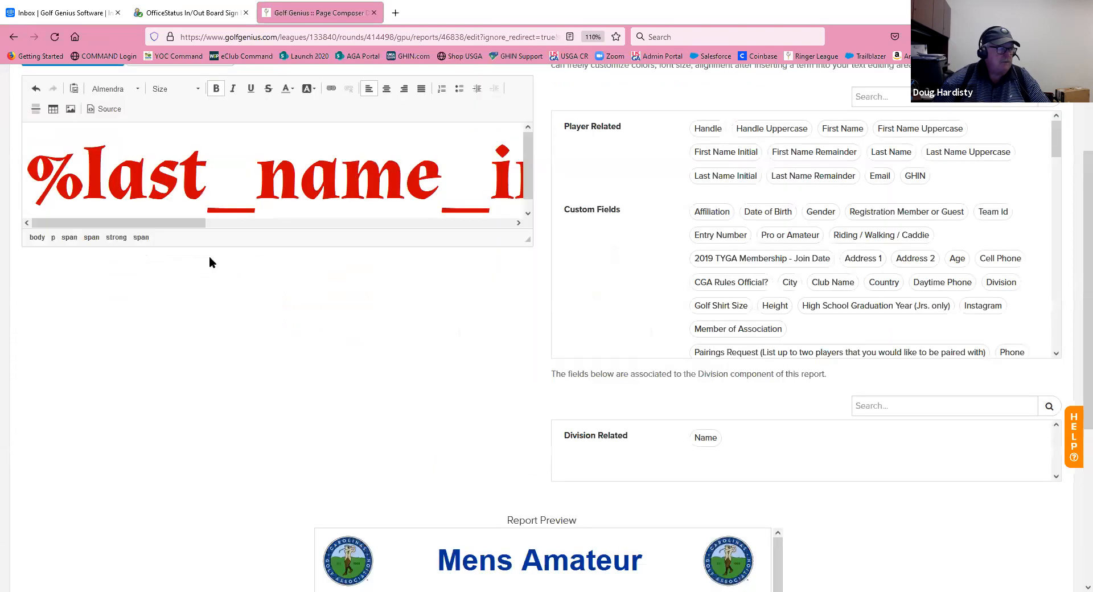
click(103, 109)
click(51, 149)
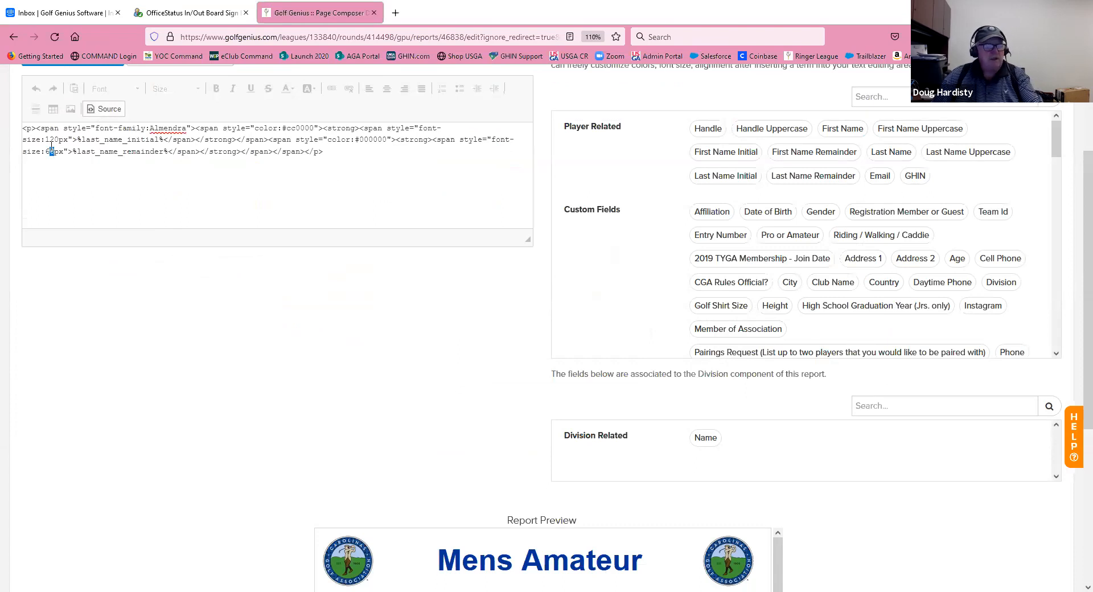
click(106, 110)
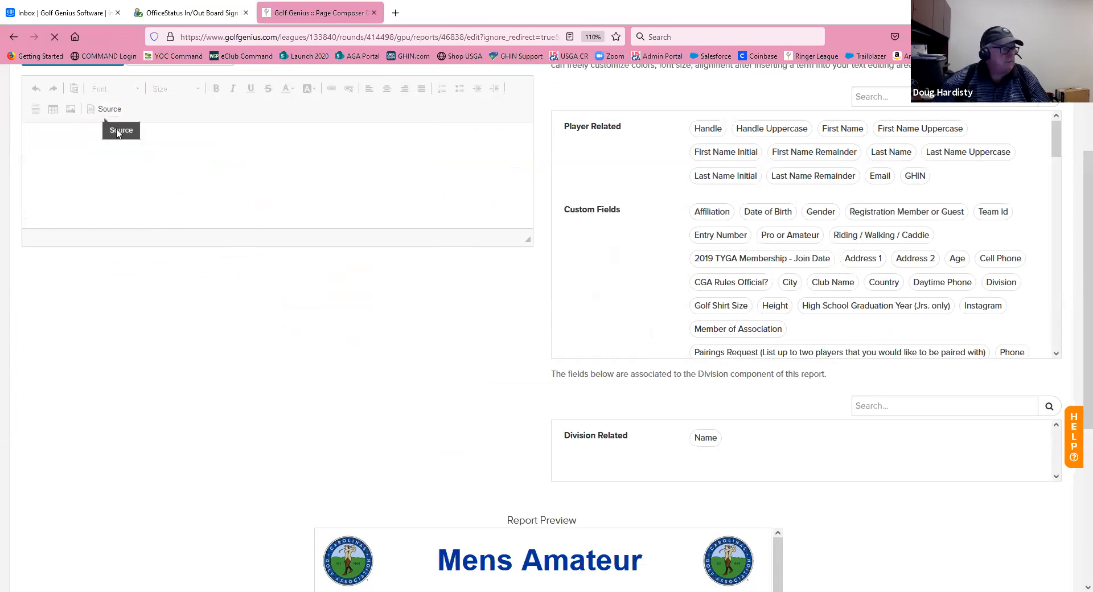
scroll(467, 265, up, 3)
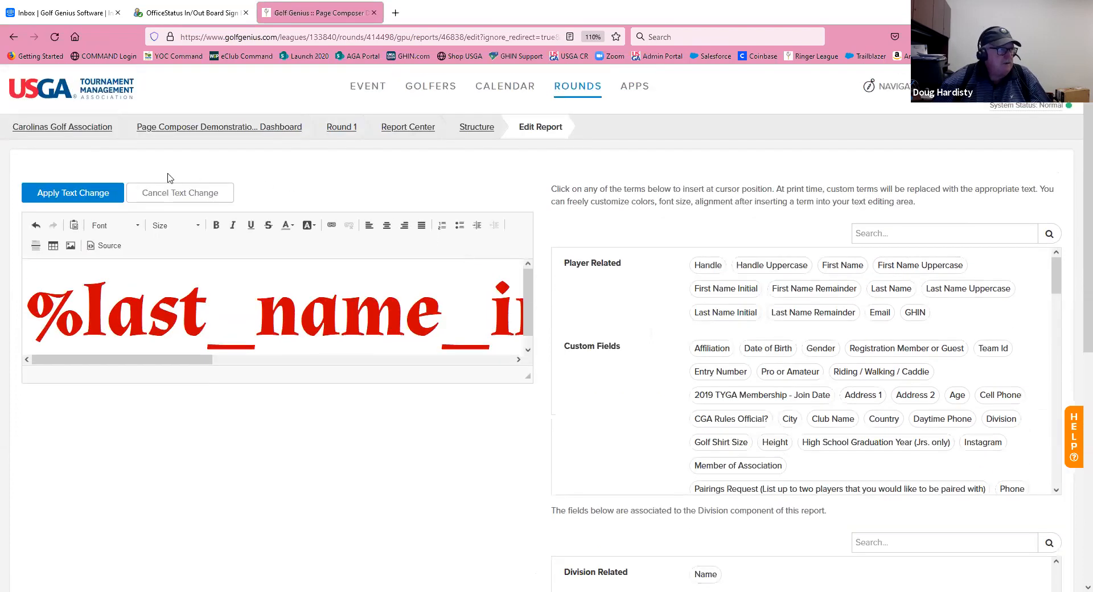
click(81, 194)
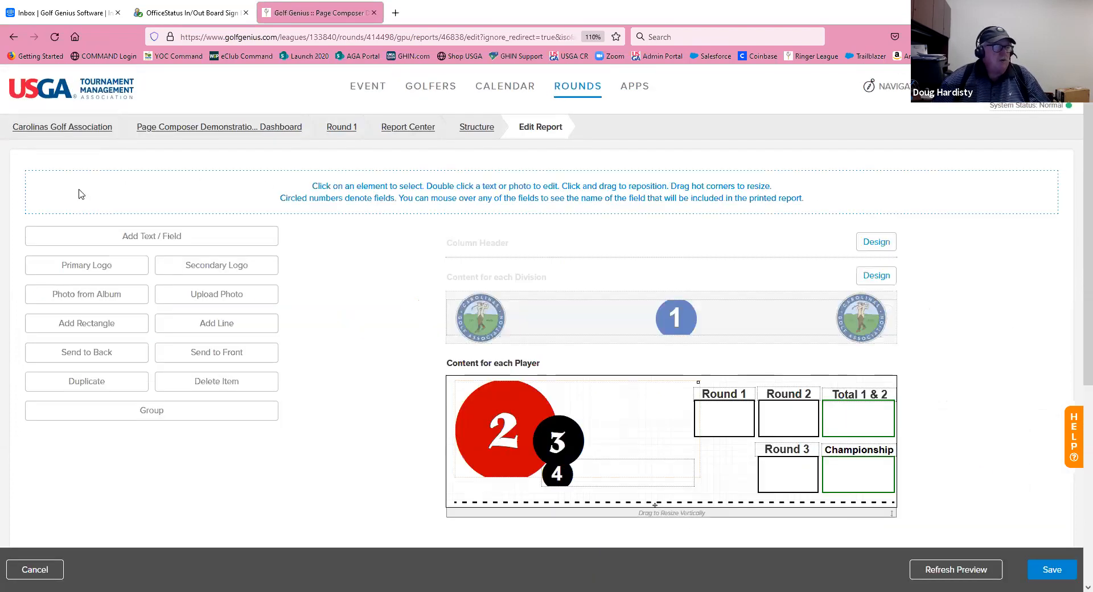
- Insert the CCCH 1922 club logo from the Logos photo album into the player content
scroll(843, 326, down, 2)
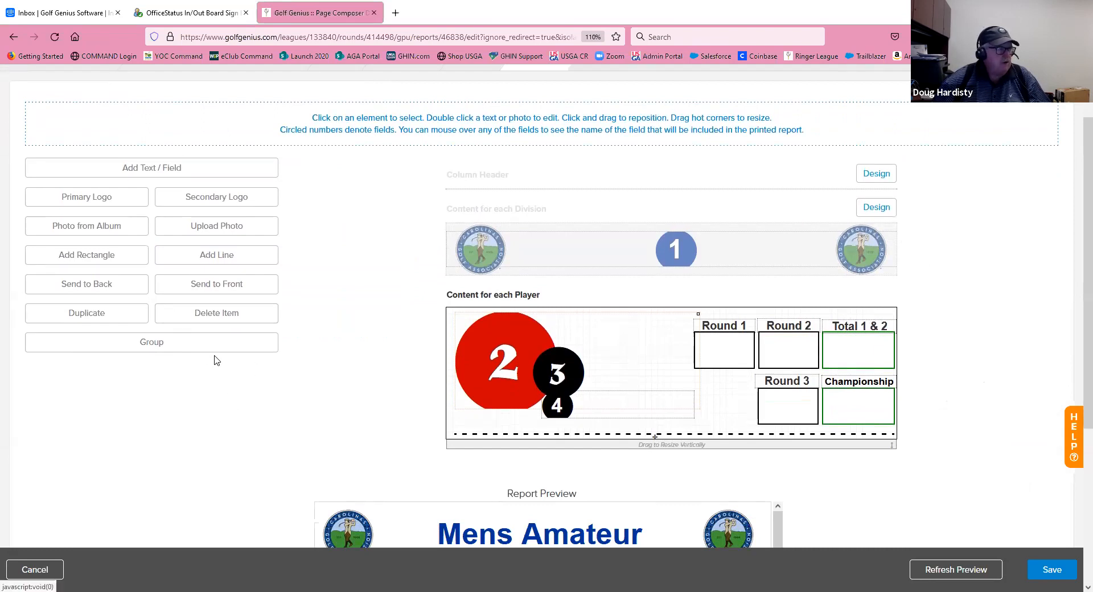
click(102, 227)
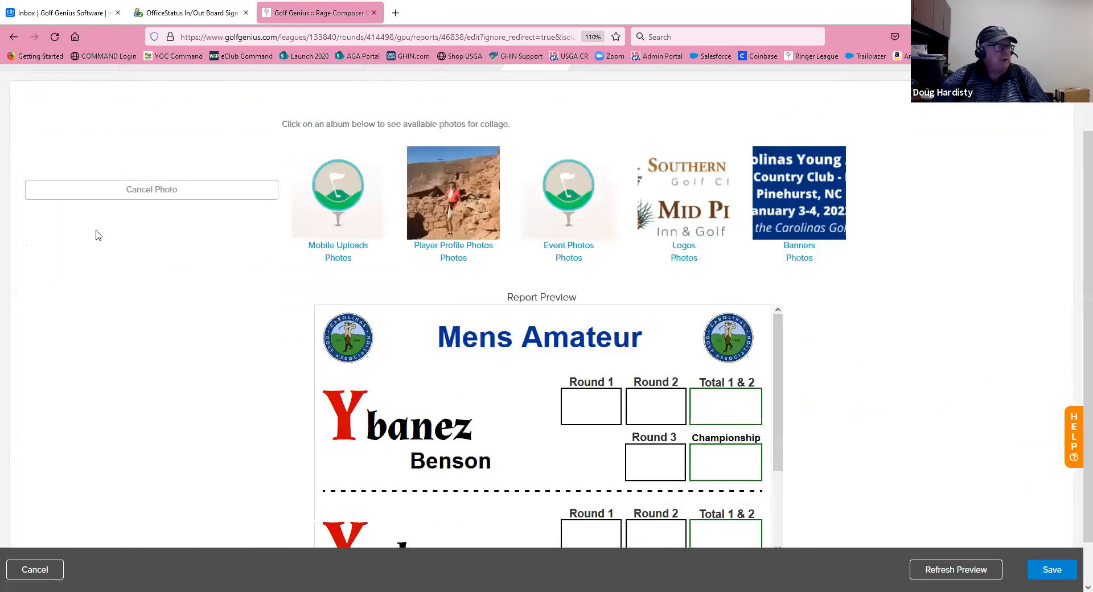
click(683, 248)
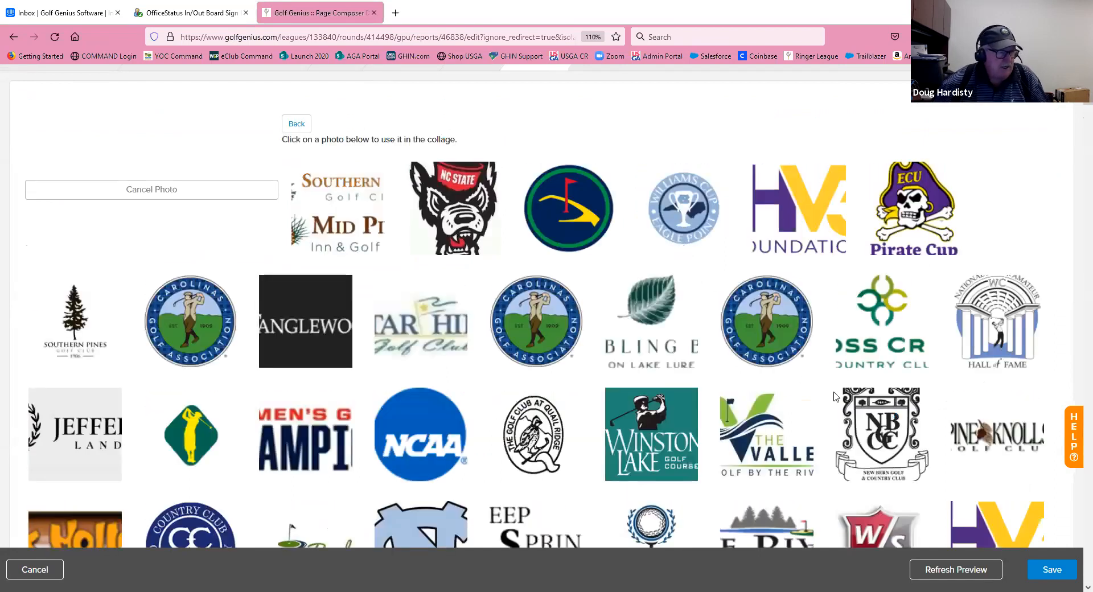
scroll(836, 397, down, 3)
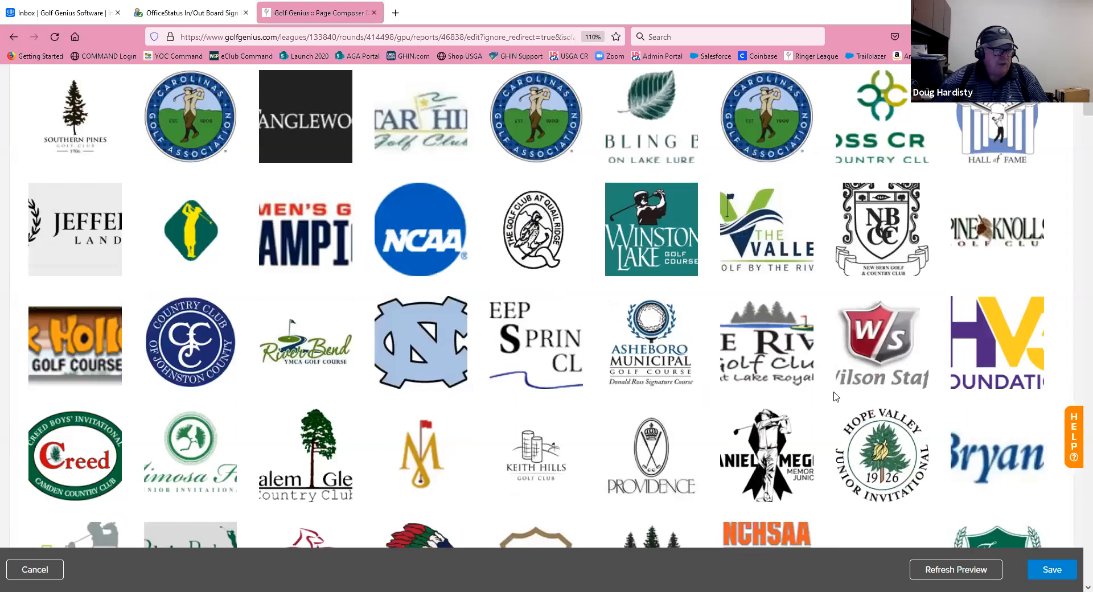
scroll(835, 397, down, 2)
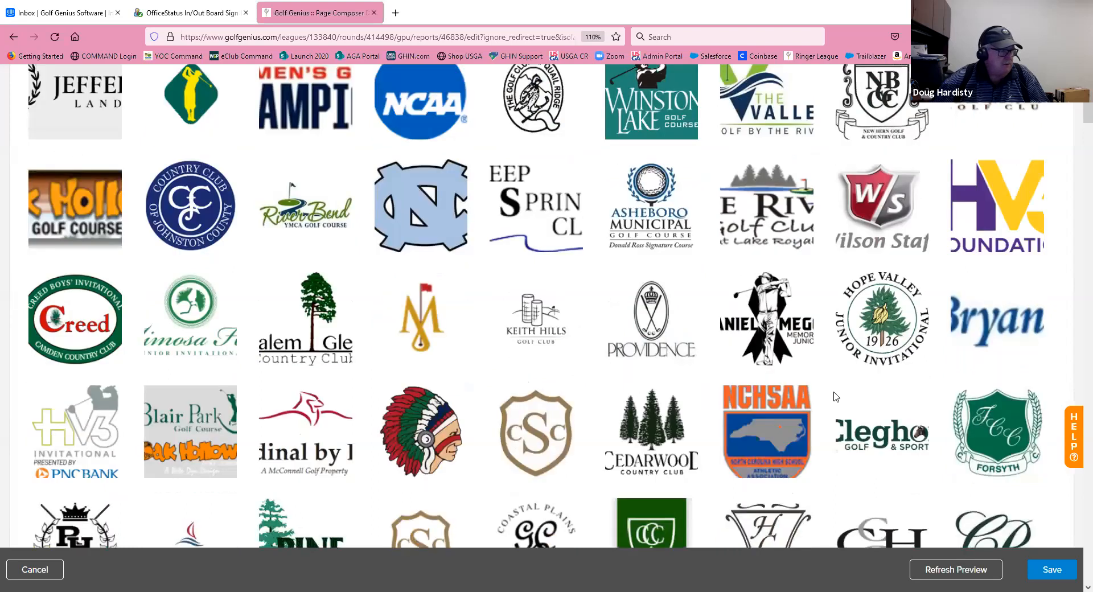
scroll(836, 396, down, 2)
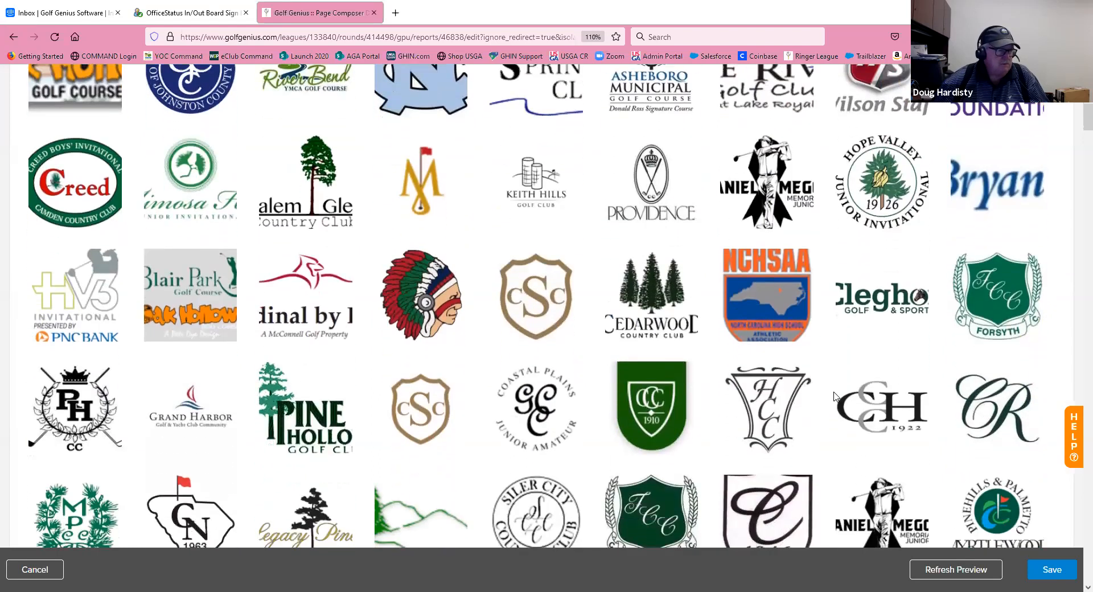
scroll(835, 397, down, 2)
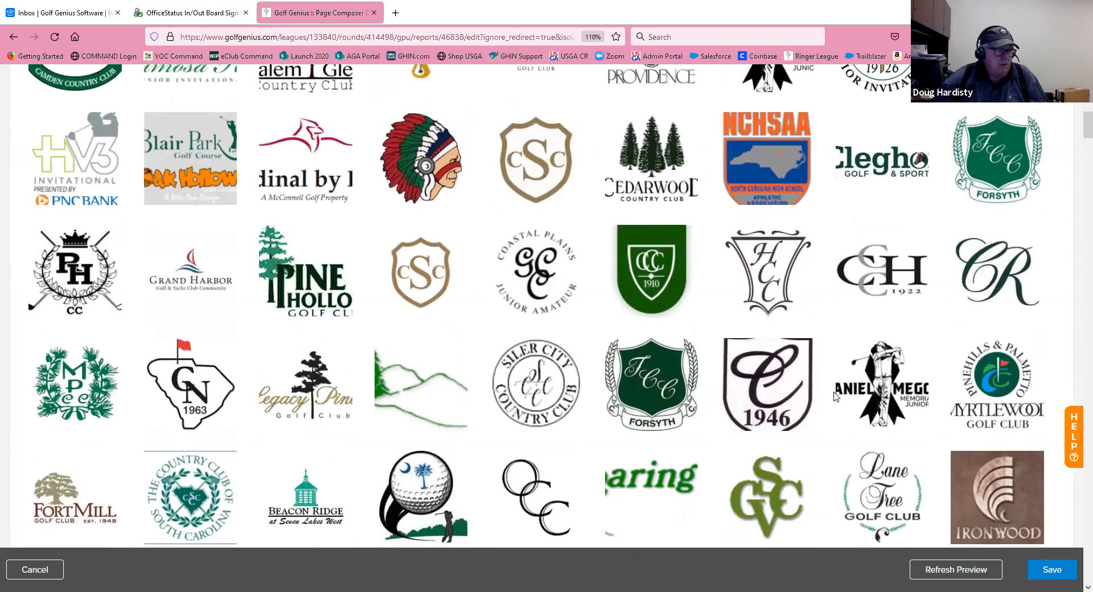
scroll(836, 396, down, 1)
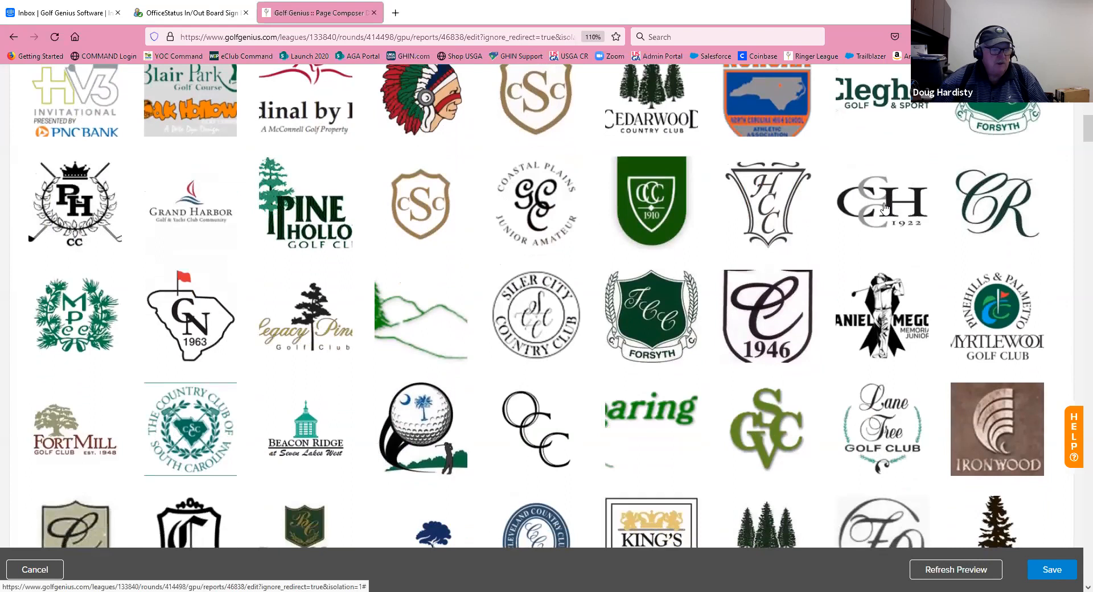
click(884, 206)
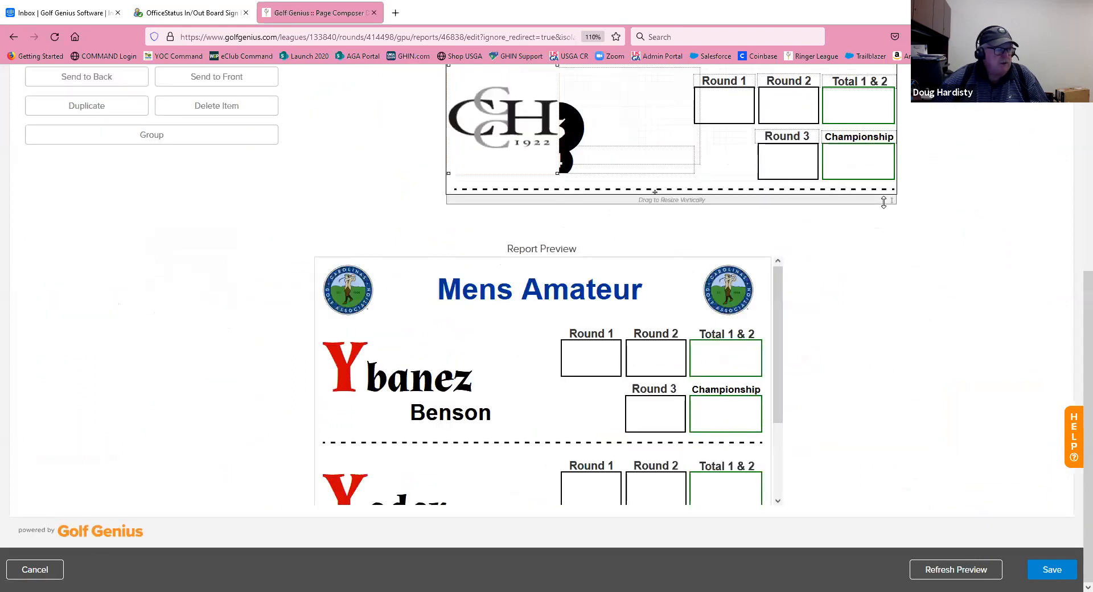
- Move the club logo between the player name fields and the round score boxes
scroll(646, 319, up, 2)
drag(493, 240, 651, 244)
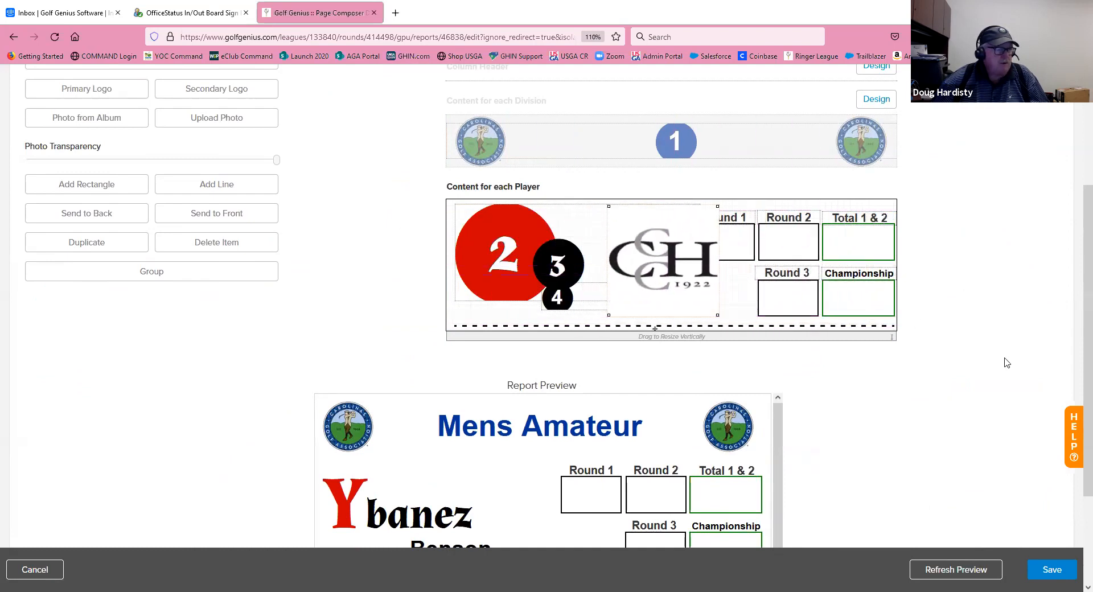
scroll(1006, 362, up, 2)
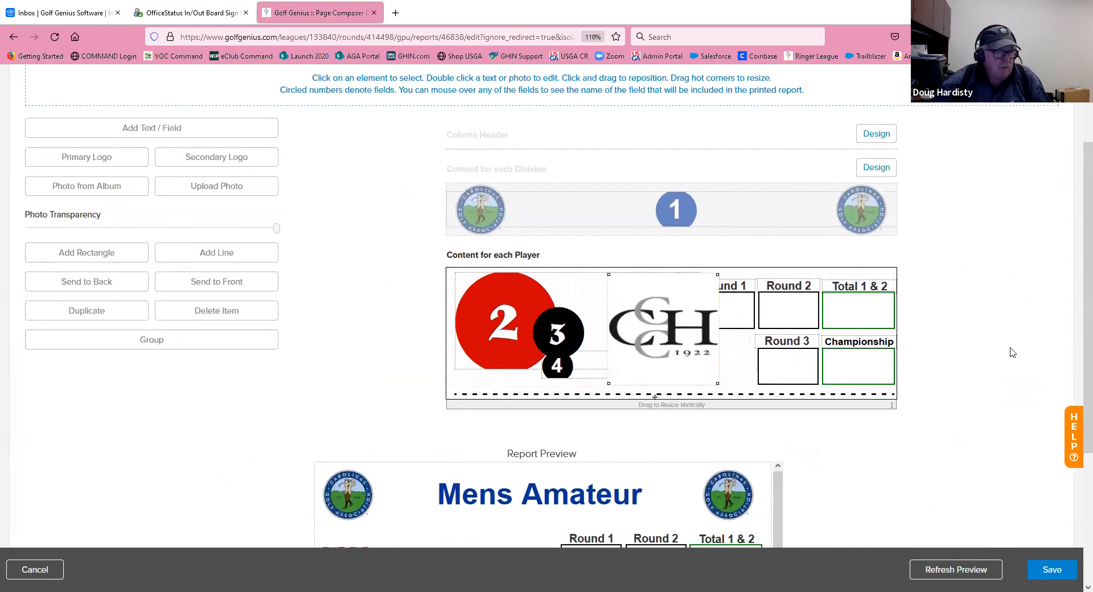
drag(679, 327, 673, 330)
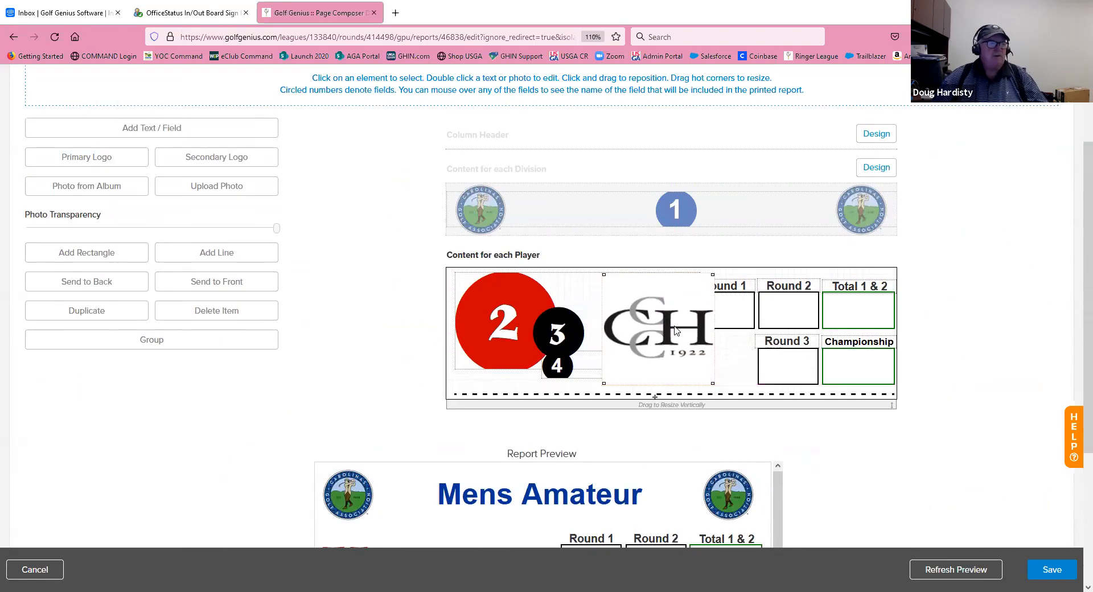
drag(674, 327, 701, 325)
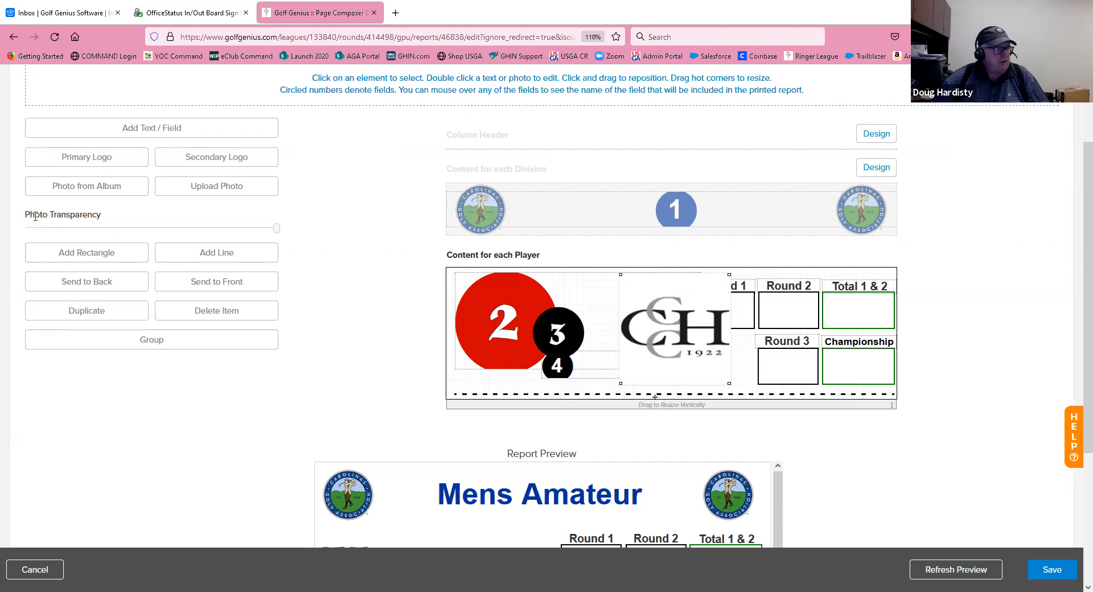
- Fade the club logo to roughly a fifth of full opacity and send it behind the other player content
drag(23, 220, 252, 242)
drag(279, 233, 82, 217)
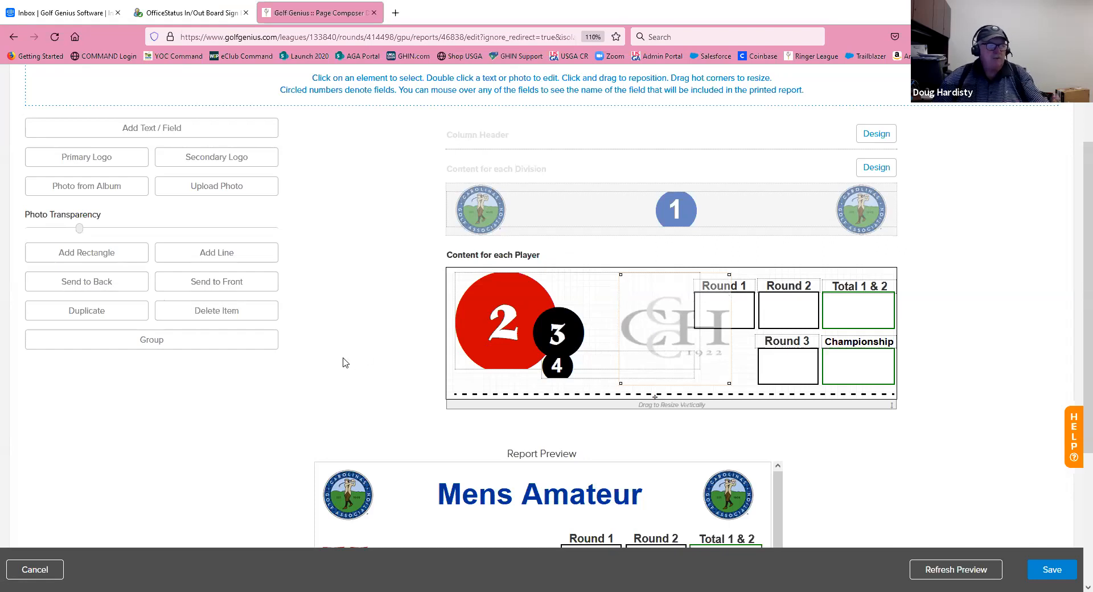
click(84, 289)
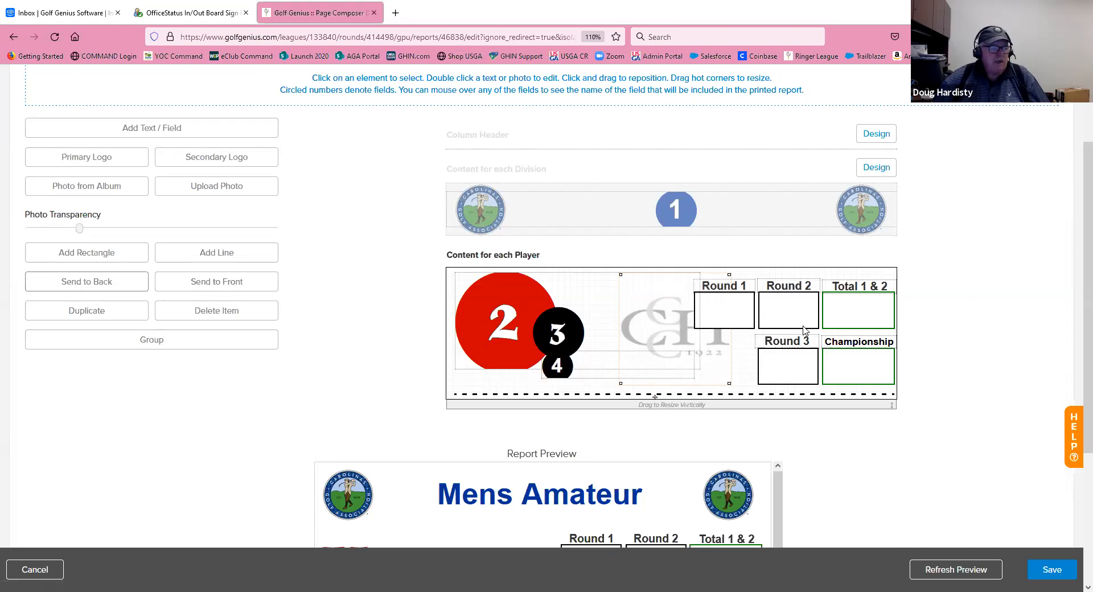
click(737, 320)
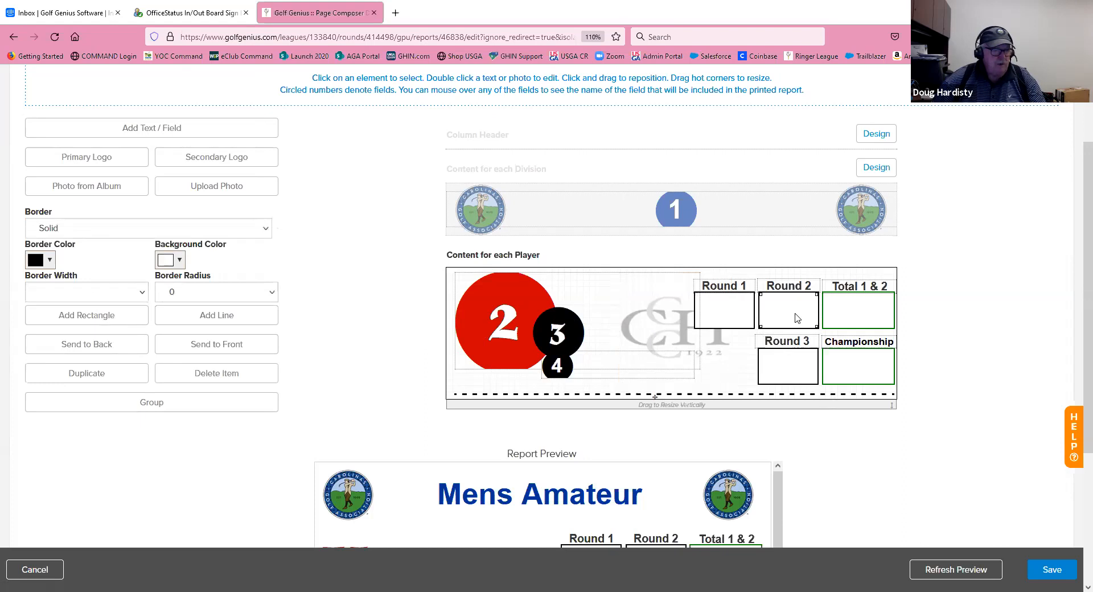
click(800, 313)
click(720, 312)
shift+click(787, 310)
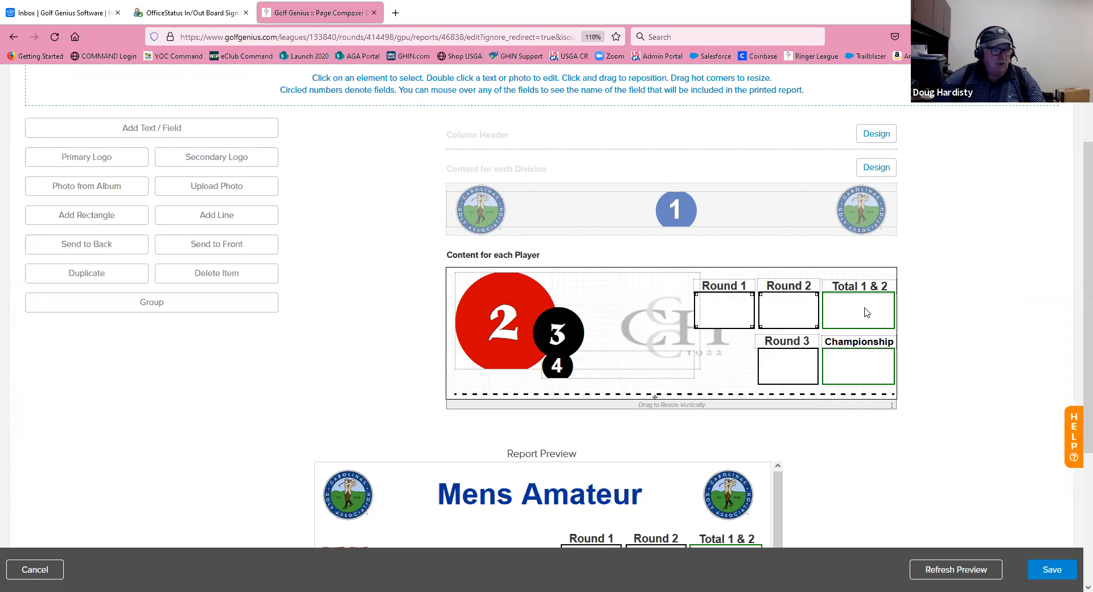
shift+click(865, 313)
shift+click(797, 361)
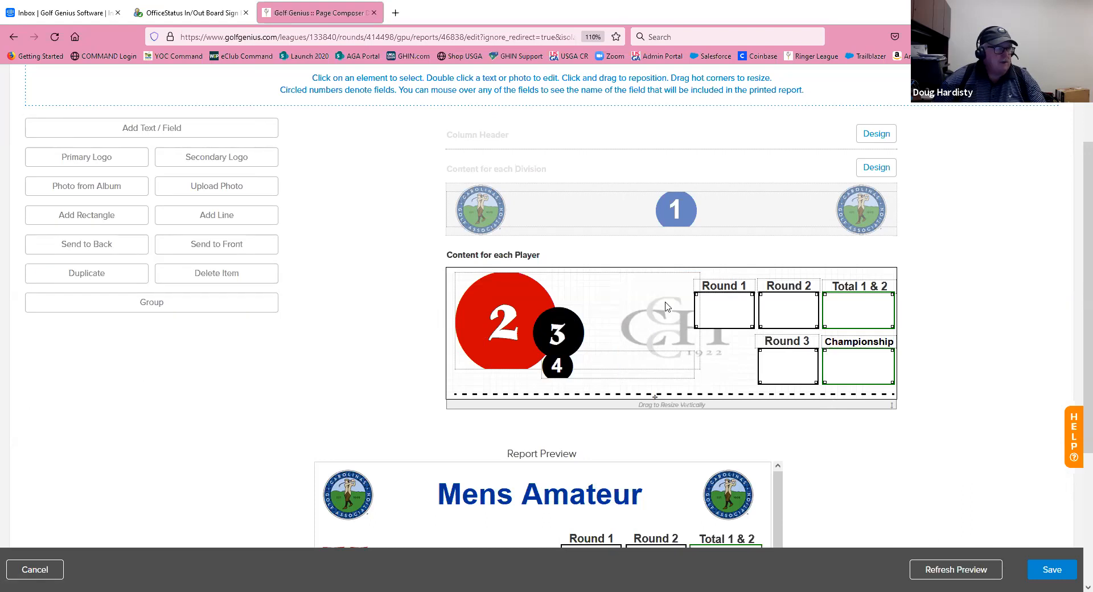
- Clear the background color of the Round 1 score box so that it is transparent
click(742, 316)
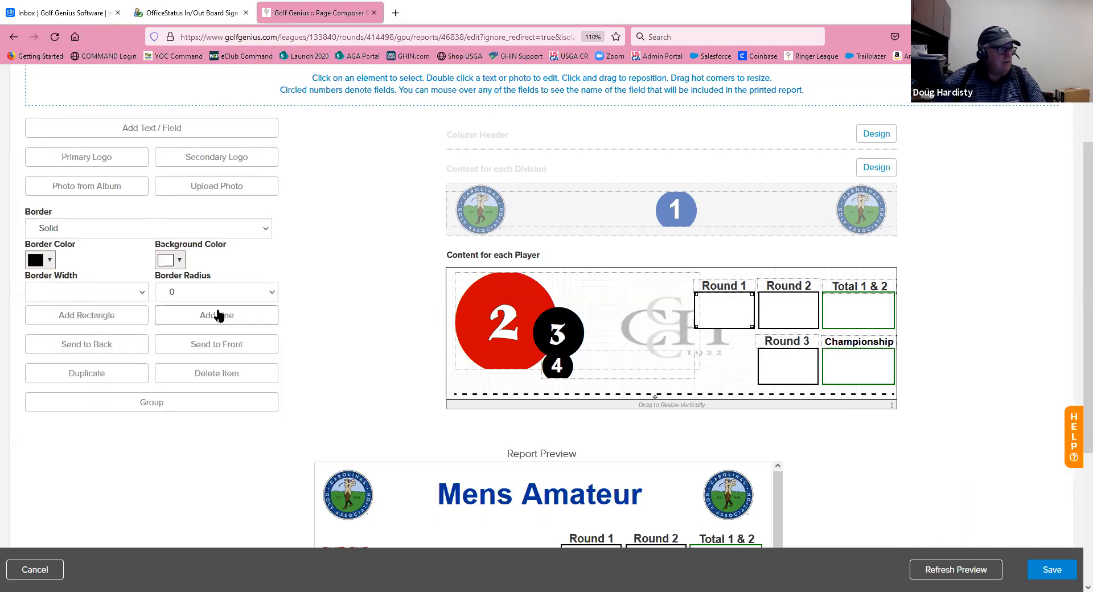
click(179, 261)
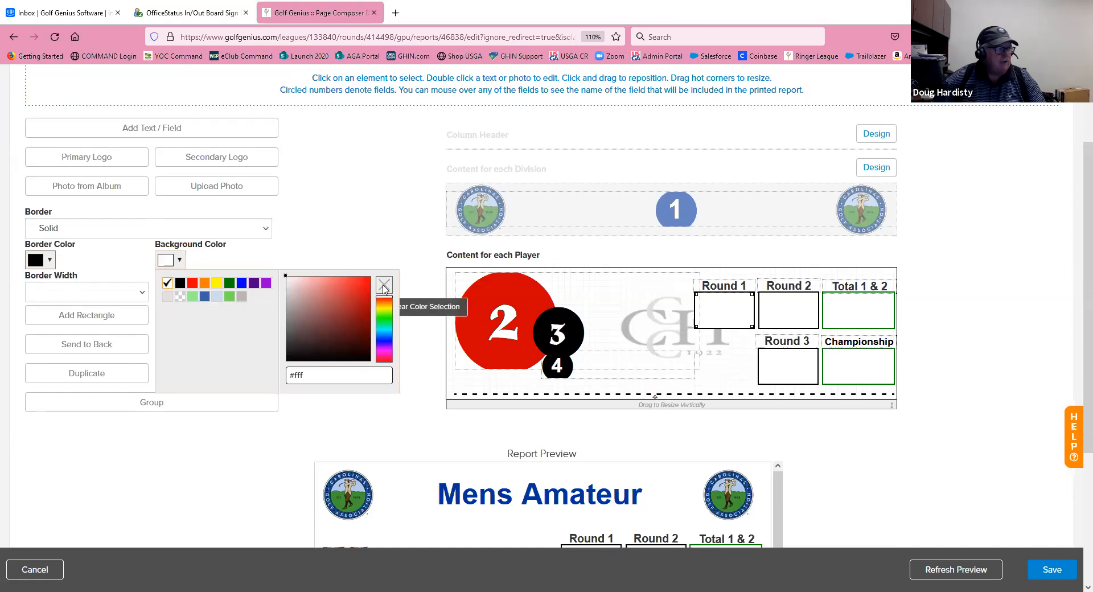
click(383, 287)
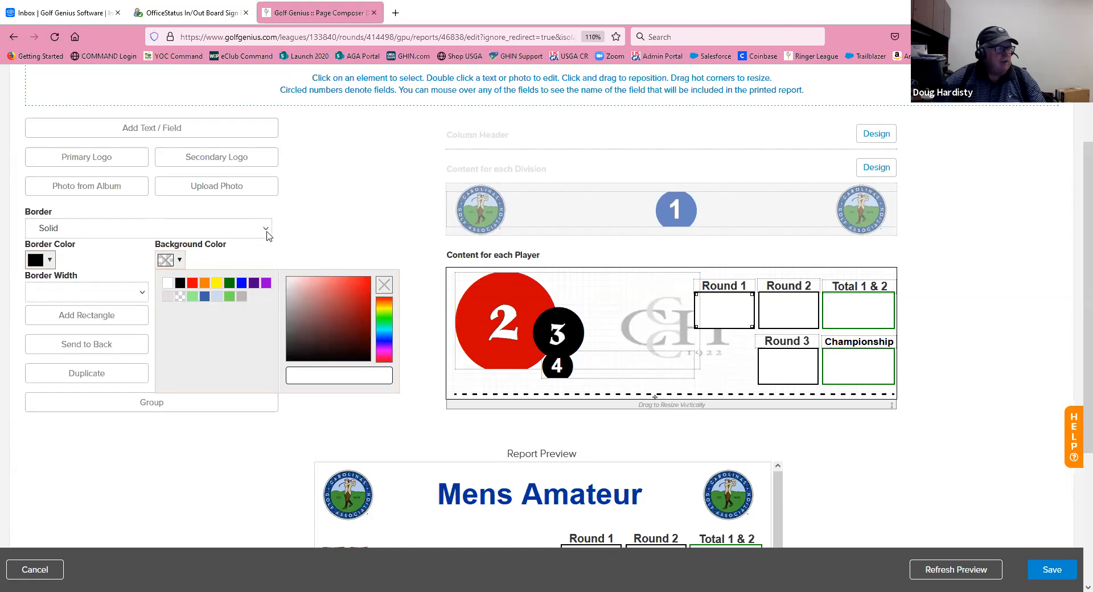
click(268, 255)
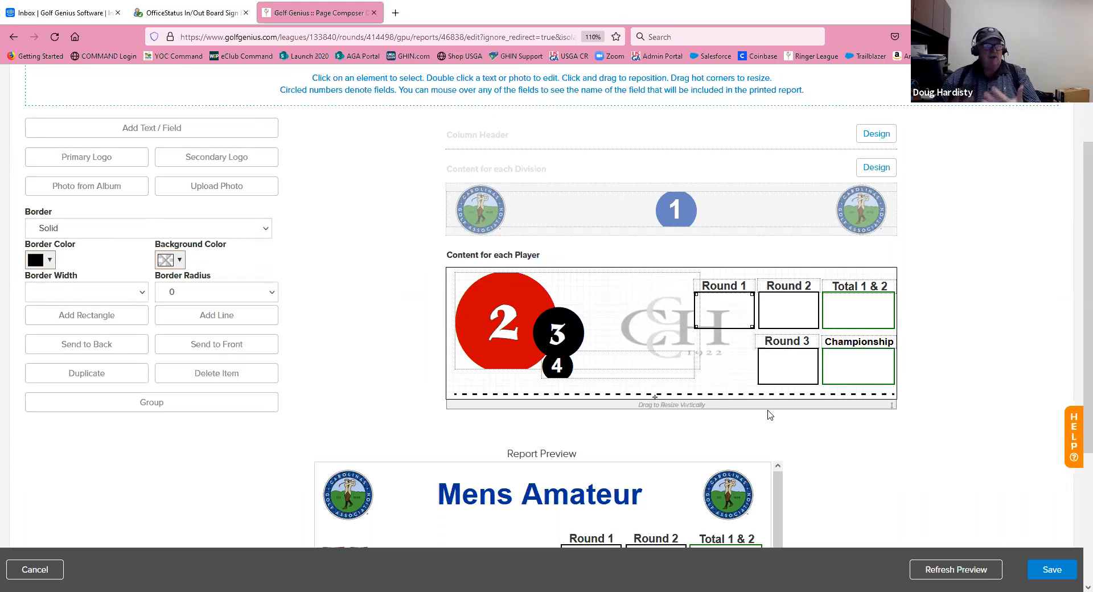
- Nudge the faded club logo slightly downward within the player content
scroll(768, 409, down, 3)
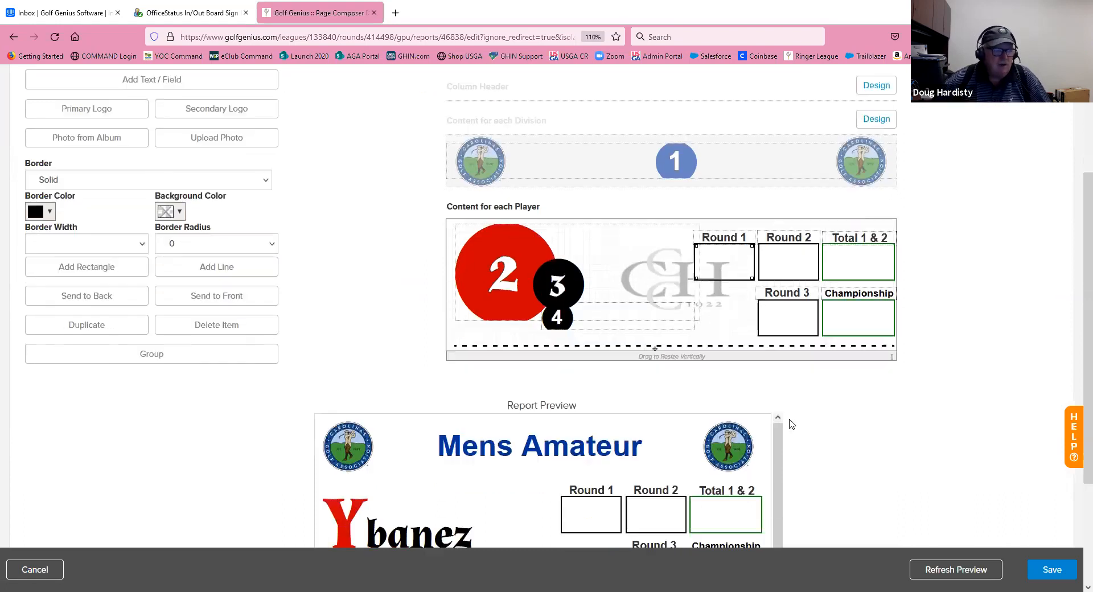
click(673, 191)
key(Down)
key(Down)
key(Down)
click(674, 192)
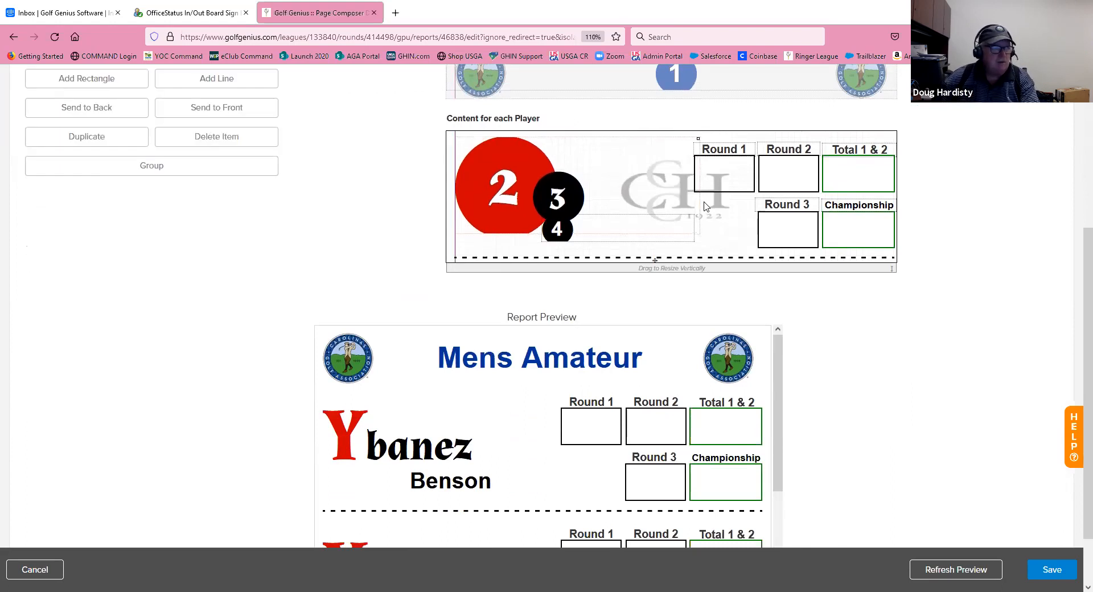
key(Down)
key(Down)
key(Down)
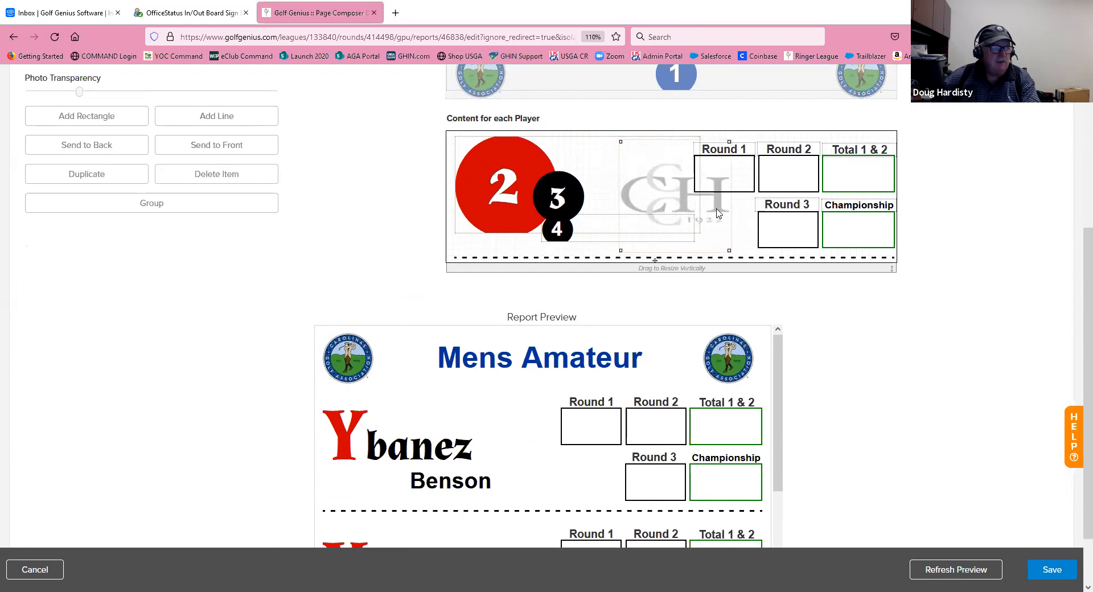
- Nudge the faded club logo down once more and refresh the report preview to check its placement
key(Down)
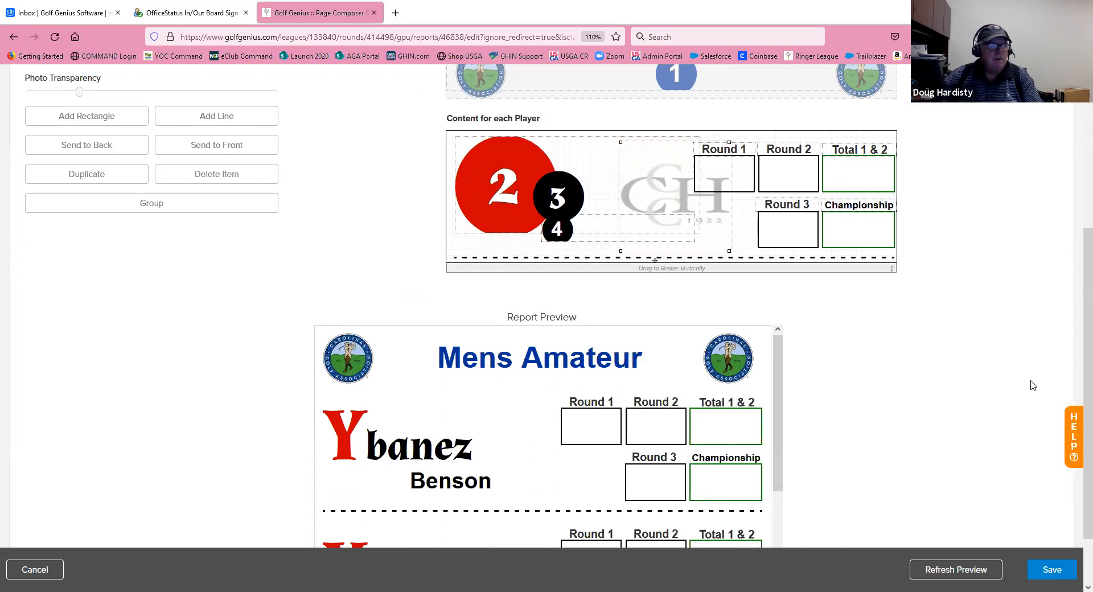
scroll(922, 485, down, 2)
click(933, 571)
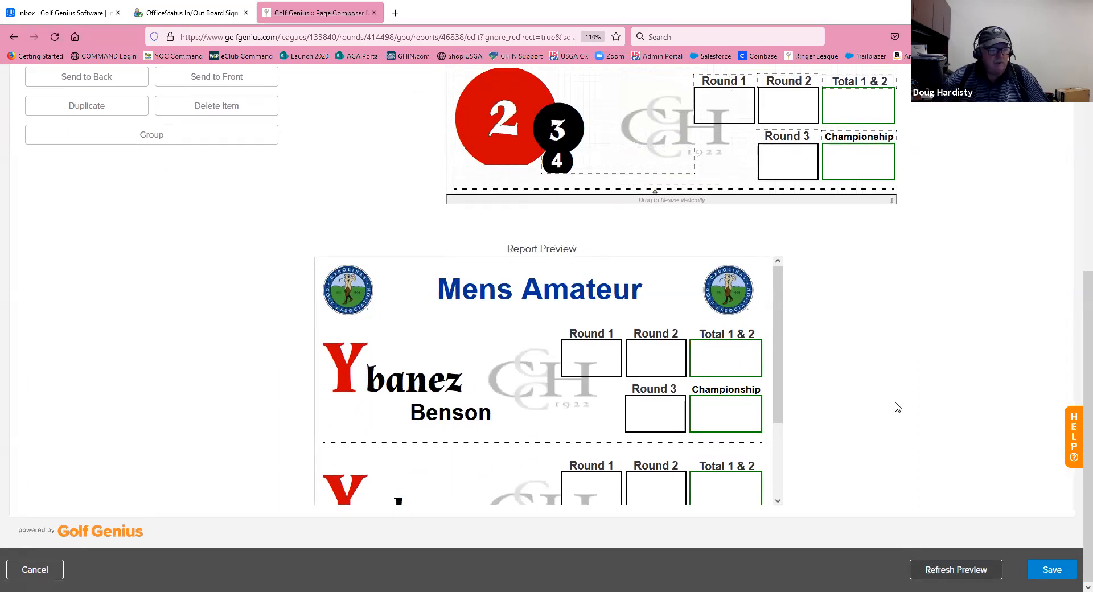
- Fade the club logo in the player content further to about a tenth of full opacity and refresh the report preview
scroll(892, 411, up, 3)
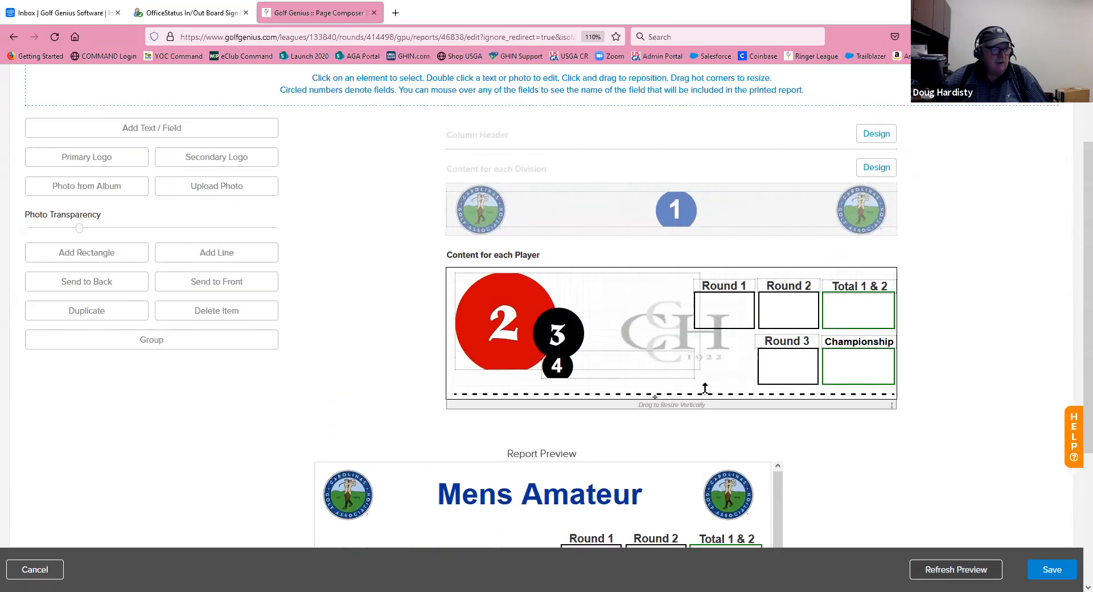
click(726, 353)
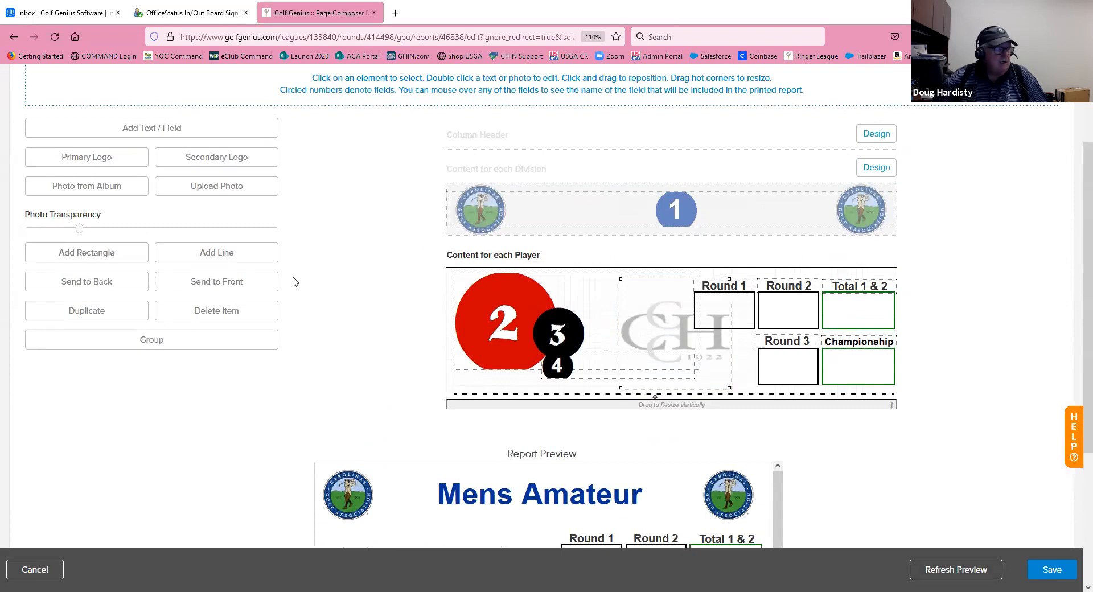
drag(80, 230, 49, 239)
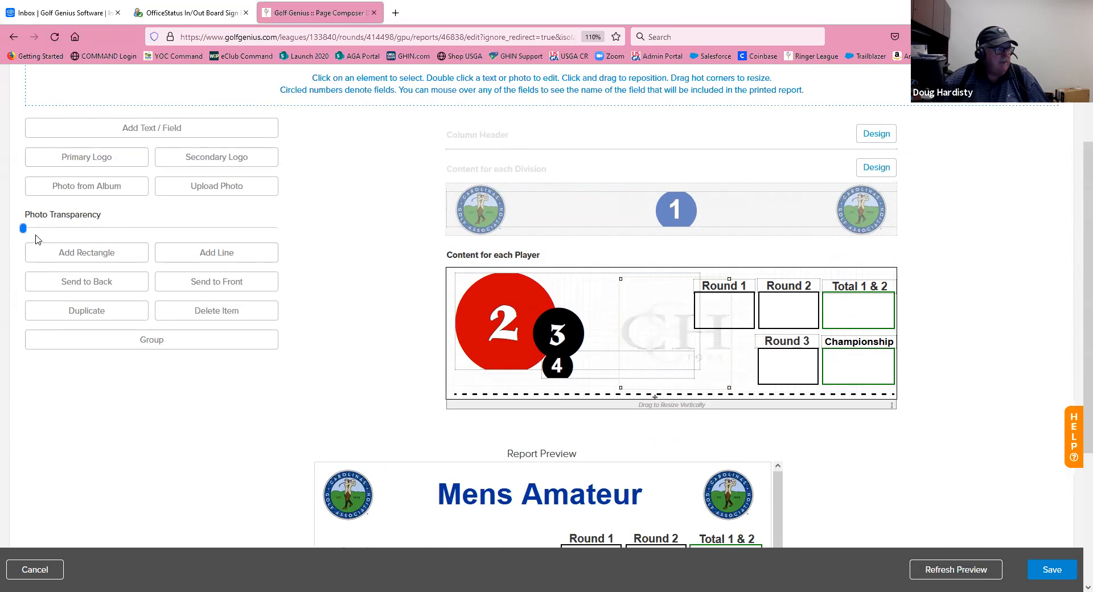
drag(36, 238, 42, 238)
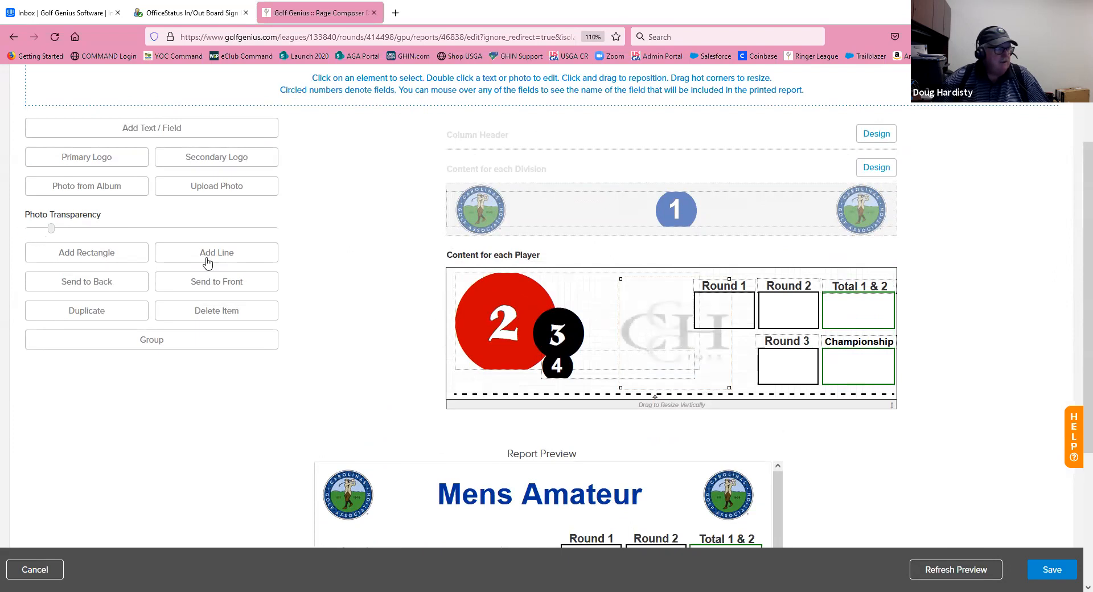
scroll(975, 471, down, 3)
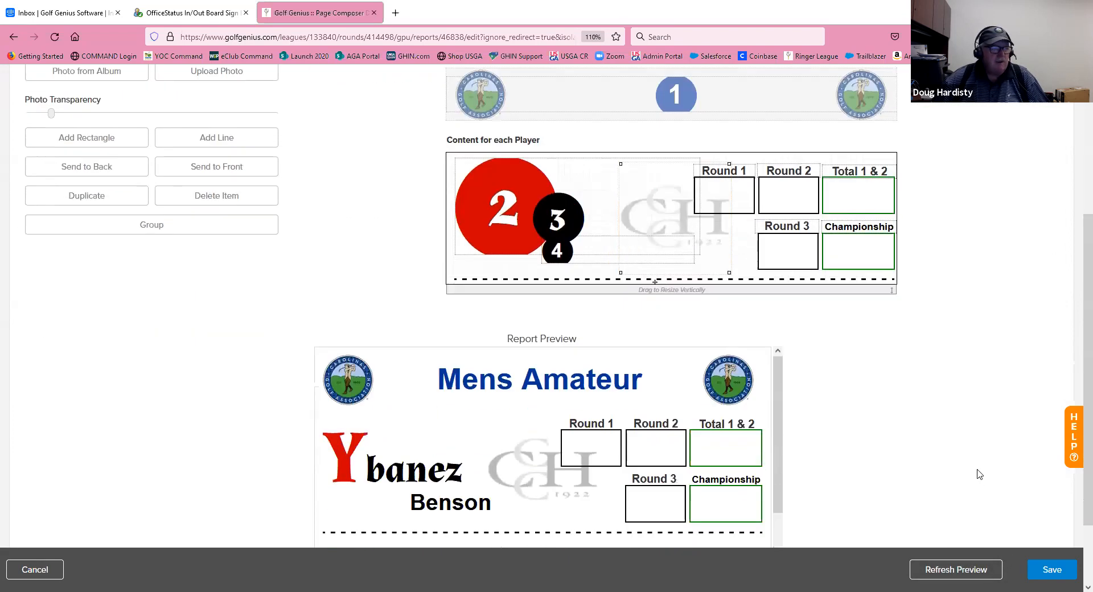
click(749, 177)
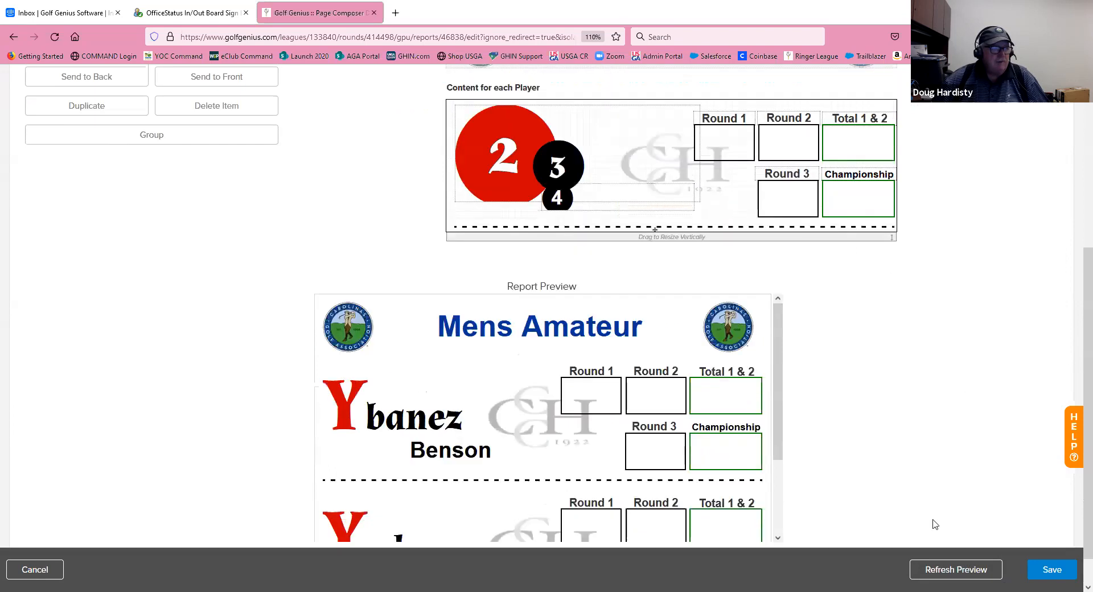
scroll(934, 520, down, 1)
click(972, 575)
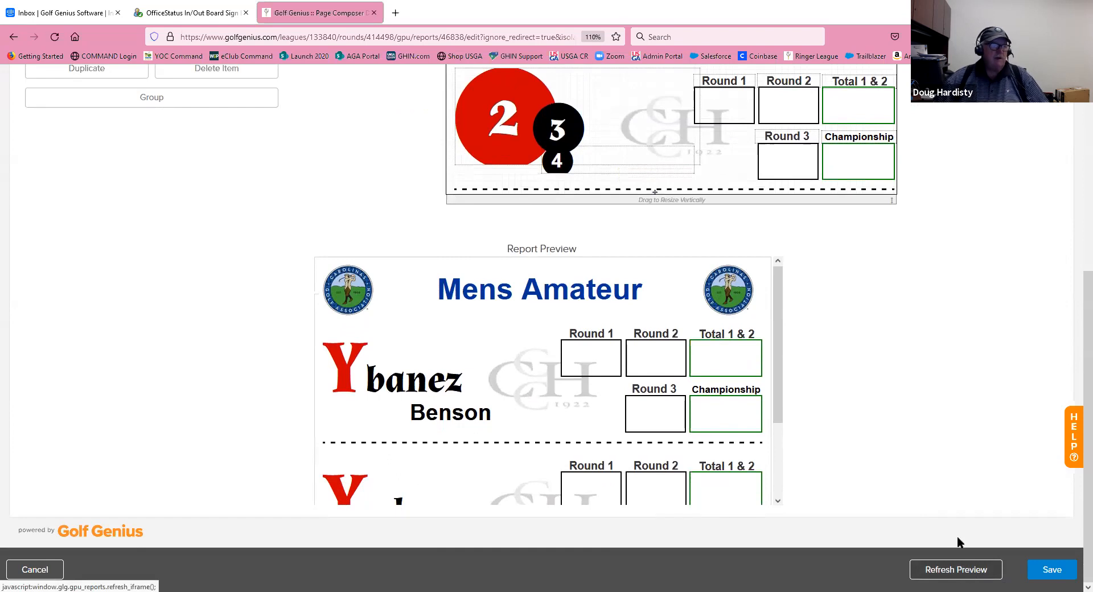
- Save the player content design and run the report with a 0.0 inch left margin, printing it anyway and downloading the PDF
click(1044, 572)
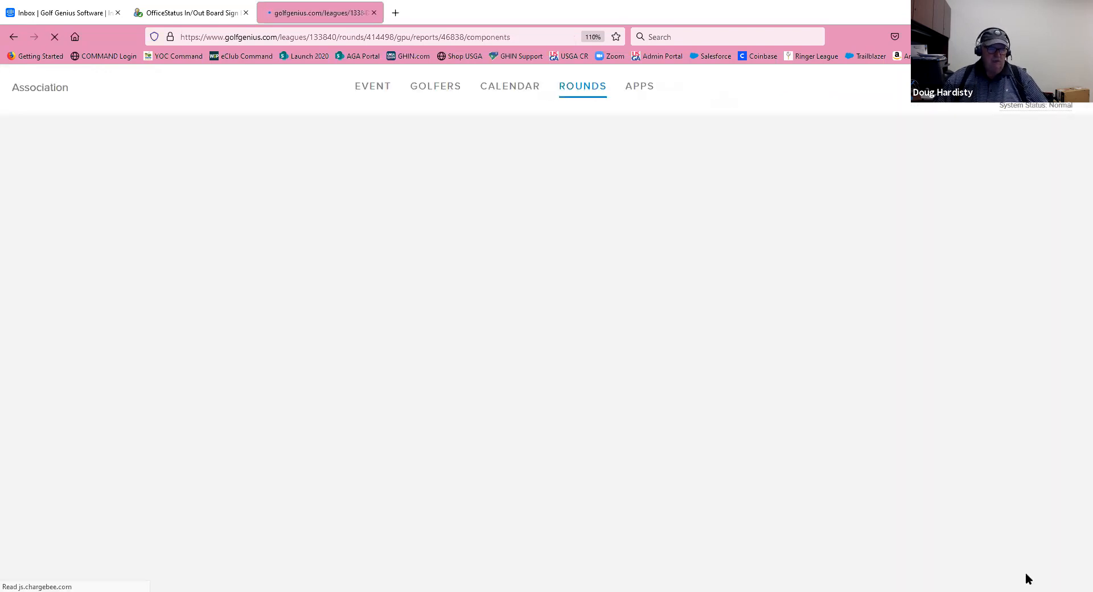
scroll(1028, 501, down, 3)
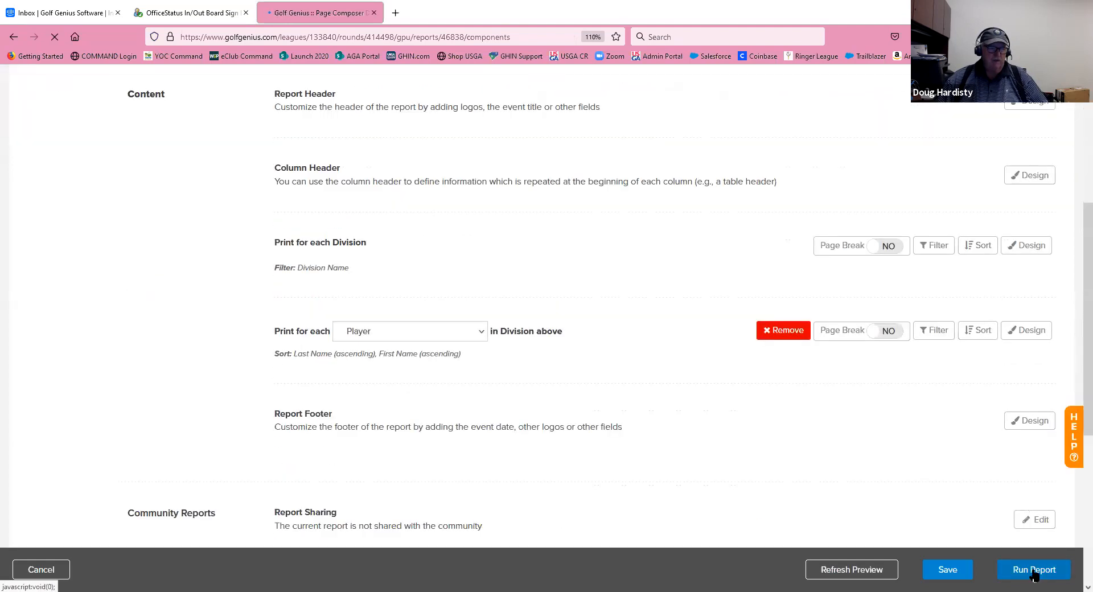
click(1034, 571)
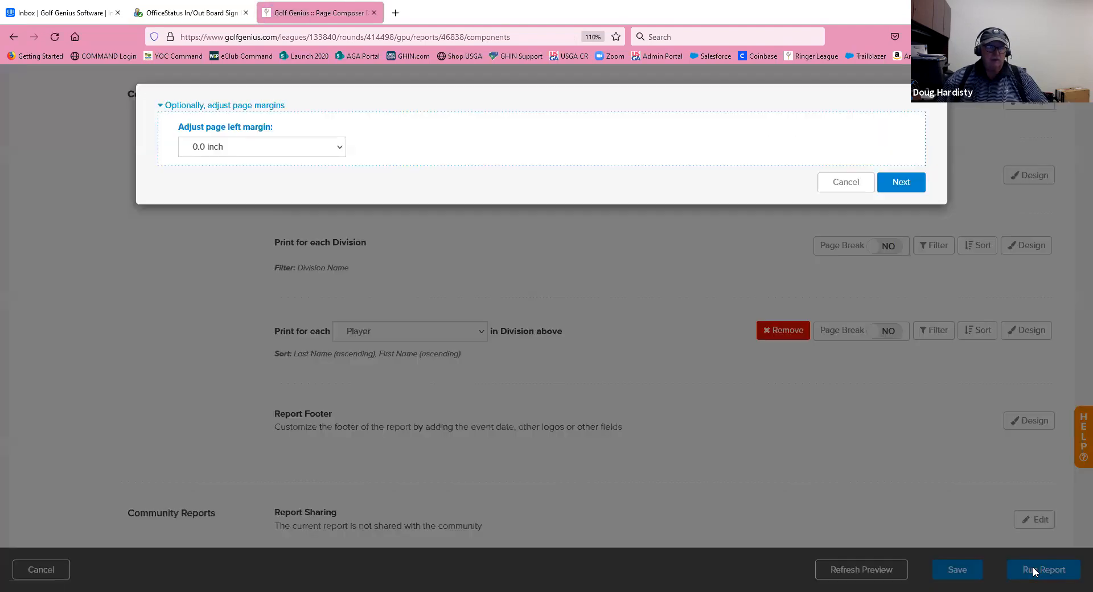
click(894, 182)
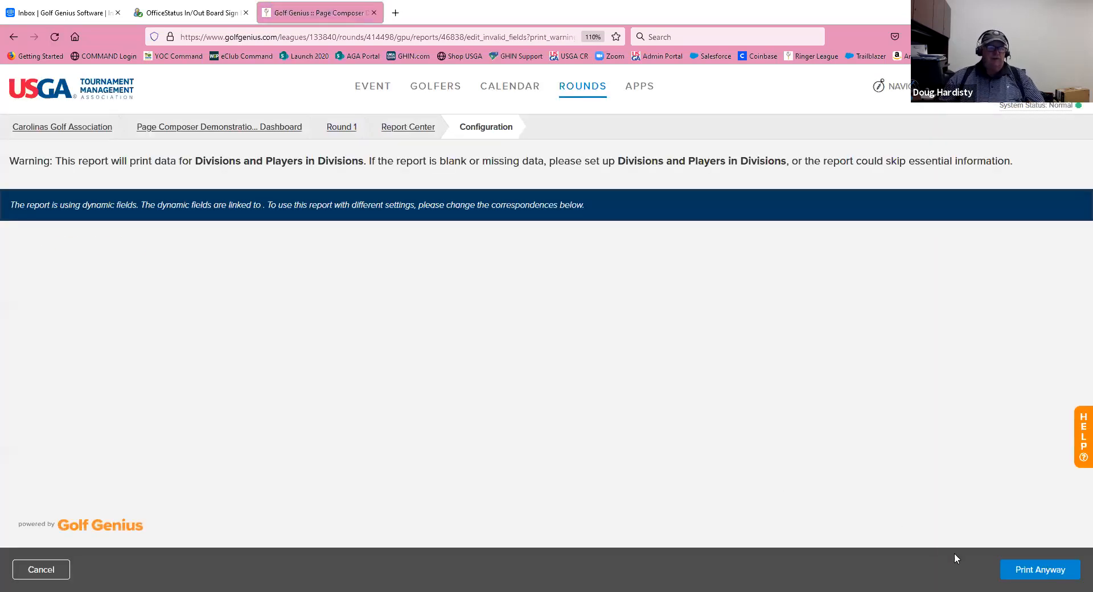
click(1044, 574)
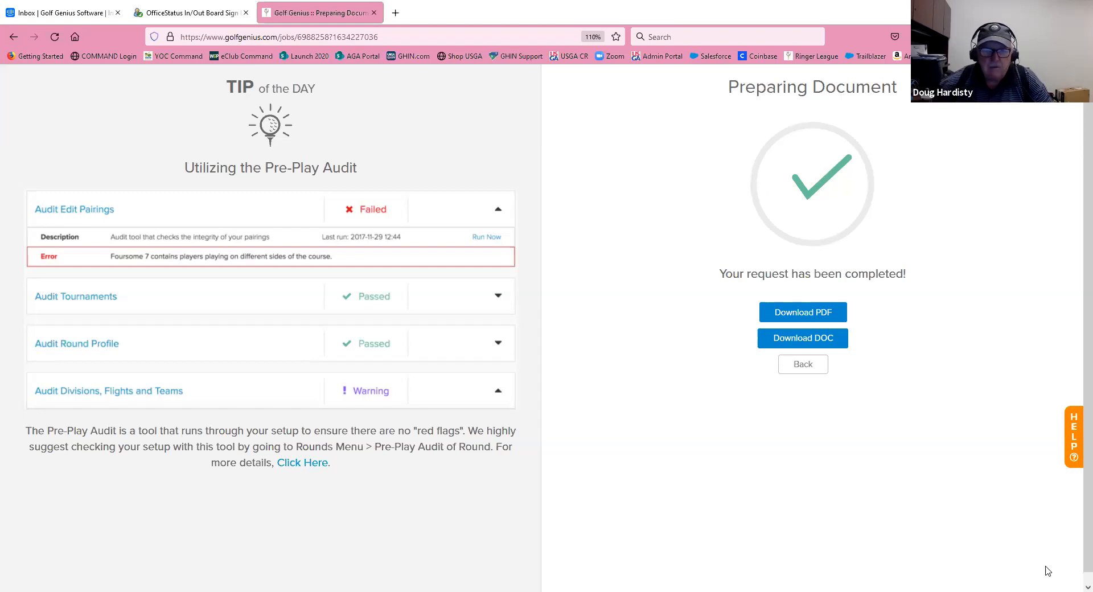
click(781, 312)
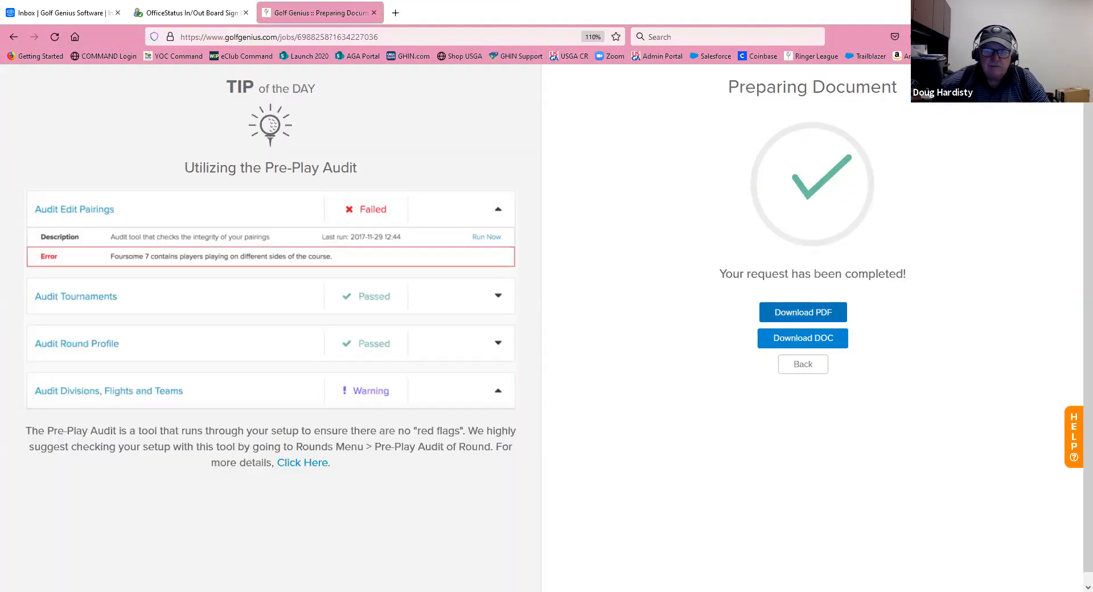